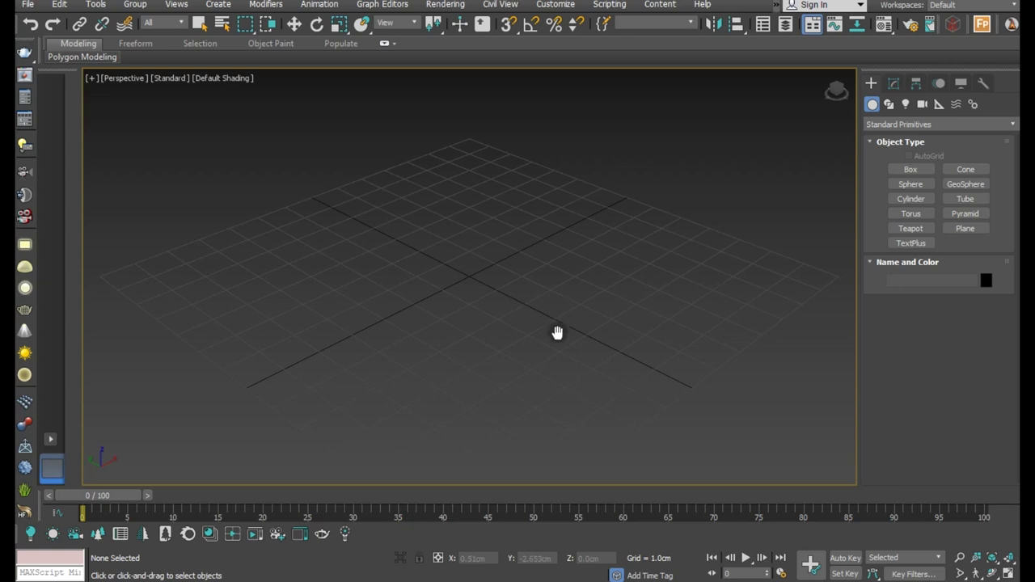
# Step: Recentre and zoom the perspective grid, then turn on grid snapping
pyautogui.moveTo(557, 333); pyautogui.dragTo(563, 361, button='middle')
pyautogui.scroll(2, 550, 375)
pyautogui.click(508, 23)
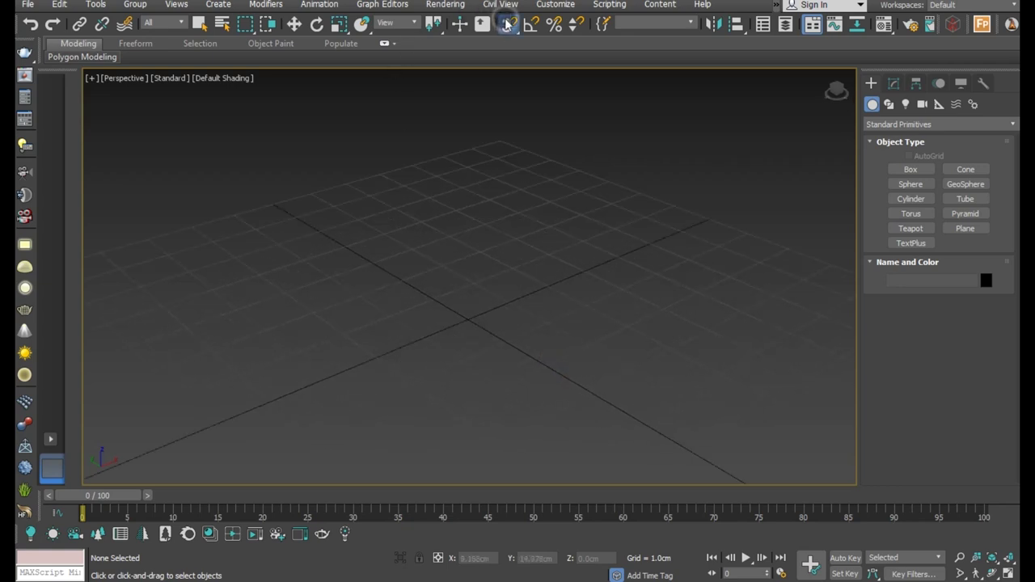
# Step: Create a cylinder at the grid origin and give it the default grey material
pyautogui.click(901, 201)
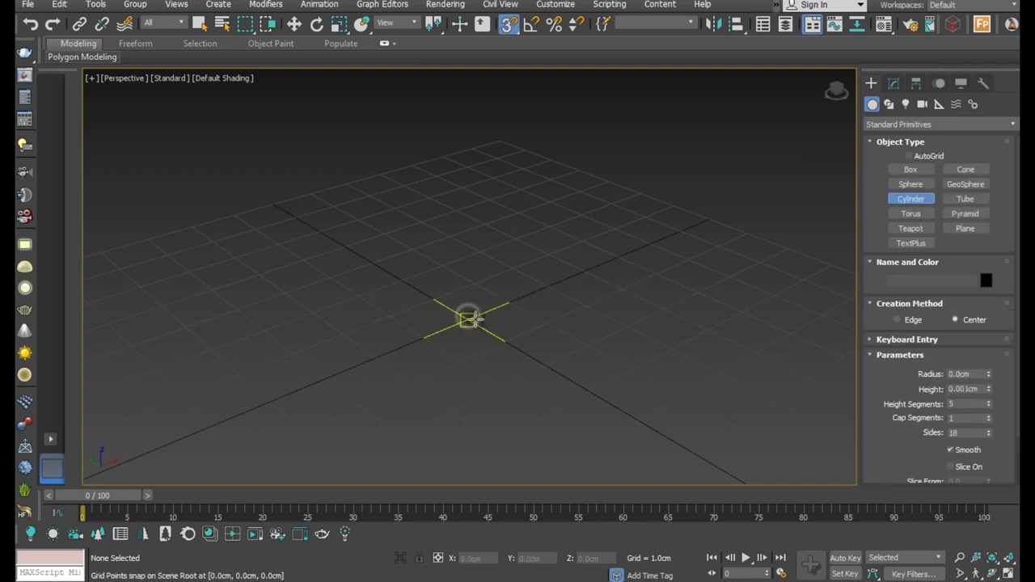
pyautogui.moveTo(468, 318); pyautogui.dragTo(532, 308)
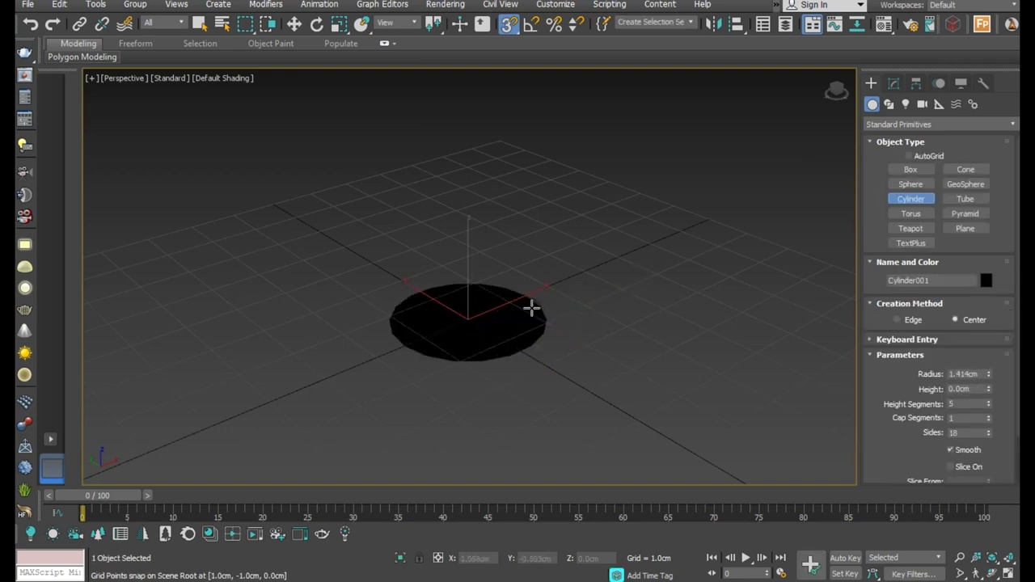
pyautogui.click(526, 289)
pyautogui.rightClick(524, 289)
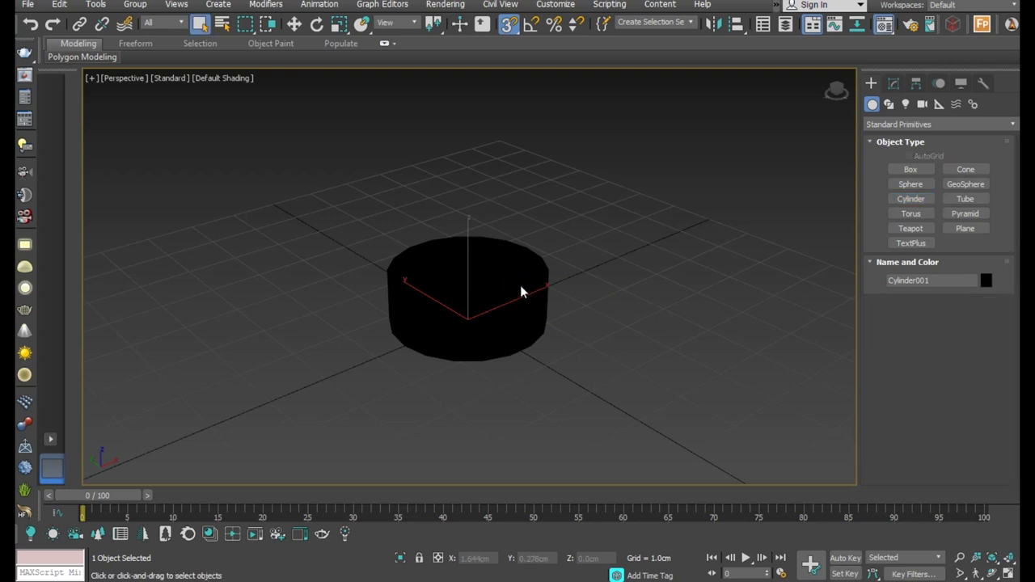
pyautogui.press('m')
pyautogui.click(135, 235)
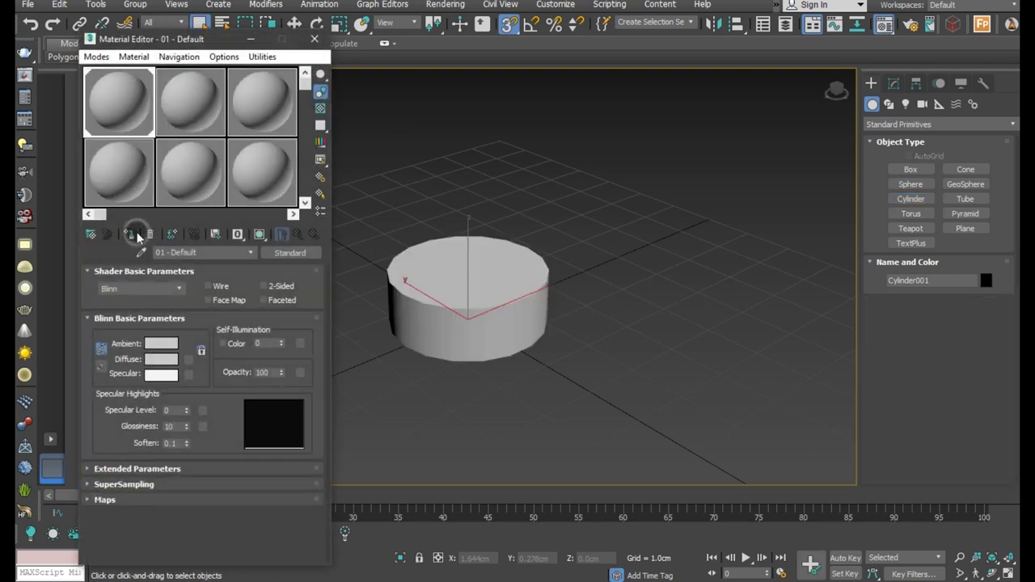
pyautogui.click(314, 39)
# Step: Show edged faces in the viewport and zoom to fit the cylinder
pyautogui.click(295, 23)
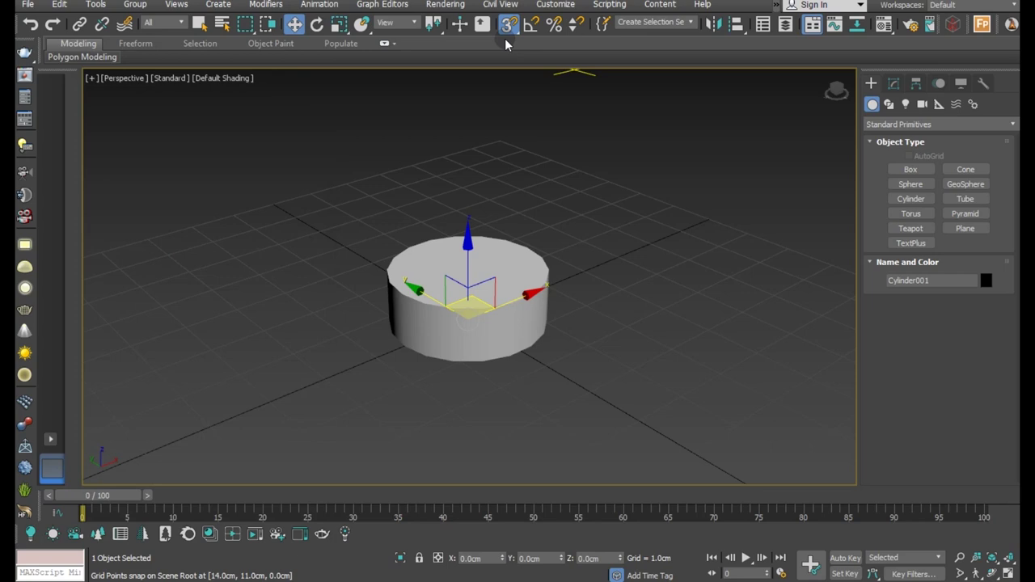
pyautogui.click(240, 81)
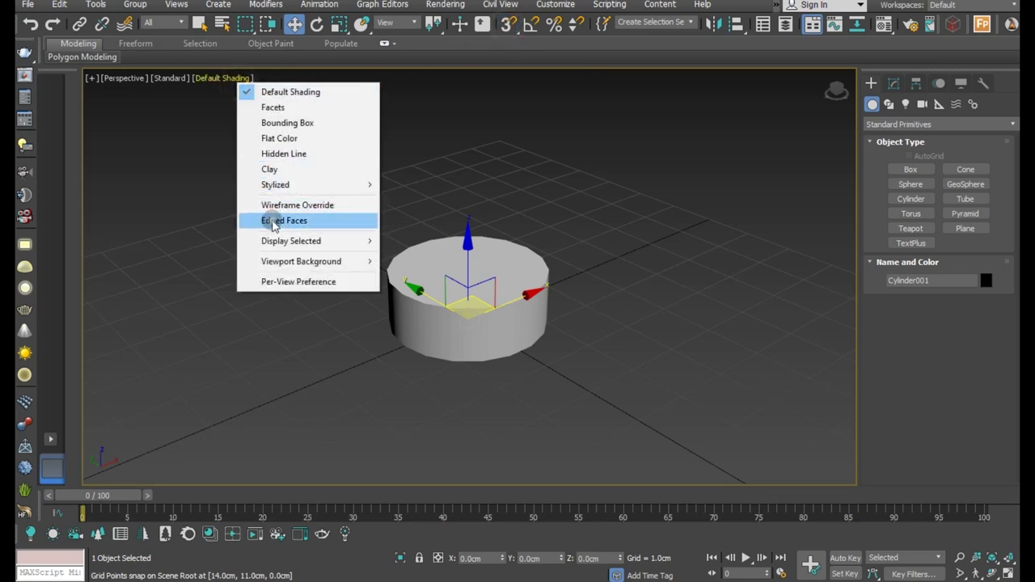
pyautogui.click(257, 220)
pyautogui.press('z')
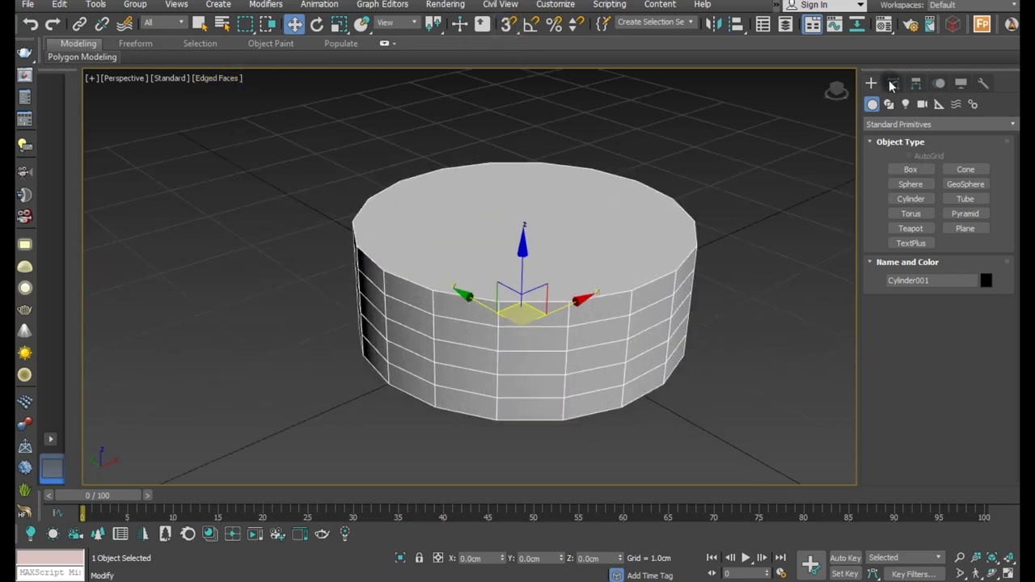
# Step: Set the cylinder to height 0.57cm, 1 height segment and 28 sides
pyautogui.click(893, 84)
pyautogui.moveTo(988, 324); pyautogui.dragTo(988, 340)
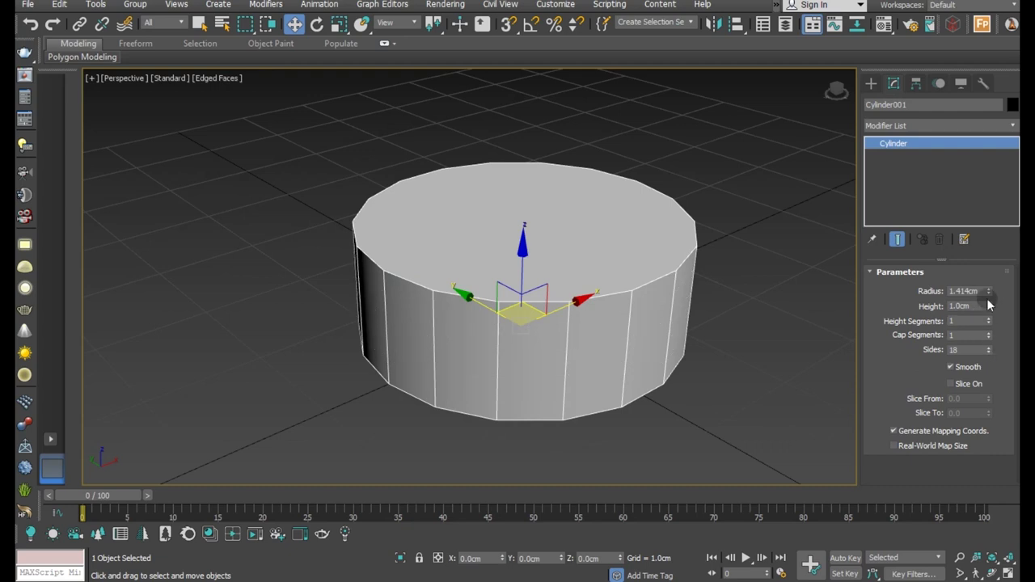
pyautogui.moveTo(988, 292); pyautogui.dragTo(988, 316)
pyautogui.click(30, 24)
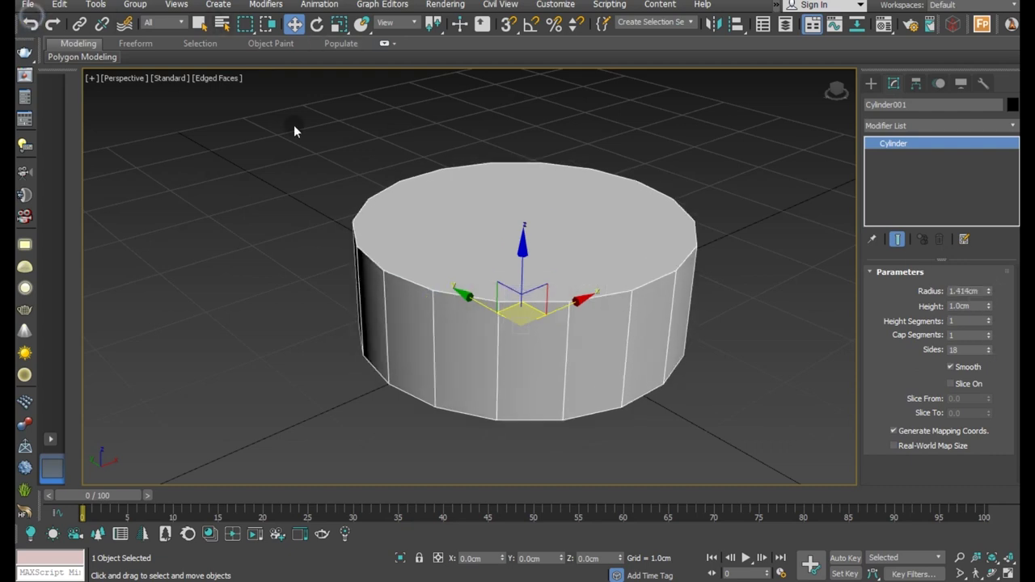
pyautogui.moveTo(988, 306); pyautogui.dragTo(993, 349)
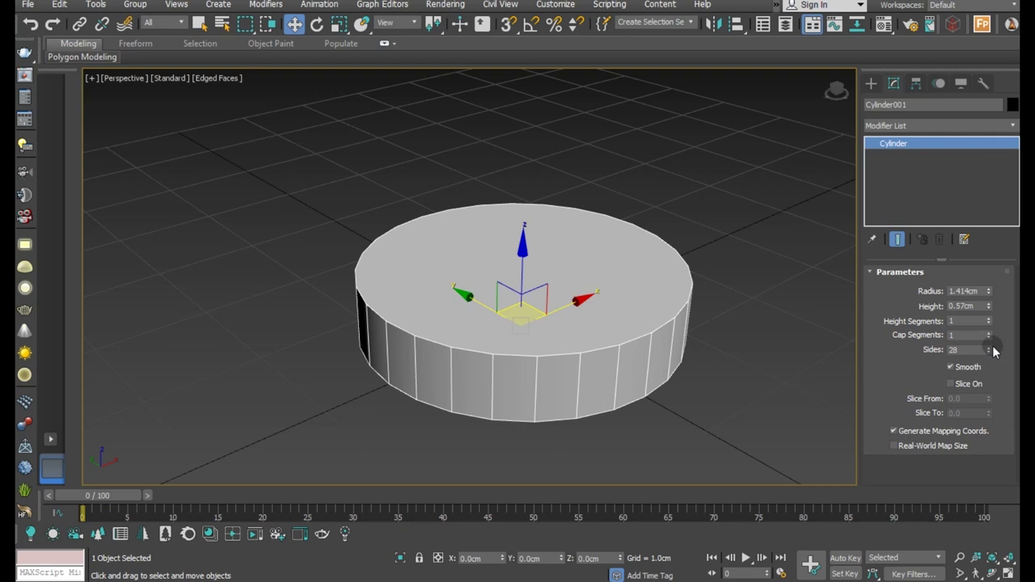
pyautogui.click(711, 378)
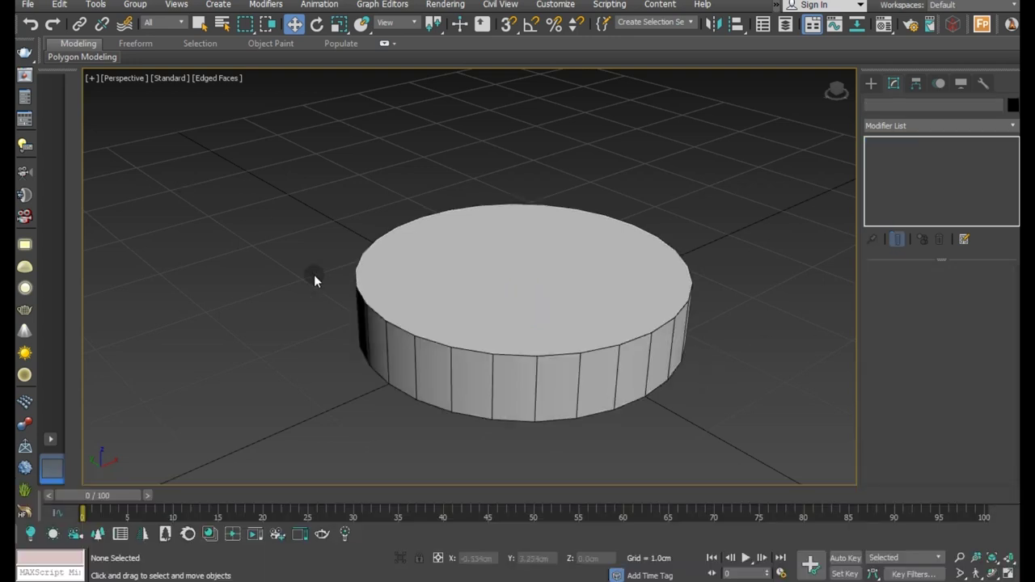
pyautogui.click(402, 334)
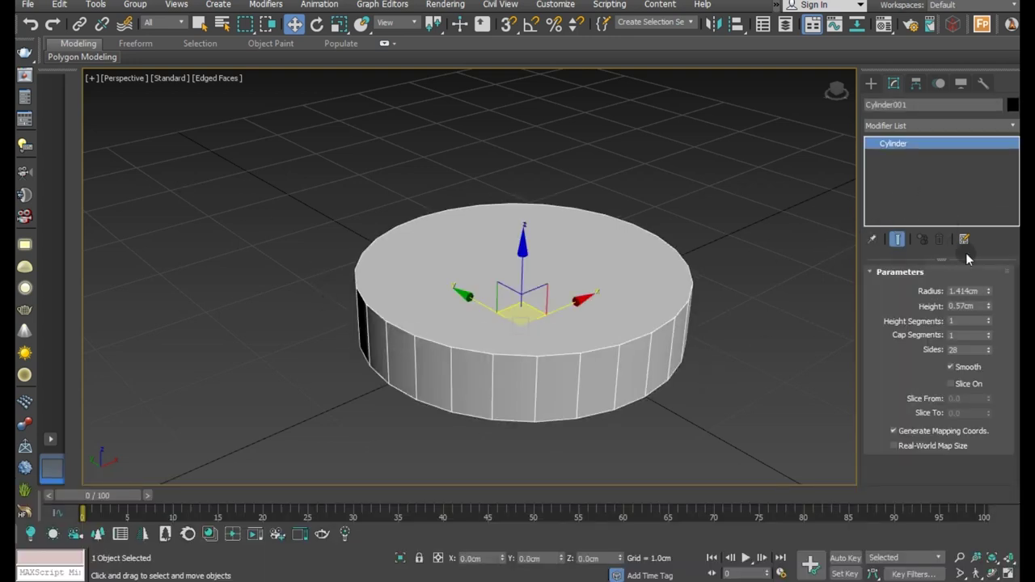
# Step: Convert the cylinder to an Editable Poly and lower its top face
pyautogui.rightClick(936, 185)
pyautogui.click(944, 277)
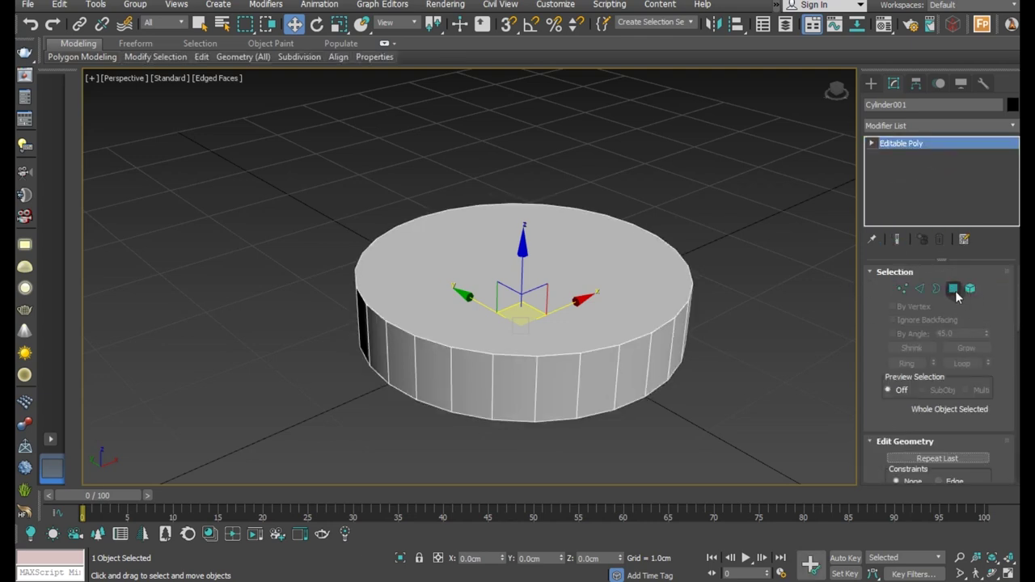
pyautogui.click(954, 291)
pyautogui.click(546, 283)
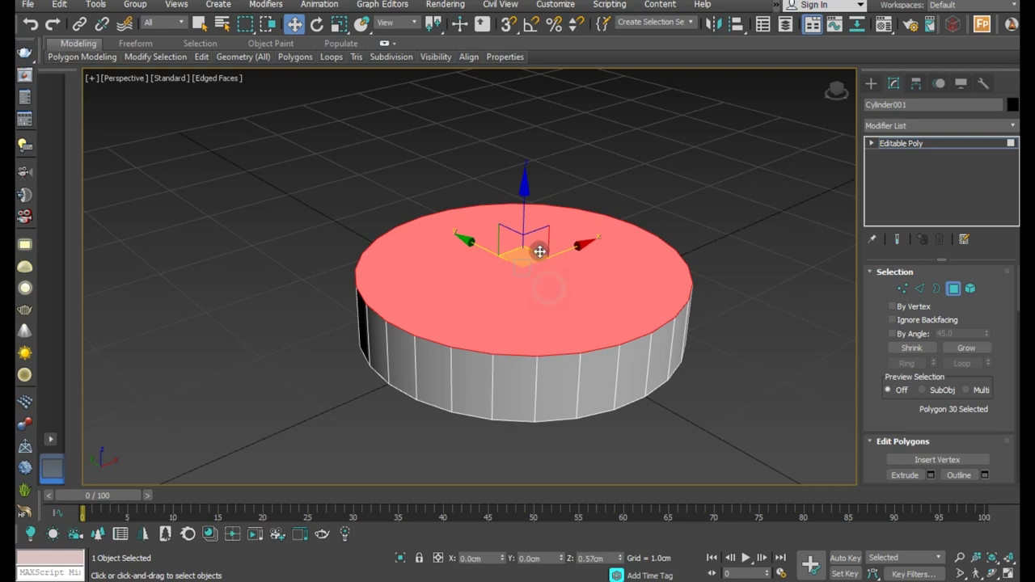
pyautogui.moveTo(528, 205)
pyautogui.mouseDown()
pyautogui.moveTo(531, 253)
pyautogui.moveTo(484, 341)
pyautogui.mouseUp()
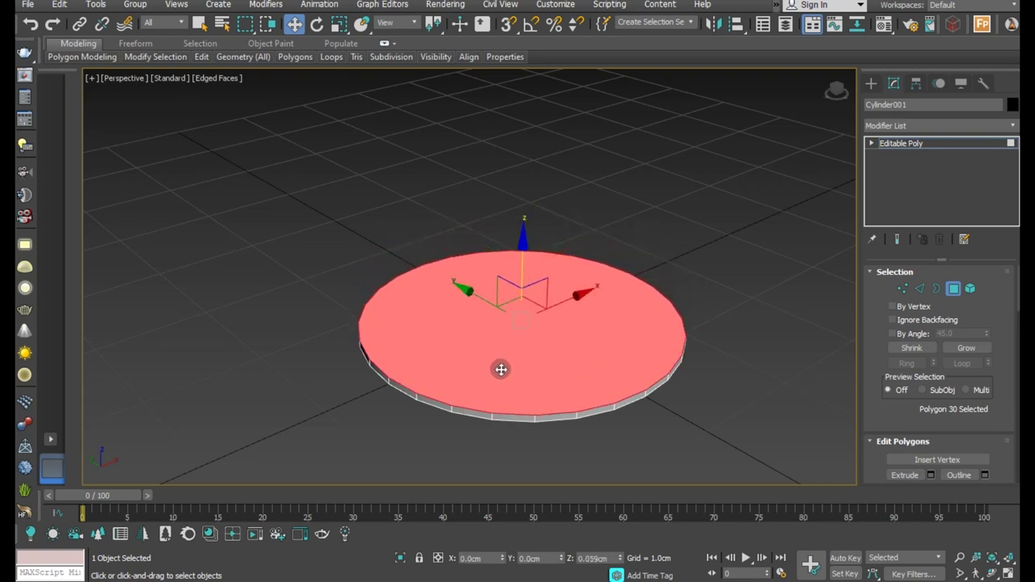
# Step: Preview a bevel on the top face with a 0.472cm outline
pyautogui.scroll(2, 502, 396)
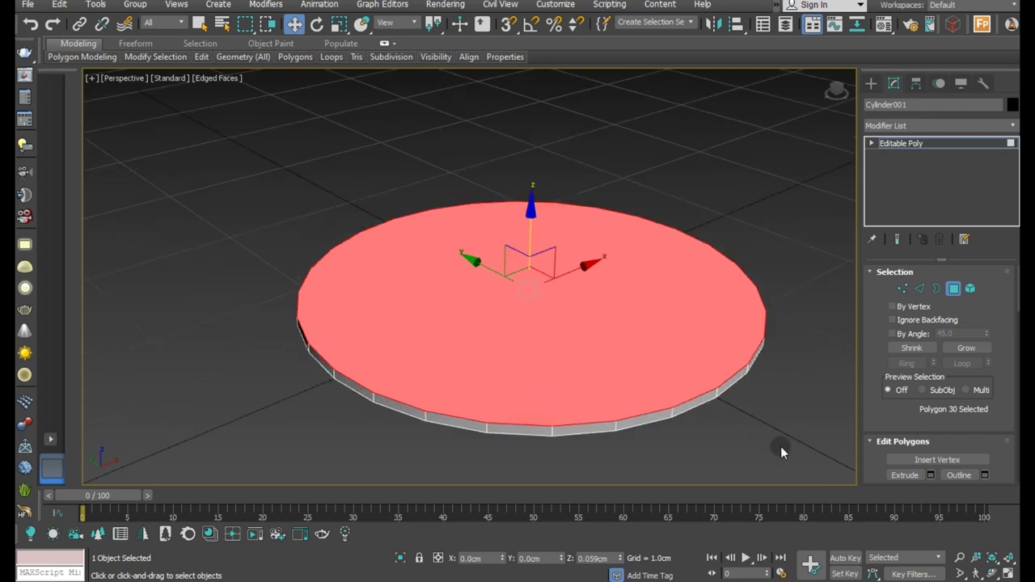
pyautogui.scroll(-2, 889, 385)
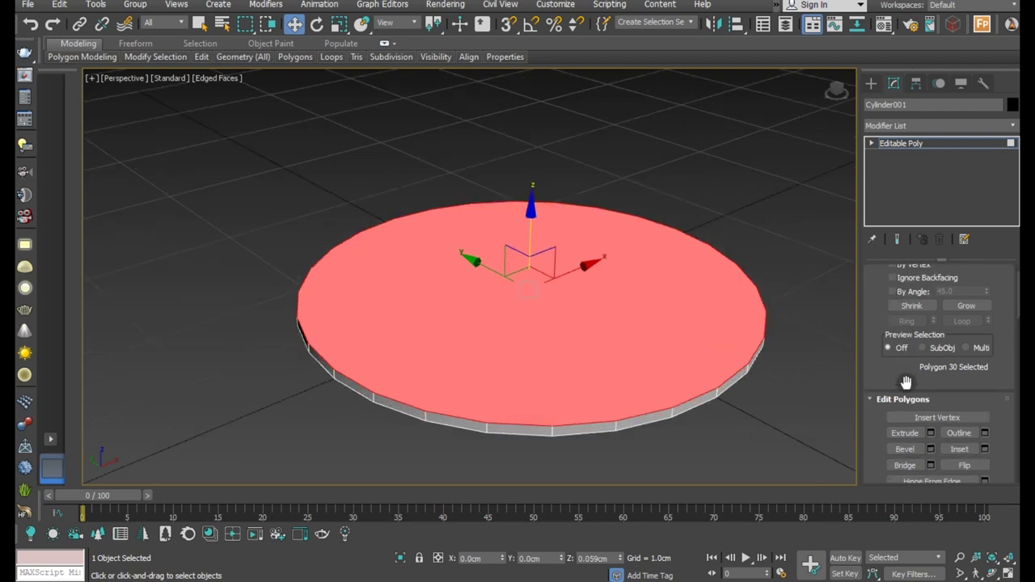
pyautogui.click(931, 433)
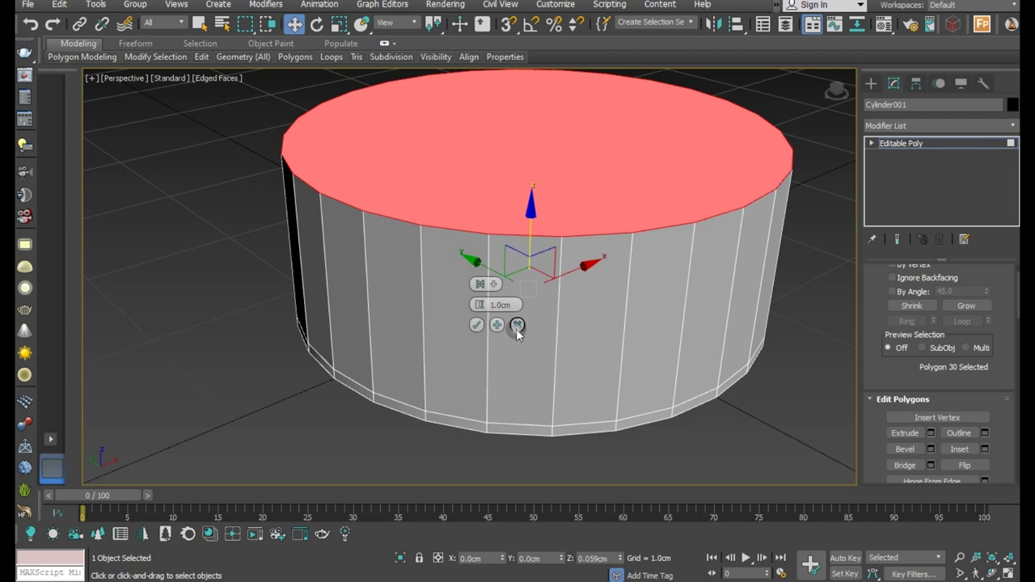
pyautogui.click(516, 325)
pyautogui.click(930, 449)
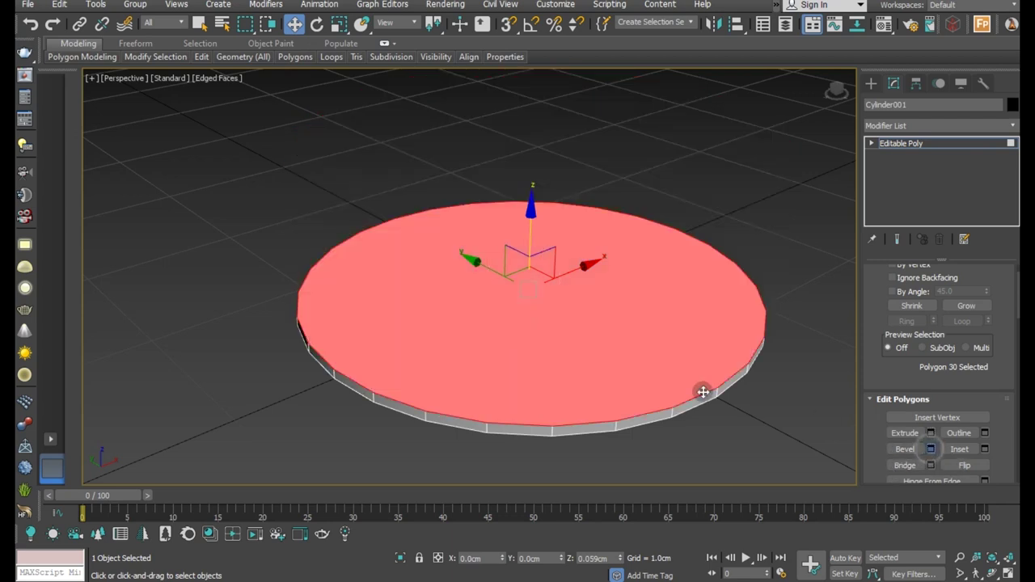
pyautogui.moveTo(476, 325); pyautogui.dragTo(425, 339)
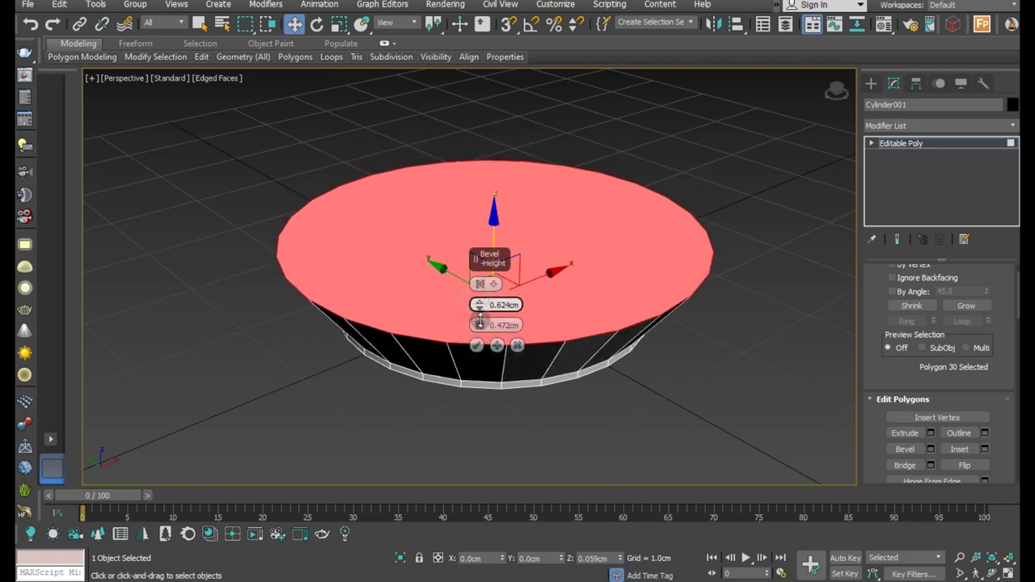
pyautogui.keyDown('alt'); pyautogui.moveTo(425, 340); pyautogui.dragTo(422, 336, button='middle'); pyautogui.keyUp('alt')
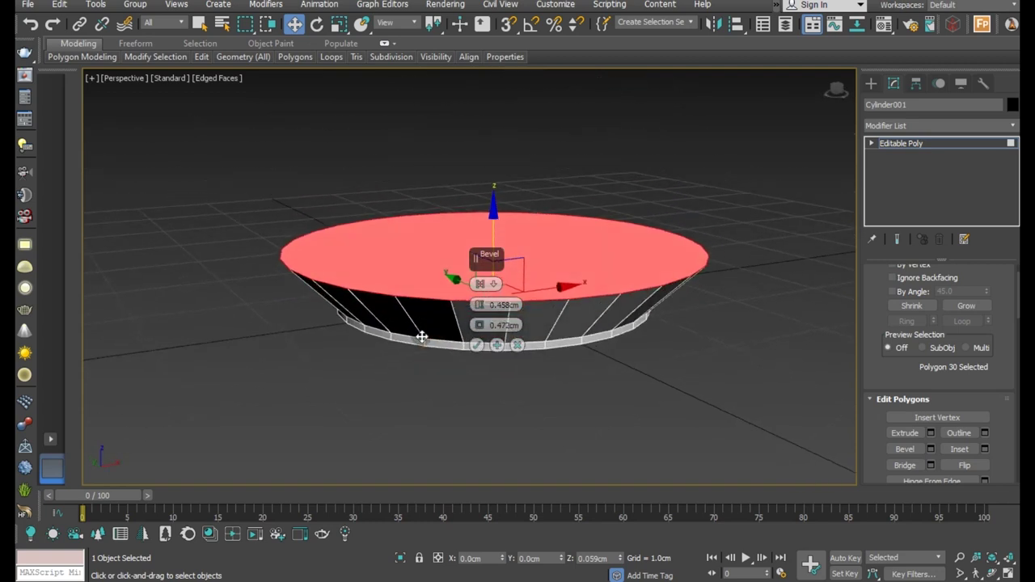
# Step: Bevel the disc's top face upward with a 0.472cm outline to flare it into a bowl
pyautogui.click(873, 144)
pyautogui.click(900, 190)
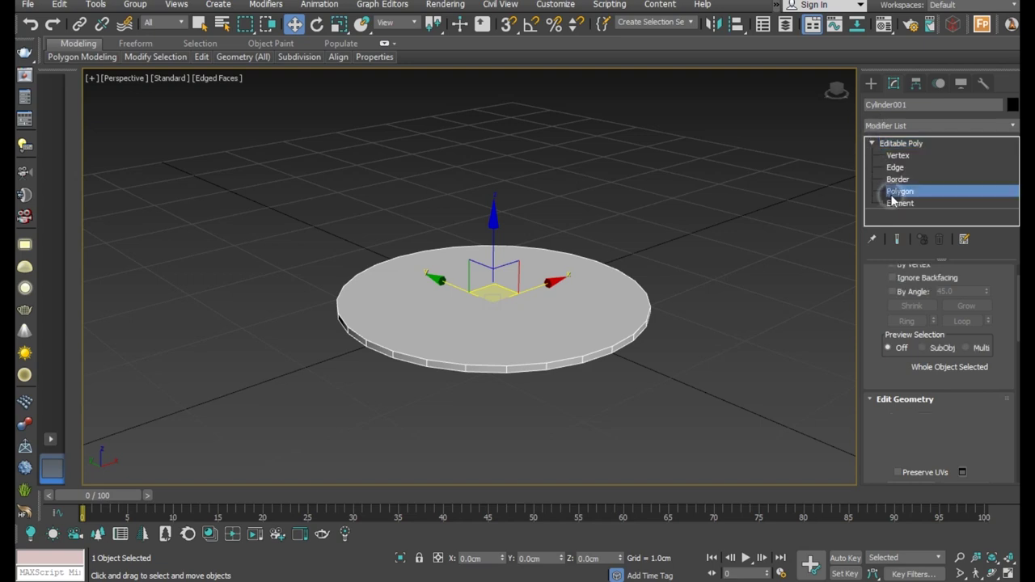
pyautogui.click(579, 262)
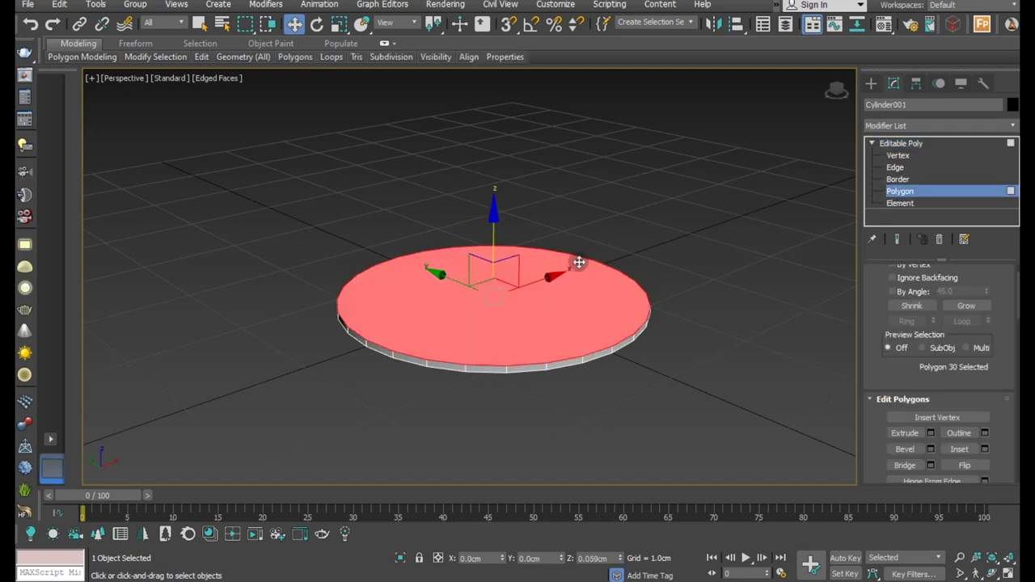
pyautogui.click(932, 449)
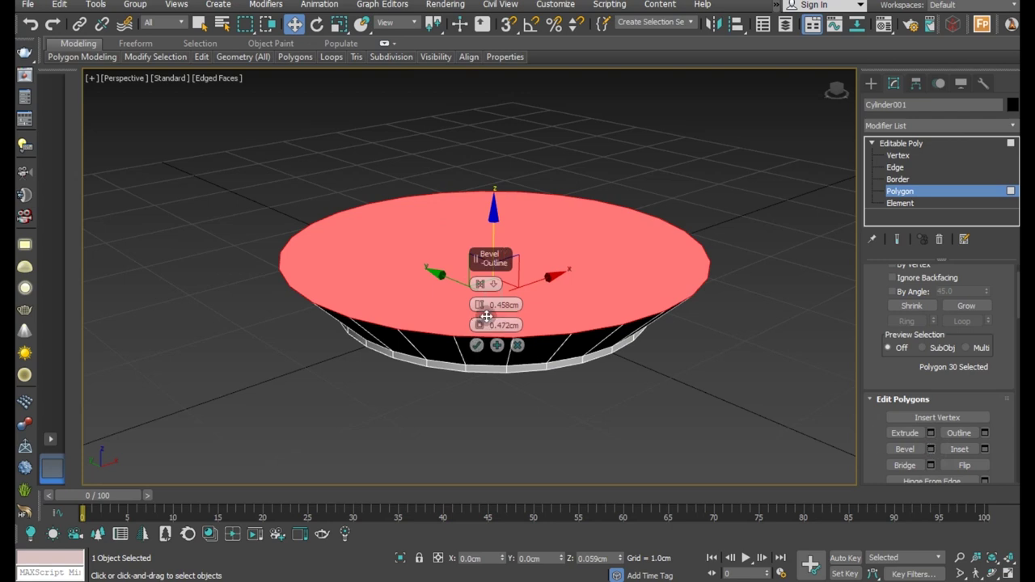
pyautogui.keyDown('alt'); pyautogui.moveTo(558, 353); pyautogui.dragTo(485, 340, button='middle'); pyautogui.keyUp('alt')
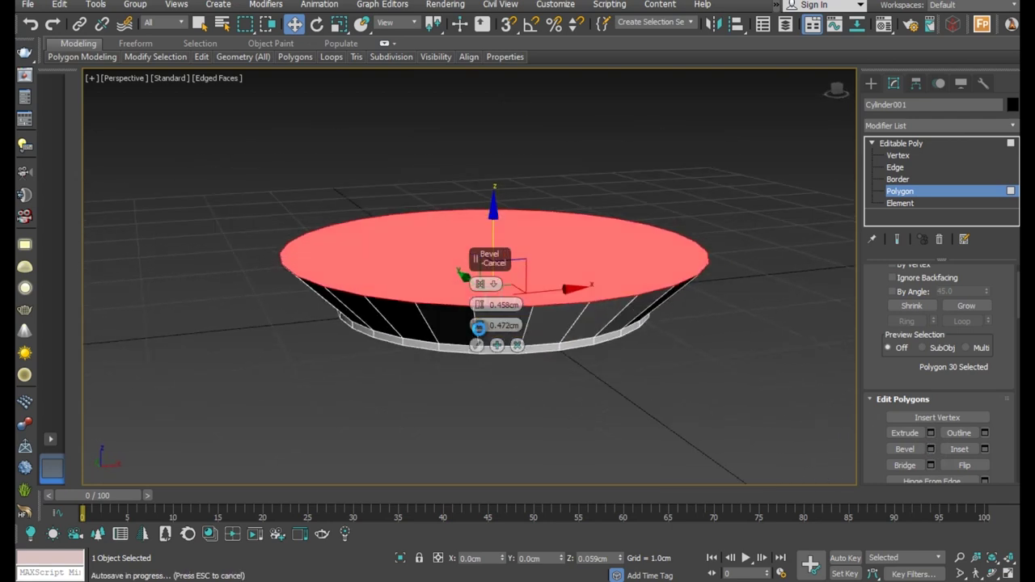
pyautogui.moveTo(477, 312); pyautogui.dragTo(477, 304)
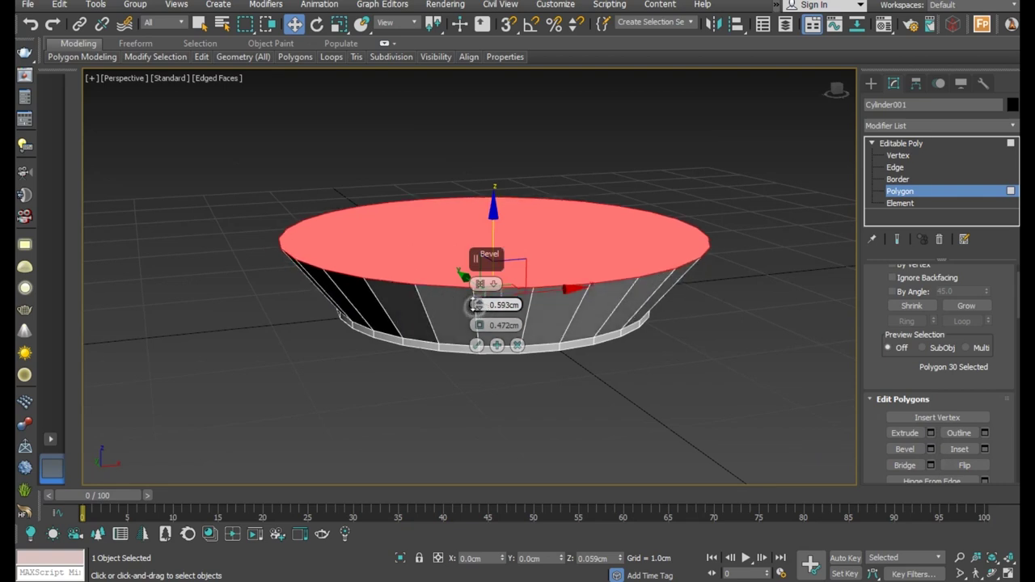
pyautogui.click(477, 345)
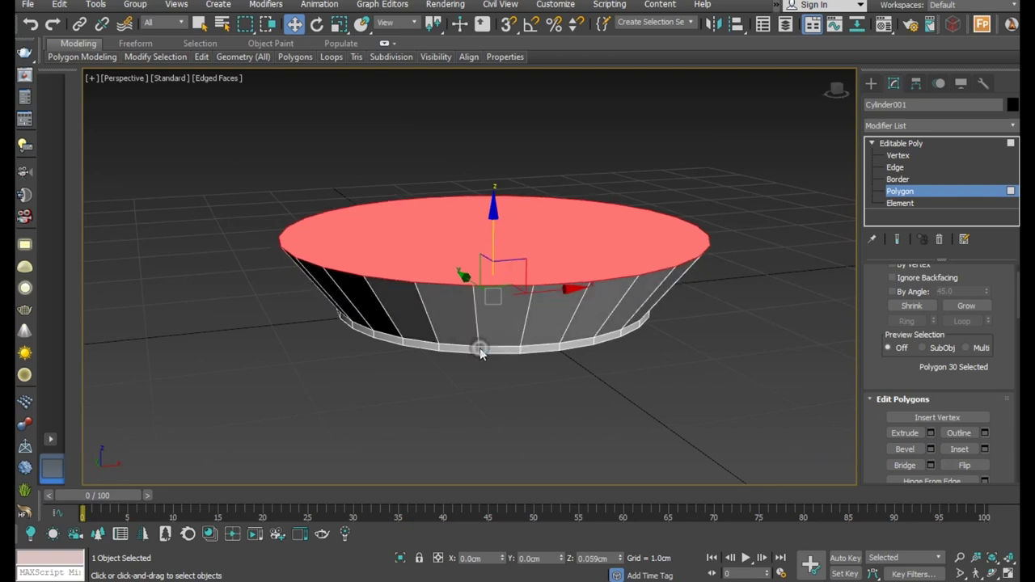
pyautogui.keyDown('alt'); pyautogui.moveTo(588, 331); pyautogui.dragTo(696, 370, button='middle'); pyautogui.keyUp('alt')
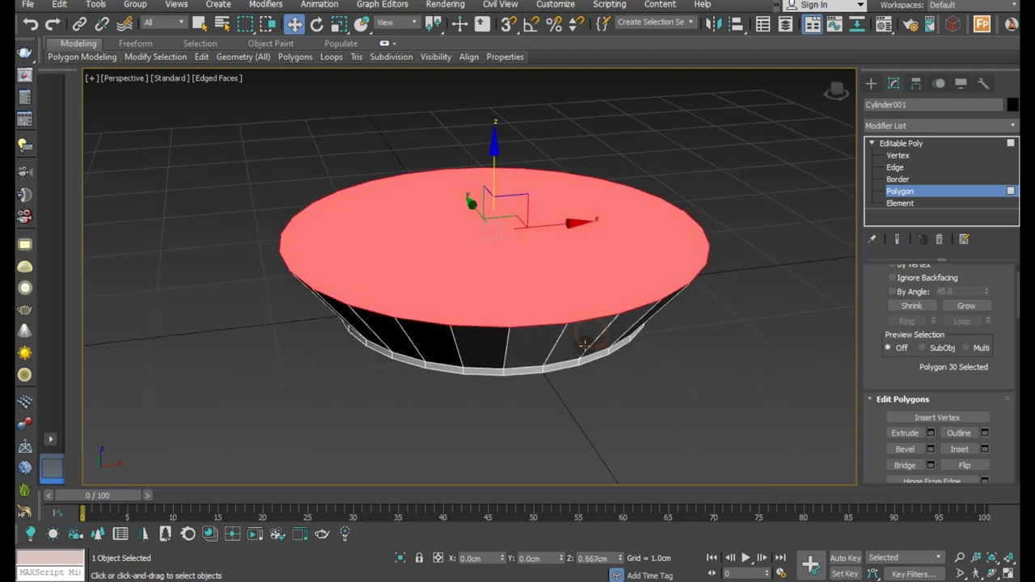
# Step: Inset the bowl's top face by 0.055cm
pyautogui.click(986, 449)
pyautogui.keyDown('alt'); pyautogui.moveTo(481, 324); pyautogui.dragTo(502, 335, button='middle'); pyautogui.keyUp('alt')
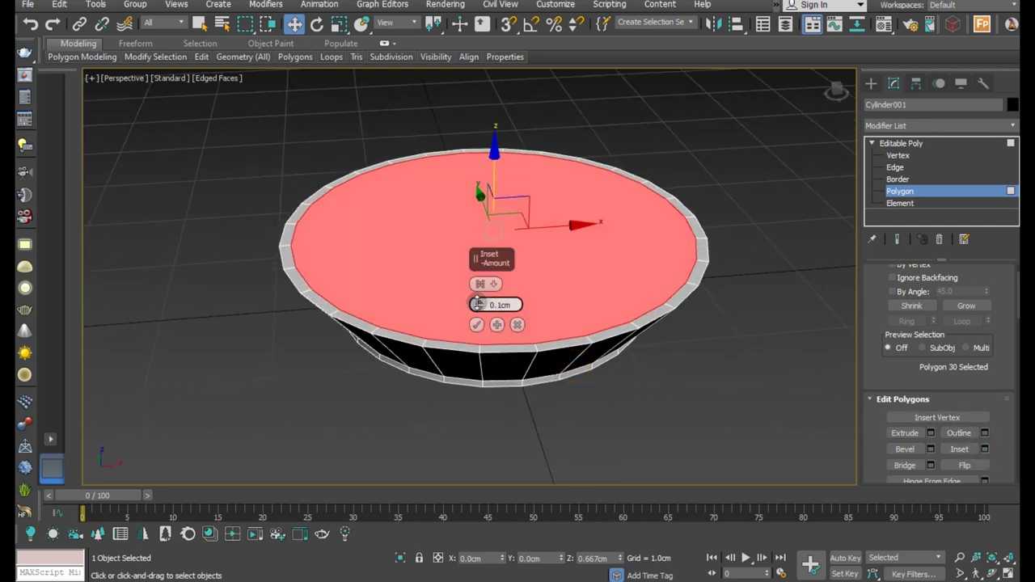
pyautogui.moveTo(478, 303); pyautogui.dragTo(478, 305)
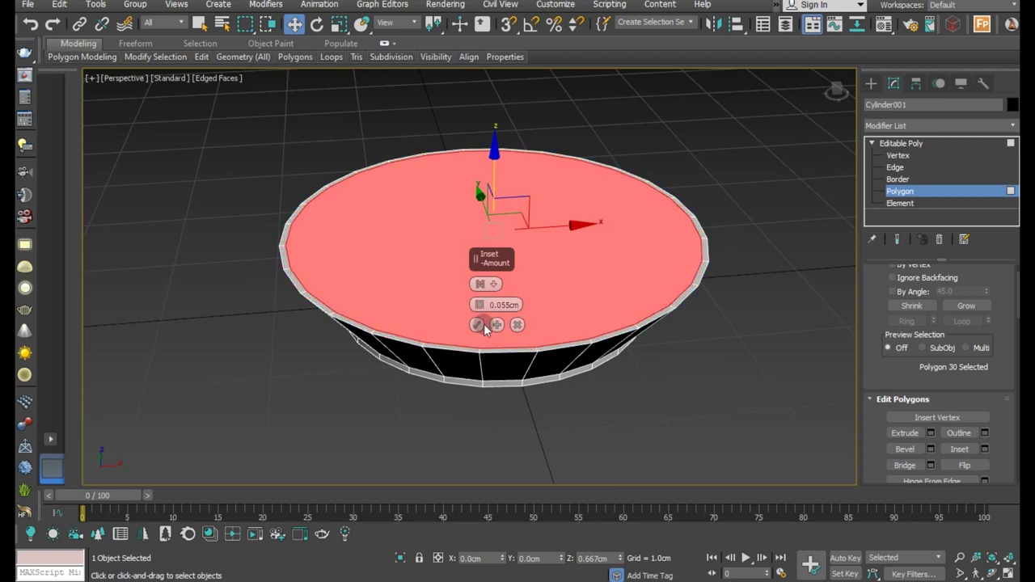
pyautogui.click(477, 325)
# Step: Bevel the inset face down -0.626cm with a -0.446cm outline to hollow the bowl
pyautogui.click(931, 449)
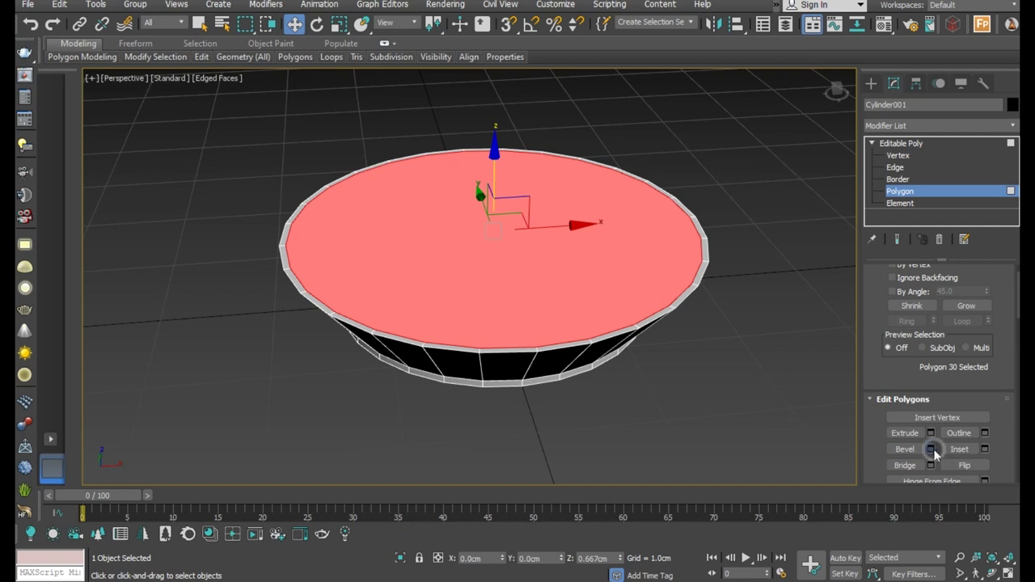
pyautogui.moveTo(479, 317); pyautogui.dragTo(503, 366)
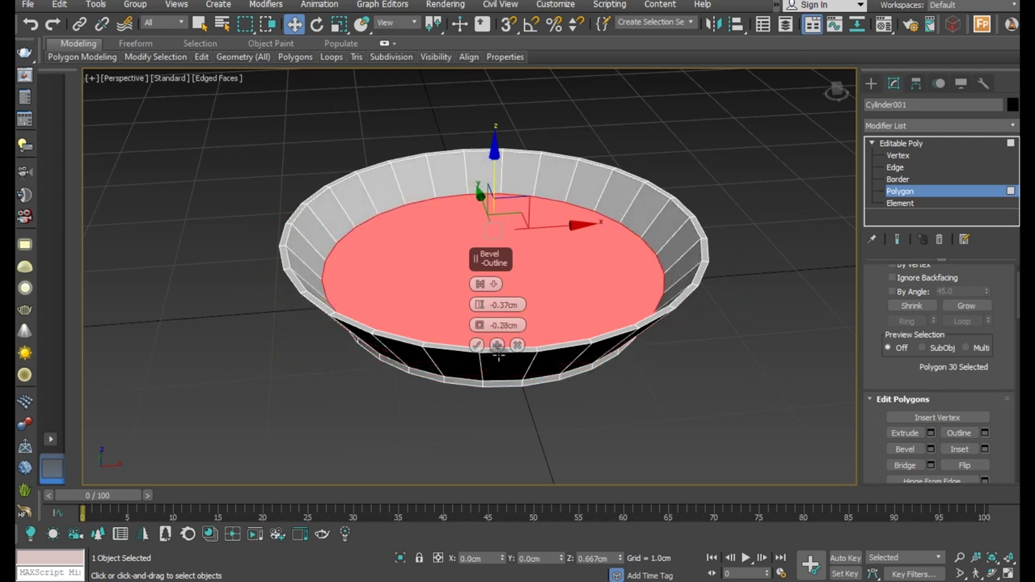
pyautogui.moveTo(479, 307)
pyautogui.mouseDown()
pyautogui.moveTo(483, 330)
pyautogui.moveTo(477, 304)
pyautogui.mouseUp()
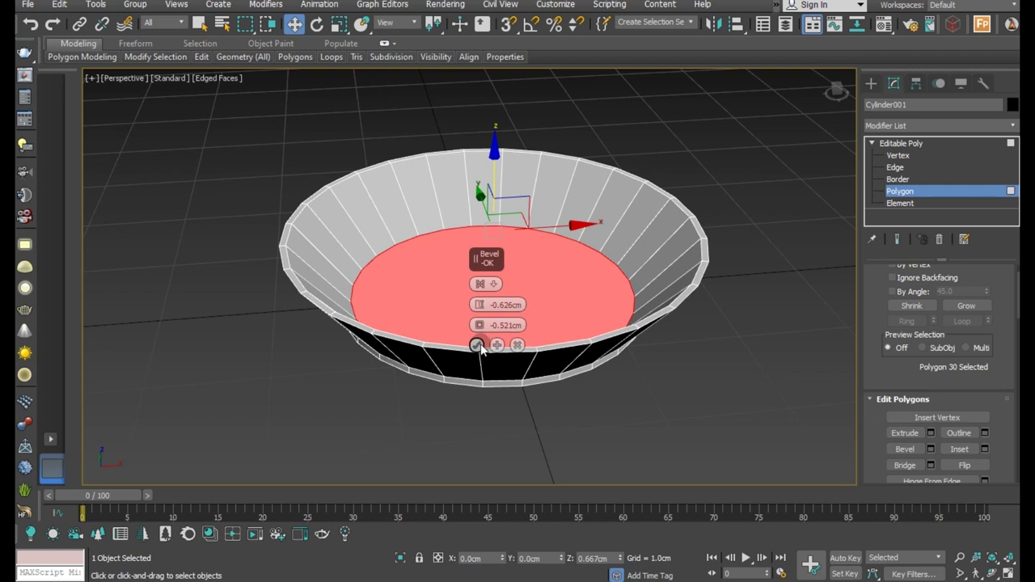
pyautogui.keyDown('alt'); pyautogui.moveTo(657, 330); pyautogui.dragTo(678, 335, button='middle'); pyautogui.keyUp('alt')
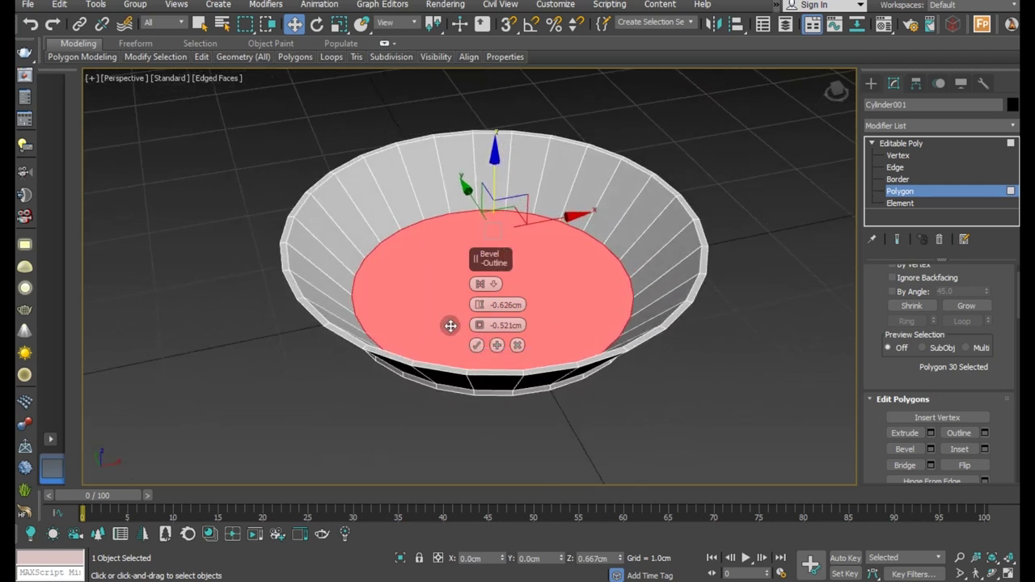
pyautogui.moveTo(476, 324); pyautogui.dragTo(474, 320)
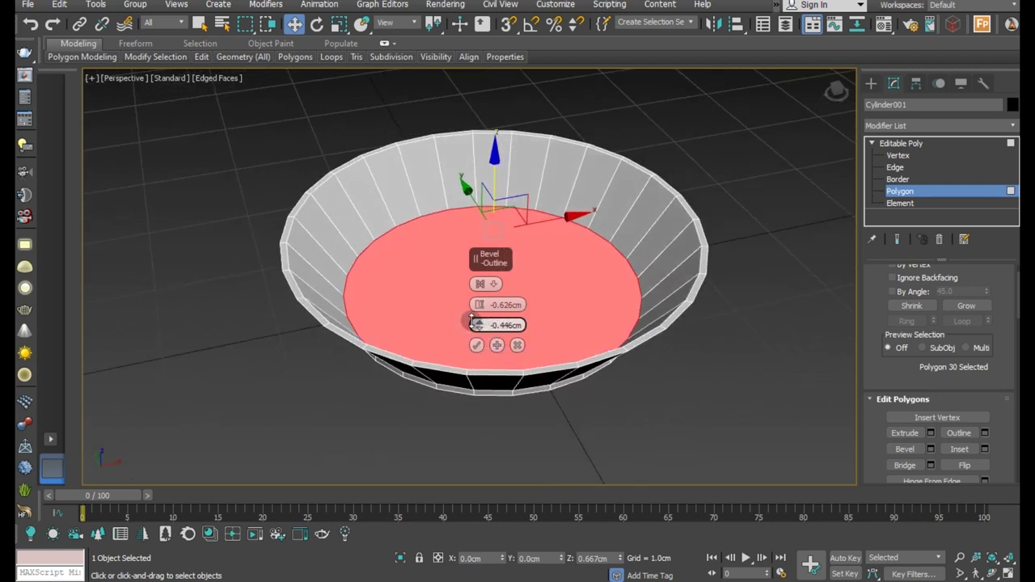
pyautogui.moveTo(666, 347)
pyautogui.keyDown('alt'); pyautogui.mouseDown(button='middle')
pyautogui.moveTo(678, 330)
pyautogui.moveTo(643, 327)
pyautogui.mouseUp(button='middle'); pyautogui.keyUp('alt')
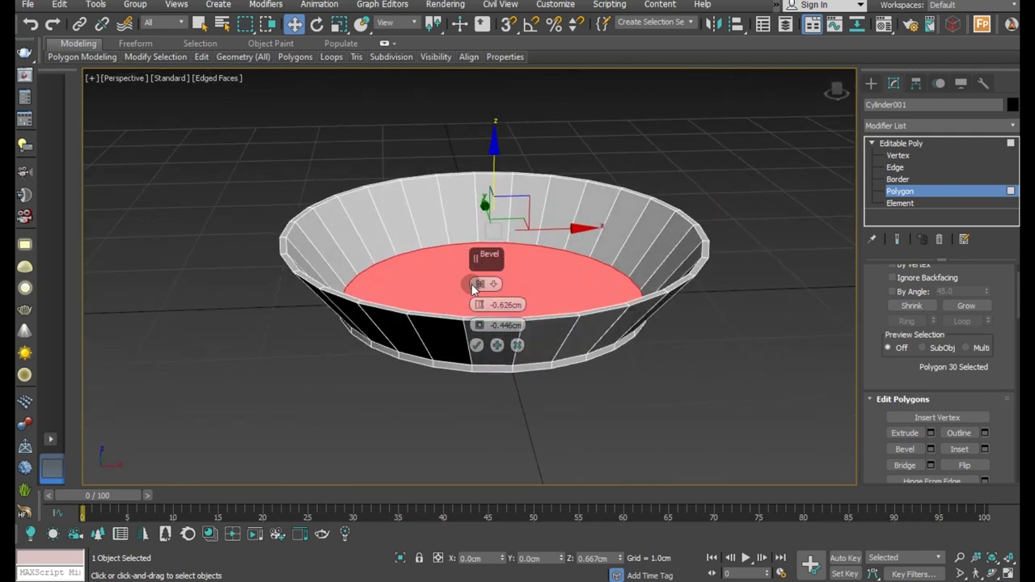
pyautogui.click(477, 348)
pyautogui.keyDown('alt'); pyautogui.moveTo(477, 346); pyautogui.dragTo(527, 294, button='middle'); pyautogui.keyUp('alt')
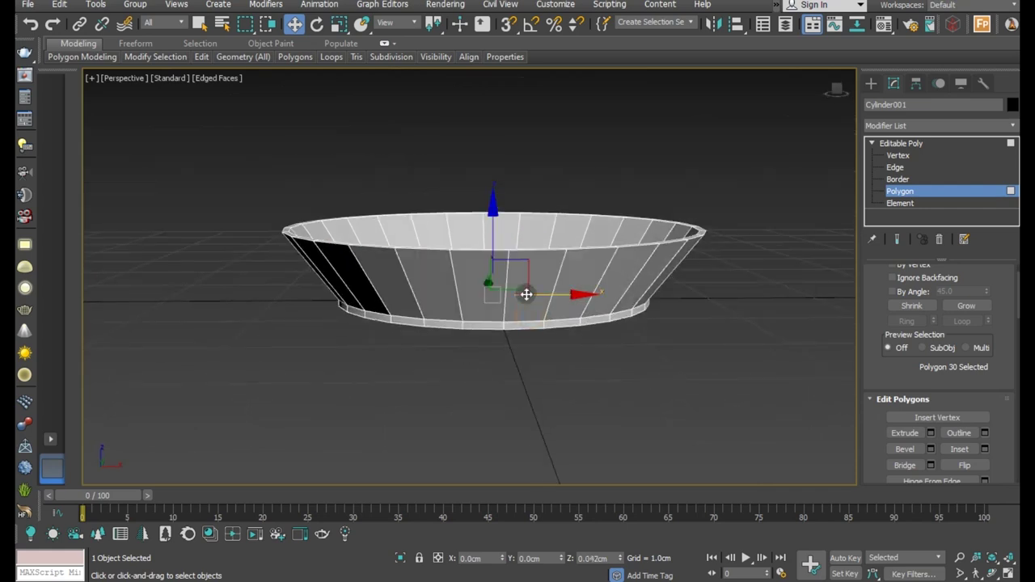
# Step: In the Front view, select the whole top row of rim vertices
pyautogui.press('f')
pyautogui.scroll(4, 503, 269)
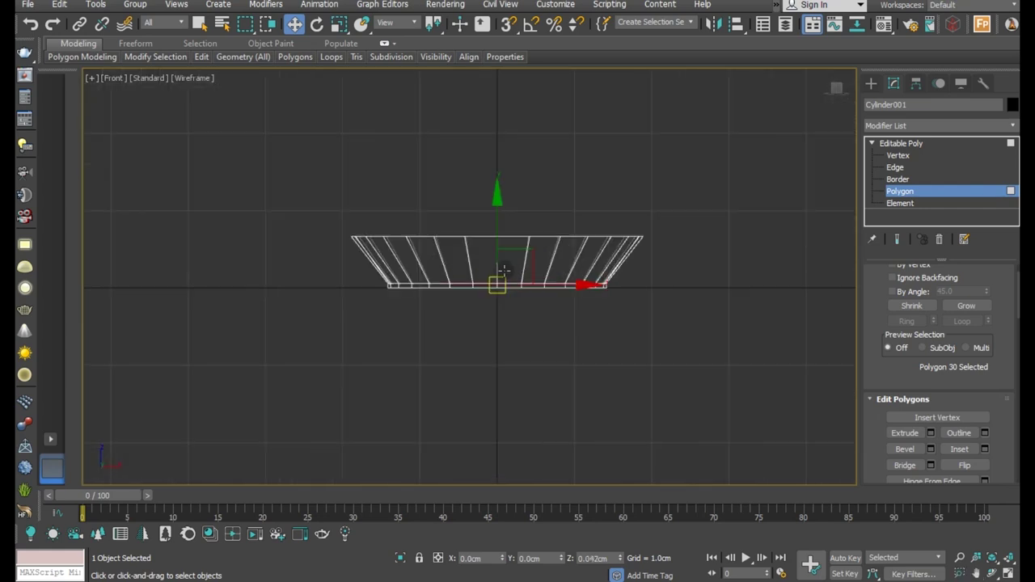
pyautogui.click(899, 156)
pyautogui.scroll(3, 465, 220)
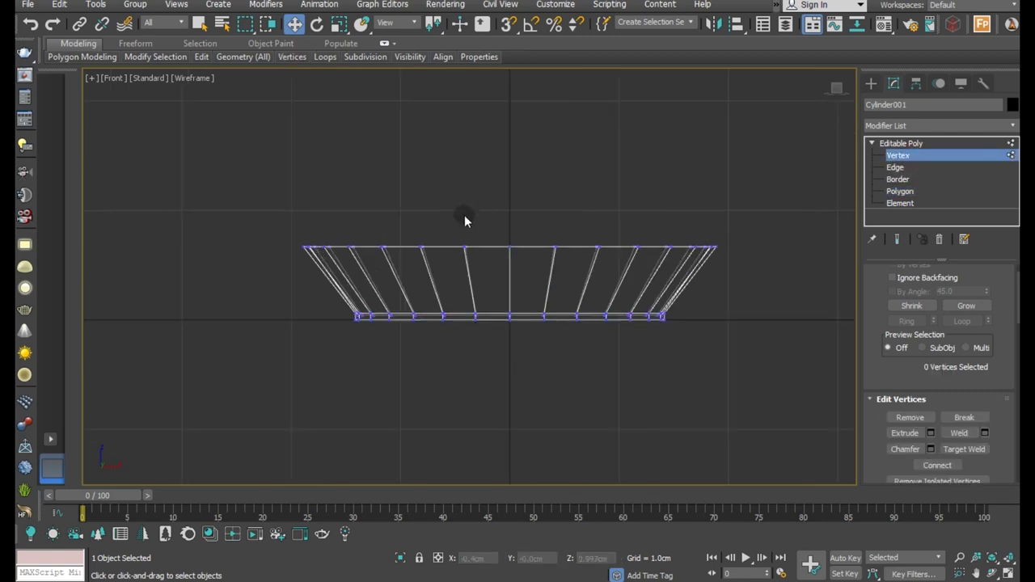
pyautogui.moveTo(242, 194); pyautogui.dragTo(776, 291)
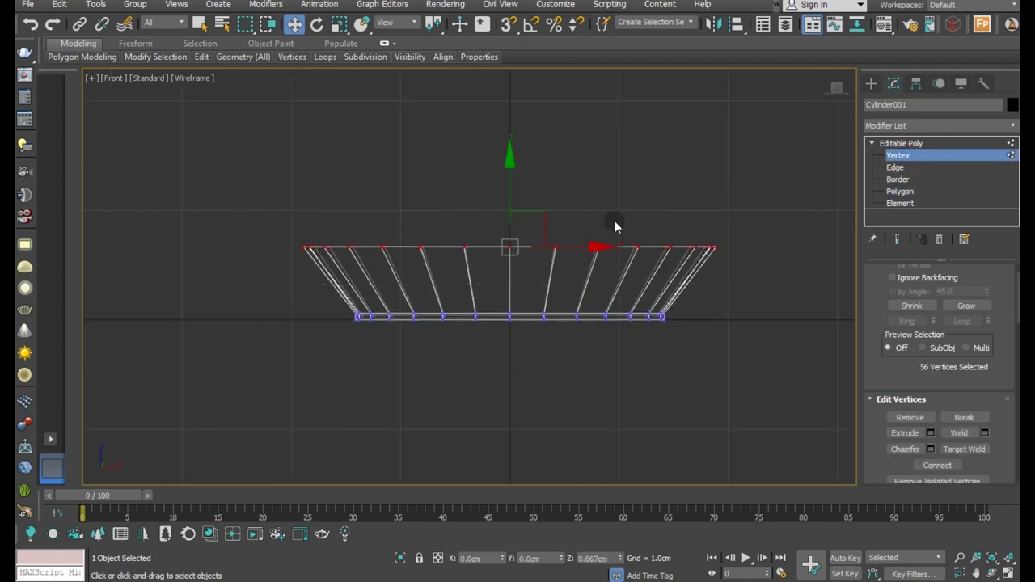
# Step: Scale the rim vertices slightly inward and lower them to make the bowl shallower
pyautogui.click(339, 24)
pyautogui.moveTo(524, 240); pyautogui.dragTo(521, 241)
pyautogui.click(293, 23)
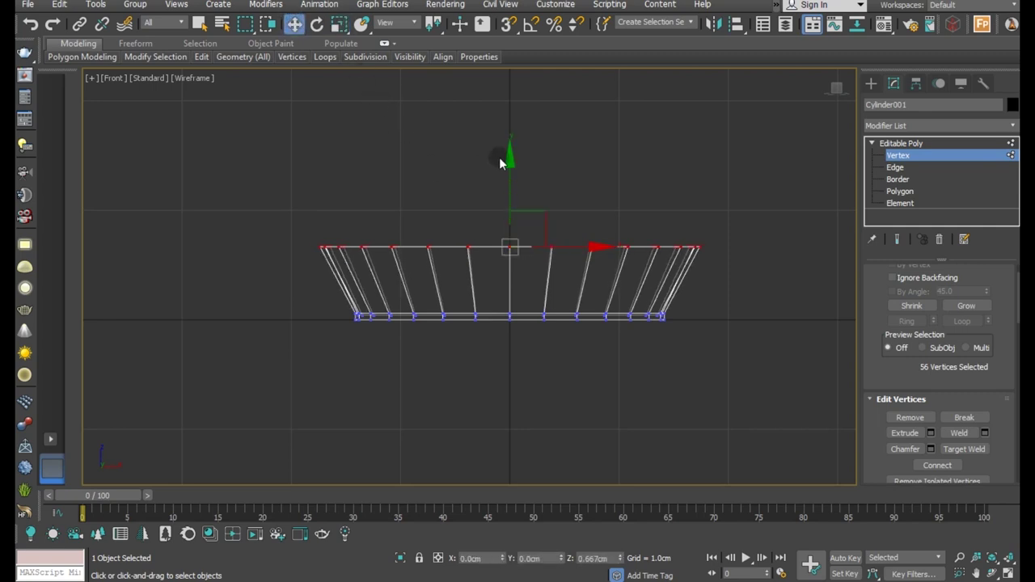
pyautogui.moveTo(510, 172); pyautogui.dragTo(510, 187)
pyautogui.press('p')
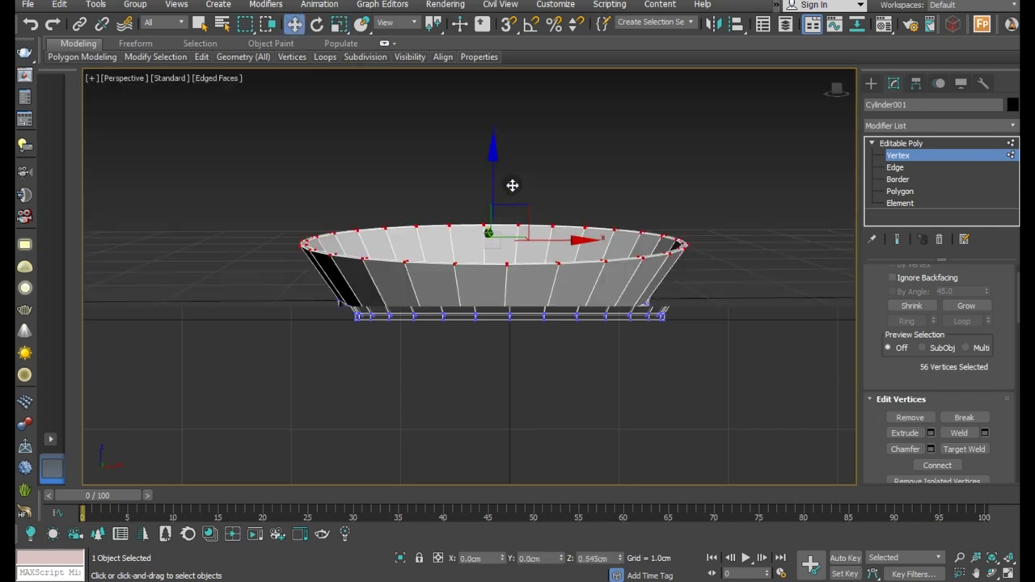
pyautogui.moveTo(532, 253)
pyautogui.keyDown('alt'); pyautogui.mouseDown(button='middle')
pyautogui.moveTo(568, 300)
pyautogui.moveTo(529, 261)
pyautogui.mouseUp(button='middle'); pyautogui.keyUp('alt')
pyautogui.scroll(3, 524, 267)
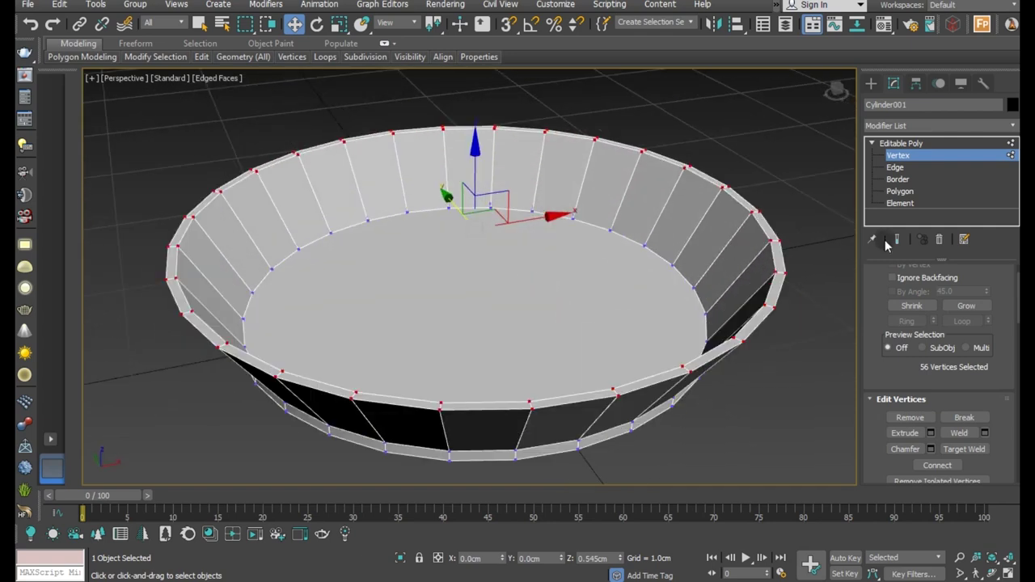
# Step: Lower the bowl's inner floor polygon slightly and scale it down
pyautogui.click(897, 192)
pyautogui.click(500, 271)
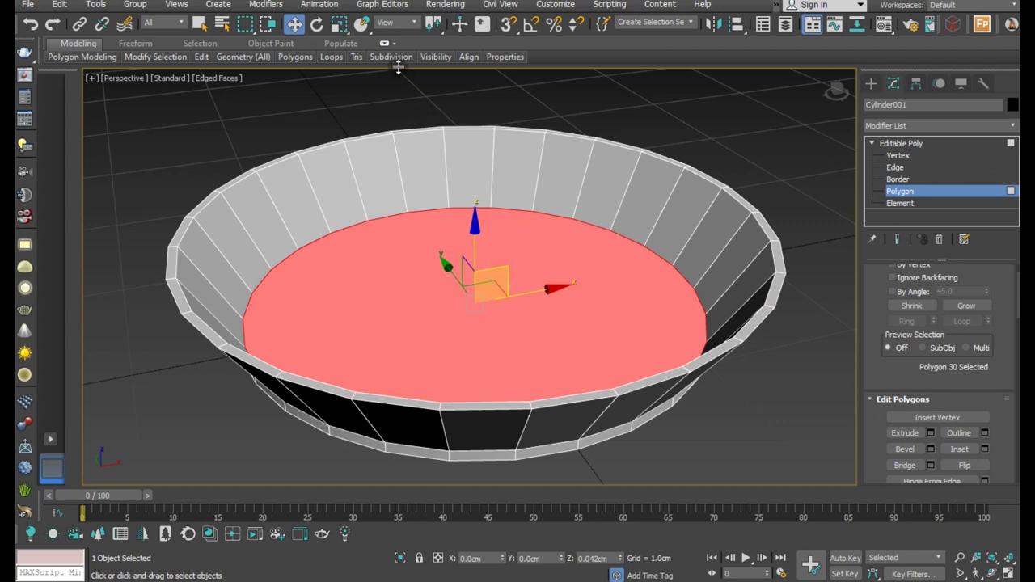
pyautogui.moveTo(474, 226)
pyautogui.mouseDown()
pyautogui.moveTo(475, 243)
pyautogui.moveTo(474, 235)
pyautogui.mouseUp()
pyautogui.click(342, 24)
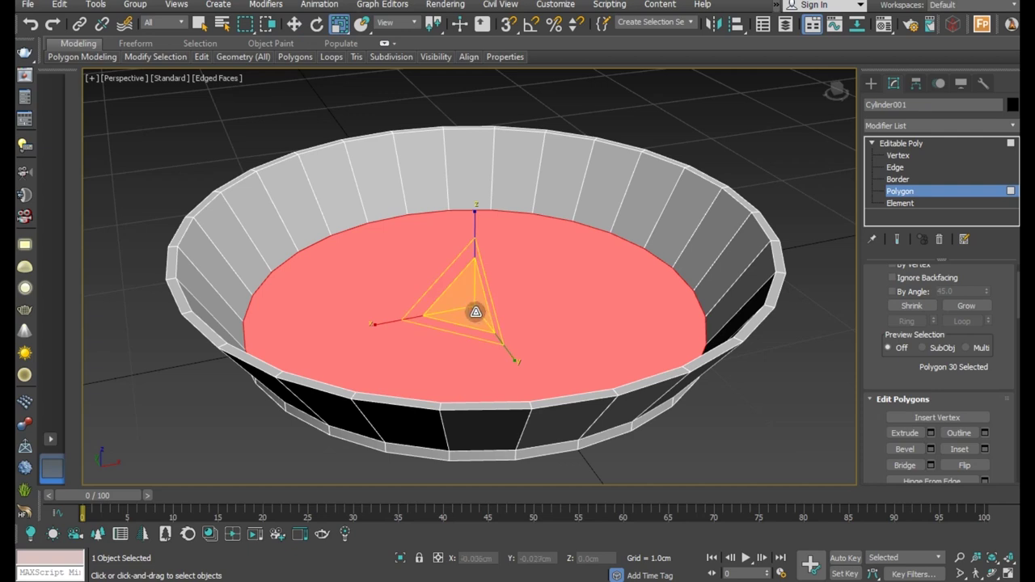
pyautogui.moveTo(476, 312); pyautogui.dragTo(471, 296)
pyautogui.click(296, 25)
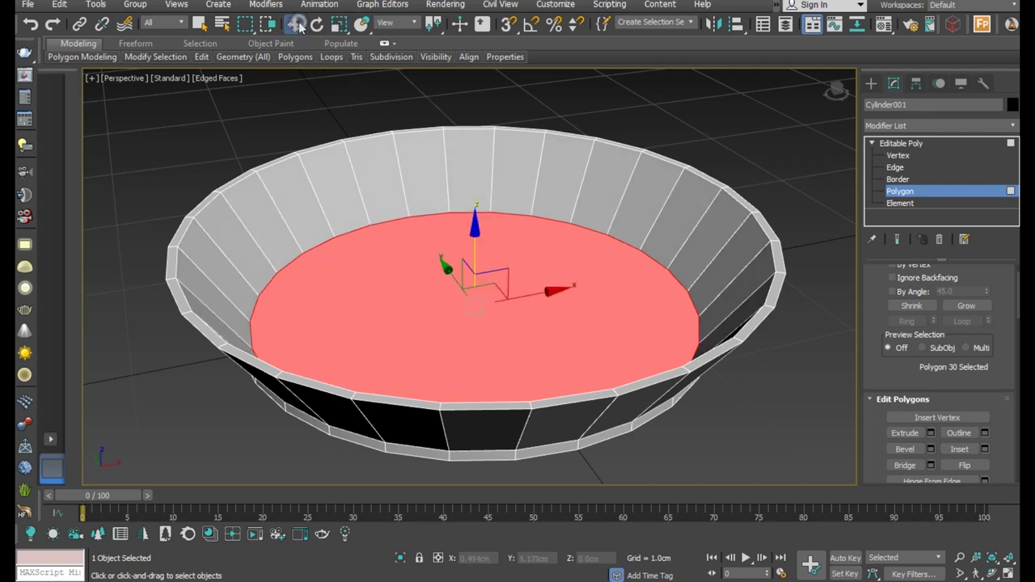
pyautogui.click(329, 112)
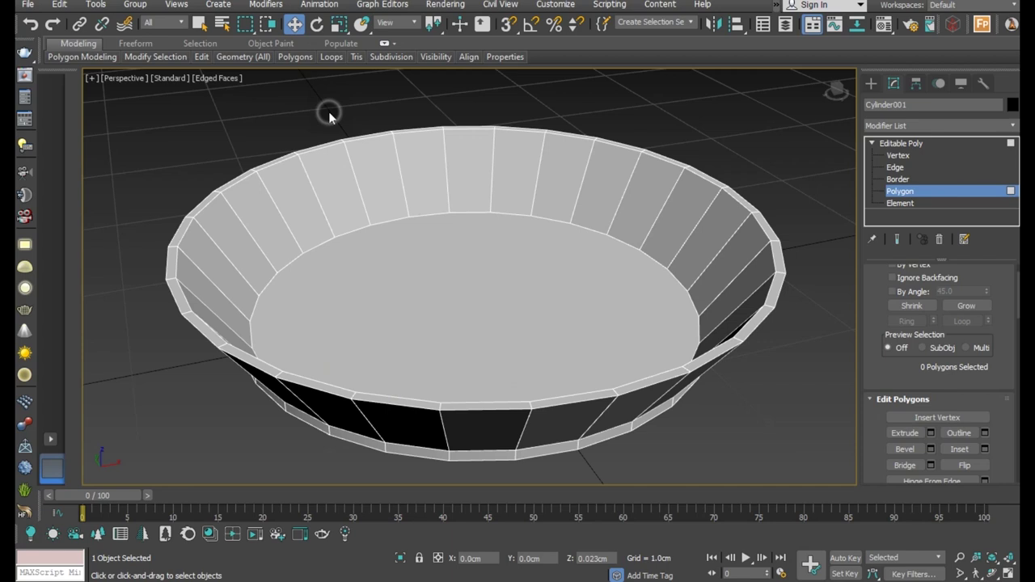
pyautogui.keyDown('alt'); pyautogui.moveTo(328, 112); pyautogui.dragTo(735, 512, button='middle'); pyautogui.keyUp('alt')
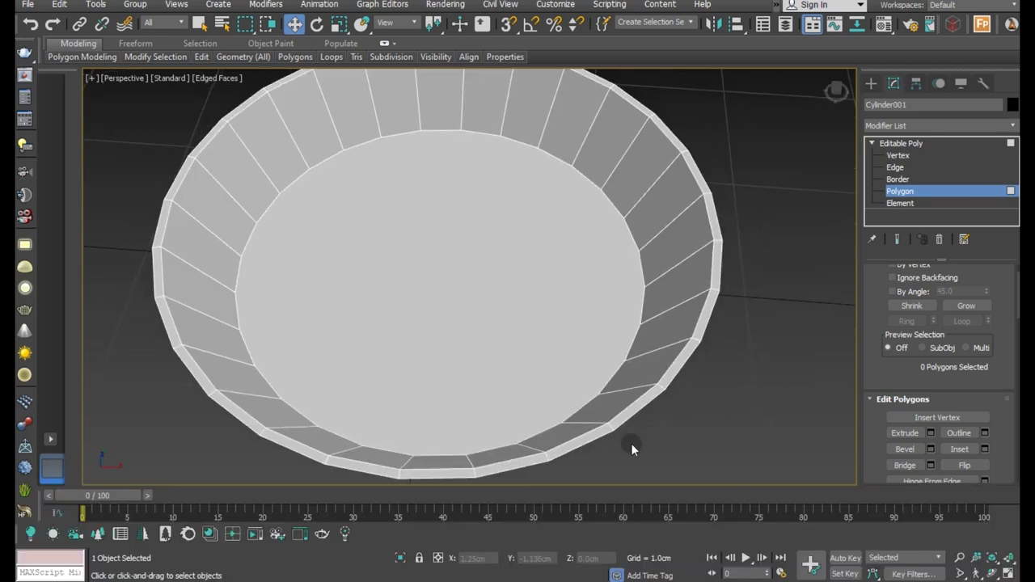
# Step: In Top view, select one rim face on each opposite side of the ring
pyautogui.press('t')
pyautogui.scroll(5, 451, 286)
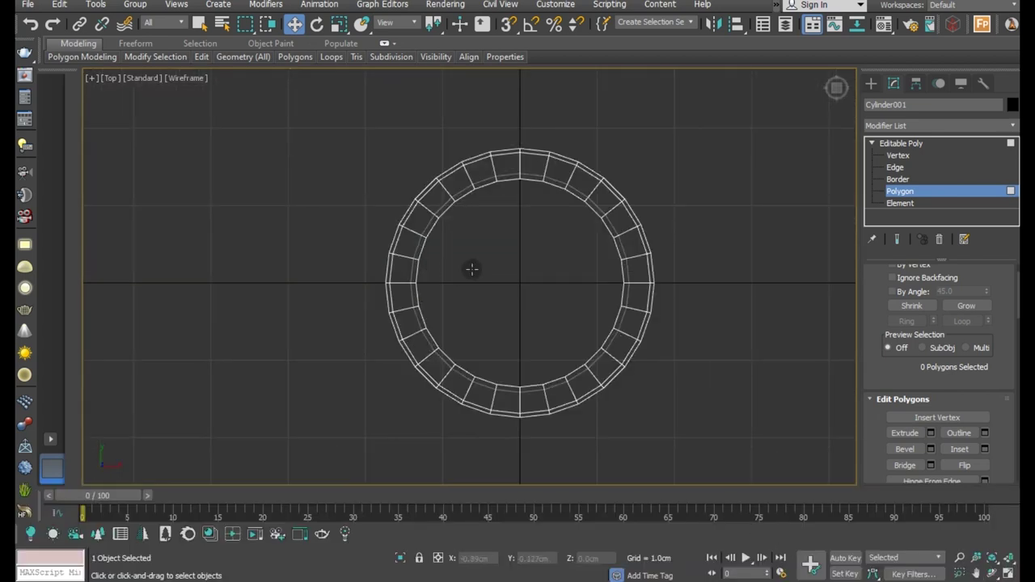
pyautogui.click(392, 284)
pyautogui.keyDown('ctrl'); pyautogui.click(637, 267); pyautogui.keyUp('ctrl')
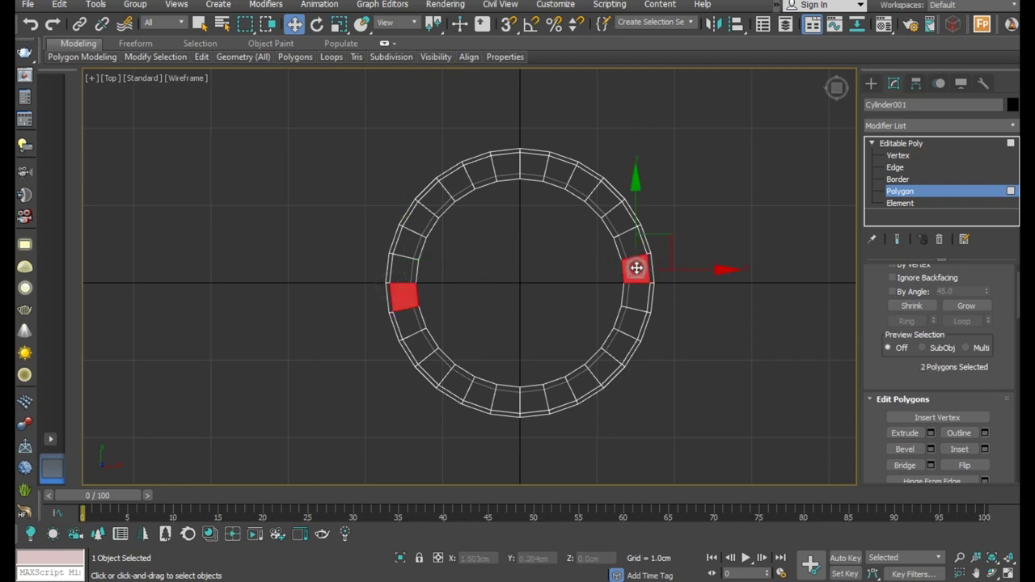
pyautogui.press('p')
# Step: Add four outer wall faces to the selection, making six faces in total
pyautogui.moveTo(615, 282)
pyautogui.keyDown('alt'); pyautogui.mouseDown(button='middle')
pyautogui.moveTo(545, 254)
pyautogui.moveTo(517, 224)
pyautogui.mouseUp(button='middle'); pyautogui.keyUp('alt')
pyautogui.keyDown('alt'); pyautogui.moveTo(553, 277); pyautogui.dragTo(538, 250, button='middle'); pyautogui.keyUp('alt')
pyautogui.keyDown('ctrl'); pyautogui.click(485, 366); pyautogui.keyUp('ctrl')
pyautogui.keyDown('ctrl'); pyautogui.click(483, 353); pyautogui.keyUp('ctrl')
pyautogui.moveTo(450, 254)
pyautogui.keyDown('alt'); pyautogui.mouseDown(button='middle')
pyautogui.moveTo(520, 283)
pyautogui.moveTo(677, 264)
pyautogui.mouseUp(button='middle'); pyautogui.keyUp('alt')
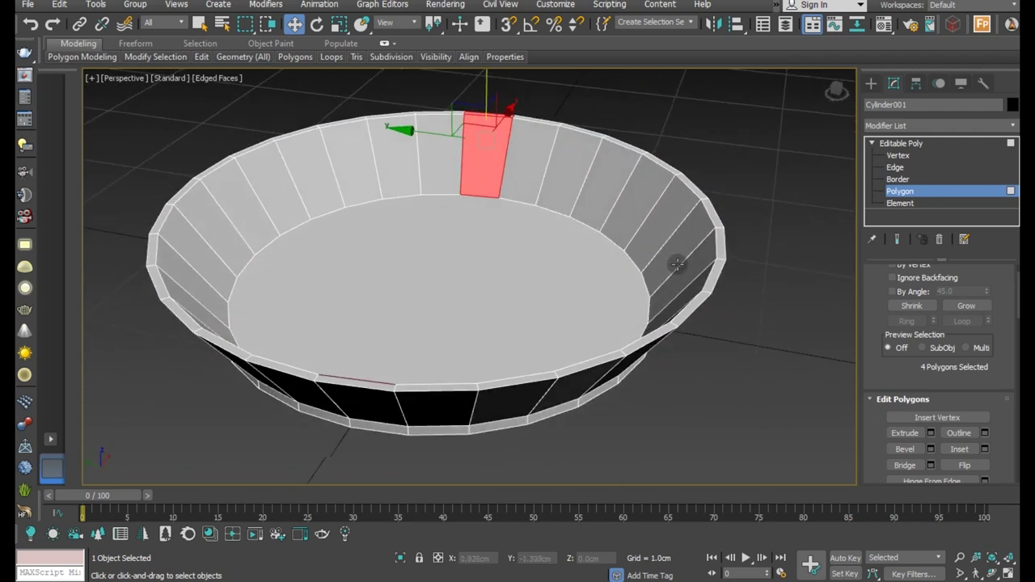
pyautogui.keyDown('ctrl'); pyautogui.click(384, 411); pyautogui.keyUp('ctrl')
pyautogui.keyDown('ctrl'); pyautogui.click(340, 386); pyautogui.keyUp('ctrl')
pyautogui.moveTo(437, 395)
pyautogui.keyDown('alt'); pyautogui.mouseDown(button='middle')
pyautogui.moveTo(379, 393)
pyautogui.moveTo(335, 346)
pyautogui.moveTo(340, 390)
pyautogui.mouseUp(button='middle'); pyautogui.keyUp('alt')
pyautogui.moveTo(620, 399)
pyautogui.keyDown('alt'); pyautogui.mouseDown(button='middle')
pyautogui.moveTo(577, 397)
pyautogui.moveTo(640, 331)
pyautogui.mouseUp(button='middle'); pyautogui.keyUp('alt')
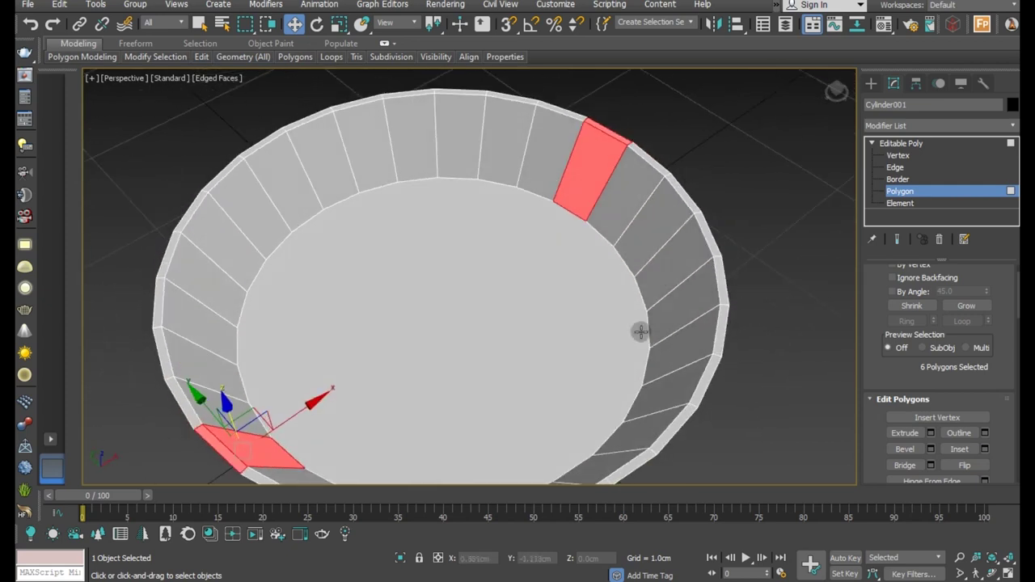
pyautogui.scroll(4, 594, 140)
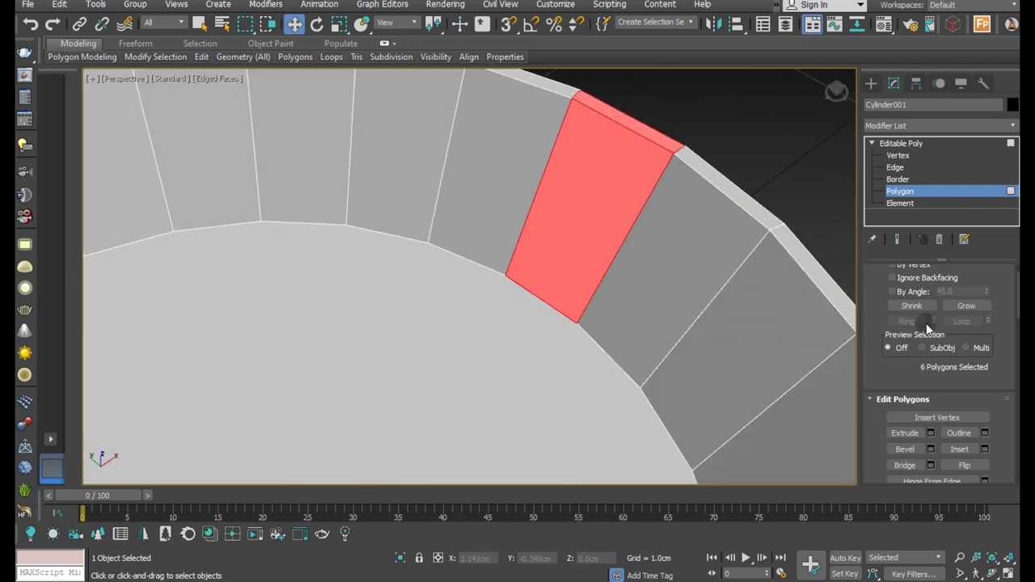
pyautogui.click(985, 449)
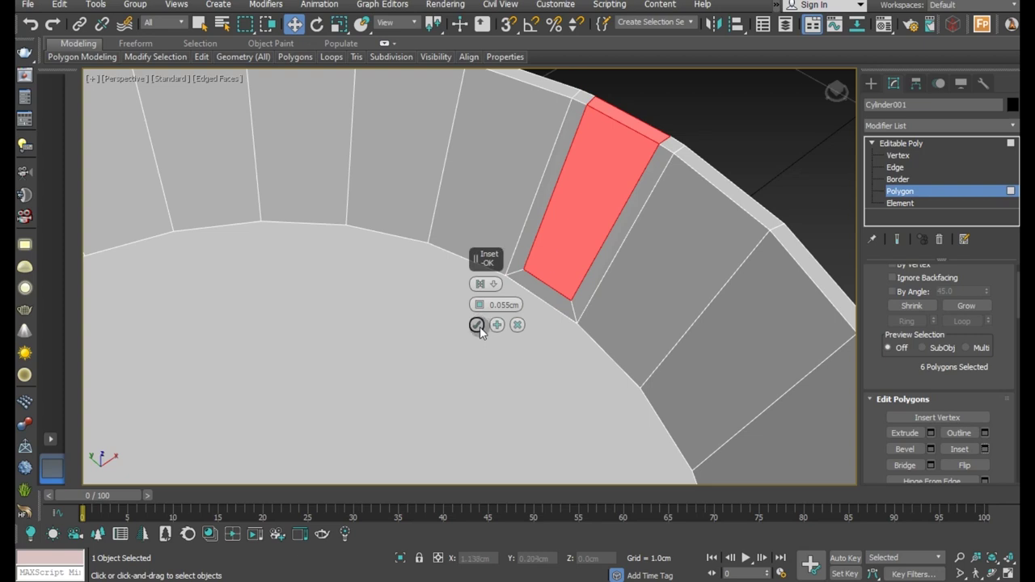
pyautogui.moveTo(478, 305); pyautogui.dragTo(478, 307)
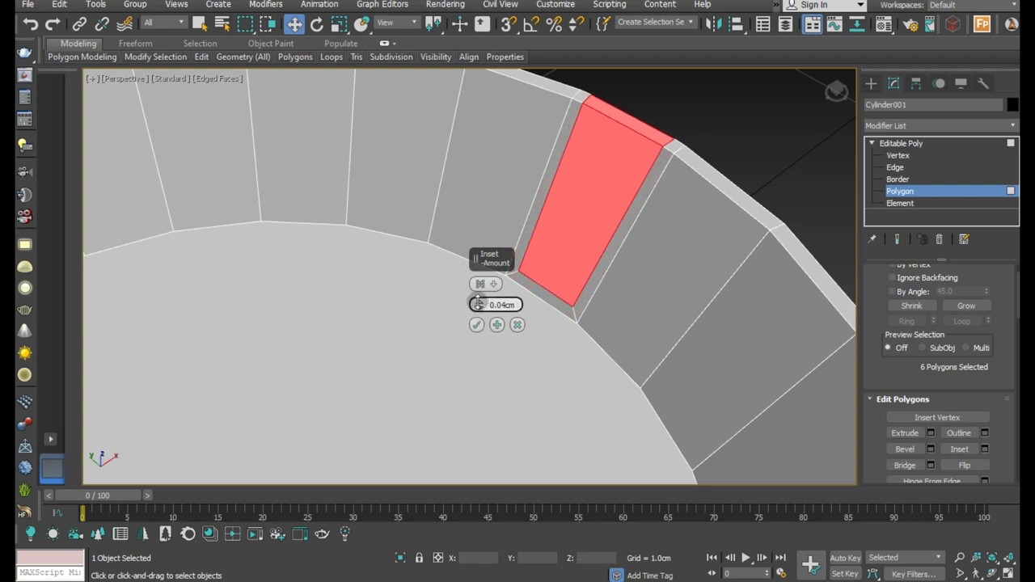
pyautogui.click(476, 324)
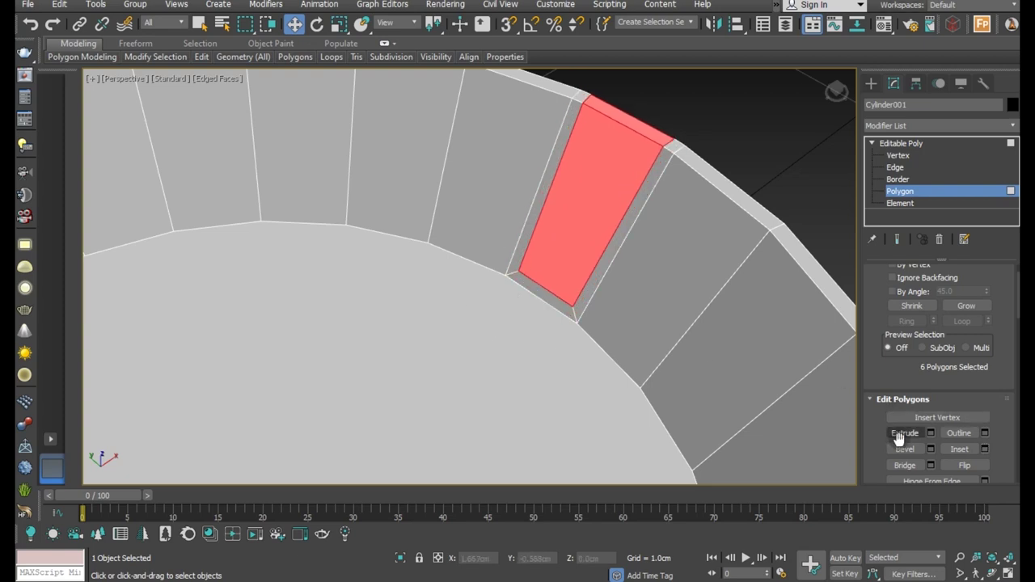
pyautogui.click(929, 434)
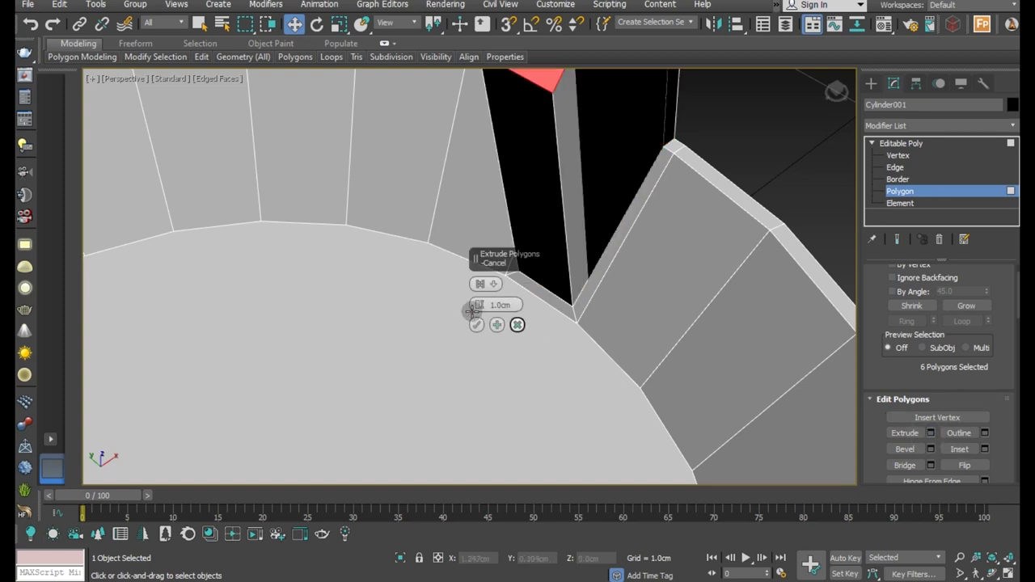
pyautogui.click(480, 285)
pyautogui.moveTo(479, 305); pyautogui.dragTo(500, 344)
pyautogui.click(515, 324)
pyautogui.moveTo(513, 324)
pyautogui.keyDown('alt'); pyautogui.mouseDown(button='middle')
pyautogui.moveTo(561, 313)
pyautogui.moveTo(539, 312)
pyautogui.mouseUp(button='middle'); pyautogui.keyUp('alt')
pyautogui.keyDown('alt'); pyautogui.moveTo(439, 245); pyautogui.dragTo(503, 295, button='middle'); pyautogui.keyUp('alt')
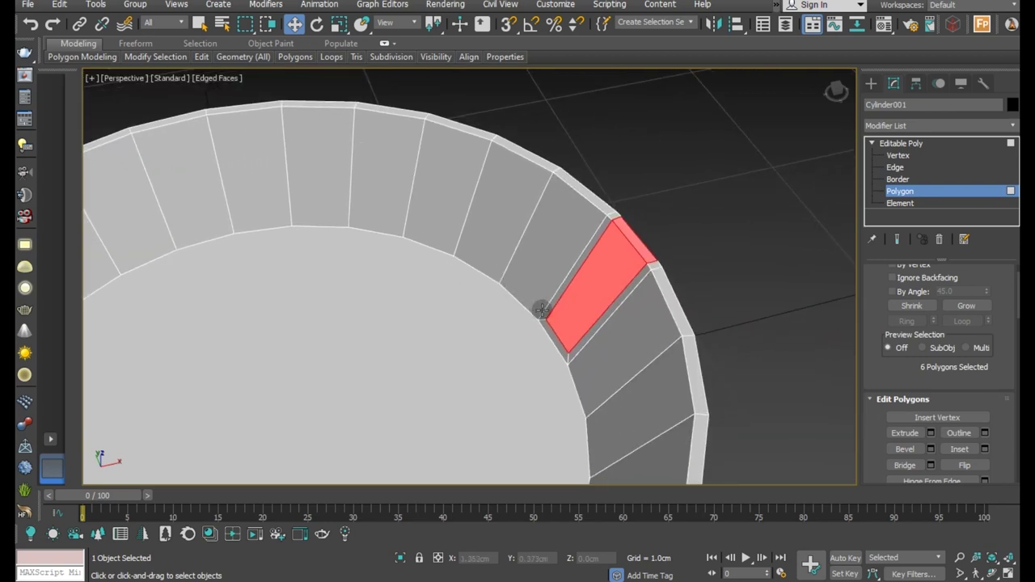
pyautogui.scroll(2, 582, 281)
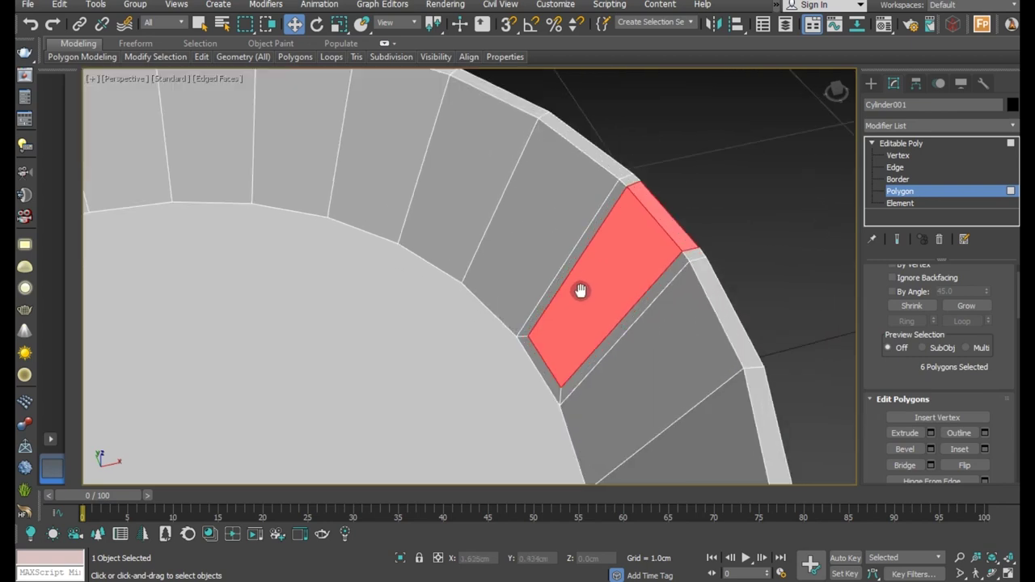
pyautogui.moveTo(580, 291); pyautogui.dragTo(541, 281, button='middle')
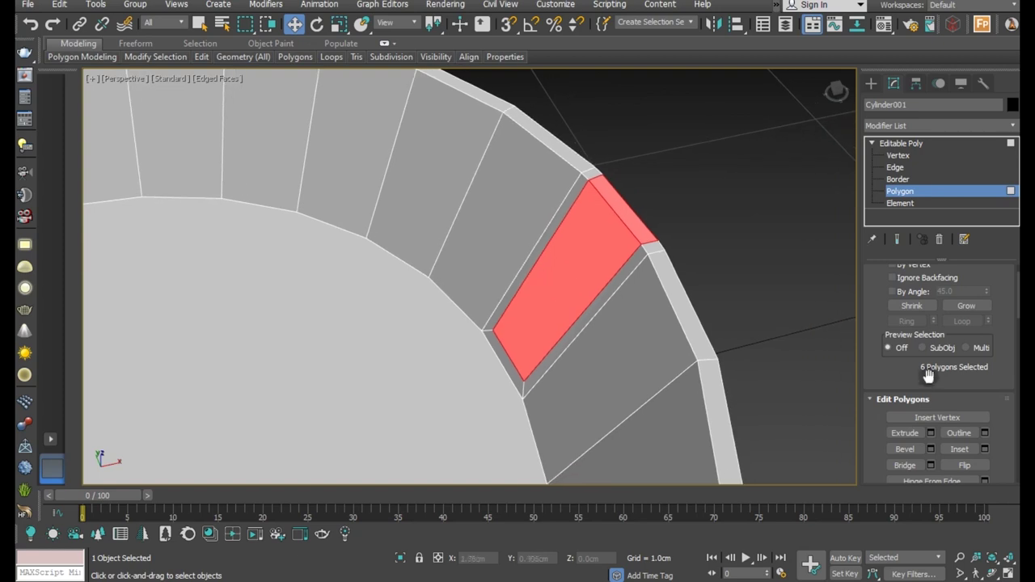
pyautogui.click(930, 432)
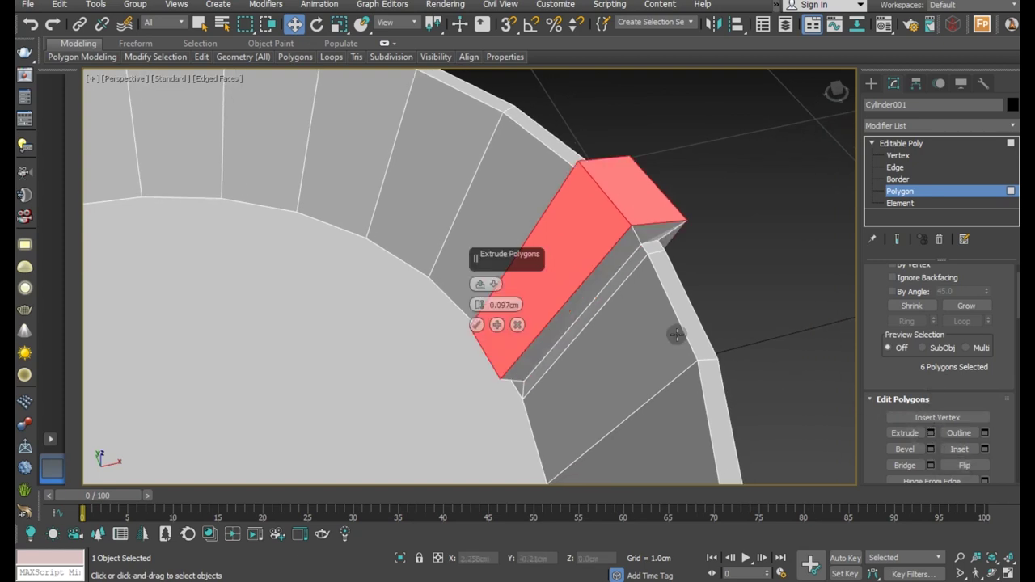
pyautogui.click(476, 288)
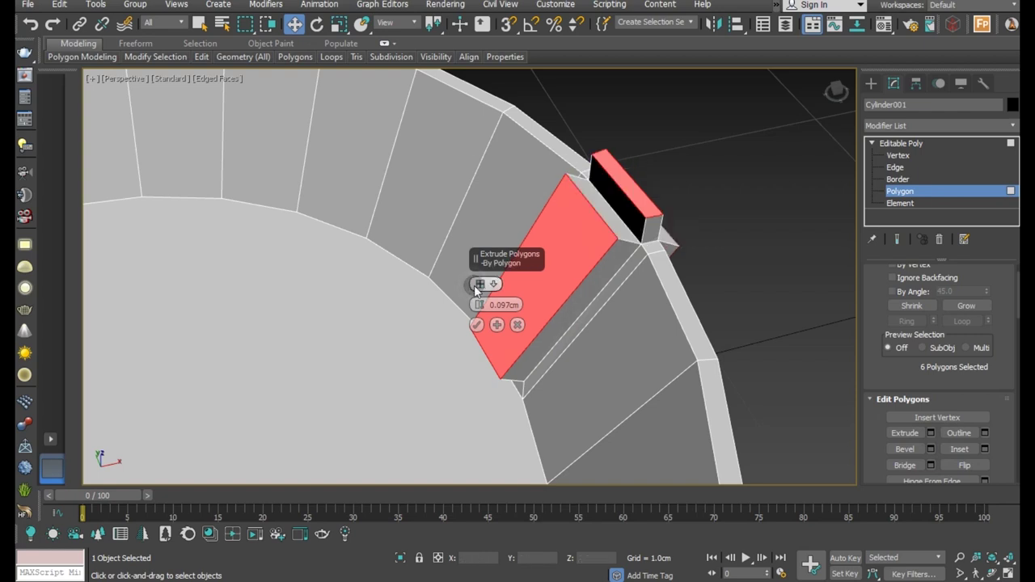
pyautogui.click(475, 288)
pyautogui.moveTo(482, 304); pyautogui.dragTo(480, 305)
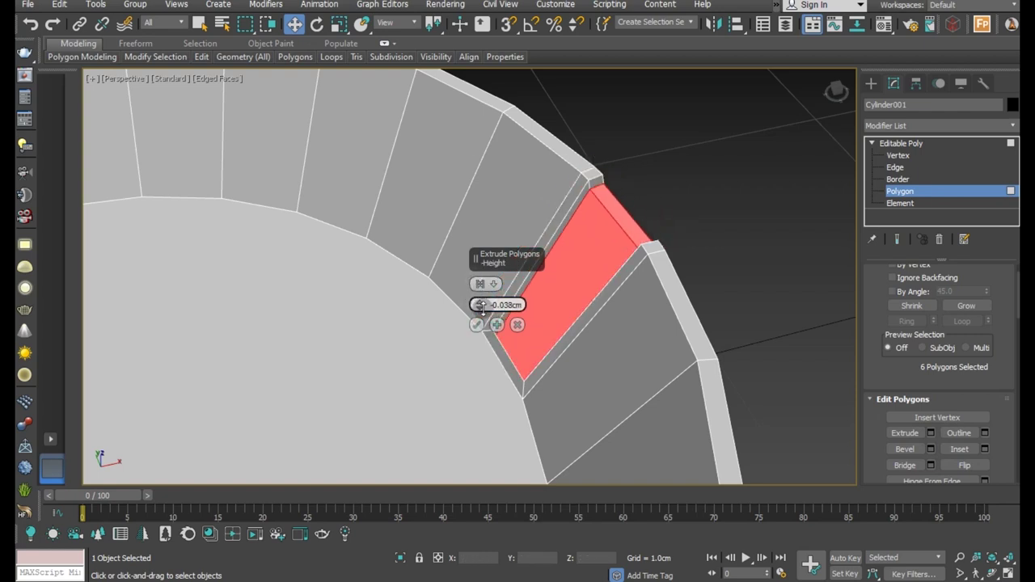
# Step: Discard the extrusion and drop the left-hand faces from the selection
pyautogui.click(517, 324)
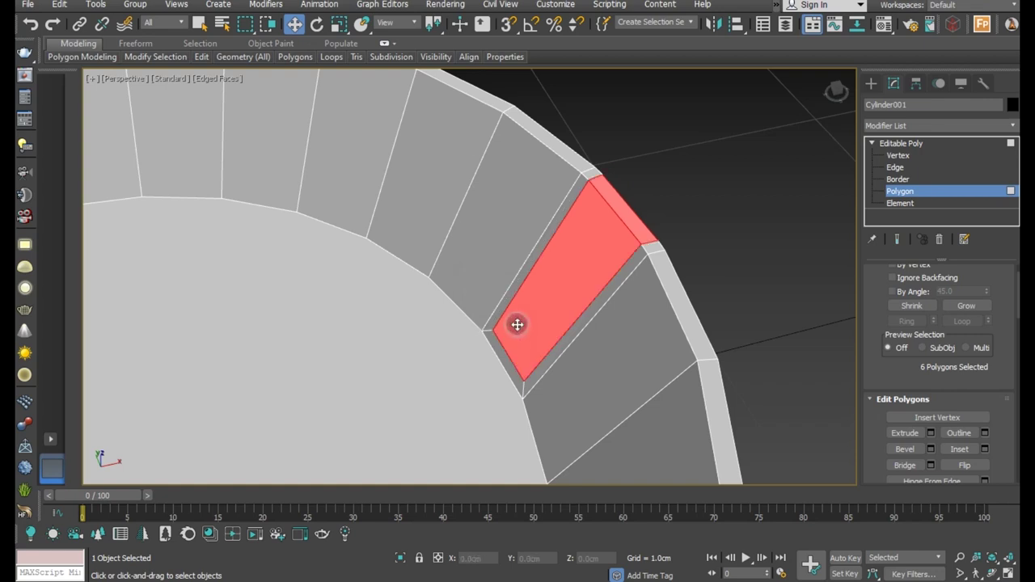
pyautogui.scroll(-5, 574, 273)
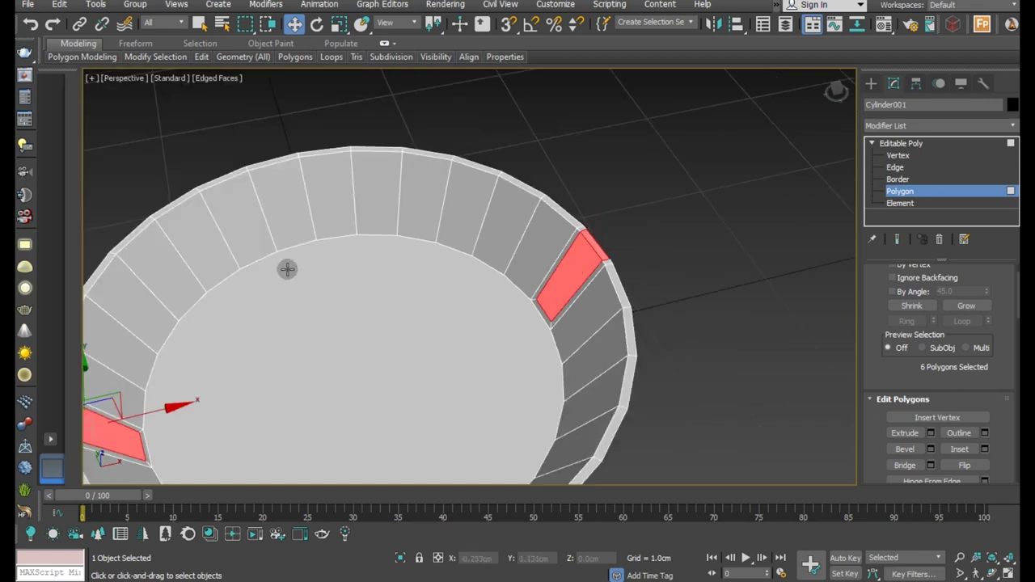
pyautogui.moveTo(286, 268); pyautogui.dragTo(349, 243, button='middle')
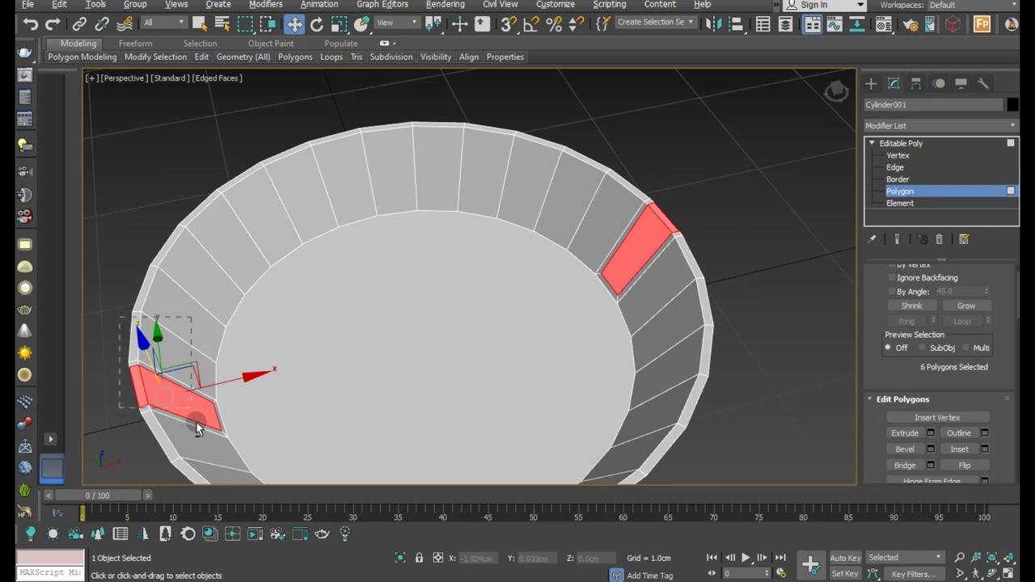
pyautogui.keyDown('alt'); pyautogui.moveTo(197, 429); pyautogui.dragTo(234, 421); pyautogui.keyUp('alt')
pyautogui.scroll(3, 639, 261)
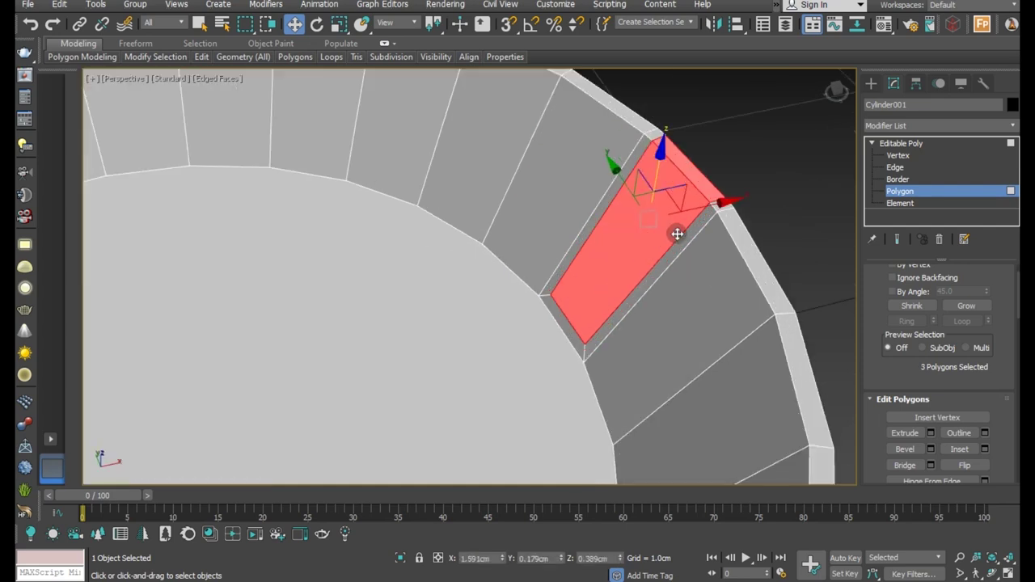
# Step: Slide the three right-hand rim faces outward along X to about 1.636cm
pyautogui.moveTo(707, 208); pyautogui.dragTo(726, 214)
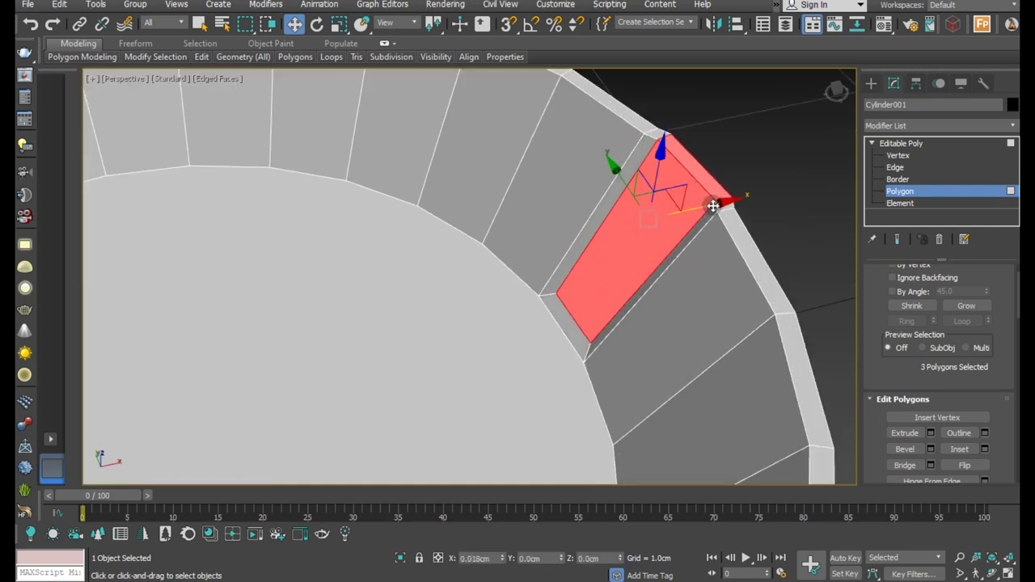
pyautogui.keyDown('alt'); pyautogui.moveTo(725, 214); pyautogui.dragTo(711, 146, button='middle'); pyautogui.keyUp('alt')
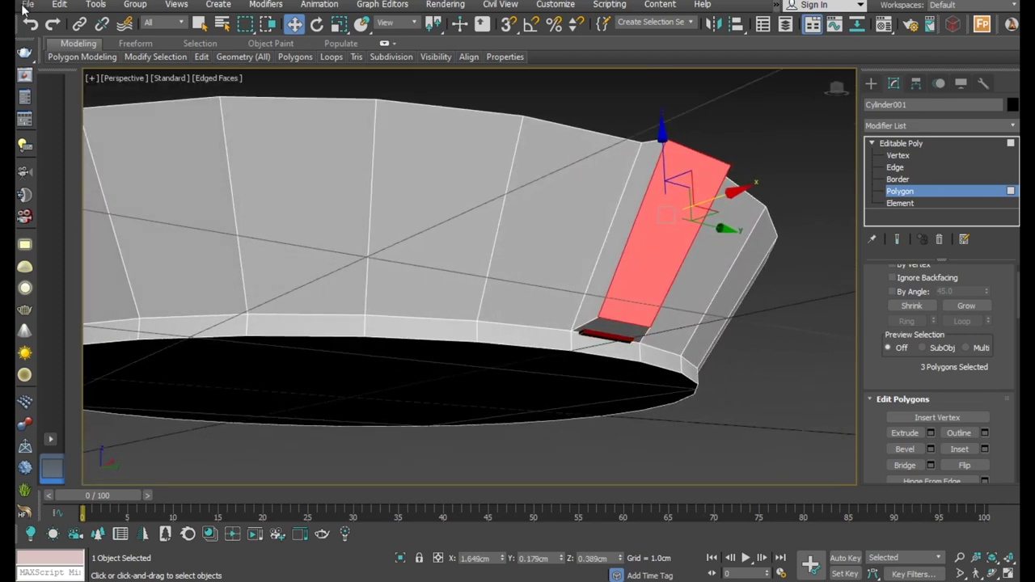
pyautogui.click(30, 24)
pyautogui.moveTo(532, 275)
pyautogui.keyDown('alt'); pyautogui.mouseDown(button='middle')
pyautogui.moveTo(664, 339)
pyautogui.moveTo(666, 354)
pyautogui.mouseUp(button='middle'); pyautogui.keyUp('alt')
pyautogui.keyDown('alt'); pyautogui.moveTo(653, 307); pyautogui.dragTo(577, 289, button='middle'); pyautogui.keyUp('alt')
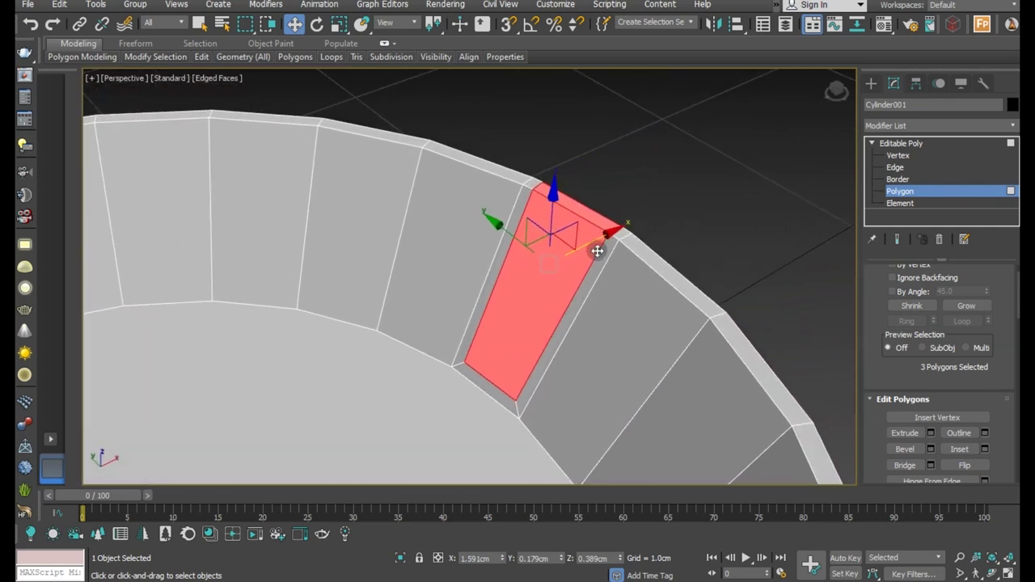
pyautogui.moveTo(601, 241); pyautogui.dragTo(608, 234)
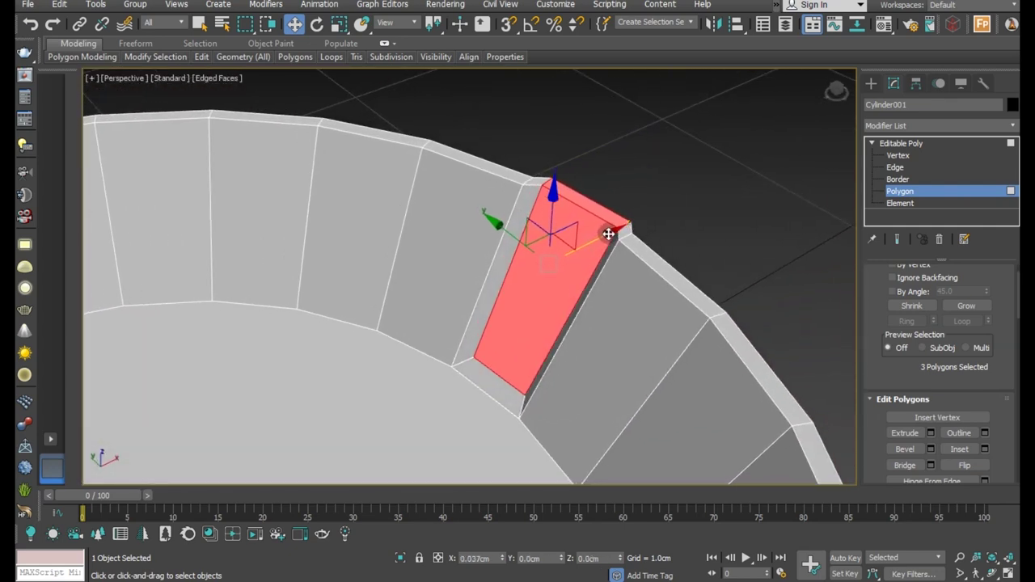
pyautogui.moveTo(640, 268)
pyautogui.keyDown('alt'); pyautogui.mouseDown(button='middle')
pyautogui.moveTo(674, 293)
pyautogui.moveTo(627, 272)
pyautogui.moveTo(585, 277)
pyautogui.moveTo(602, 282)
pyautogui.mouseUp(button='middle'); pyautogui.keyUp('alt')
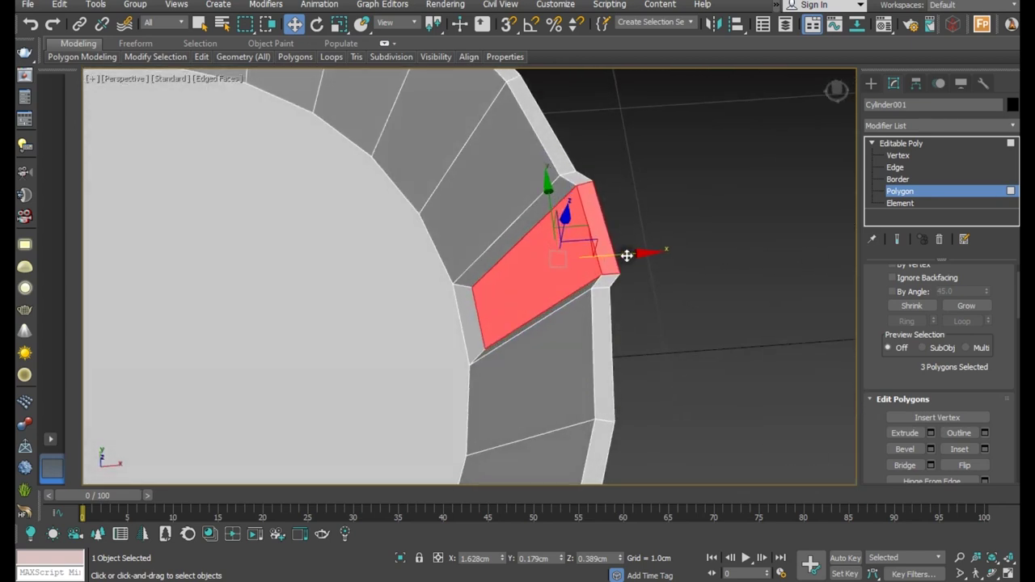
pyautogui.moveTo(626, 256); pyautogui.dragTo(629, 253)
pyautogui.moveTo(629, 254)
pyautogui.mouseDown(button='middle')
pyautogui.moveTo(613, 330)
pyautogui.moveTo(547, 300)
pyautogui.moveTo(557, 310)
pyautogui.moveTo(508, 297)
pyautogui.moveTo(526, 282)
pyautogui.moveTo(550, 208)
pyautogui.moveTo(879, 164)
pyautogui.mouseUp(button='middle')
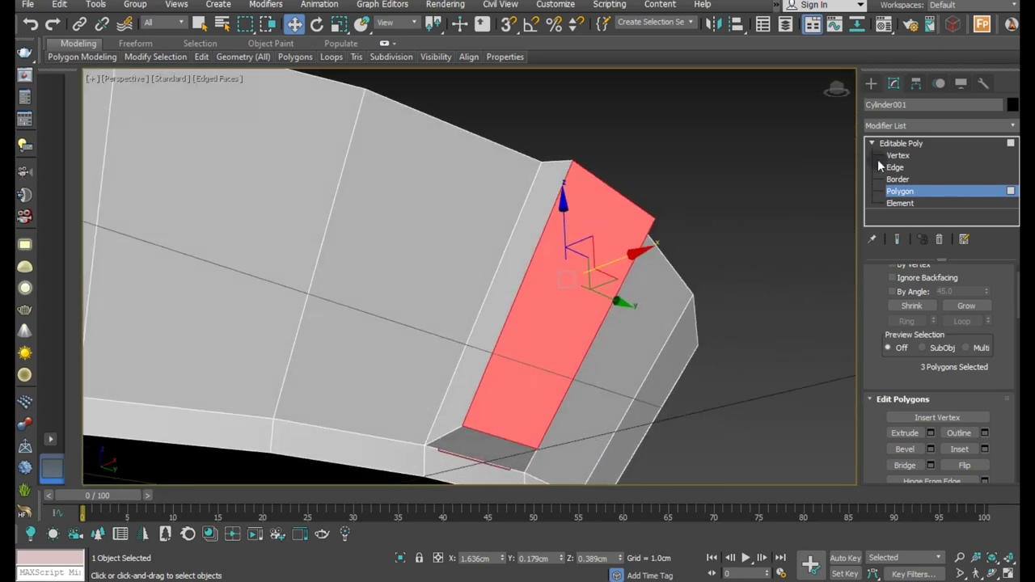
# Step: Shift edge 257 at the groove's bottom along X and lower it in Z
pyautogui.click(887, 165)
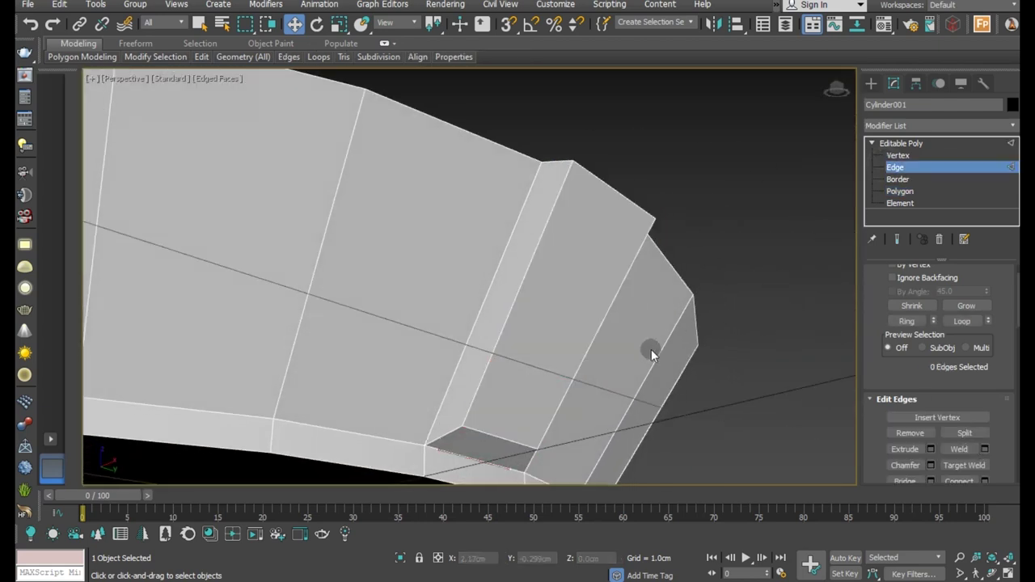
pyautogui.click(457, 456)
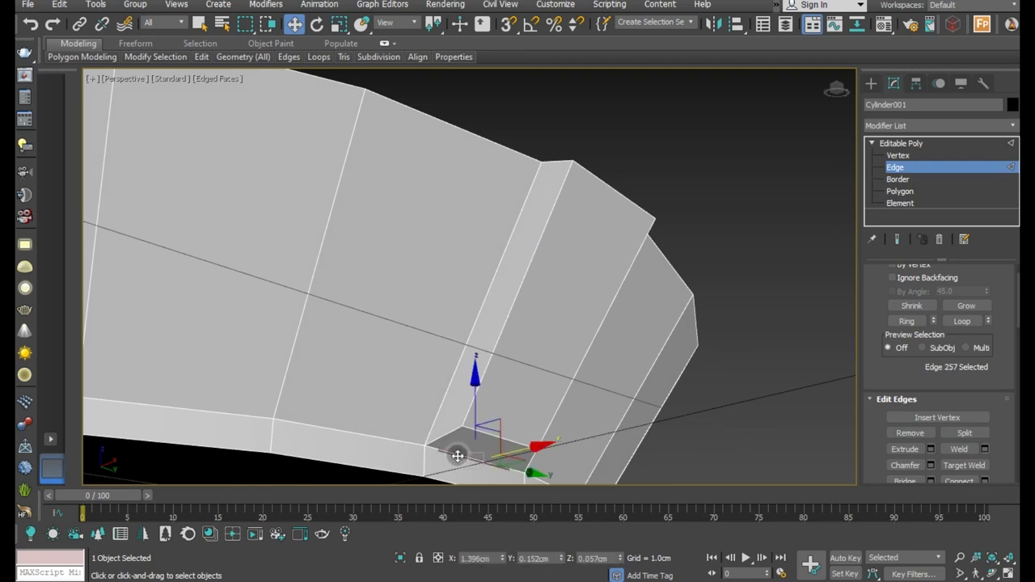
pyautogui.moveTo(477, 404); pyautogui.dragTo(475, 392)
pyautogui.keyDown('alt'); pyautogui.moveTo(513, 363); pyautogui.dragTo(580, 394, button='middle'); pyautogui.keyUp('alt')
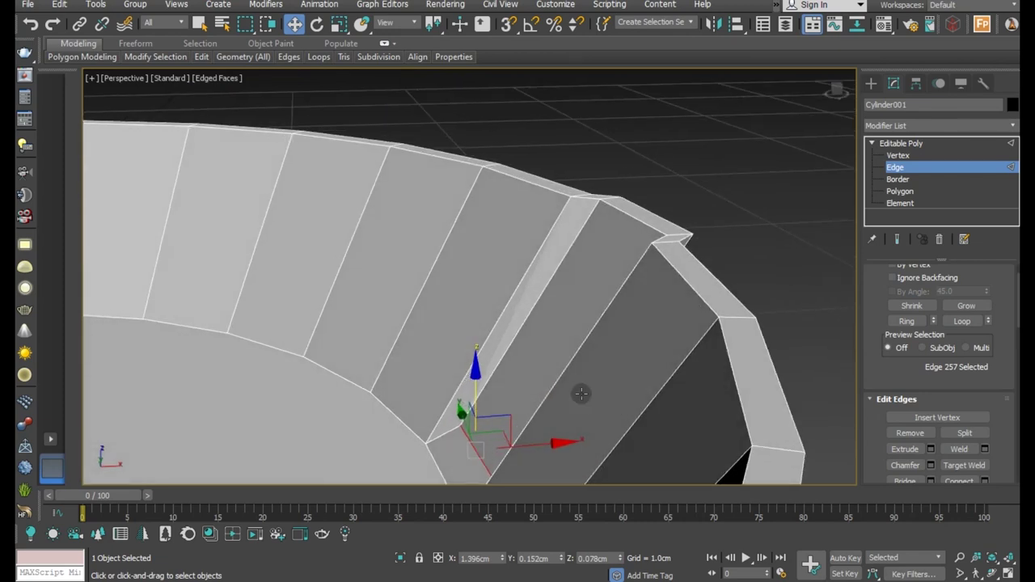
pyautogui.moveTo(527, 446); pyautogui.dragTo(523, 444)
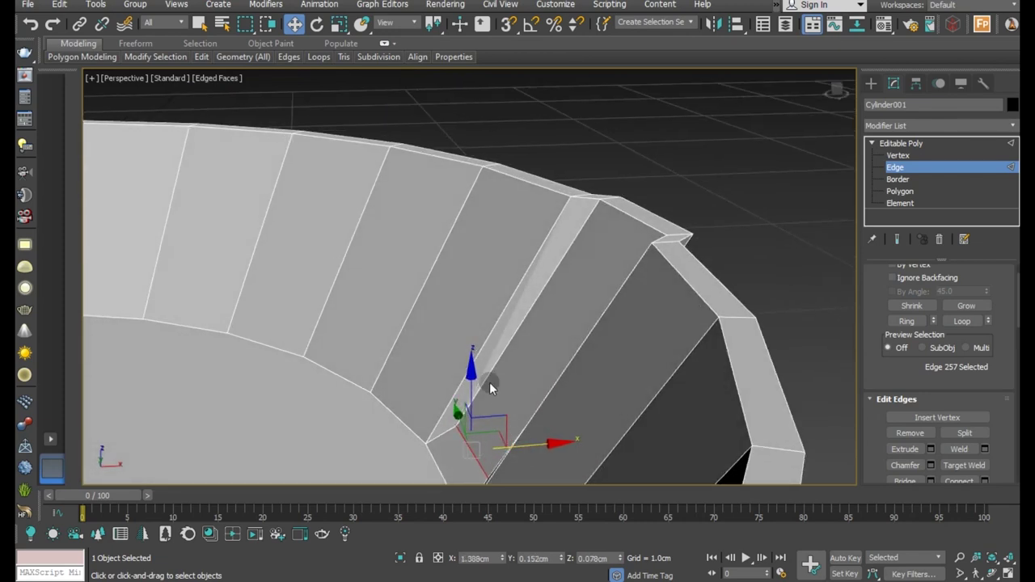
pyautogui.moveTo(475, 381); pyautogui.dragTo(460, 405)
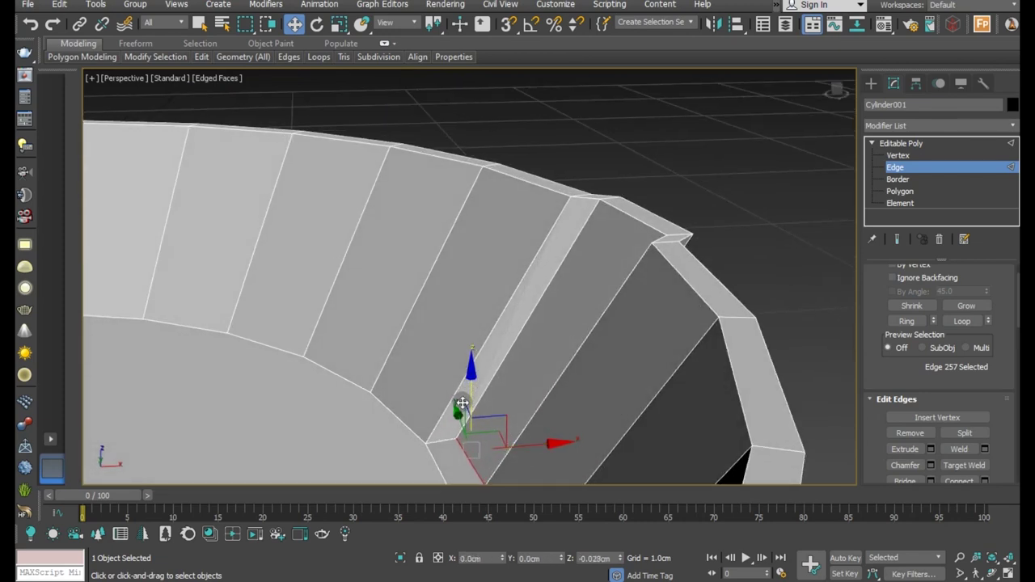
pyautogui.moveTo(522, 460); pyautogui.dragTo(513, 460)
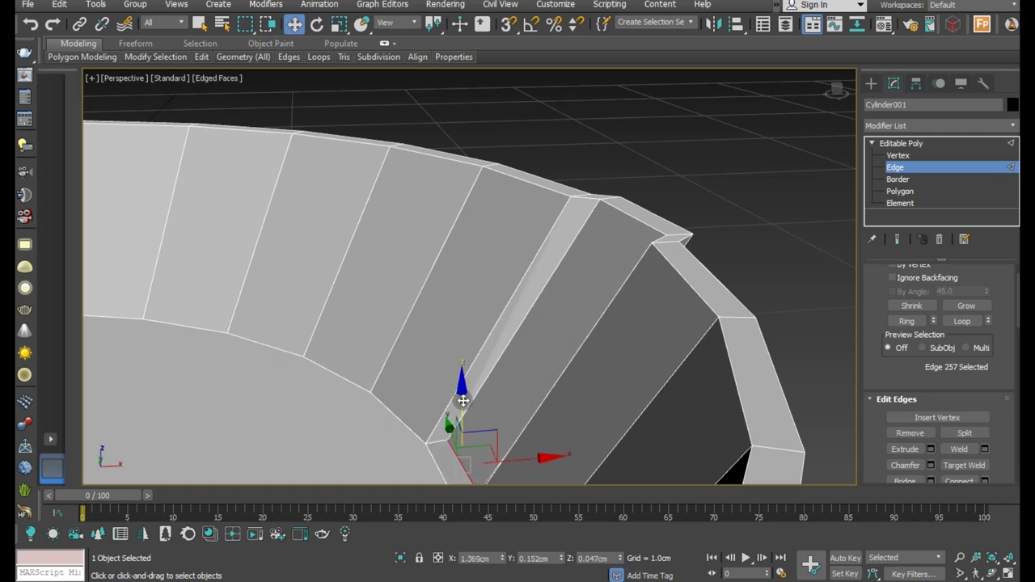
pyautogui.moveTo(461, 398); pyautogui.dragTo(462, 408)
pyautogui.moveTo(520, 323)
pyautogui.keyDown('alt'); pyautogui.mouseDown(button='middle')
pyautogui.moveTo(663, 371)
pyautogui.moveTo(623, 374)
pyautogui.moveTo(576, 297)
pyautogui.moveTo(464, 317)
pyautogui.moveTo(375, 268)
pyautogui.mouseUp(button='middle'); pyautogui.keyUp('alt')
pyautogui.scroll(2, 453, 385)
pyautogui.scroll(1, 453, 386)
pyautogui.scroll(3, 293, 253)
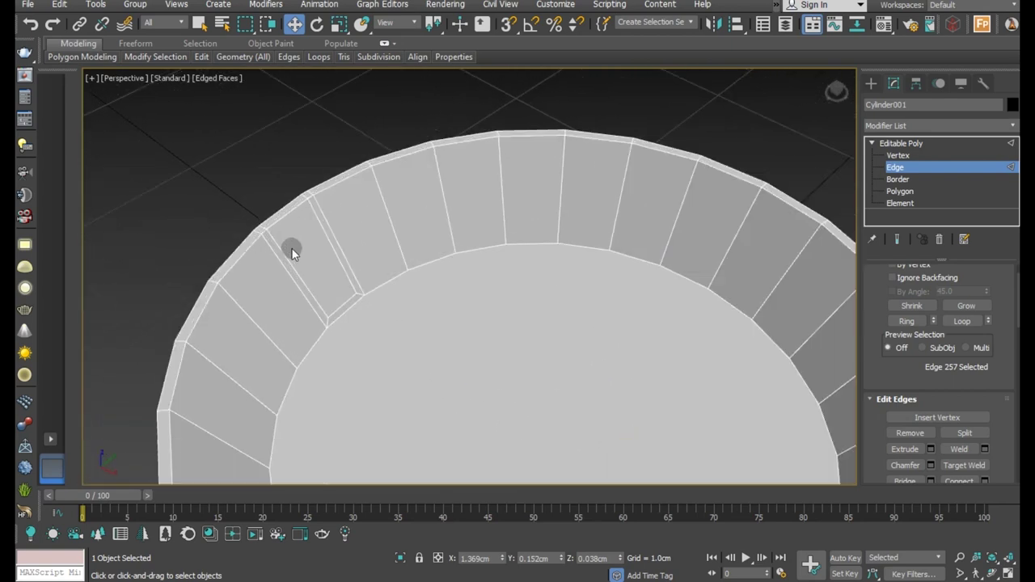
# Step: Select the opposite side's rim faces and slide them outward along X
pyautogui.click(897, 191)
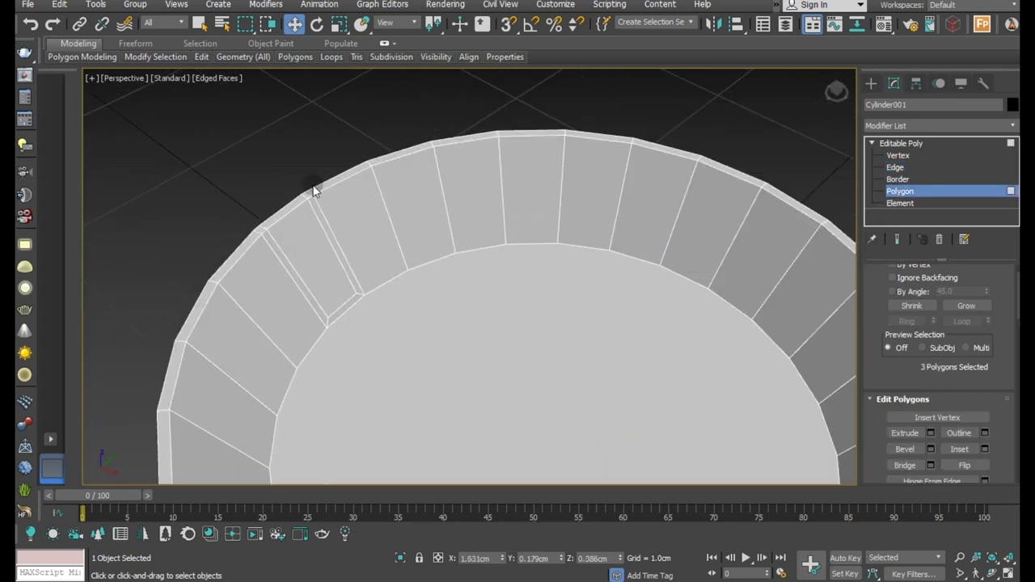
pyautogui.moveTo(296, 223); pyautogui.dragTo(321, 272)
pyautogui.moveTo(322, 272)
pyautogui.keyDown('alt'); pyautogui.mouseDown(button='middle')
pyautogui.moveTo(455, 224)
pyautogui.moveTo(404, 272)
pyautogui.moveTo(224, 294)
pyautogui.mouseUp(button='middle'); pyautogui.keyUp('alt')
pyautogui.scroll(5, 266, 232)
pyautogui.scroll(-2, 344, 250)
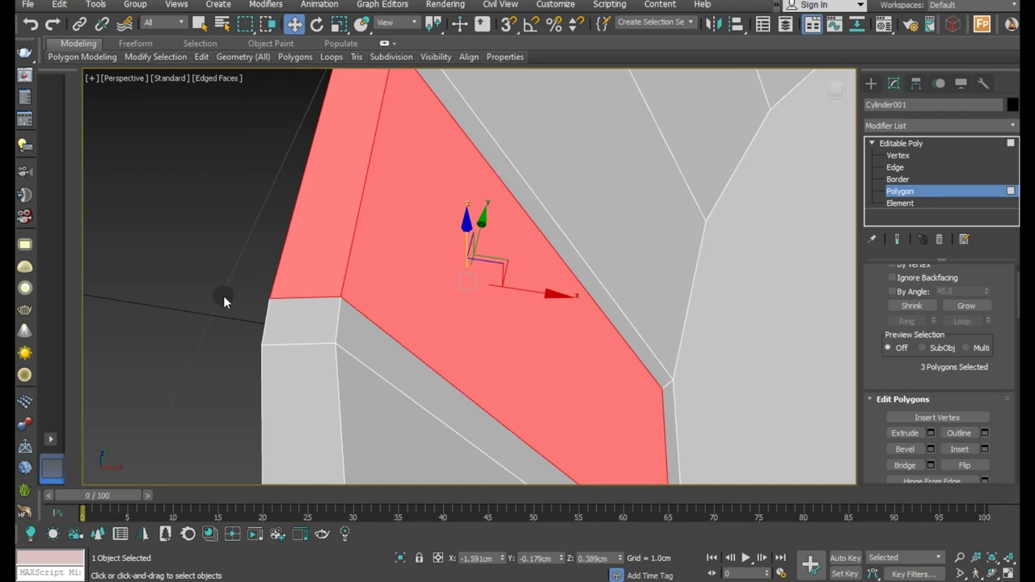
pyautogui.scroll(-3, 224, 294)
pyautogui.moveTo(406, 303); pyautogui.dragTo(383, 300)
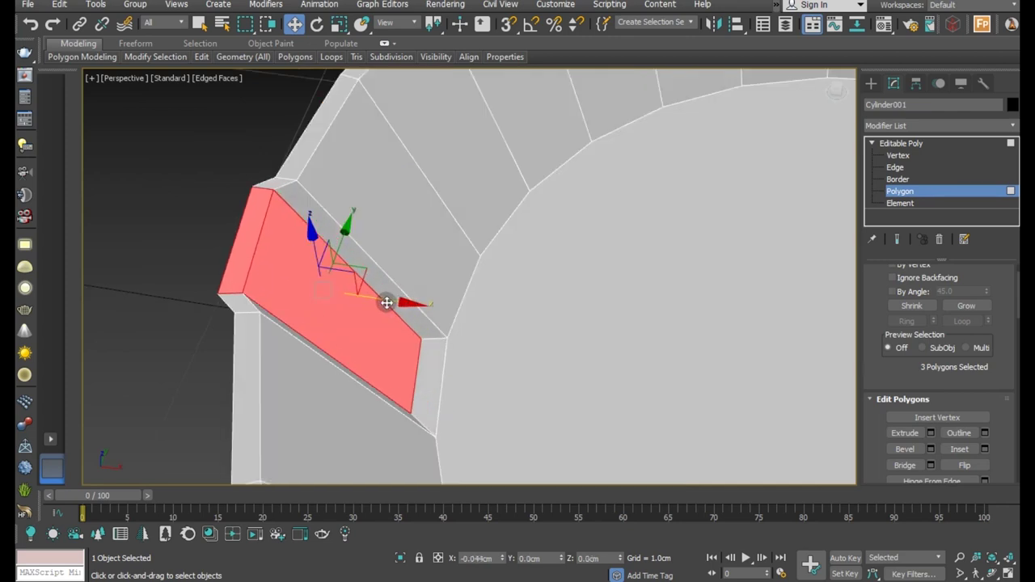
# Step: Lower edge 58 at the step's base slightly in Z to close the gap
pyautogui.click(894, 167)
pyautogui.click(414, 374)
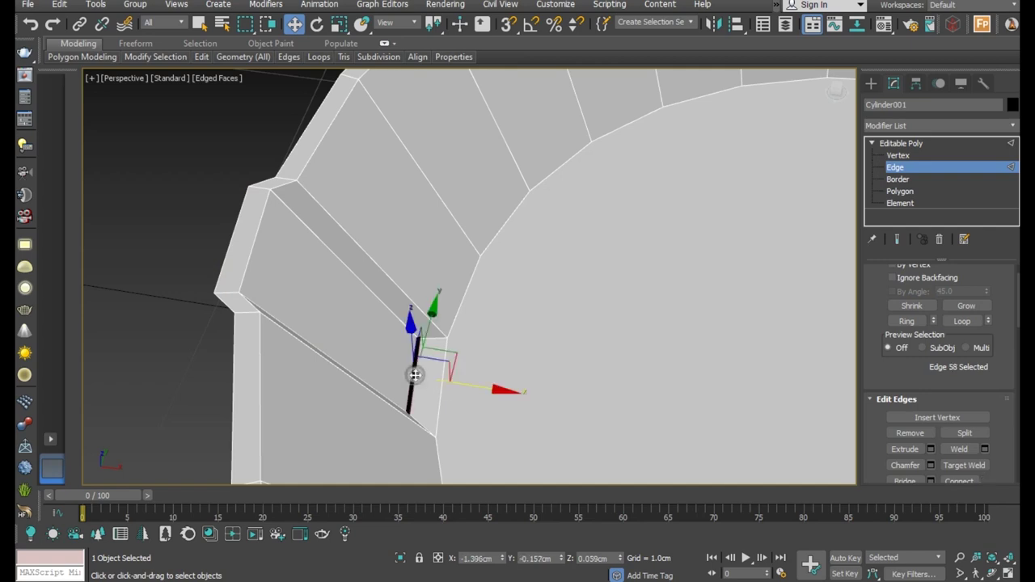
pyautogui.moveTo(413, 328); pyautogui.dragTo(402, 318)
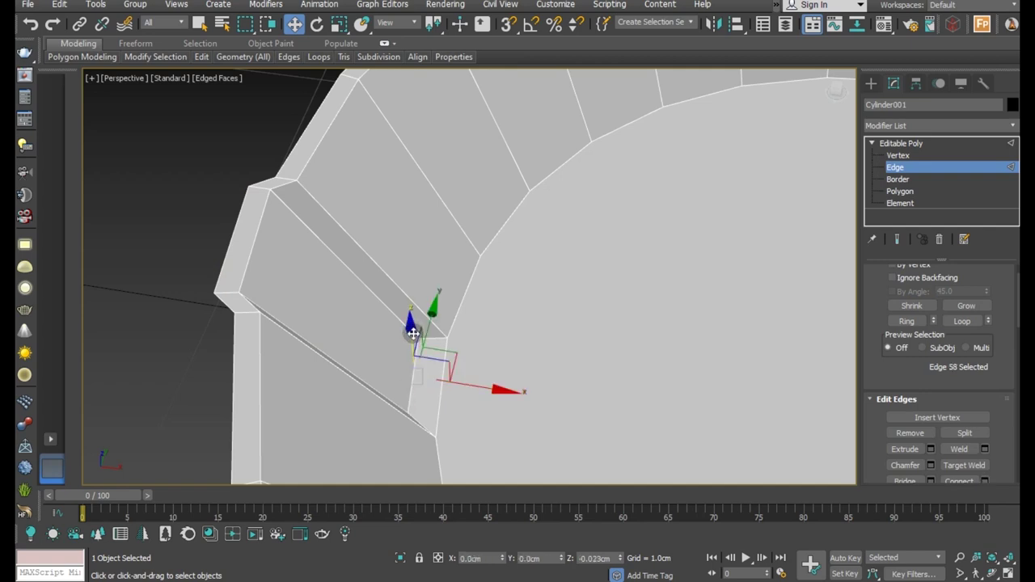
pyautogui.scroll(-3, 229, 281)
pyautogui.scroll(-2, 229, 281)
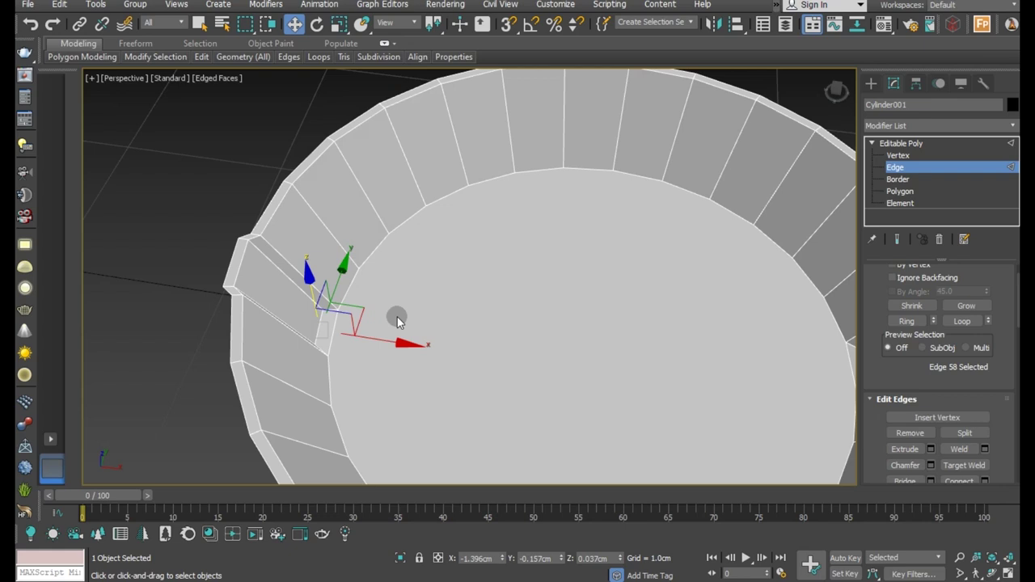
pyautogui.scroll(3, 434, 348)
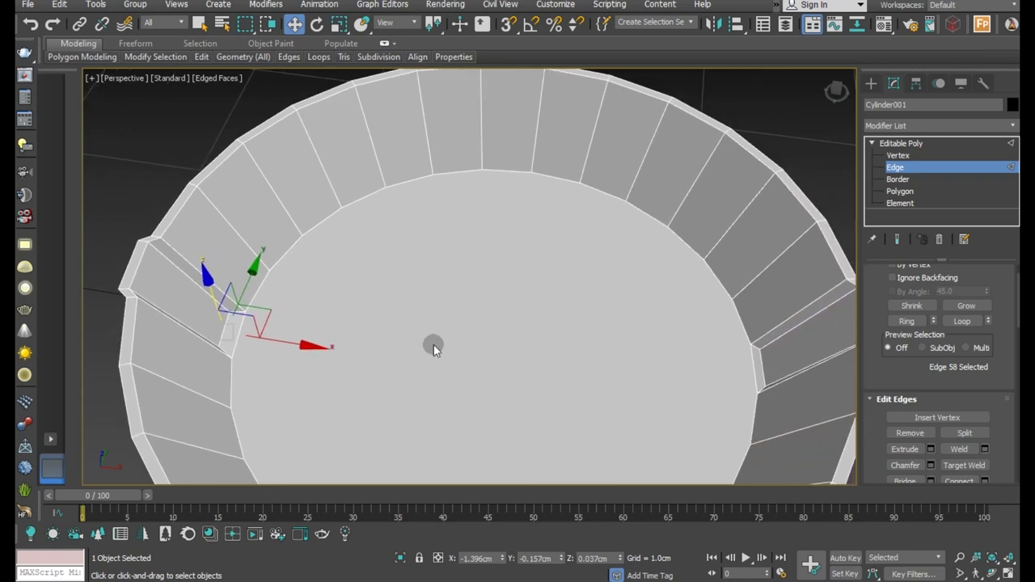
# Step: Connect two pairs of opposite inner rim vertices with new edges across the bowl's floor
pyautogui.click(896, 155)
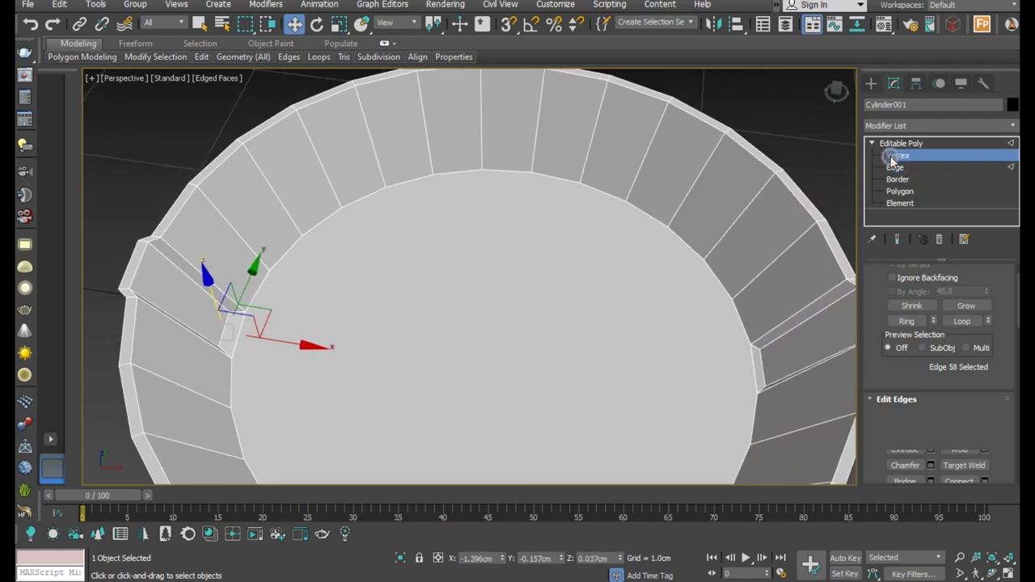
pyautogui.click(231, 362)
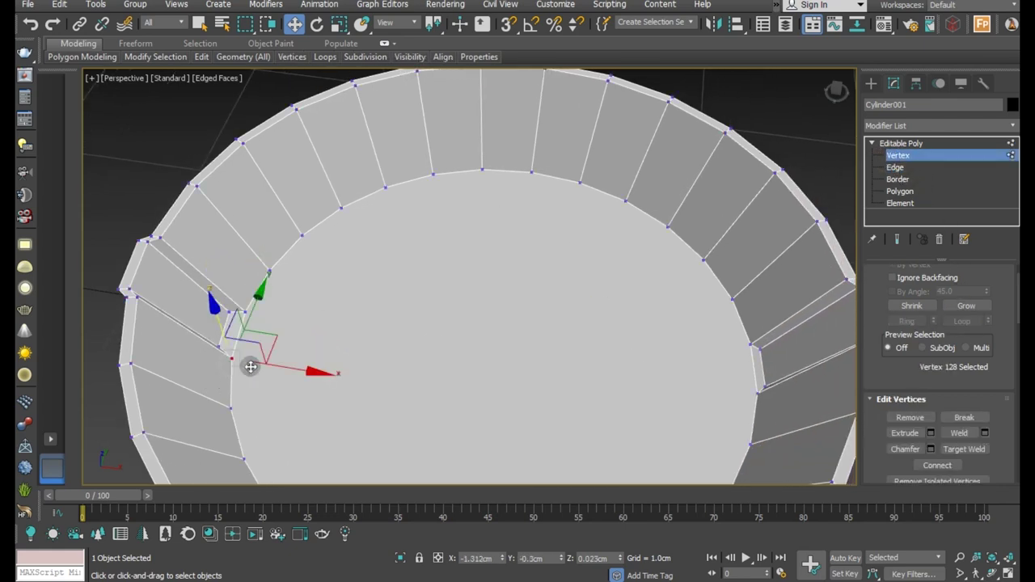
pyautogui.keyDown('ctrl'); pyautogui.click(755, 395); pyautogui.keyUp('ctrl')
pyautogui.click(930, 465)
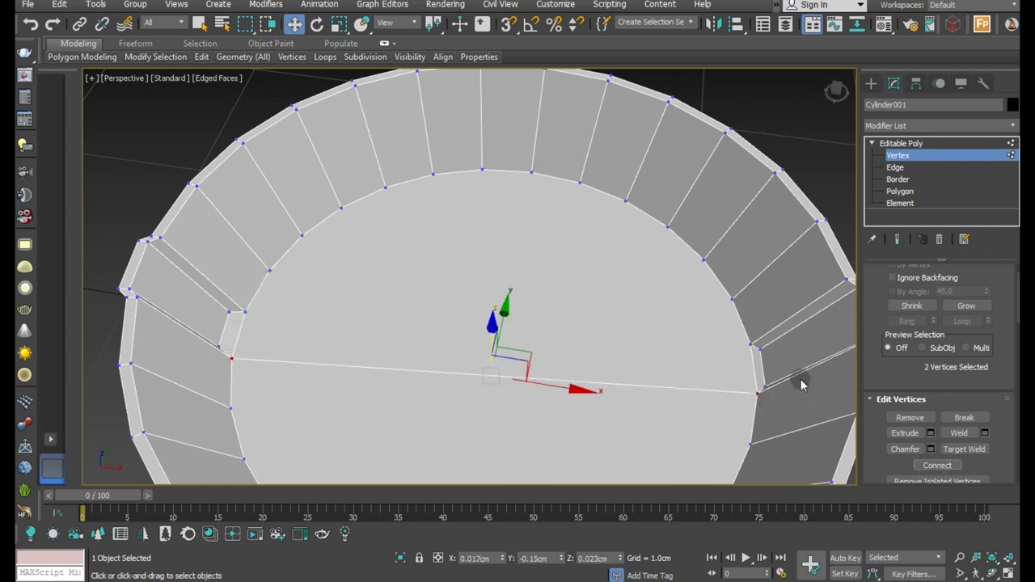
pyautogui.click(749, 345)
pyautogui.keyDown('ctrl'); pyautogui.click(247, 314); pyautogui.keyUp('ctrl')
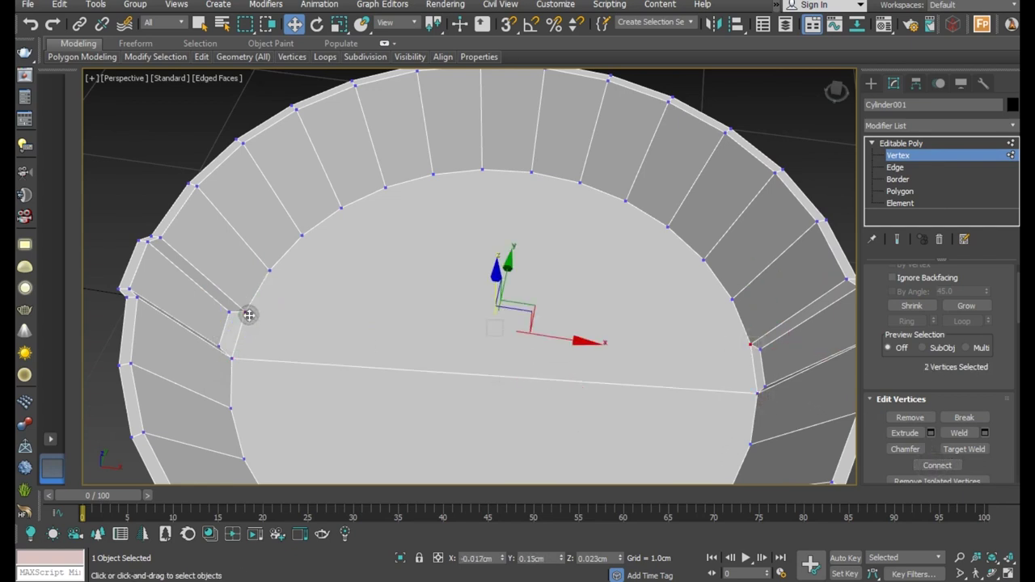
pyautogui.click(930, 466)
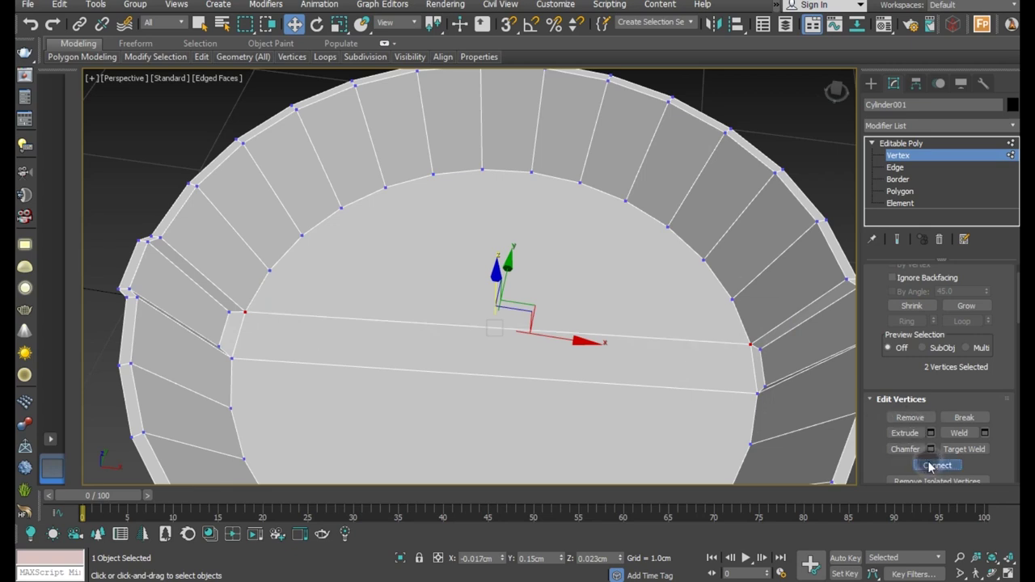
pyautogui.moveTo(407, 342)
pyautogui.keyDown('alt'); pyautogui.mouseDown(button='middle')
pyautogui.moveTo(457, 186)
pyautogui.moveTo(441, 182)
pyautogui.mouseUp(button='middle'); pyautogui.keyUp('alt')
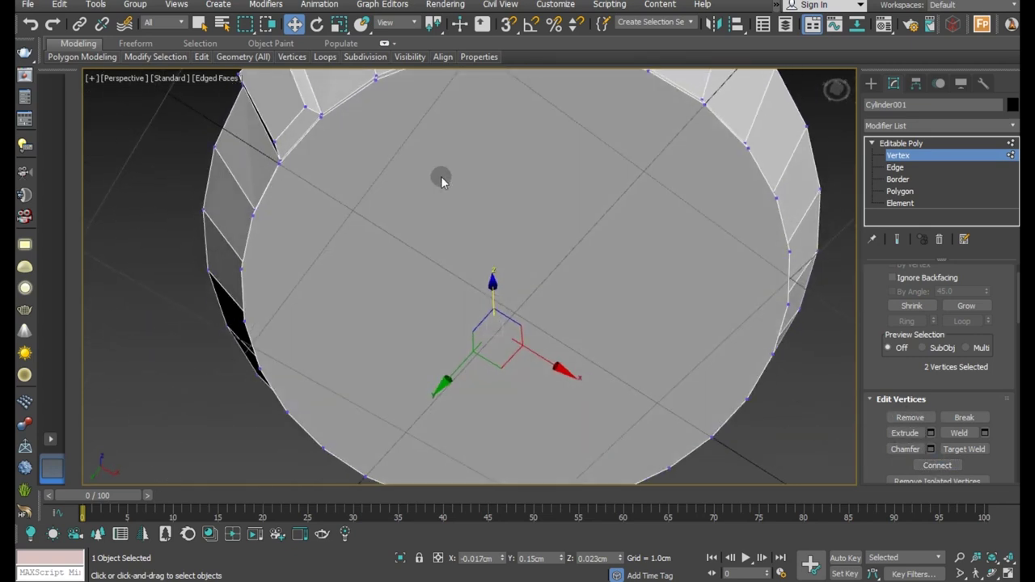
# Step: Connect two more opposite vertex pairs on the bottom cap, cutting two close parallel edges
pyautogui.click(322, 119)
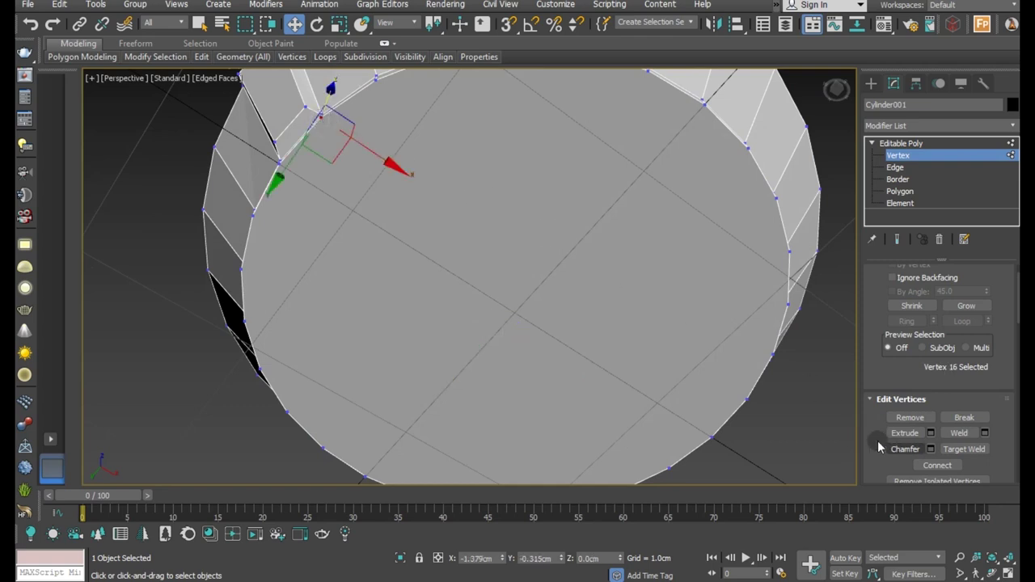
pyautogui.moveTo(767, 378)
pyautogui.keyDown('alt'); pyautogui.mouseDown(button='middle')
pyautogui.moveTo(748, 388)
pyautogui.moveTo(763, 331)
pyautogui.moveTo(601, 337)
pyautogui.moveTo(678, 283)
pyautogui.mouseUp(button='middle'); pyautogui.keyUp('alt')
pyautogui.keyDown('ctrl'); pyautogui.click(648, 312); pyautogui.keyUp('ctrl')
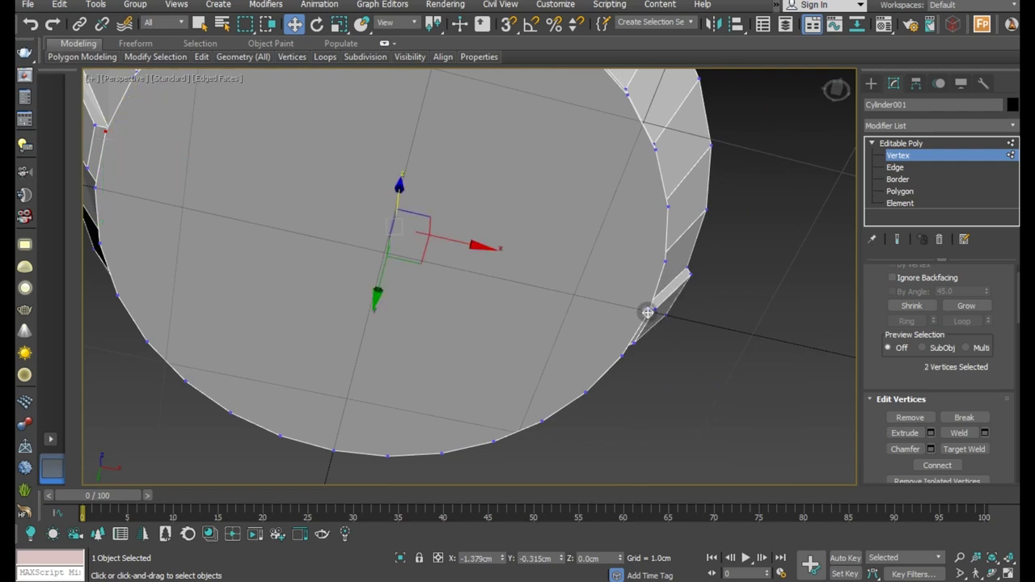
pyautogui.click(922, 465)
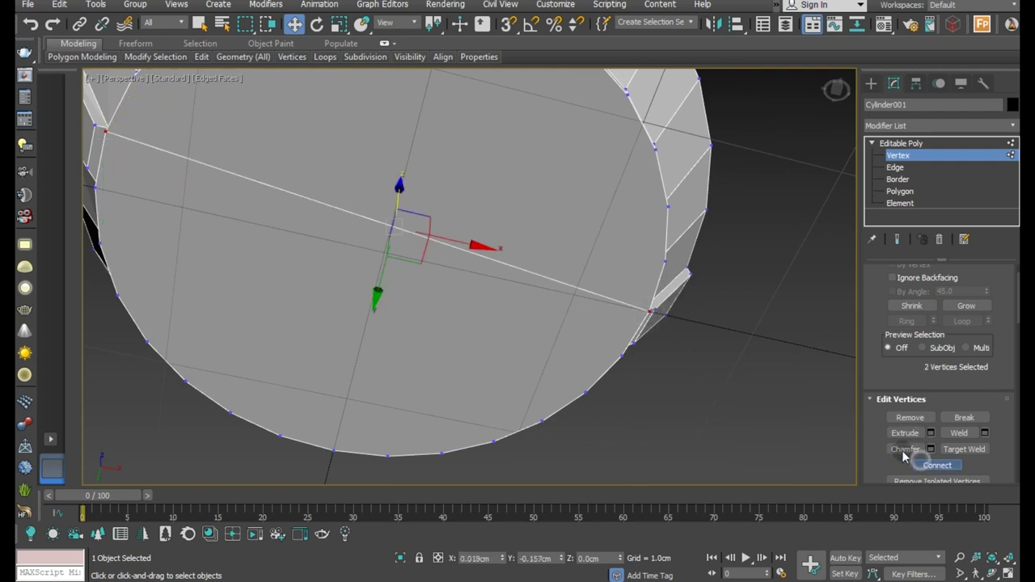
pyautogui.click(623, 349)
pyautogui.moveTo(649, 374)
pyautogui.keyDown('alt'); pyautogui.mouseDown(button='middle')
pyautogui.moveTo(552, 388)
pyautogui.moveTo(584, 395)
pyautogui.moveTo(636, 393)
pyautogui.moveTo(391, 381)
pyautogui.moveTo(363, 337)
pyautogui.moveTo(385, 342)
pyautogui.moveTo(312, 202)
pyautogui.mouseUp(button='middle'); pyautogui.keyUp('alt')
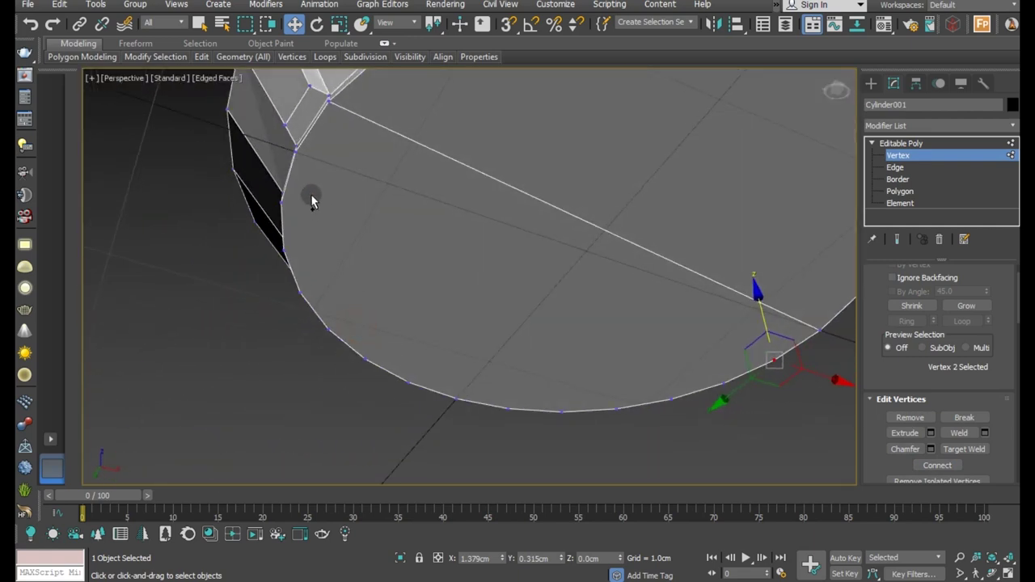
pyautogui.keyDown('ctrl'); pyautogui.click(295, 148); pyautogui.keyUp('ctrl')
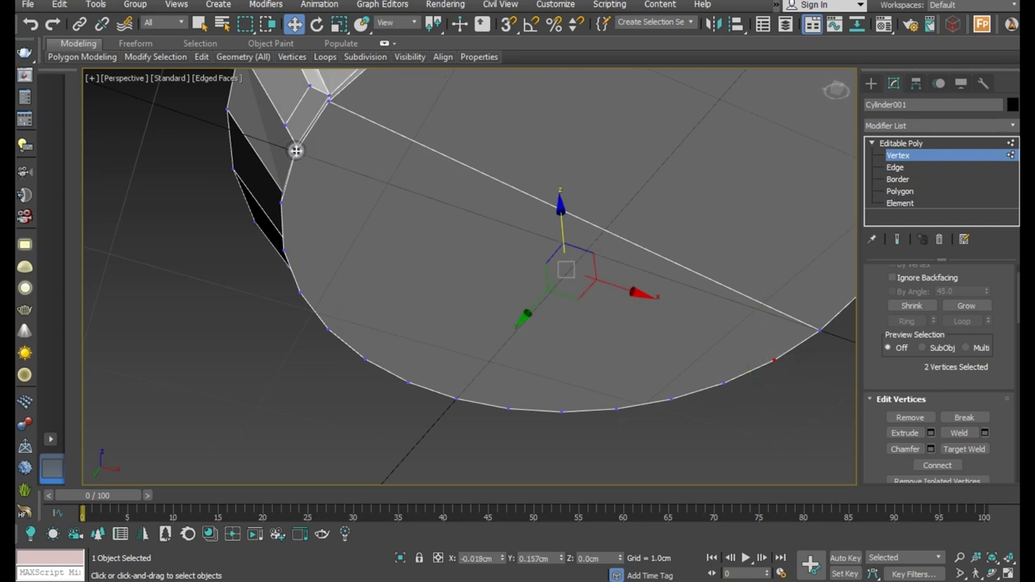
pyautogui.click(939, 464)
pyautogui.click(900, 192)
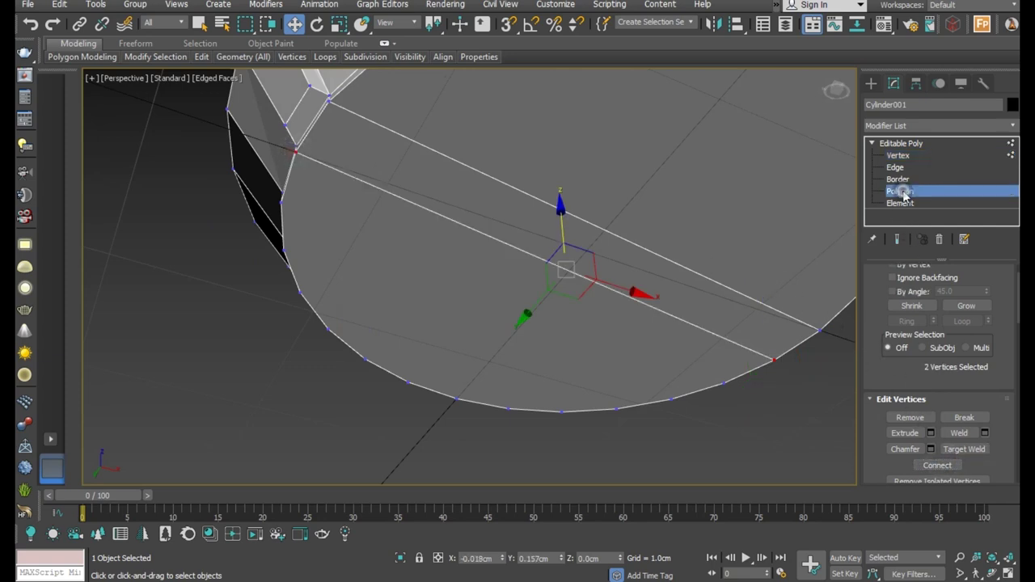
# Step: Select the three bottom-cap polygons and uniformly scale them down to about 99%
pyautogui.click(623, 249)
pyautogui.keyDown('ctrl'); pyautogui.click(619, 221); pyautogui.keyUp('ctrl')
pyautogui.keyDown('ctrl'); pyautogui.click(557, 276); pyautogui.keyUp('ctrl')
pyautogui.keyDown('alt'); pyautogui.moveTo(545, 281); pyautogui.dragTo(532, 338, button='middle'); pyautogui.keyUp('alt')
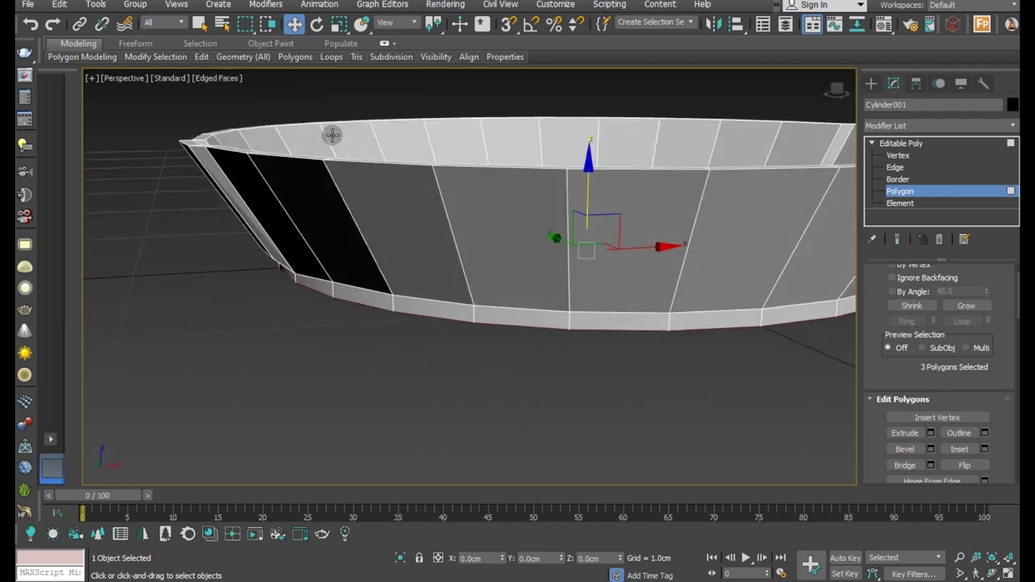
pyautogui.click(339, 23)
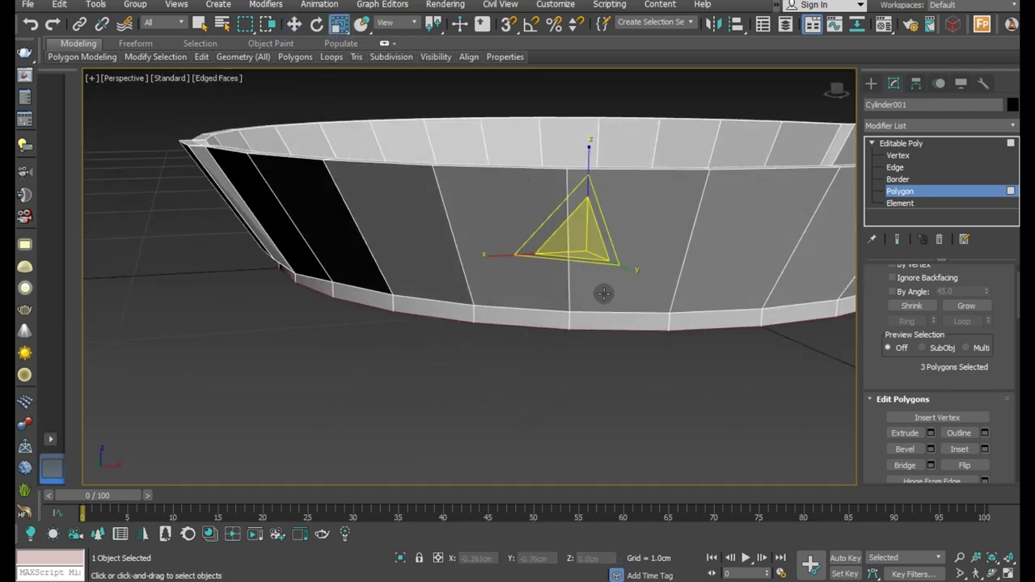
pyautogui.keyDown('alt'); pyautogui.moveTo(604, 293); pyautogui.dragTo(596, 296, button='middle'); pyautogui.keyUp('alt')
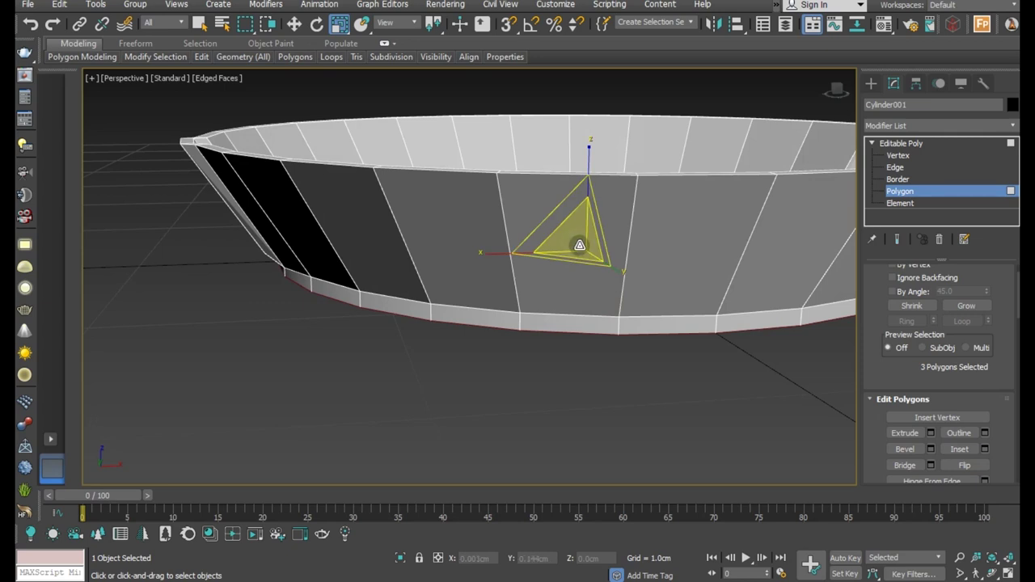
pyautogui.moveTo(586, 245); pyautogui.dragTo(589, 248)
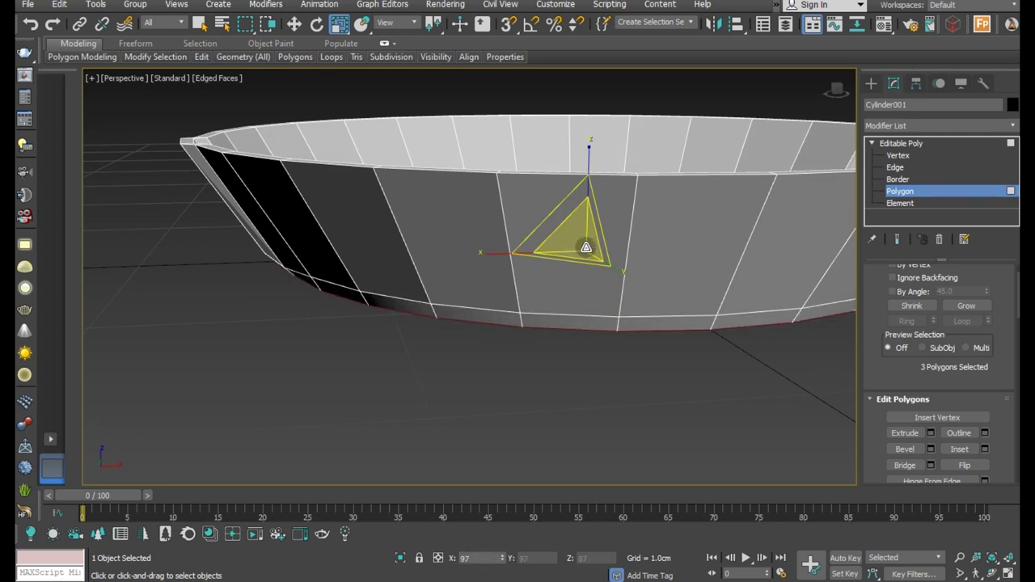
pyautogui.moveTo(587, 247); pyautogui.dragTo(583, 245)
pyautogui.moveTo(584, 245)
pyautogui.keyDown('alt'); pyautogui.mouseDown(button='middle')
pyautogui.moveTo(628, 296)
pyautogui.moveTo(620, 335)
pyautogui.moveTo(529, 335)
pyautogui.moveTo(448, 409)
pyautogui.moveTo(432, 337)
pyautogui.moveTo(395, 409)
pyautogui.mouseUp(button='middle'); pyautogui.keyUp('alt')
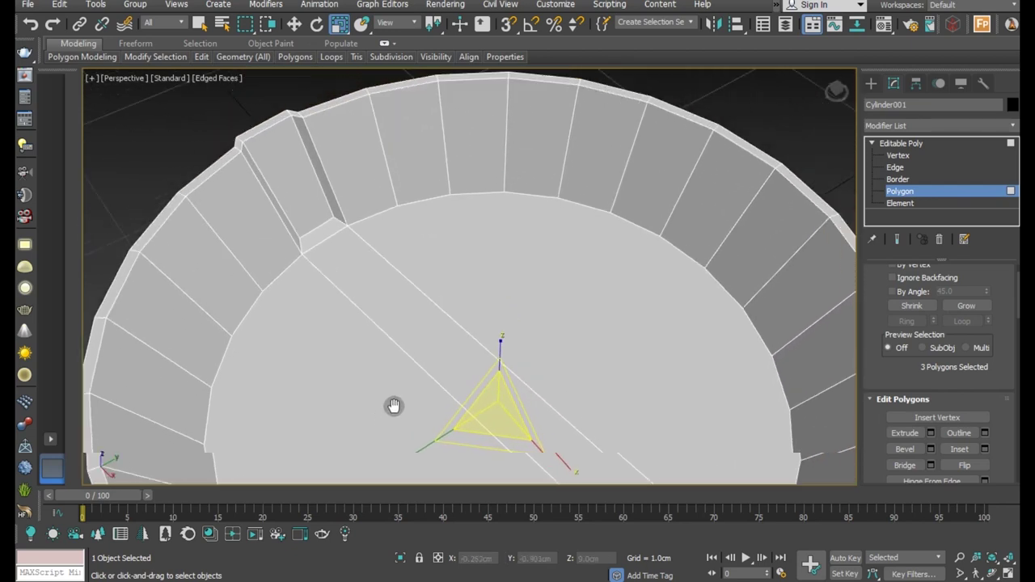
# Step: Select one strip edge, extend it to its Ring, and Connect with 1 segment lengthwise
pyautogui.click(895, 167)
pyautogui.doubleClick(363, 237)
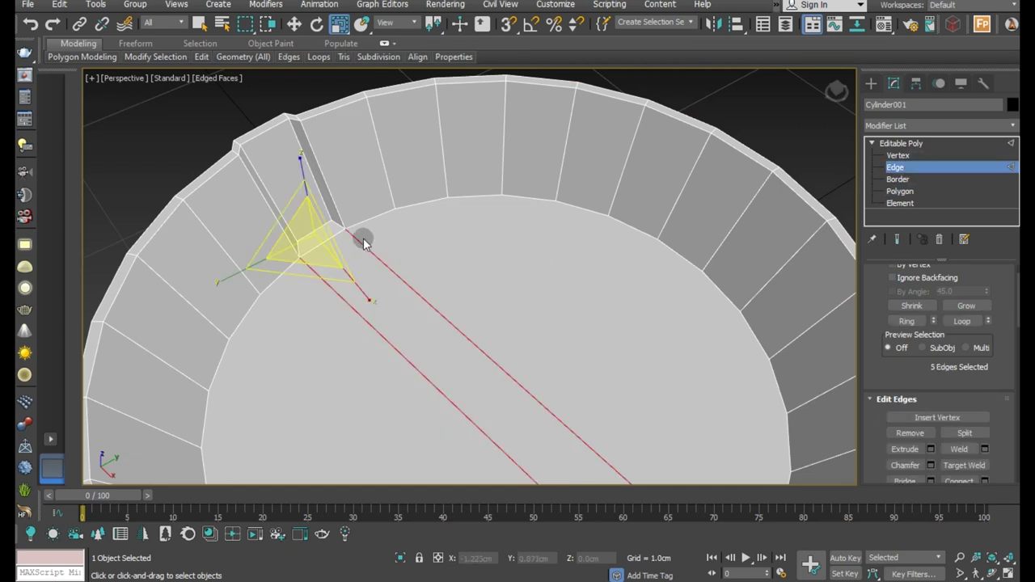
pyautogui.click(341, 235)
pyautogui.click(289, 28)
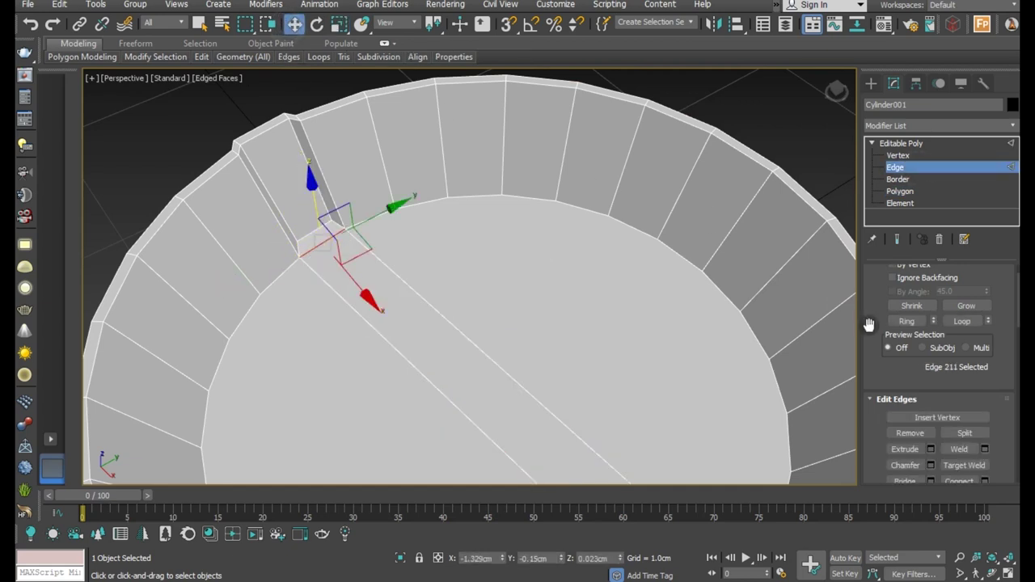
pyautogui.click(907, 321)
pyautogui.scroll(-1, 922, 364)
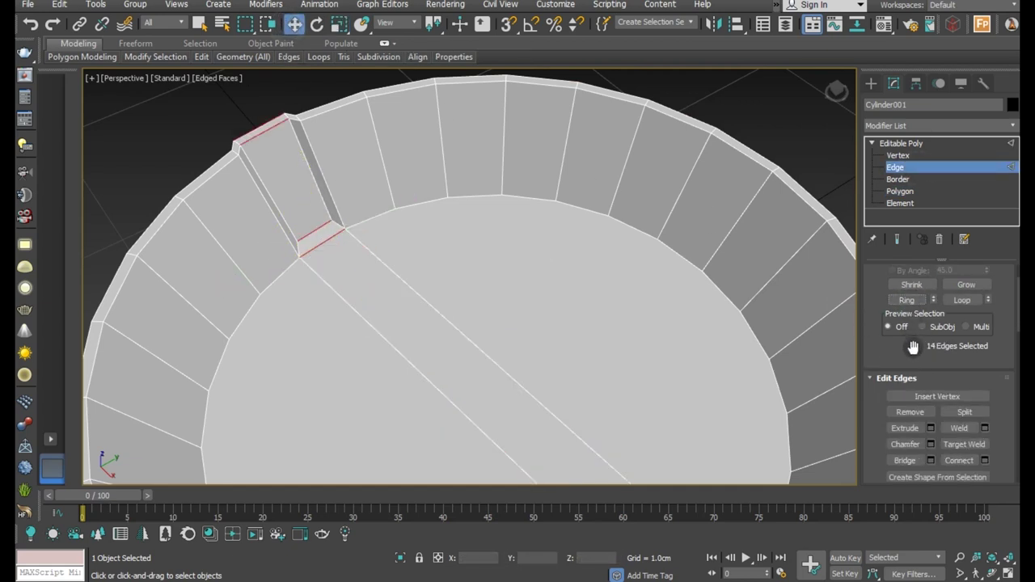
pyautogui.scroll(-1, 929, 391)
pyautogui.click(985, 439)
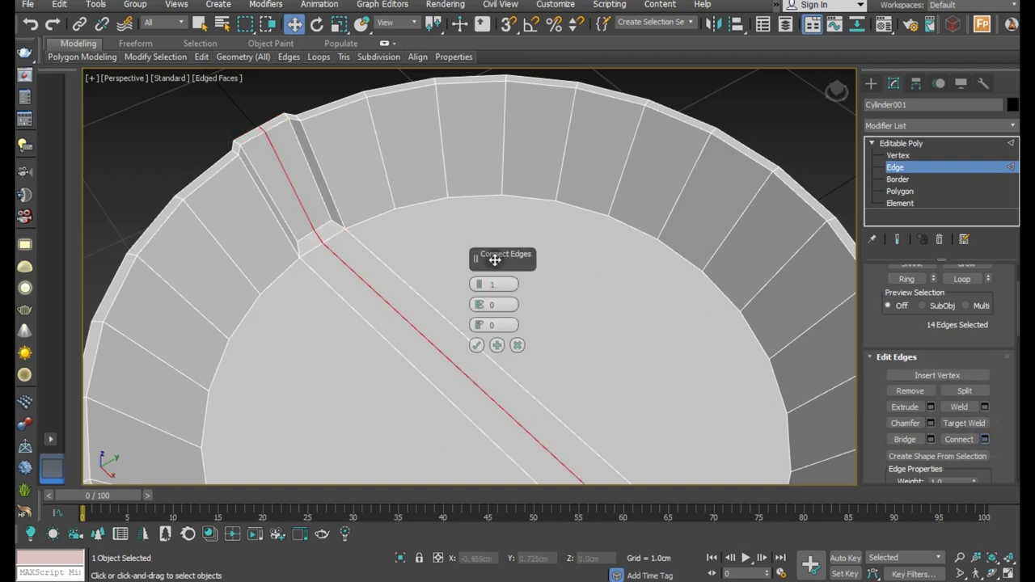
pyautogui.click(477, 345)
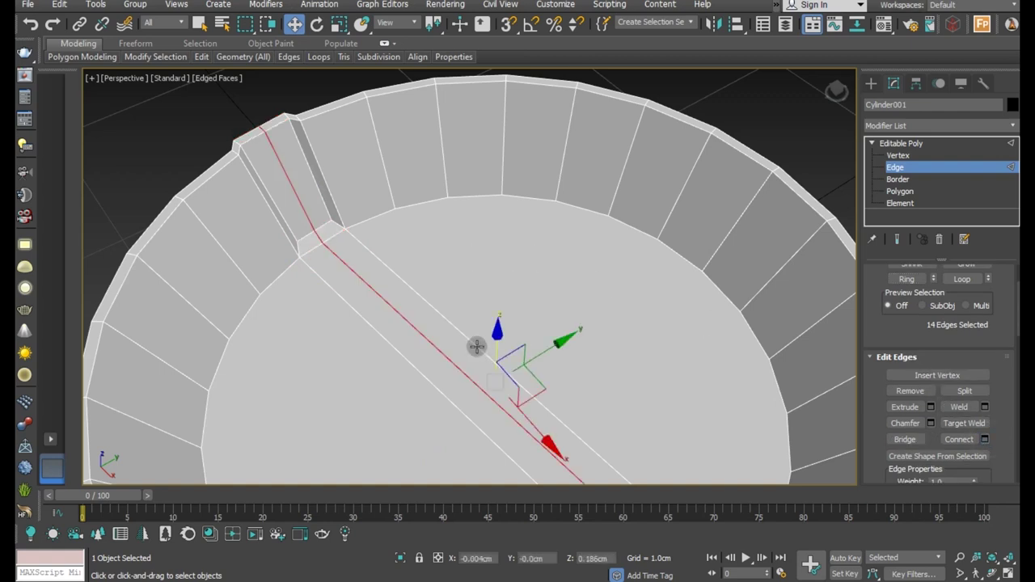
# Step: In Top view, reposition the left rim tab's corner vertices up and down
pyautogui.press('t')
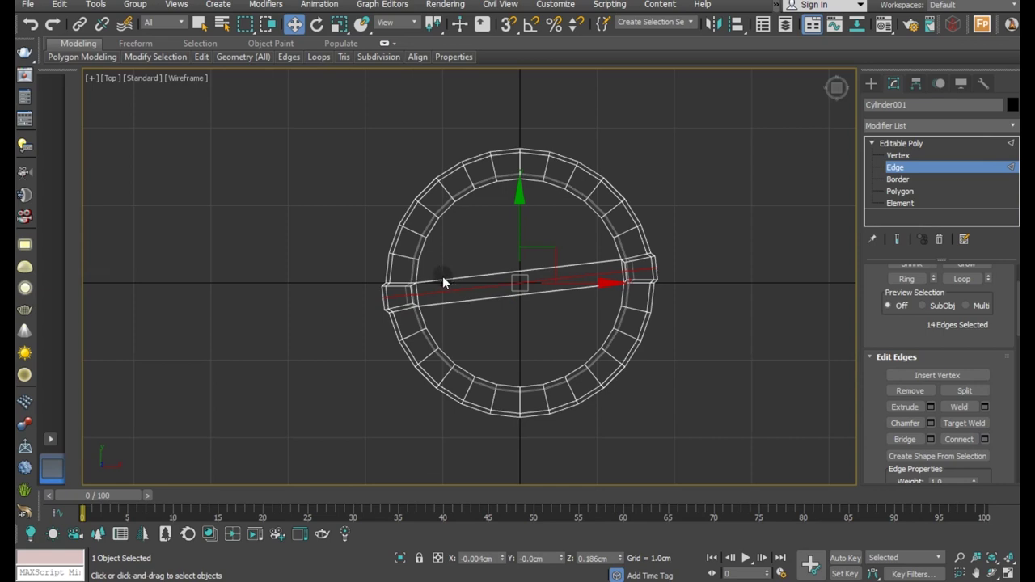
pyautogui.scroll(3, 398, 313)
pyautogui.scroll(2, 421, 330)
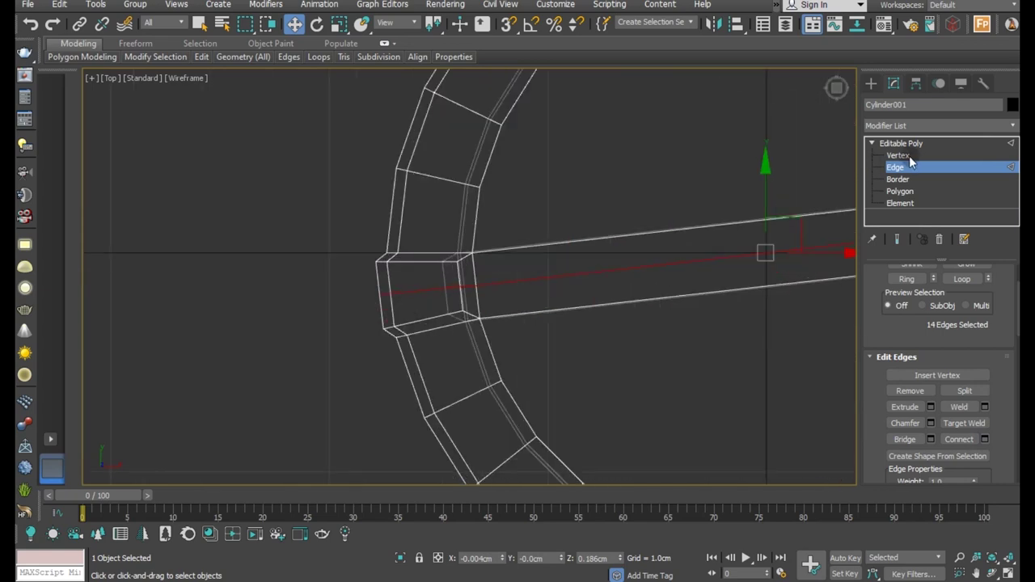
pyautogui.click(898, 155)
pyautogui.moveTo(371, 324); pyautogui.dragTo(410, 342)
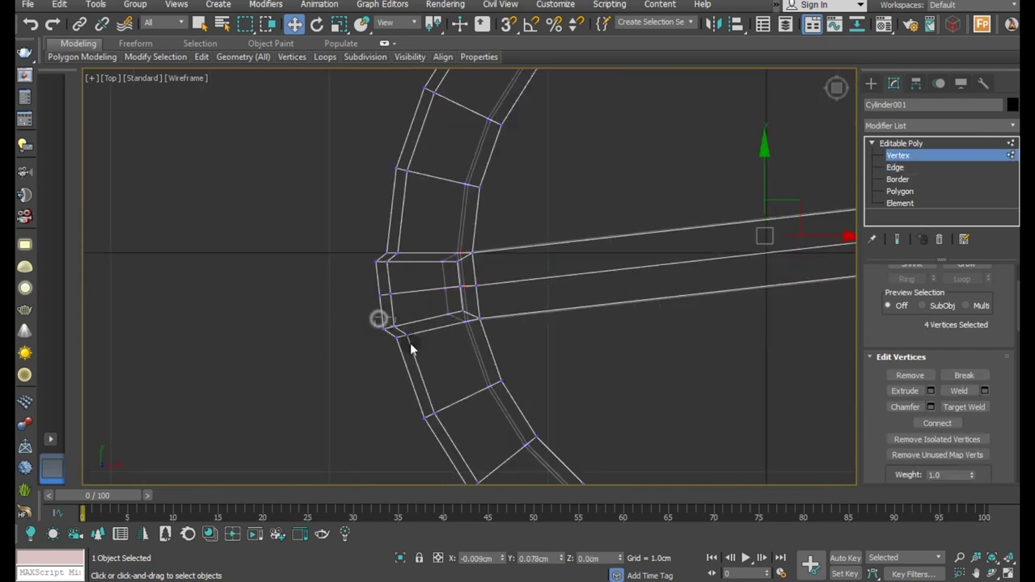
pyautogui.moveTo(392, 277); pyautogui.dragTo(402, 290)
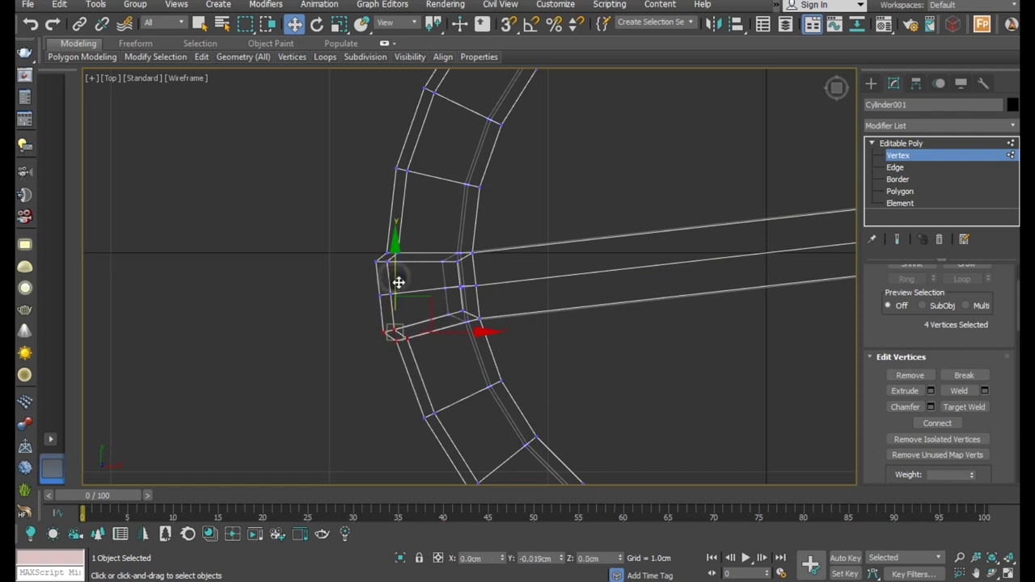
pyautogui.moveTo(370, 245); pyautogui.dragTo(409, 267)
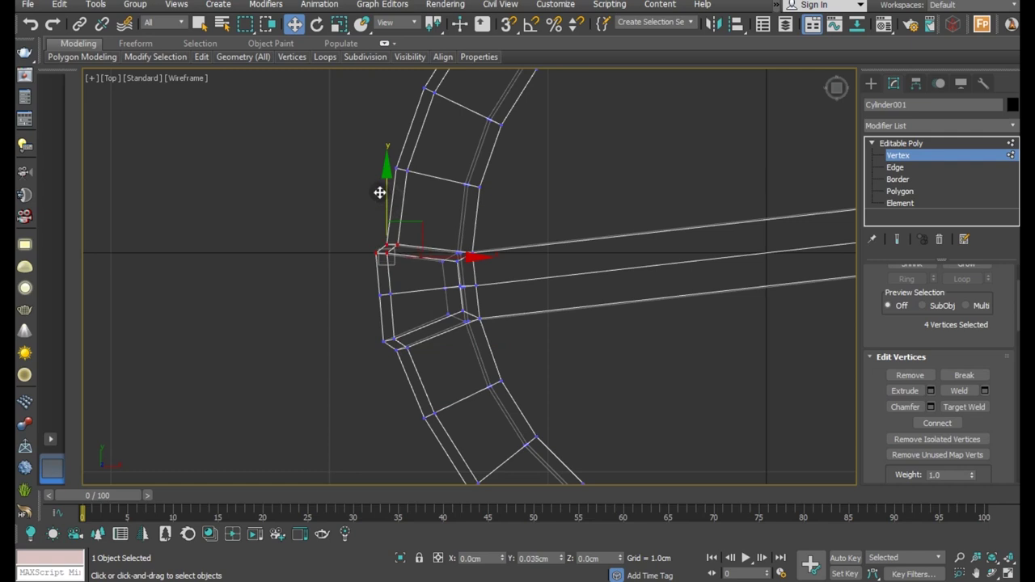
pyautogui.moveTo(380, 193); pyautogui.dragTo(380, 181)
pyautogui.moveTo(367, 281)
pyautogui.mouseDown()
pyautogui.moveTo(415, 318)
pyautogui.moveTo(413, 297)
pyautogui.moveTo(368, 297)
pyautogui.mouseUp()
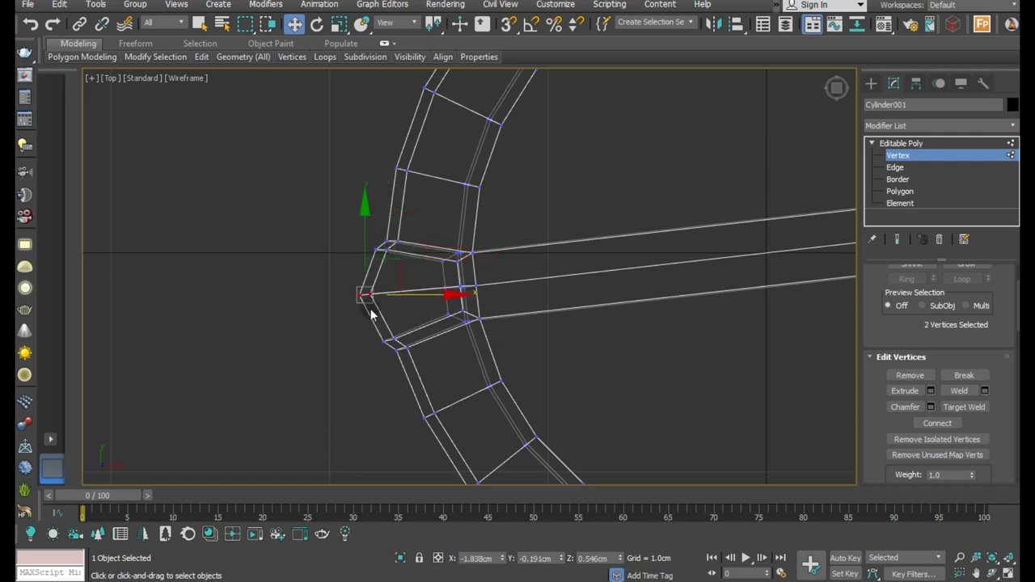
# Step: Reshape the right rim tab, lowering and raising its corners and pulling the tip outward
pyautogui.scroll(-3, 274, 333)
pyautogui.scroll(-2, 273, 333)
pyautogui.scroll(5, 728, 269)
pyautogui.scroll(2, 729, 269)
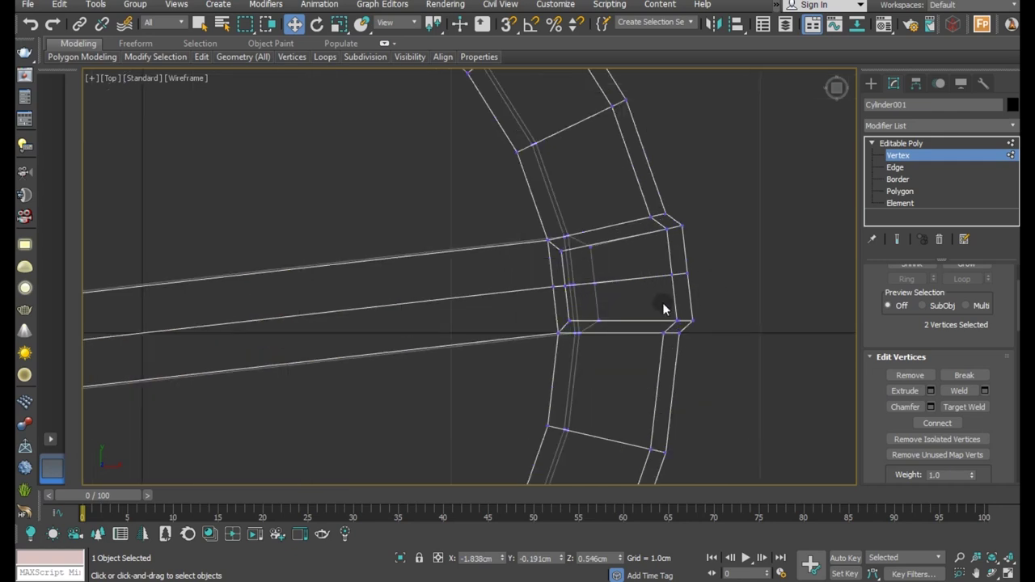
pyautogui.moveTo(646, 301); pyautogui.dragTo(696, 344)
pyautogui.moveTo(677, 269); pyautogui.dragTo(684, 286)
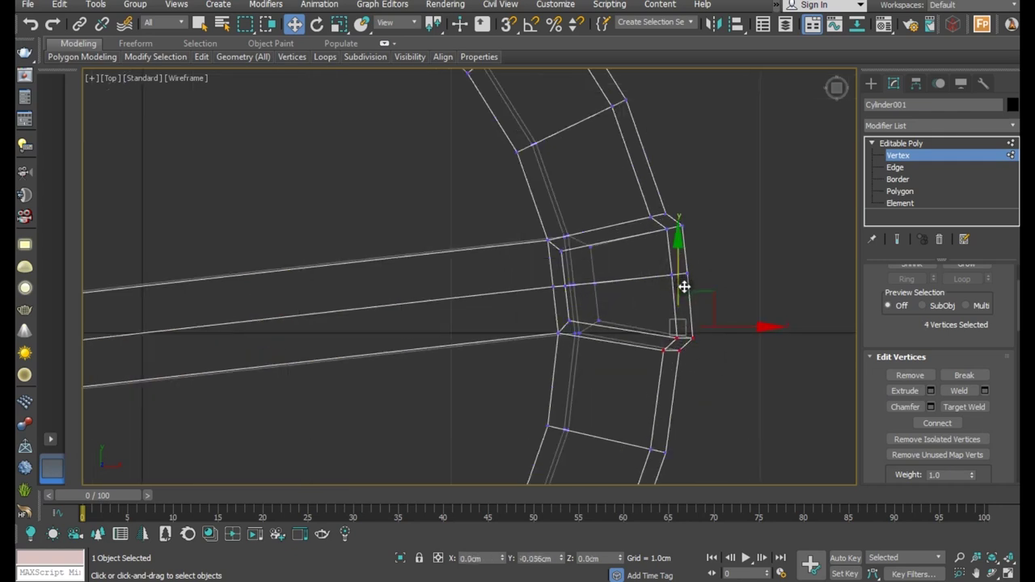
pyautogui.moveTo(693, 235)
pyautogui.mouseDown()
pyautogui.moveTo(657, 209)
pyautogui.moveTo(661, 170)
pyautogui.mouseUp()
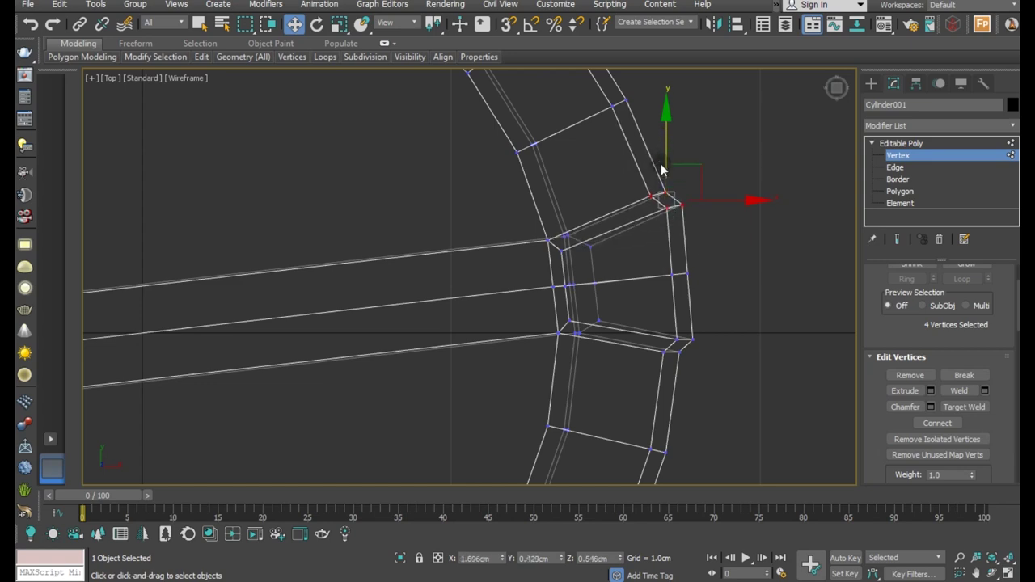
pyautogui.moveTo(727, 300); pyautogui.dragTo(778, 273)
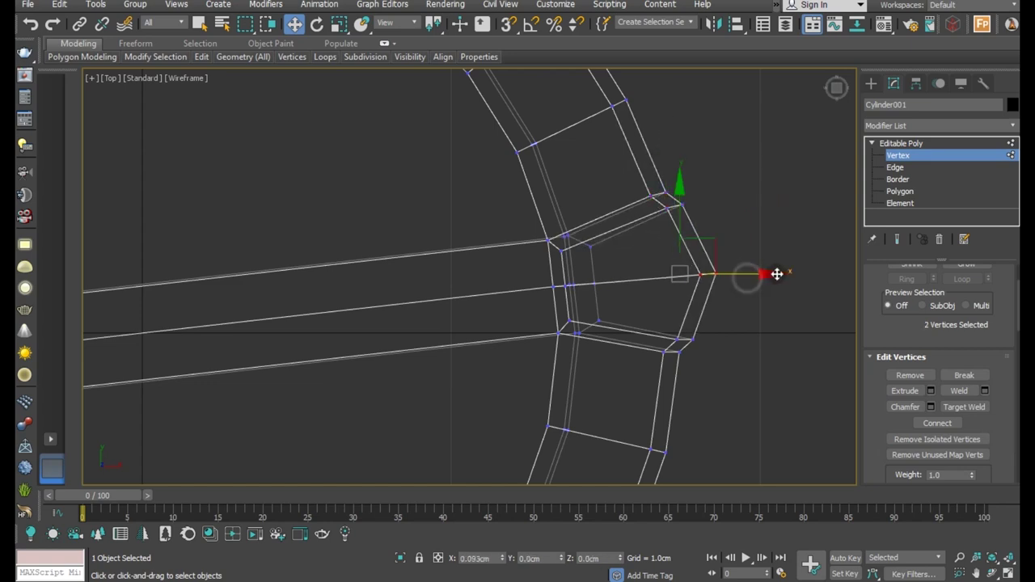
pyautogui.scroll(-3, 661, 243)
# Step: In Perspective, nudge two individual rim vertices, then return to the Editable Poly object level
pyautogui.press('p')
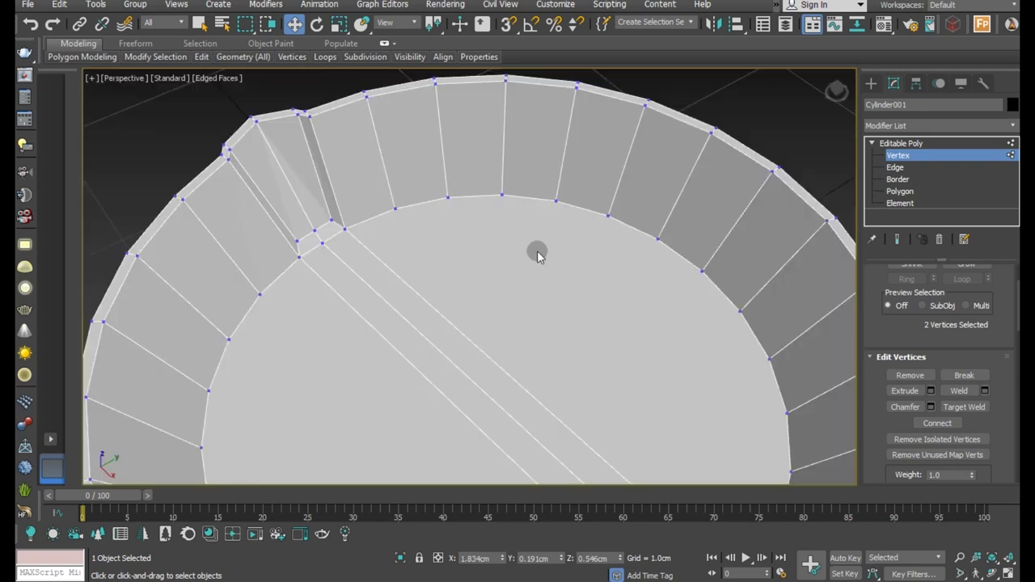
pyautogui.moveTo(364, 224)
pyautogui.keyDown('alt'); pyautogui.mouseDown(button='middle')
pyautogui.moveTo(432, 224)
pyautogui.moveTo(316, 219)
pyautogui.mouseUp(button='middle'); pyautogui.keyUp('alt')
pyautogui.scroll(2, 191, 237)
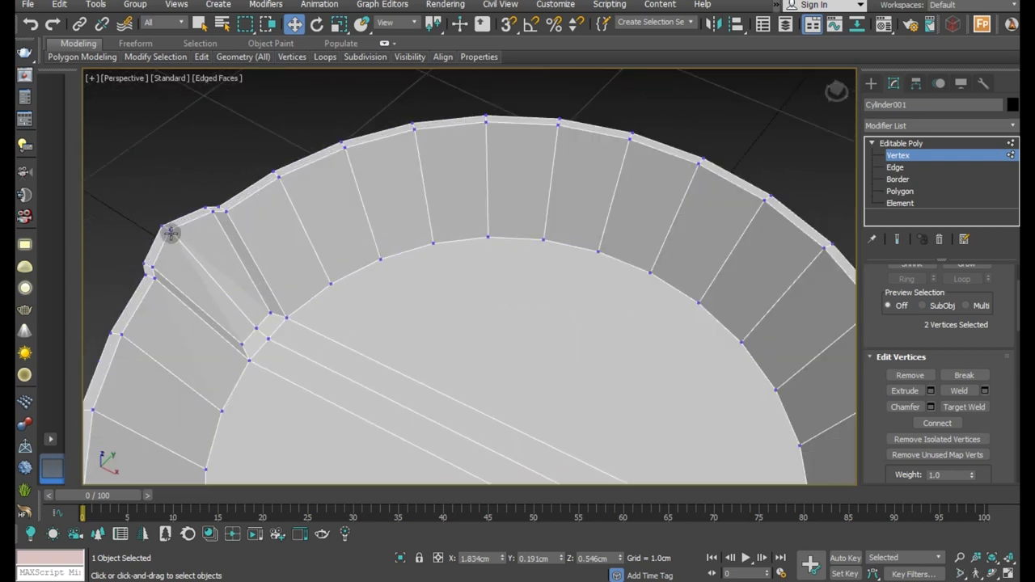
pyautogui.click(172, 234)
pyautogui.moveTo(212, 252)
pyautogui.mouseDown()
pyautogui.moveTo(221, 257)
pyautogui.moveTo(203, 230)
pyautogui.mouseUp()
pyautogui.scroll(-4, 384, 301)
pyautogui.moveTo(520, 358)
pyautogui.keyDown('alt'); pyautogui.mouseDown(button='middle')
pyautogui.moveTo(423, 278)
pyautogui.moveTo(588, 367)
pyautogui.mouseUp(button='middle'); pyautogui.keyUp('alt')
pyautogui.click(602, 381)
pyautogui.moveTo(640, 404); pyautogui.dragTo(633, 399)
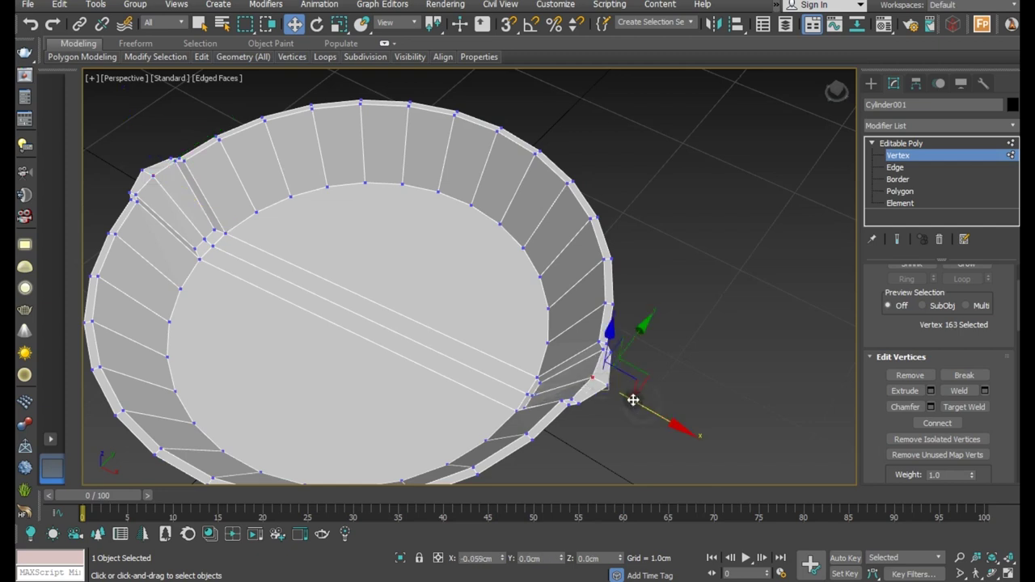
pyautogui.moveTo(631, 398)
pyautogui.keyDown('alt'); pyautogui.mouseDown(button='middle')
pyautogui.moveTo(604, 234)
pyautogui.moveTo(558, 308)
pyautogui.mouseUp(button='middle'); pyautogui.keyUp('alt')
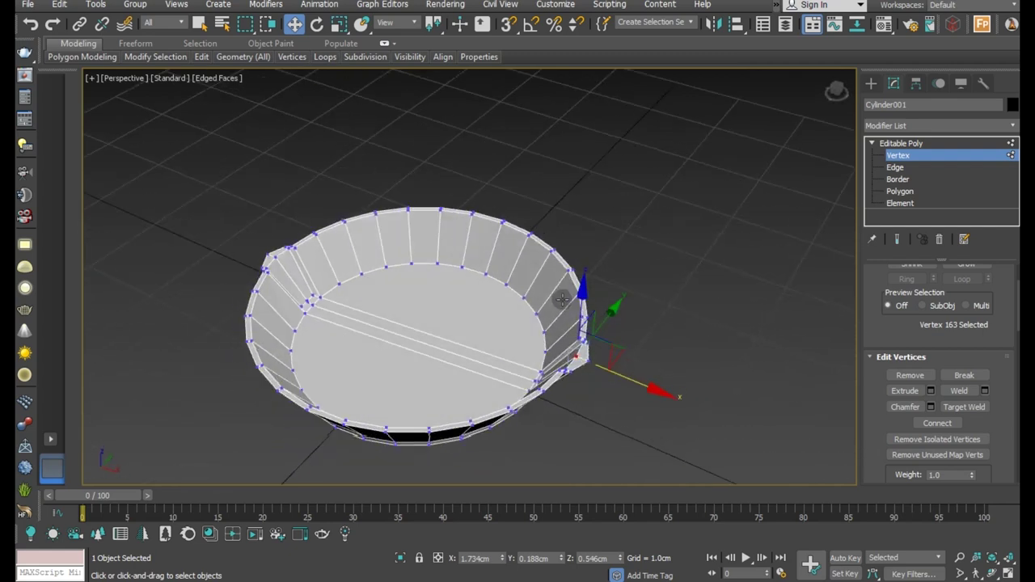
pyautogui.click(910, 145)
pyautogui.moveTo(561, 201)
pyautogui.keyDown('alt'); pyautogui.mouseDown(button='middle')
pyautogui.moveTo(612, 240)
pyautogui.moveTo(328, 116)
pyautogui.mouseUp(button='middle'); pyautogui.keyUp('alt')
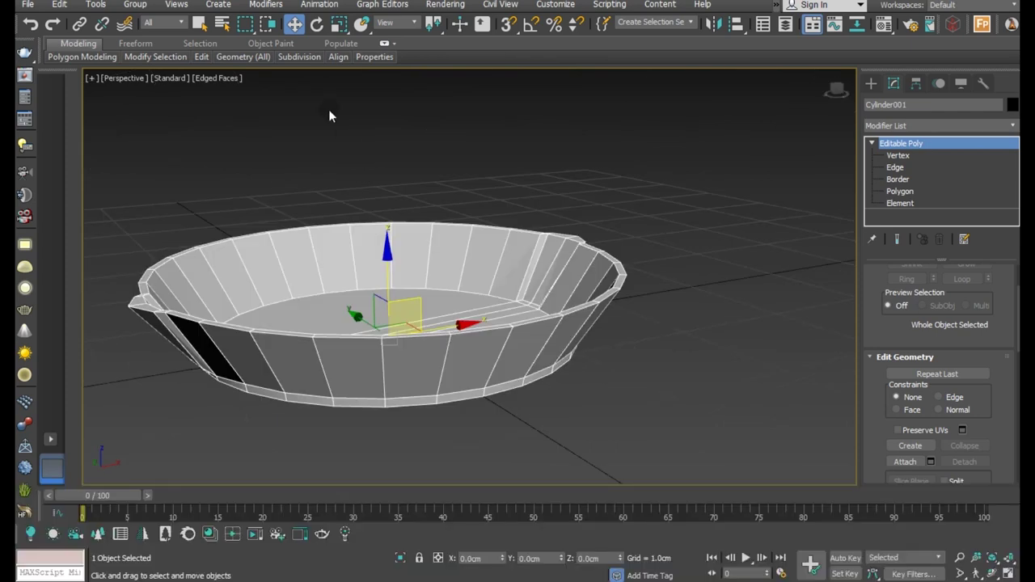
# Step: Insert a horizontal Swift Loop around the outer wall between the rim and base
pyautogui.click(201, 58)
pyautogui.click(315, 91)
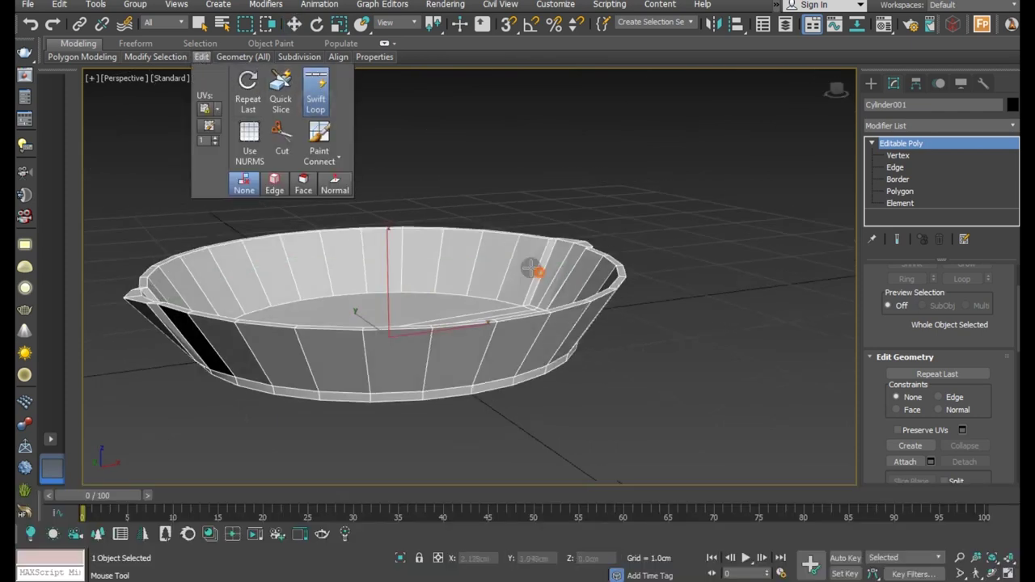
pyautogui.keyDown('alt'); pyautogui.moveTo(536, 270); pyautogui.dragTo(509, 256, button='middle'); pyautogui.keyUp('alt')
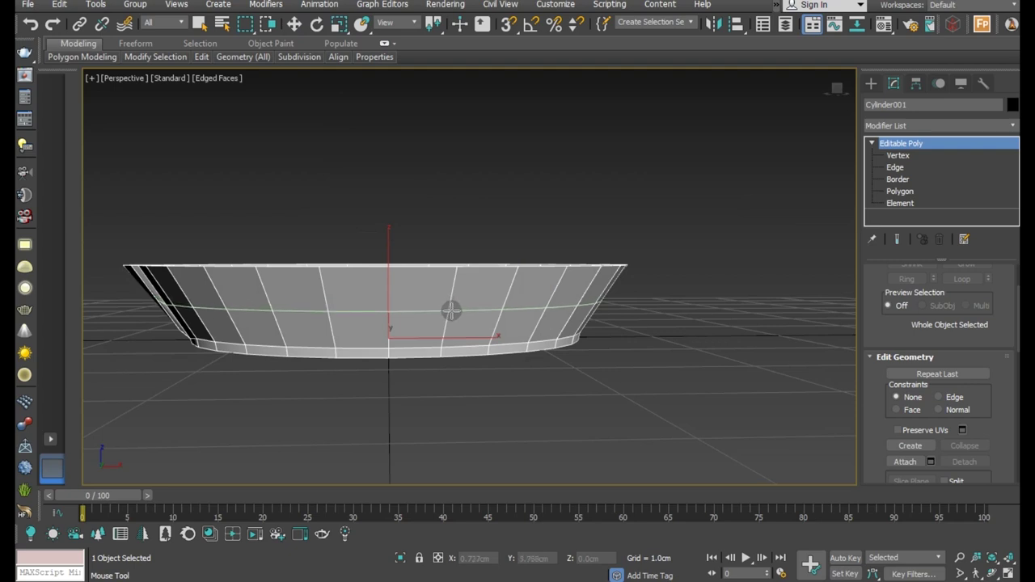
pyautogui.click(451, 311)
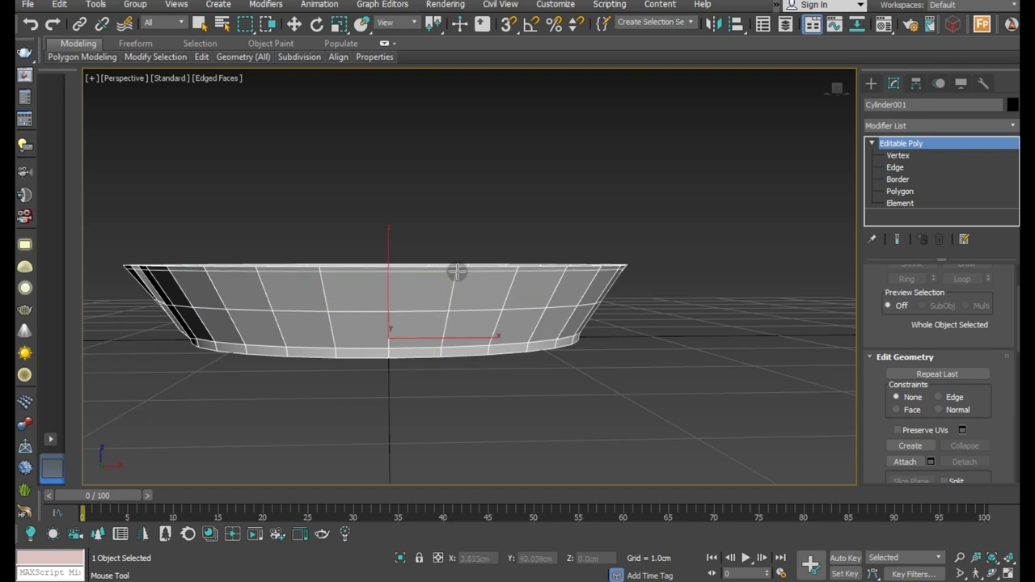
pyautogui.press('w')
pyautogui.moveTo(485, 294)
pyautogui.keyDown('alt'); pyautogui.mouseDown(button='middle')
pyautogui.moveTo(536, 324)
pyautogui.moveTo(541, 348)
pyautogui.mouseUp(button='middle'); pyautogui.keyUp('alt')
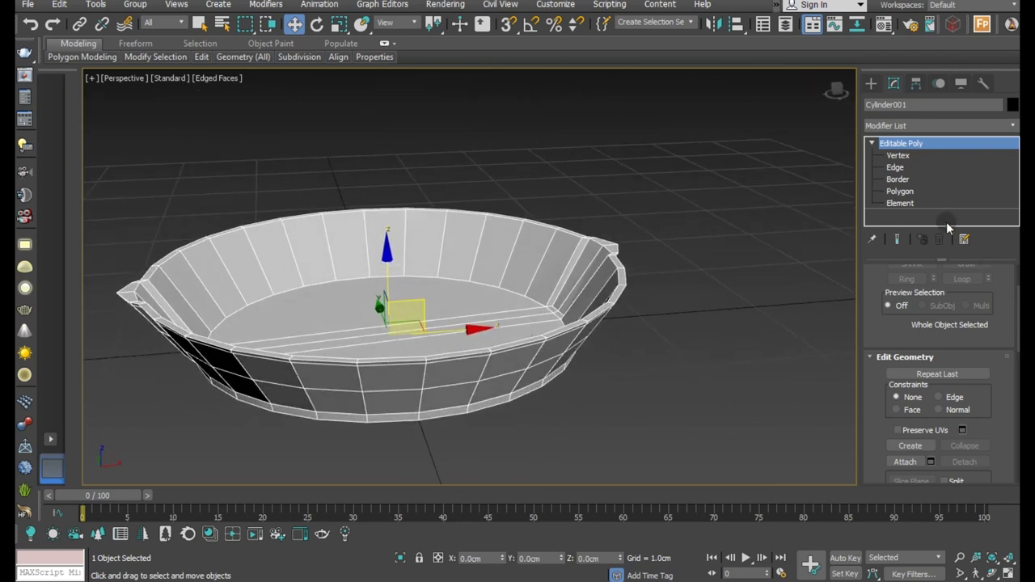
# Step: Select two adjacent front outer-wall polygons as the handle base, verifying them in Top view
pyautogui.click(902, 191)
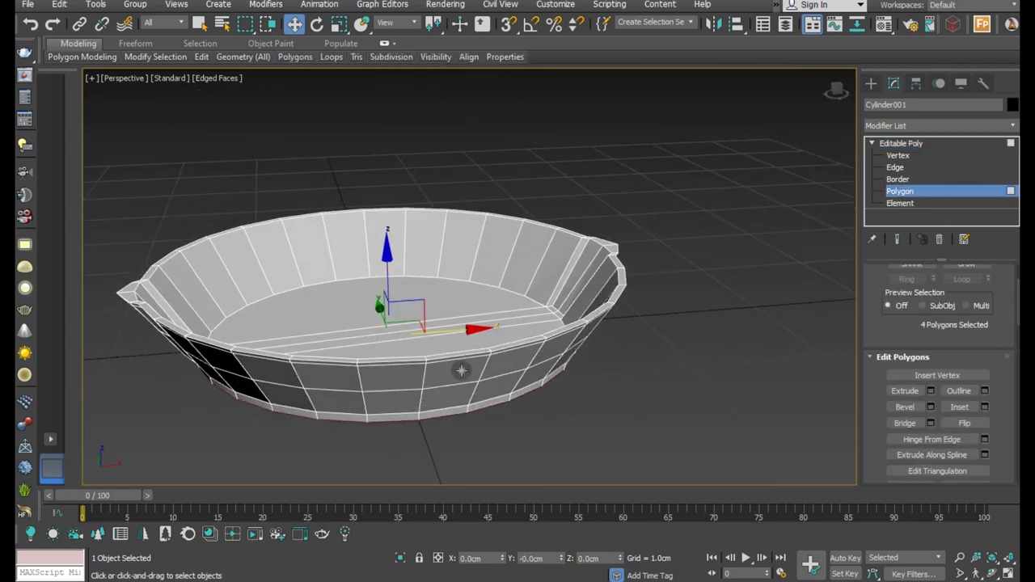
pyautogui.click(460, 368)
pyautogui.moveTo(461, 369)
pyautogui.keyDown('alt'); pyautogui.mouseDown(button='middle')
pyautogui.moveTo(446, 359)
pyautogui.moveTo(426, 369)
pyautogui.mouseUp(button='middle'); pyautogui.keyUp('alt')
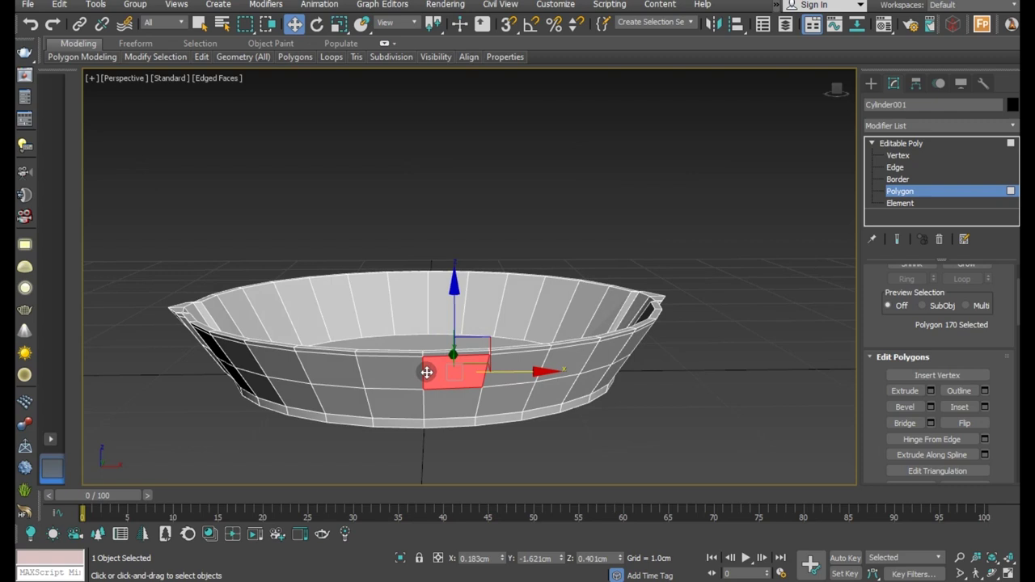
pyautogui.keyDown('ctrl'); pyautogui.click(405, 370); pyautogui.keyUp('ctrl')
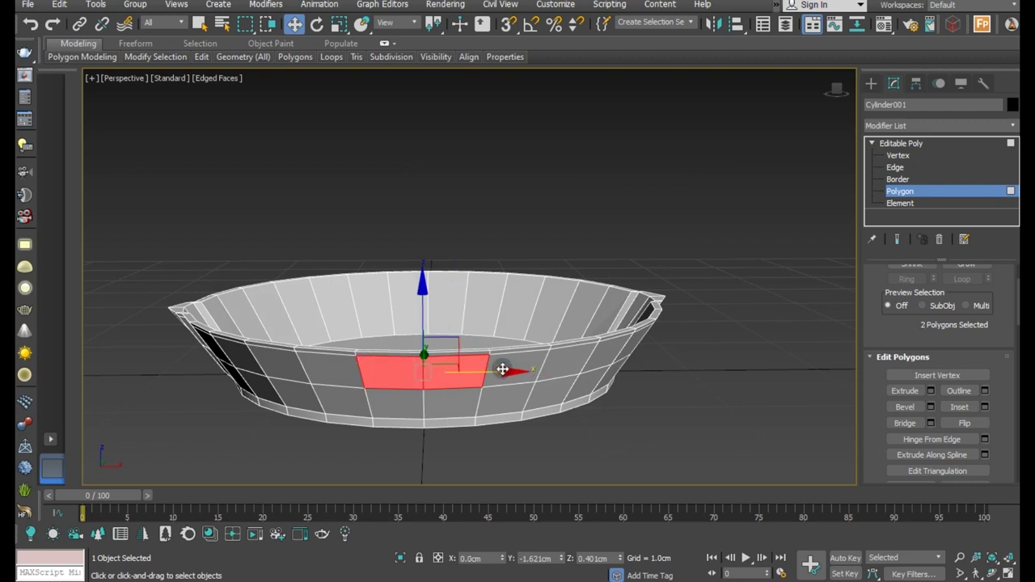
pyautogui.keyDown('alt'); pyautogui.moveTo(502, 370); pyautogui.dragTo(517, 377, button='middle'); pyautogui.keyUp('alt')
pyautogui.press('t')
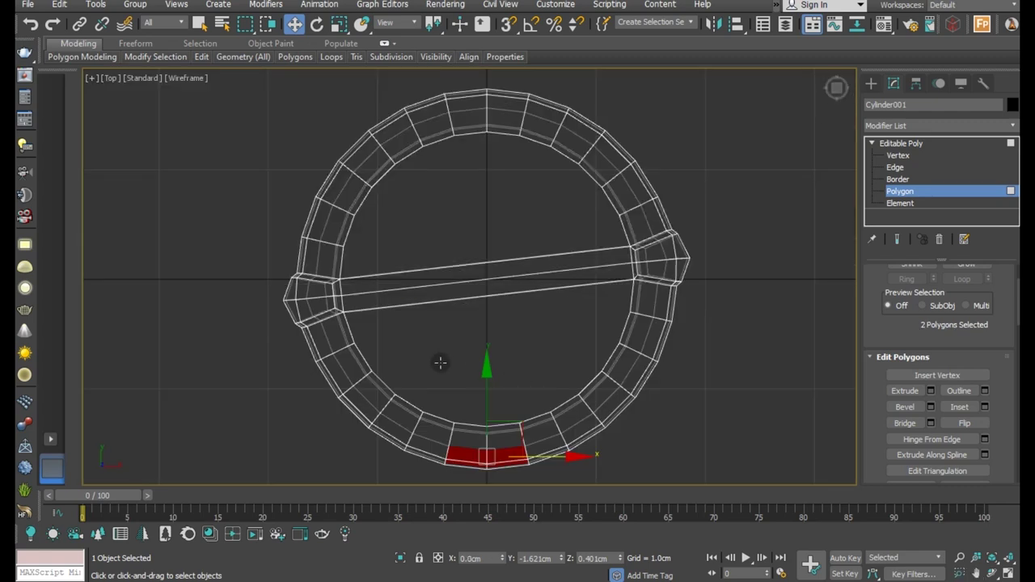
pyautogui.moveTo(440, 363); pyautogui.dragTo(358, 283, button='middle')
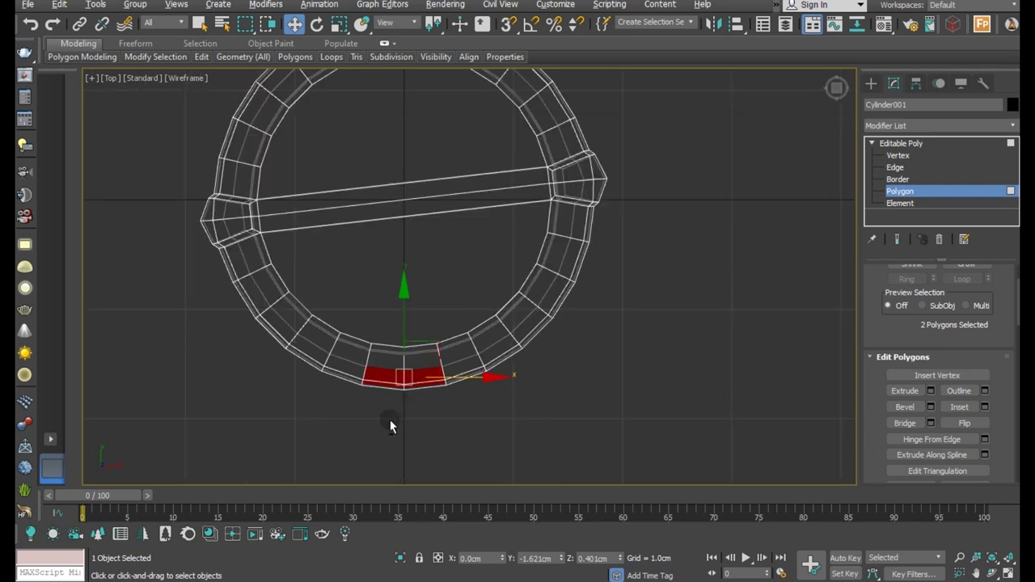
pyautogui.click(439, 384)
pyautogui.moveTo(475, 392)
pyautogui.keyDown('alt'); pyautogui.mouseDown(button='middle')
pyautogui.moveTo(473, 329)
pyautogui.moveTo(470, 356)
pyautogui.mouseUp(button='middle'); pyautogui.keyUp('alt')
pyautogui.keyDown('ctrl'); pyautogui.click(467, 373); pyautogui.keyUp('ctrl')
pyautogui.press('t')
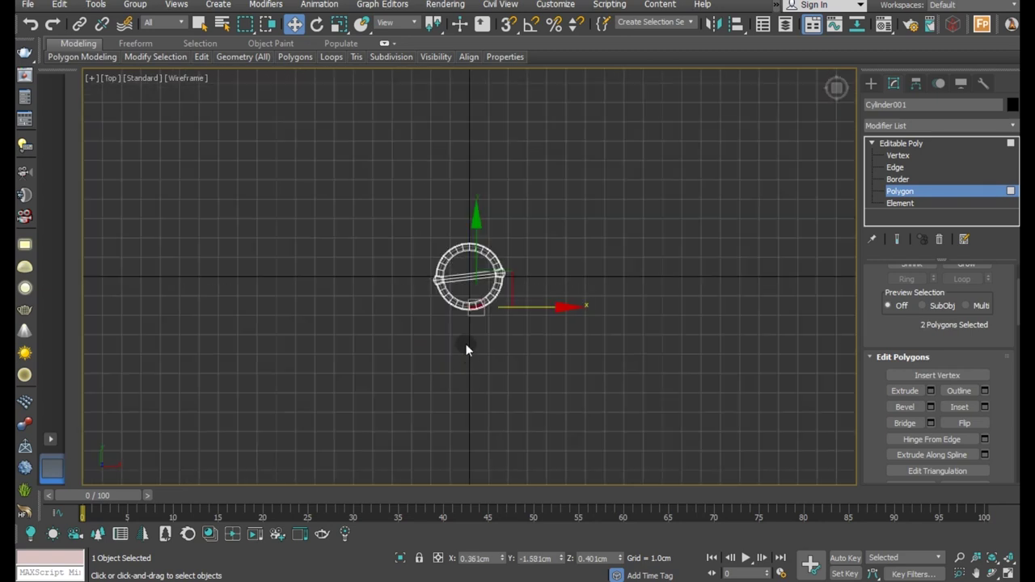
pyautogui.scroll(5, 475, 304)
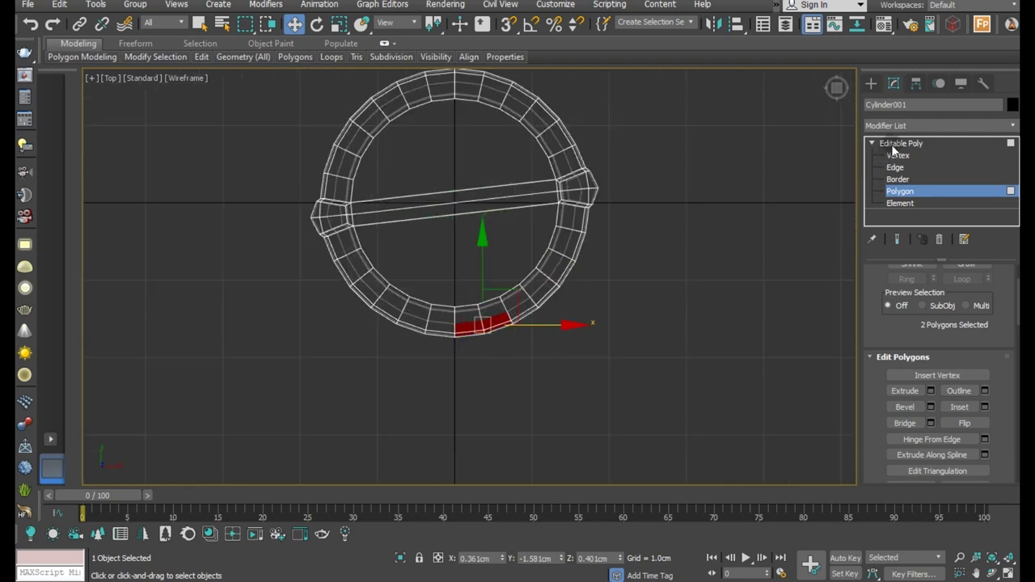
# Step: Rotate the whole bowl about Z to level its cross bar, checking the selected wall faces
pyautogui.click(897, 144)
pyautogui.click(315, 25)
pyautogui.click(315, 25)
pyautogui.moveTo(478, 130); pyautogui.dragTo(483, 136)
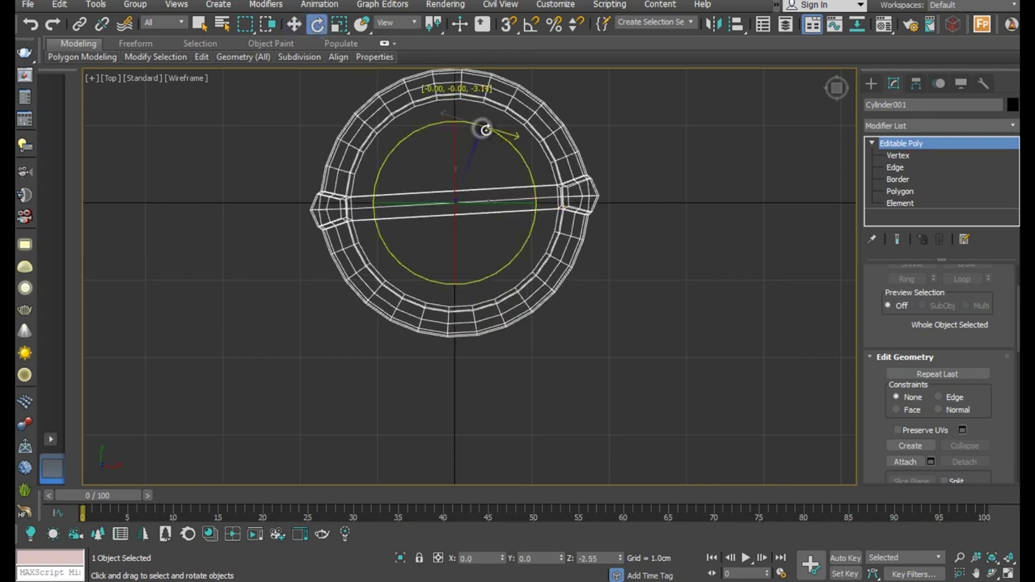
pyautogui.click(899, 191)
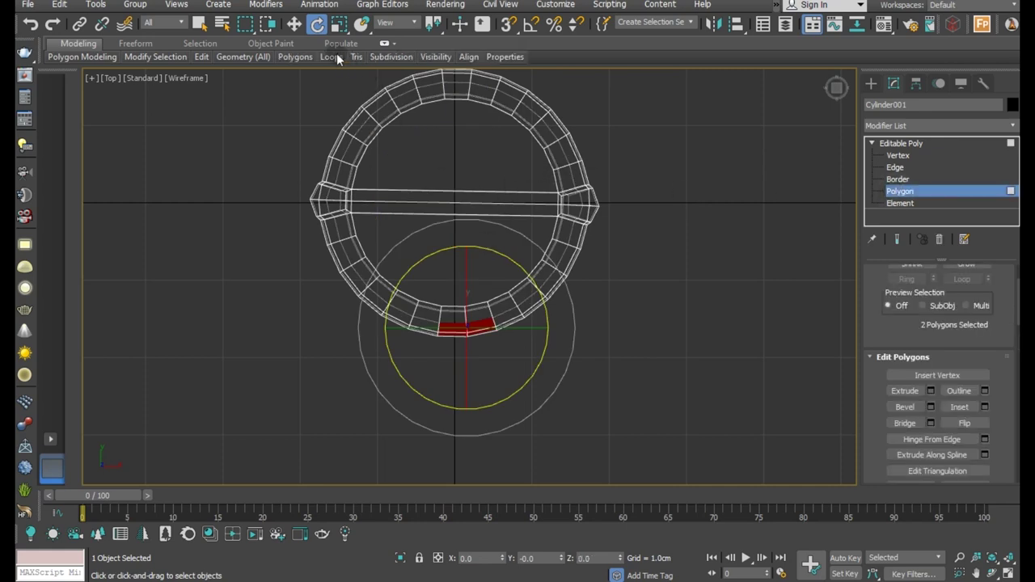
pyautogui.click(298, 25)
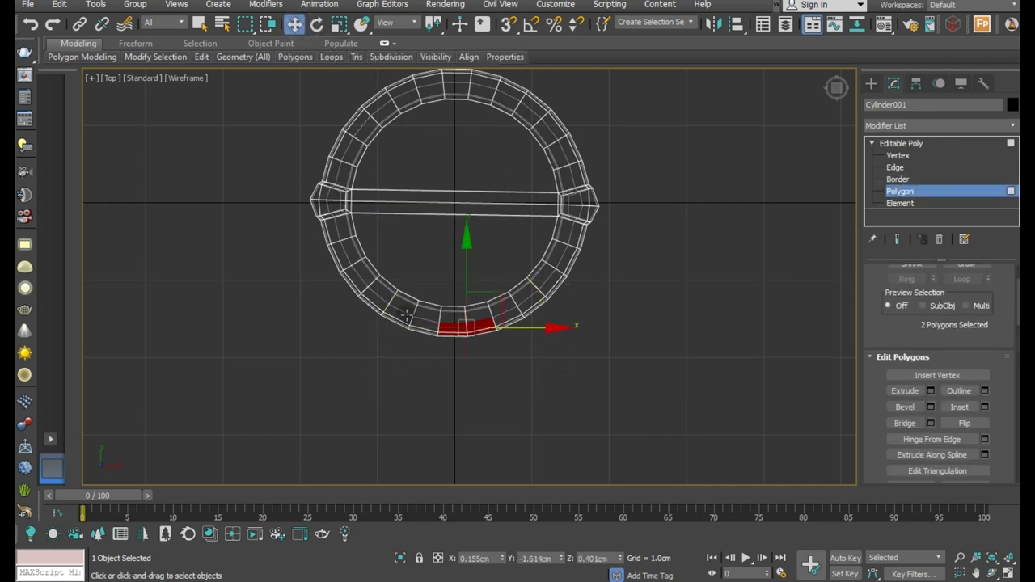
pyautogui.click(317, 23)
# Step: Rotate the bowl further and back until the cross bar is level, returning to the wall faces
pyautogui.click(897, 143)
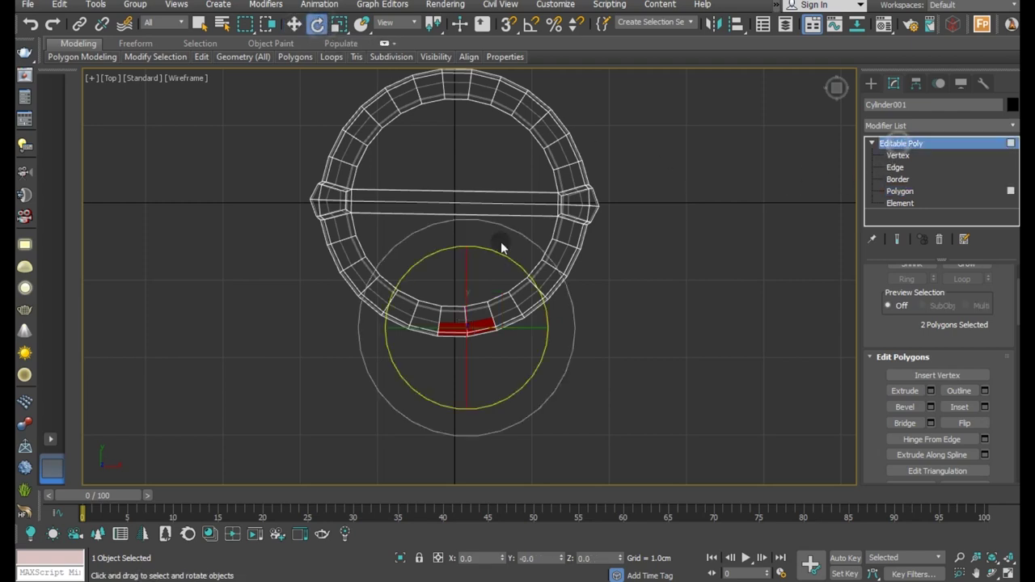
pyautogui.moveTo(508, 140); pyautogui.dragTo(569, 158)
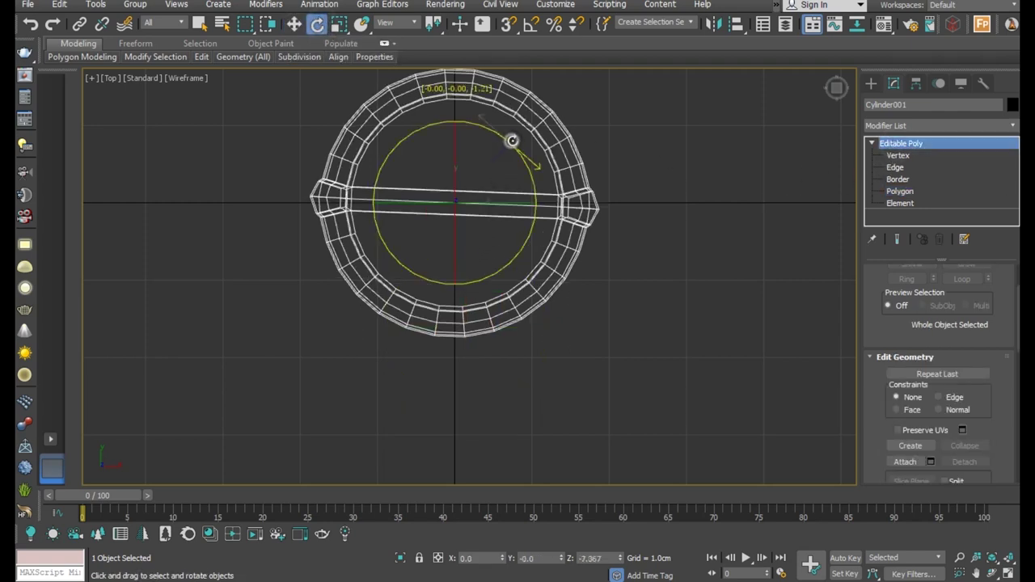
pyautogui.click(889, 192)
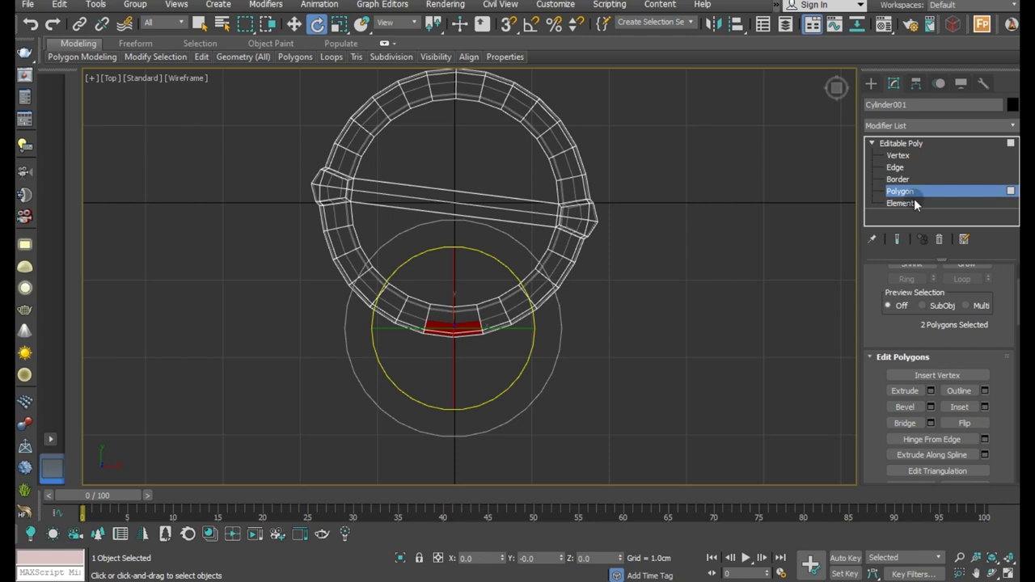
pyautogui.click(906, 144)
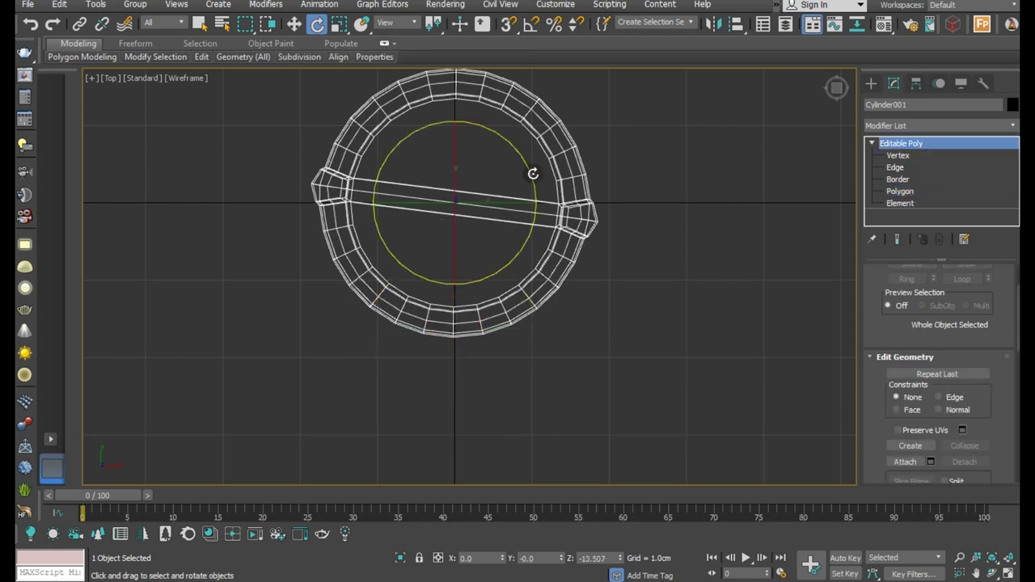
pyautogui.moveTo(525, 161); pyautogui.dragTo(542, 172)
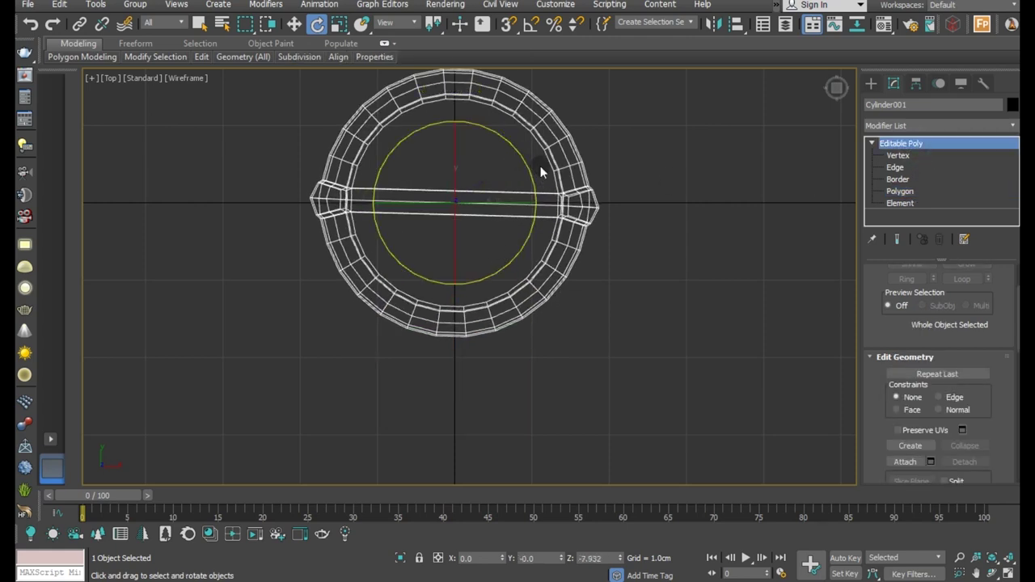
pyautogui.click(900, 191)
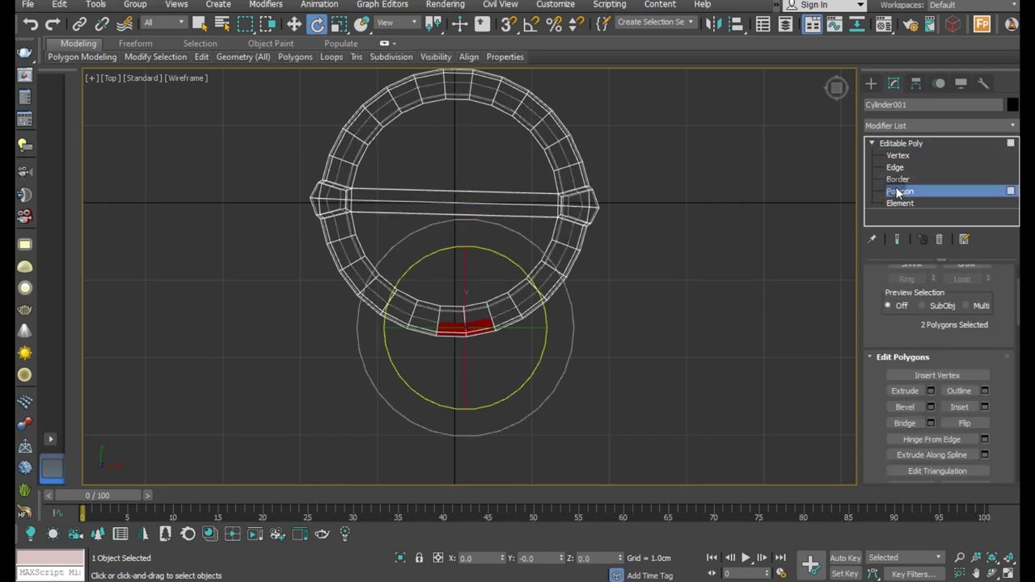
pyautogui.click(294, 25)
# Step: Add two more front wall faces, making four selected polygons for the handle
pyautogui.press('p')
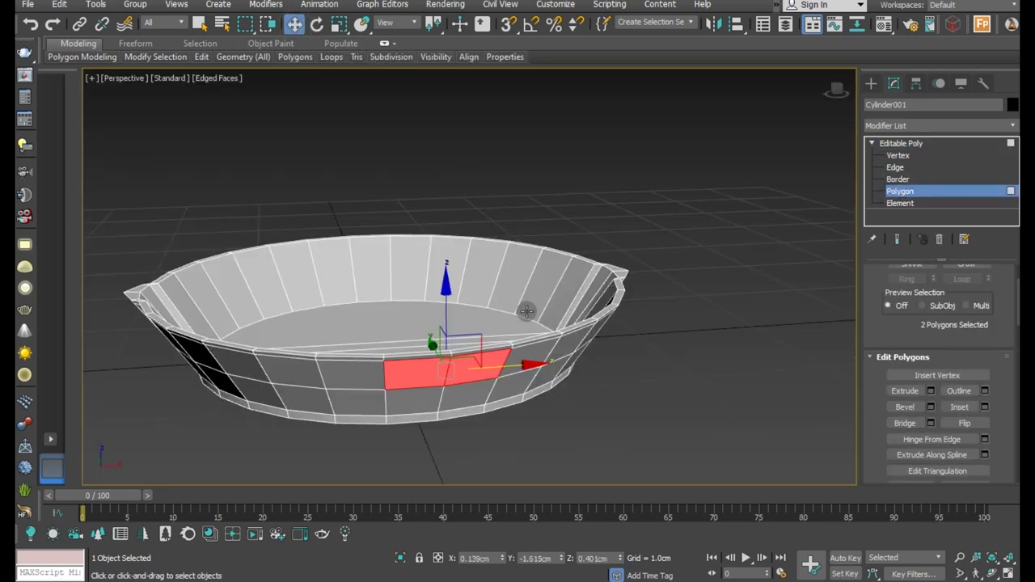
pyautogui.moveTo(512, 359)
pyautogui.keyDown('alt'); pyautogui.mouseDown(button='middle')
pyautogui.moveTo(566, 331)
pyautogui.moveTo(602, 356)
pyautogui.mouseUp(button='middle'); pyautogui.keyUp('alt')
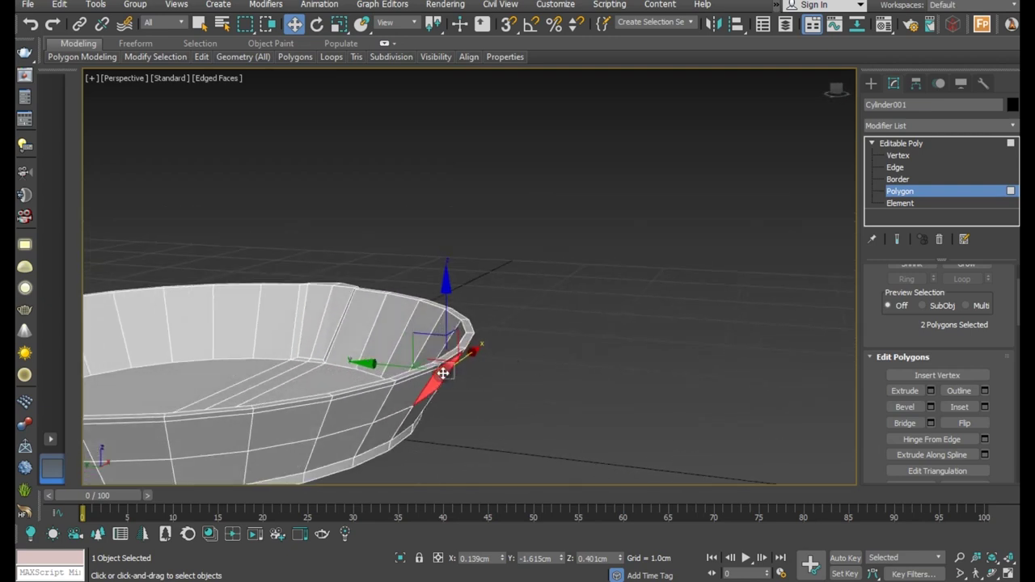
pyautogui.keyDown('ctrl'); pyautogui.click(445, 372); pyautogui.keyUp('ctrl')
pyautogui.scroll(2, 444, 370)
pyautogui.scroll(2, 450, 356)
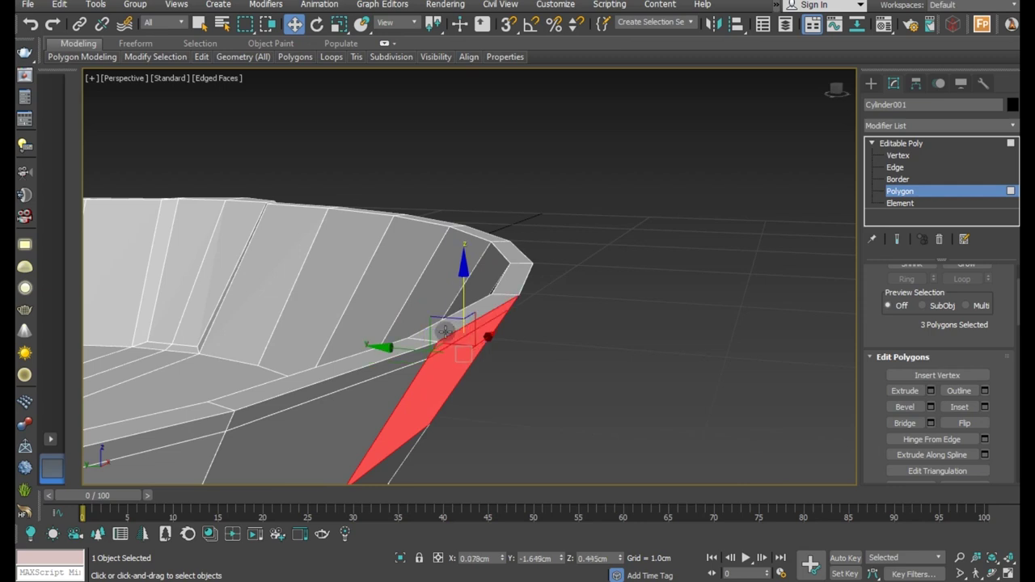
pyautogui.keyDown('alt'); pyautogui.moveTo(567, 404); pyautogui.dragTo(512, 407, button='middle'); pyautogui.keyUp('alt')
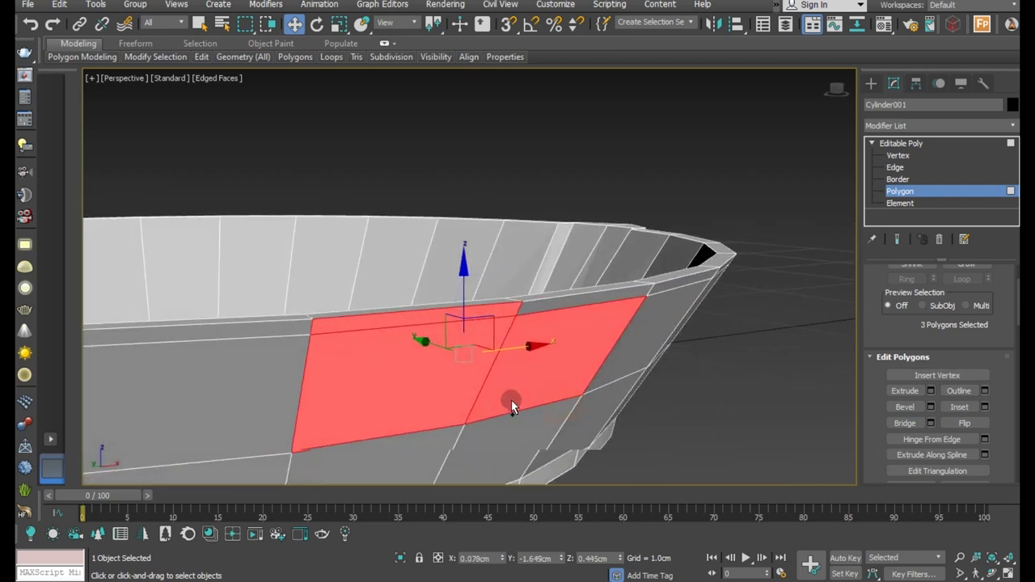
pyautogui.keyDown('ctrl'); pyautogui.click(553, 304); pyautogui.keyUp('ctrl')
# Step: Extrude the four selected wall faces outward by a height of 0.865cm
pyautogui.click(931, 390)
pyautogui.scroll(-5, 376, 249)
pyautogui.moveTo(369, 293)
pyautogui.keyDown('alt'); pyautogui.mouseDown(button='middle')
pyautogui.moveTo(414, 338)
pyautogui.moveTo(388, 278)
pyautogui.mouseUp(button='middle'); pyautogui.keyUp('alt')
pyautogui.scroll(2, 388, 279)
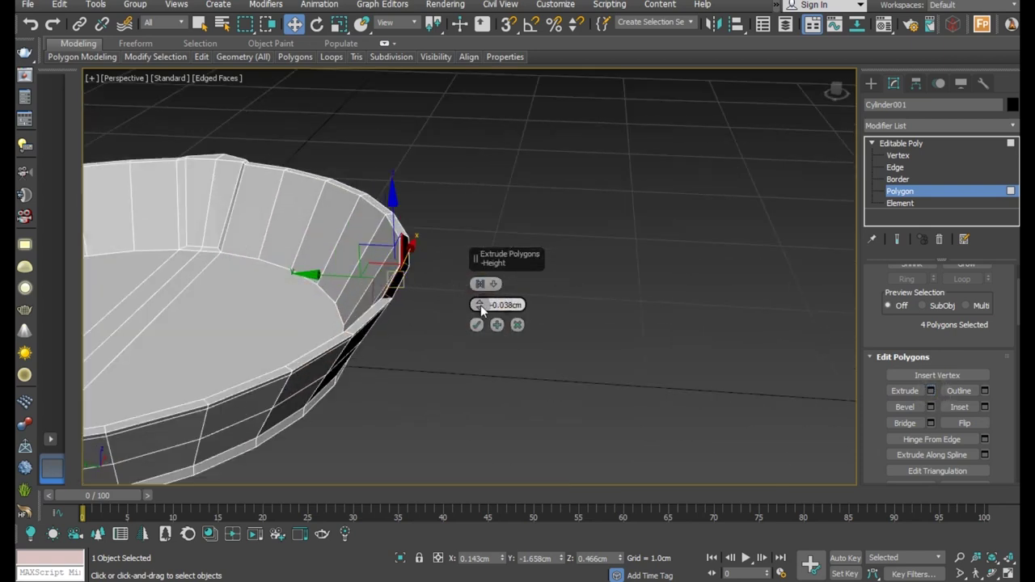
pyautogui.moveTo(479, 305); pyautogui.dragTo(475, 324)
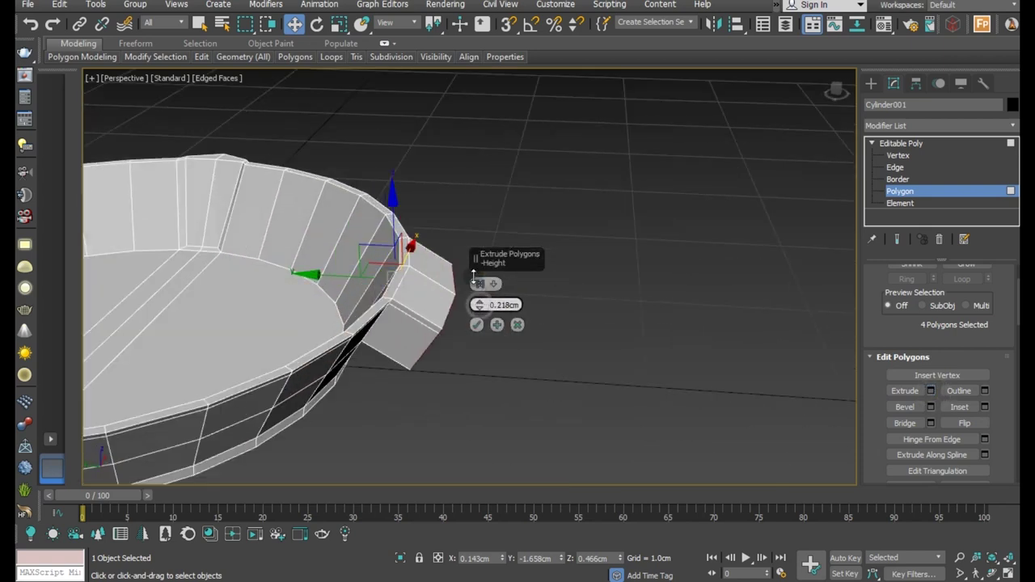
pyautogui.click(476, 324)
pyautogui.press('l')
pyautogui.scroll(5, 503, 282)
pyautogui.scroll(4, 534, 258)
# Step: Raise the handle's extruded faces, then select the two vertices at the handle's base
pyautogui.moveTo(542, 241); pyautogui.dragTo(542, 190)
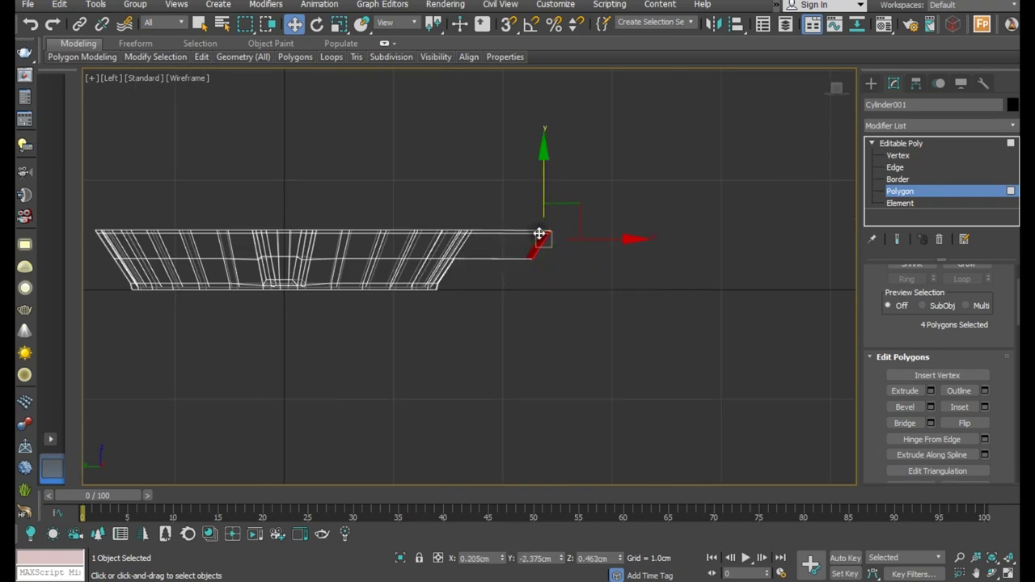
pyautogui.scroll(3, 608, 255)
pyautogui.click(897, 156)
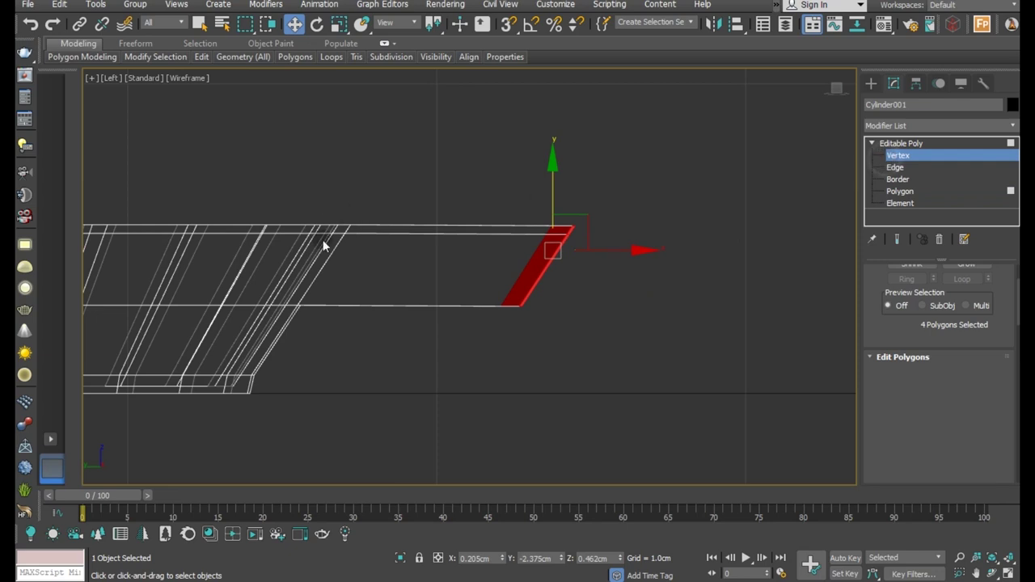
pyautogui.scroll(3, 297, 303)
pyautogui.moveTo(326, 338); pyautogui.dragTo(328, 342)
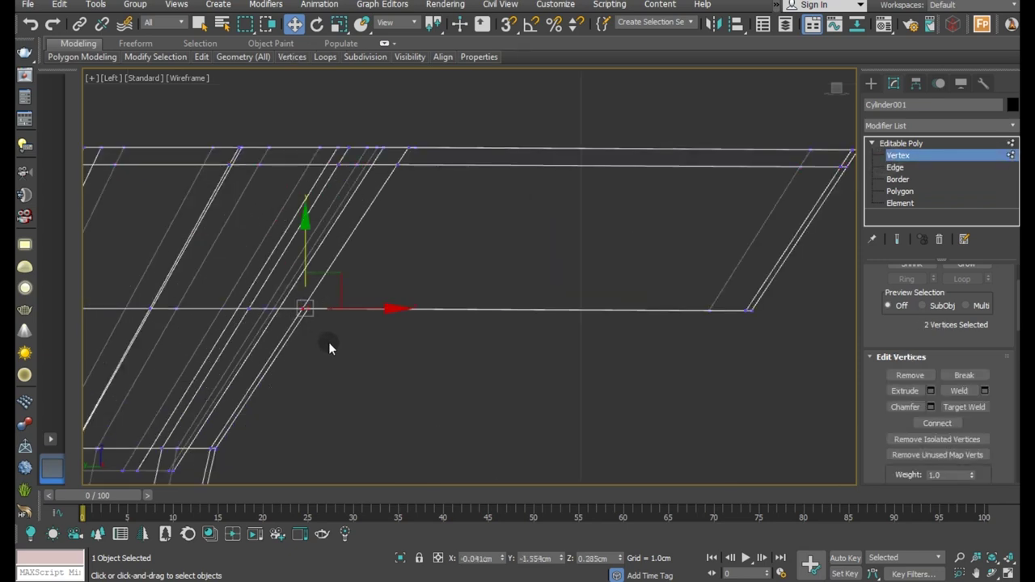
pyautogui.press('p')
pyautogui.moveTo(388, 300)
pyautogui.keyDown('alt'); pyautogui.mouseDown(button='middle')
pyautogui.moveTo(359, 224)
pyautogui.moveTo(364, 242)
pyautogui.mouseUp(button='middle'); pyautogui.keyUp('alt')
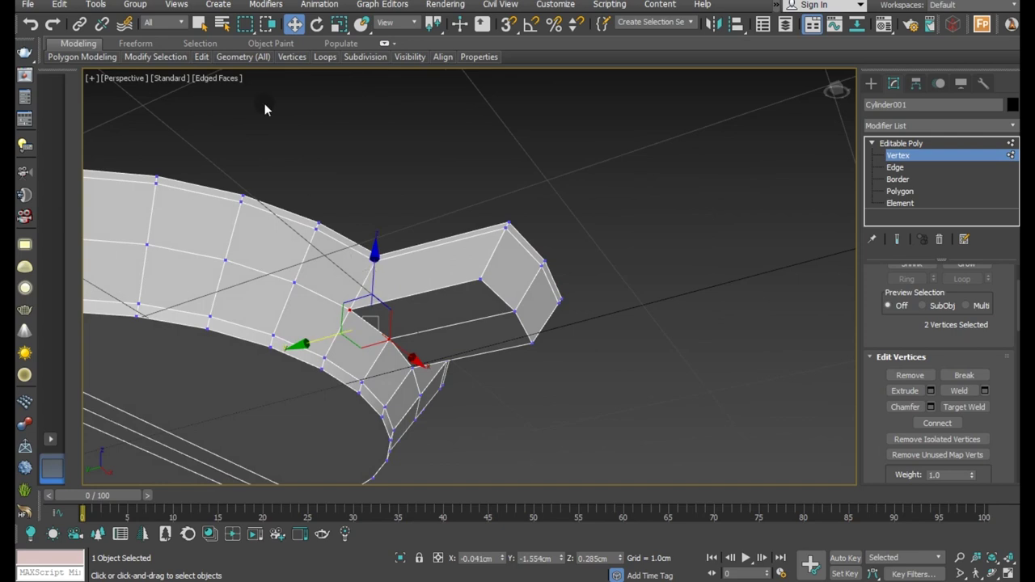
# Step: Try sliding and moving the two base vertices with edge constraints, undoing each attempt
pyautogui.click(202, 56)
pyautogui.click(274, 184)
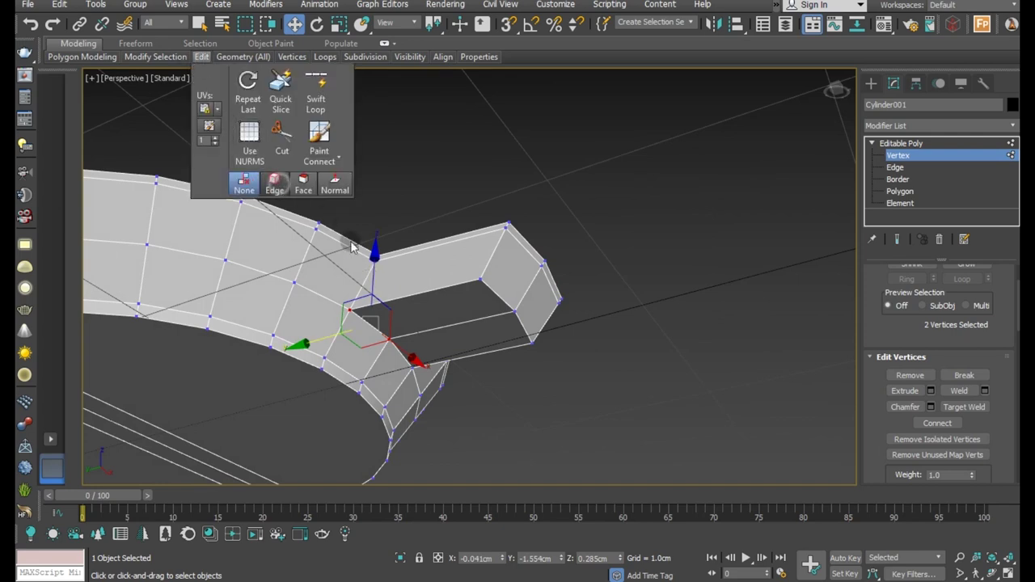
pyautogui.moveTo(369, 279); pyautogui.dragTo(364, 253)
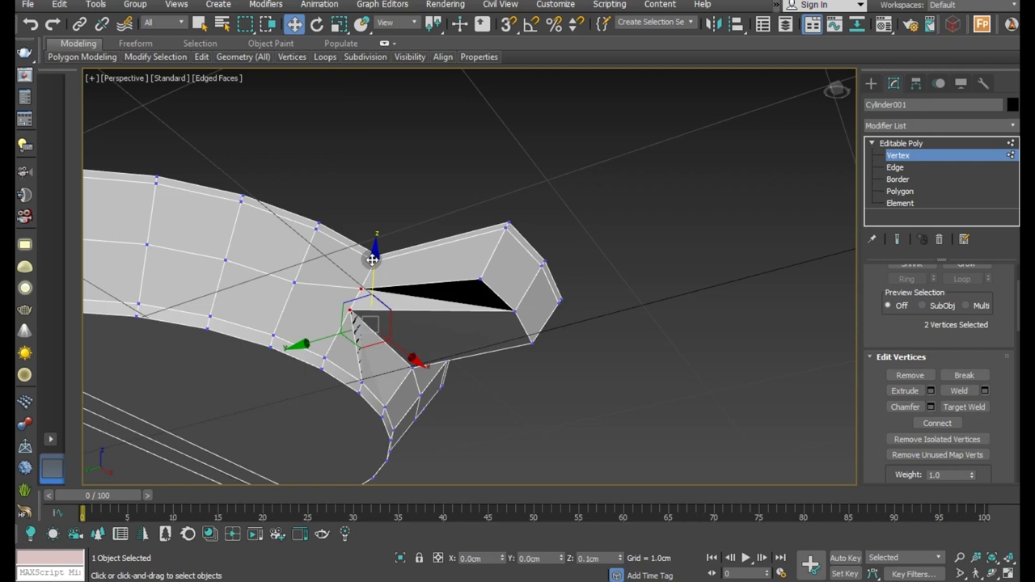
pyautogui.click(30, 24)
pyautogui.click(202, 57)
pyautogui.click(243, 184)
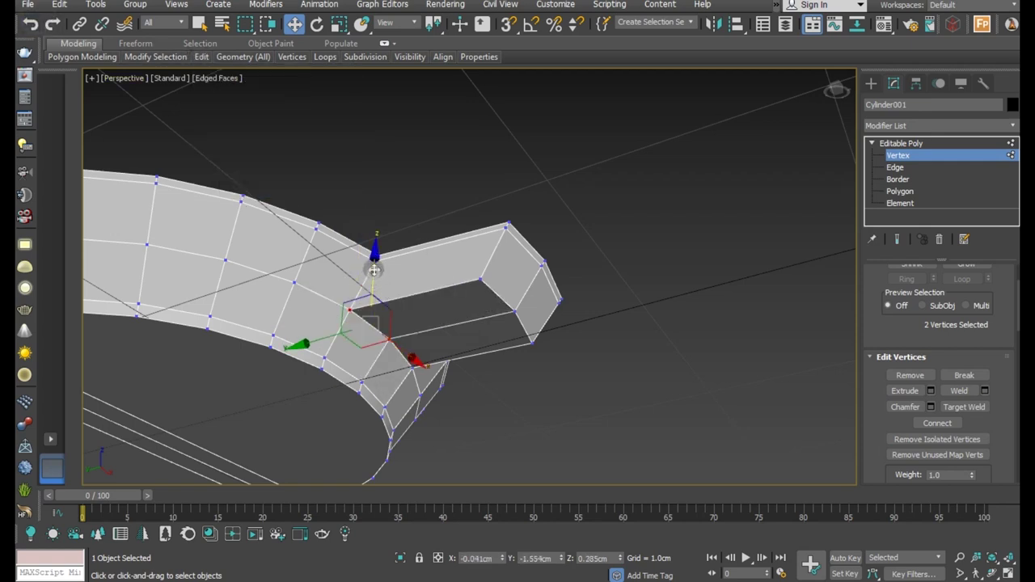
pyautogui.moveTo(374, 270); pyautogui.dragTo(406, 296)
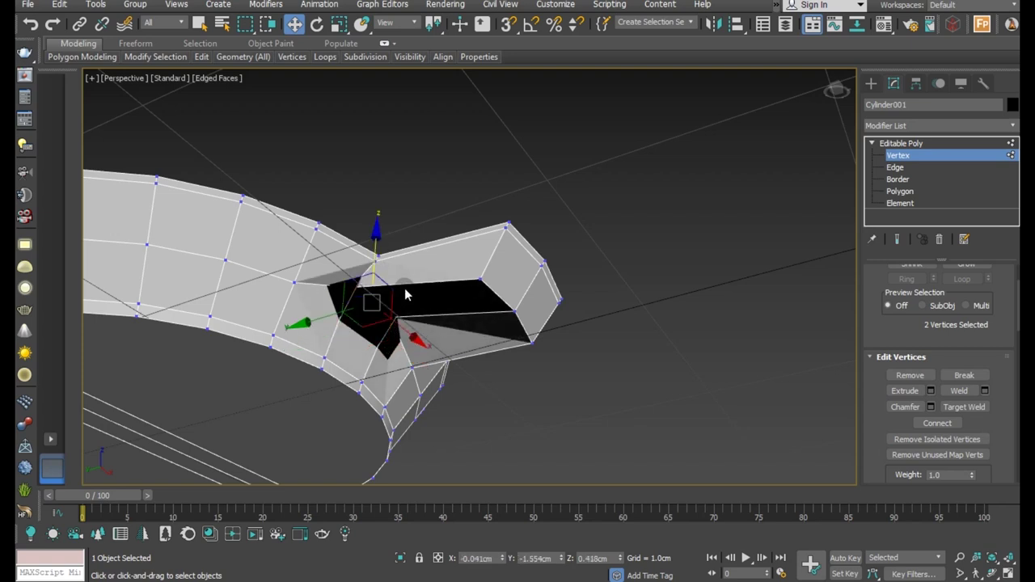
pyautogui.click(30, 23)
pyautogui.moveTo(371, 263); pyautogui.dragTo(370, 279)
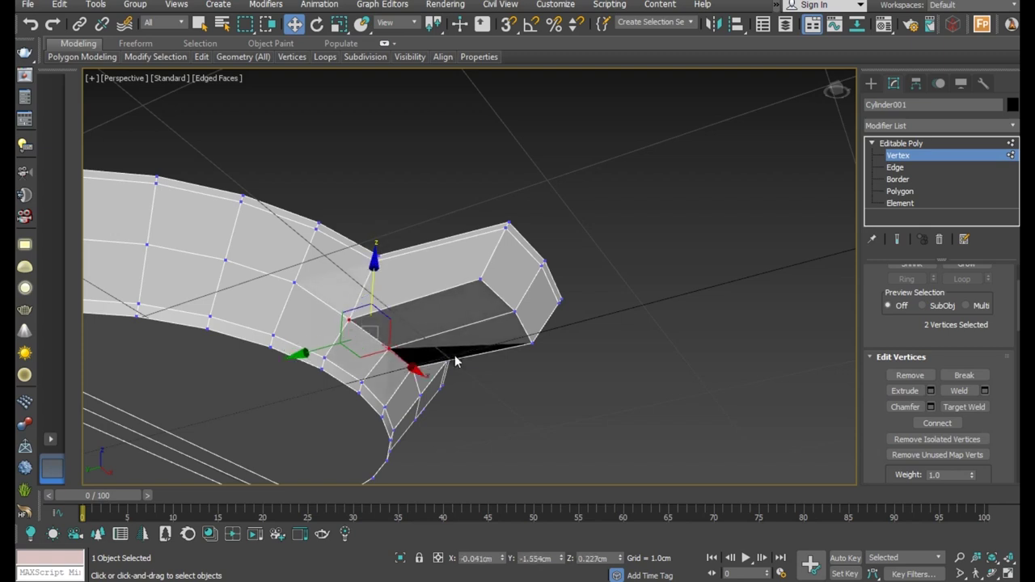
pyautogui.click(26, 27)
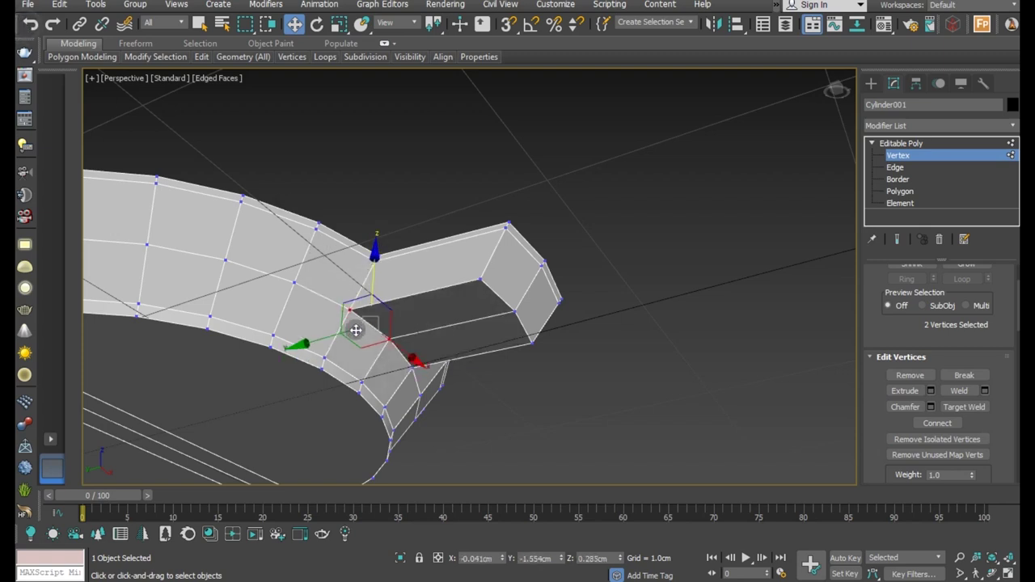
# Step: Add a third vertex and lower the three handle-junction vertices along Z
pyautogui.keyDown('ctrl'); pyautogui.click(408, 366); pyautogui.keyUp('ctrl')
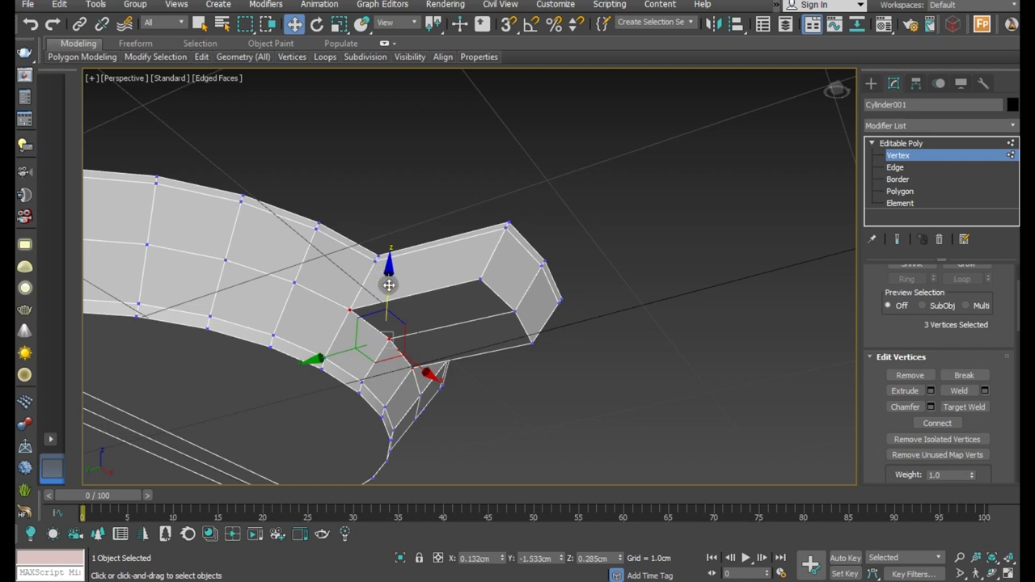
pyautogui.moveTo(389, 284); pyautogui.dragTo(386, 301)
pyautogui.moveTo(429, 270)
pyautogui.keyDown('alt'); pyautogui.mouseDown(button='middle')
pyautogui.moveTo(453, 275)
pyautogui.moveTo(467, 324)
pyautogui.moveTo(361, 380)
pyautogui.mouseUp(button='middle'); pyautogui.keyUp('alt')
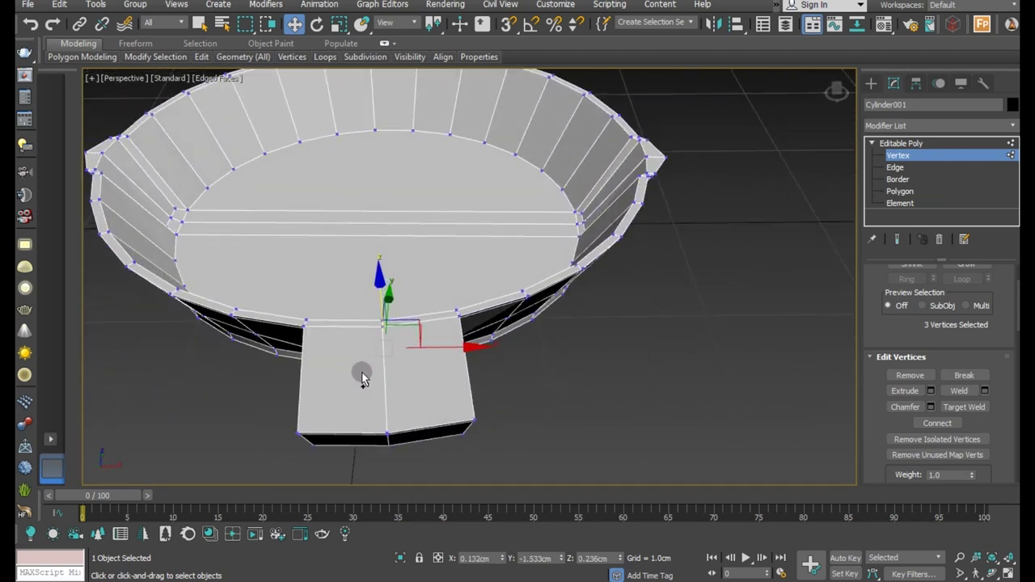
# Step: In the Left view, raise the handle's lower tip vertex and push it out toward the end
pyautogui.press('l')
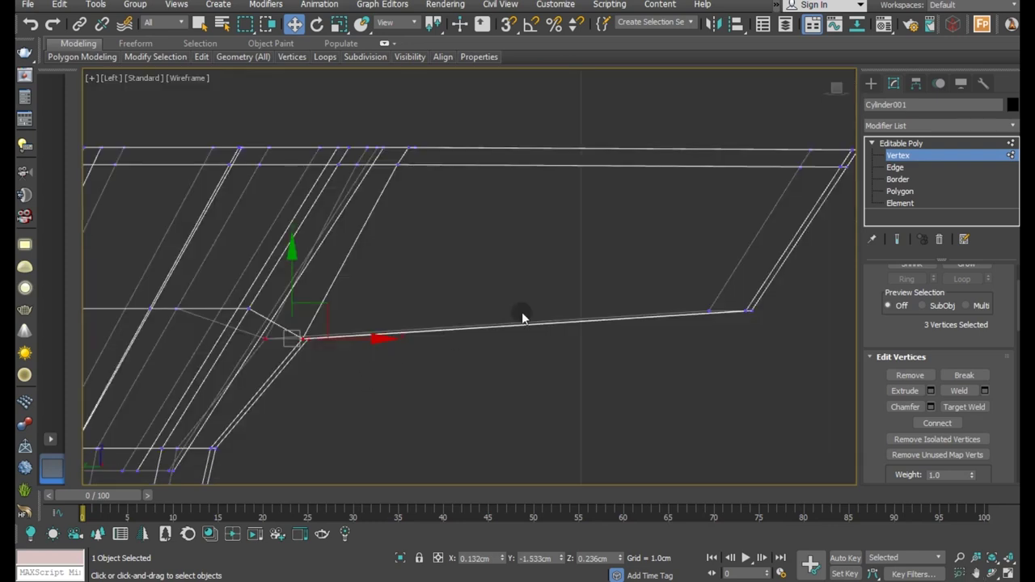
pyautogui.scroll(-3, 457, 257)
pyautogui.moveTo(629, 312); pyautogui.dragTo(656, 348)
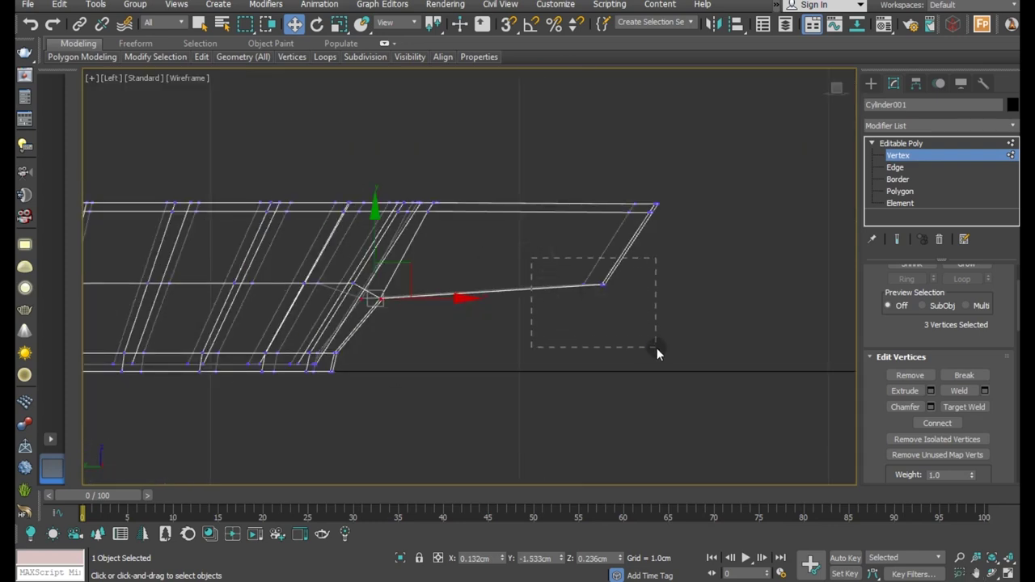
pyautogui.moveTo(592, 226); pyautogui.dragTo(596, 197)
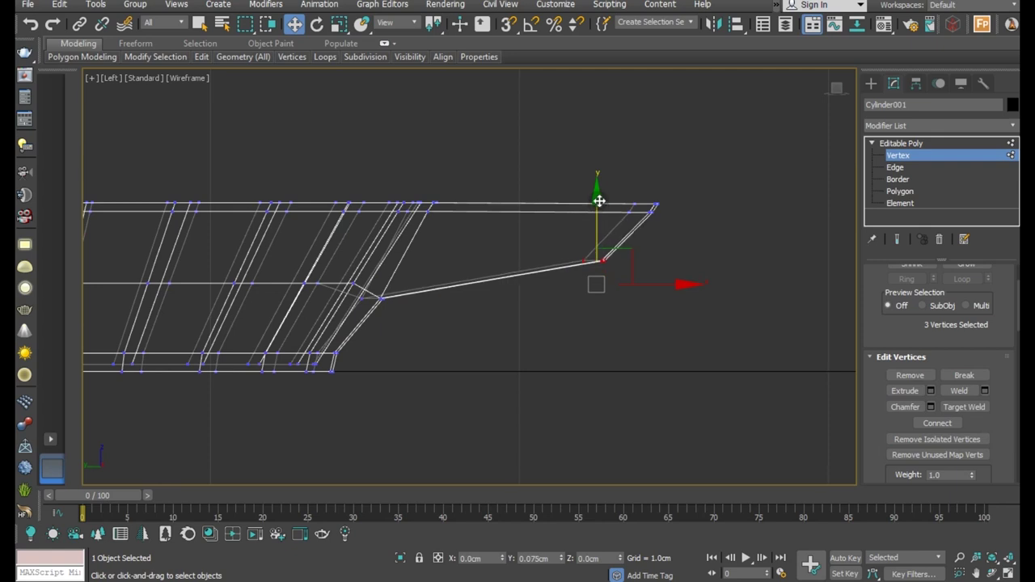
pyautogui.moveTo(652, 255); pyautogui.dragTo(690, 256)
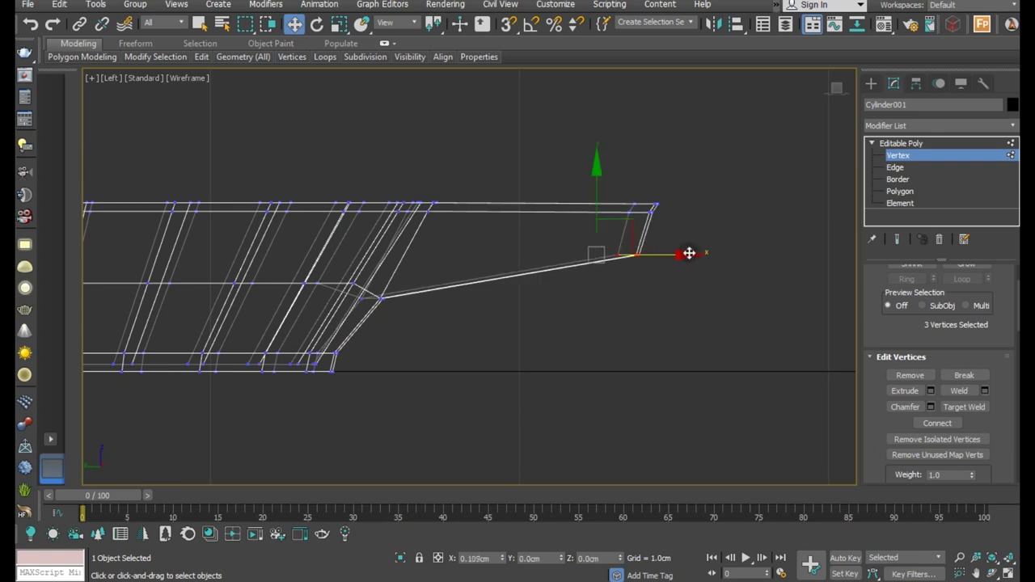
# Step: Select the bottom corner vertices at the handle end and nudge them vertically
pyautogui.scroll(3, 668, 211)
pyautogui.moveTo(630, 199)
pyautogui.mouseDown()
pyautogui.moveTo(661, 205)
pyautogui.moveTo(638, 227)
pyautogui.mouseUp()
pyautogui.moveTo(568, 293); pyautogui.dragTo(657, 322)
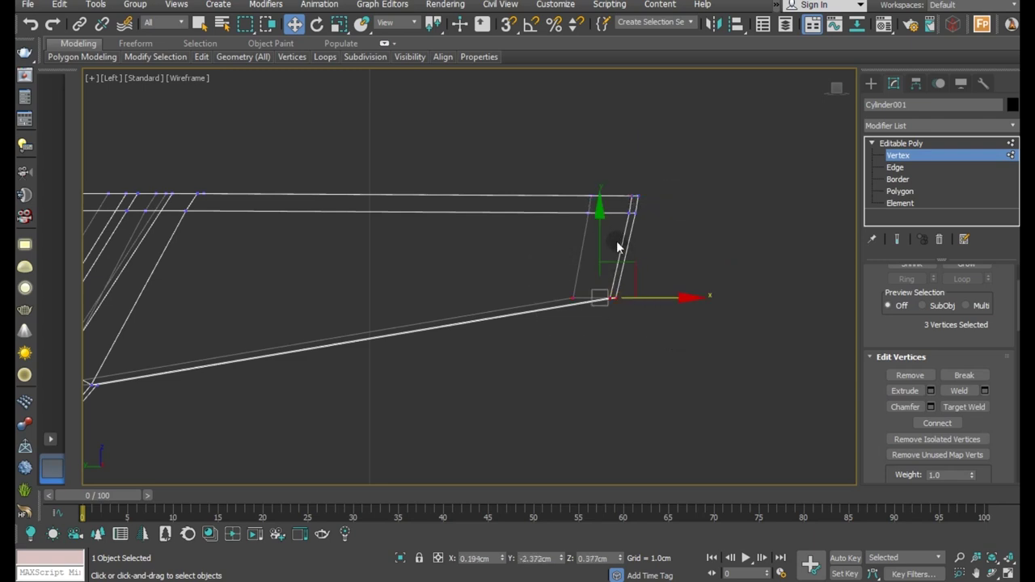
pyautogui.moveTo(603, 237); pyautogui.dragTo(604, 221)
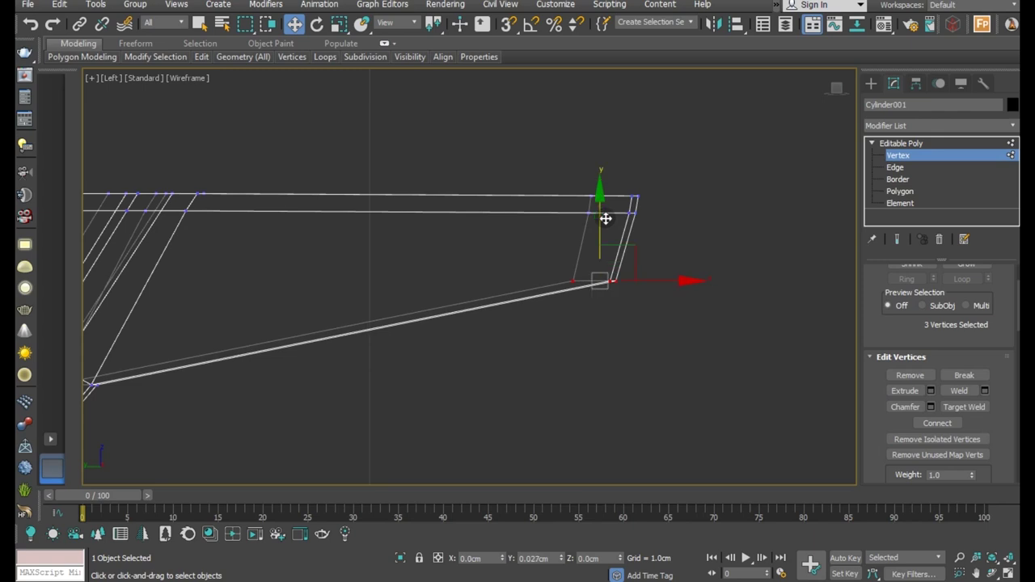
# Step: Back in Perspective, select all the vertices at the handle's end
pyautogui.press('p')
pyautogui.moveTo(407, 222)
pyautogui.keyDown('alt'); pyautogui.mouseDown(button='middle')
pyautogui.moveTo(423, 247)
pyautogui.moveTo(404, 316)
pyautogui.moveTo(376, 343)
pyautogui.mouseUp(button='middle'); pyautogui.keyUp('alt')
pyautogui.scroll(3, 335, 333)
pyautogui.moveTo(325, 319); pyautogui.dragTo(571, 442)
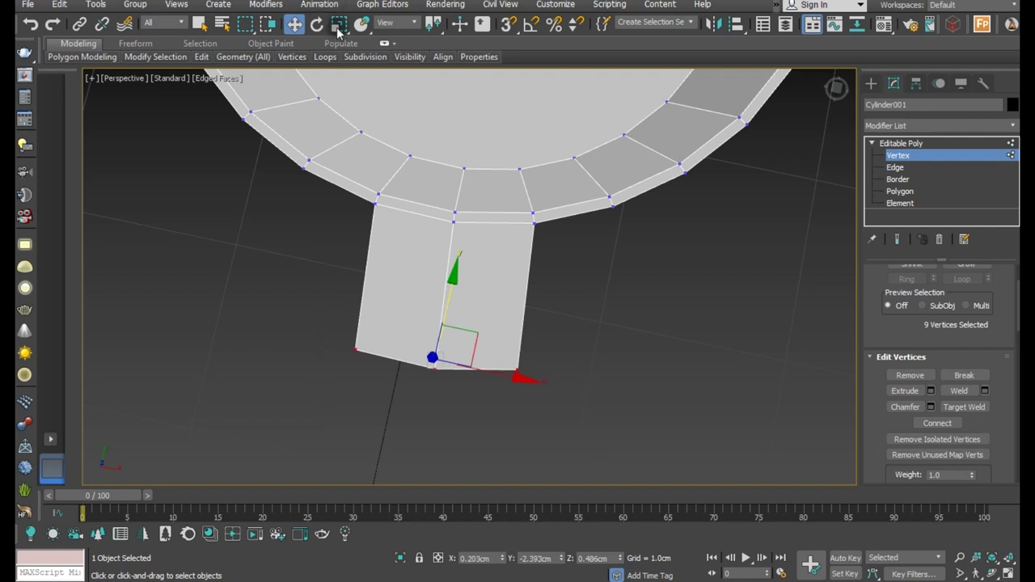
# Step: Uniform-scale the handle-end vertices to about 54% to narrow the tip
pyautogui.click(339, 25)
pyautogui.moveTo(438, 396); pyautogui.dragTo(415, 460)
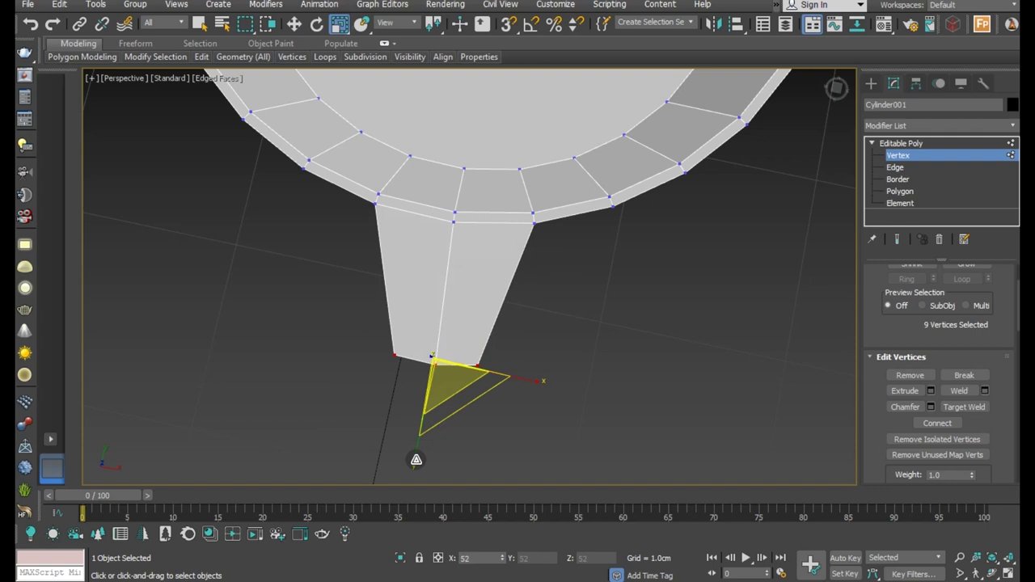
pyautogui.press('l')
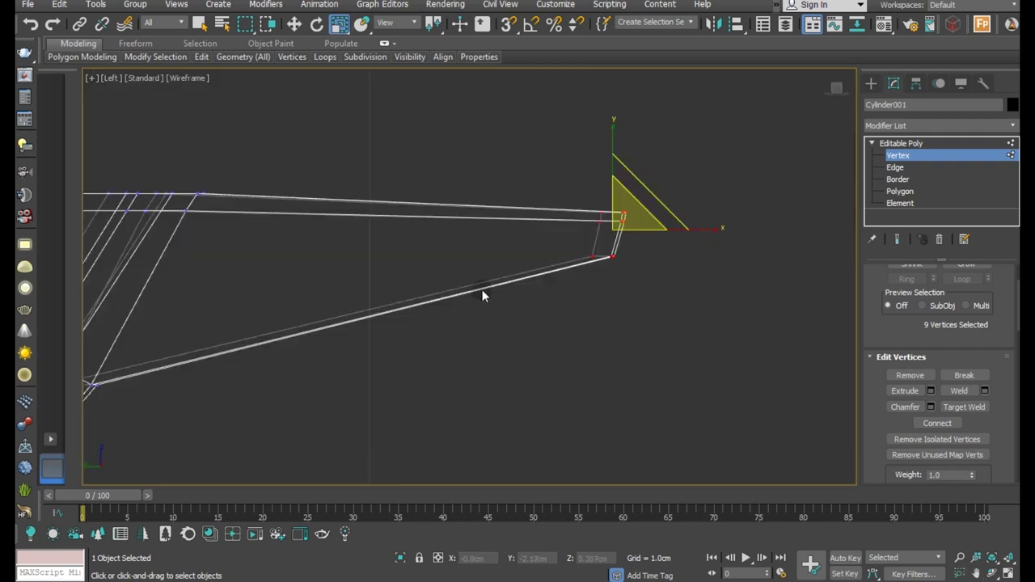
# Step: Pan the Left view to the handle and switch to Polygon level with Move active
pyautogui.click(293, 24)
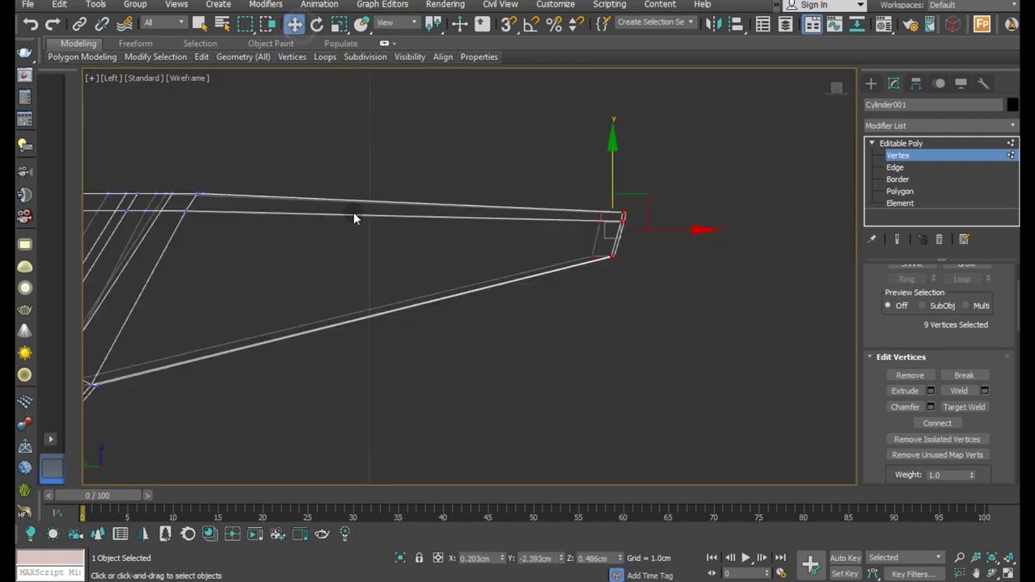
pyautogui.scroll(-3, 348, 259)
pyautogui.moveTo(361, 270); pyautogui.dragTo(464, 267, button='middle')
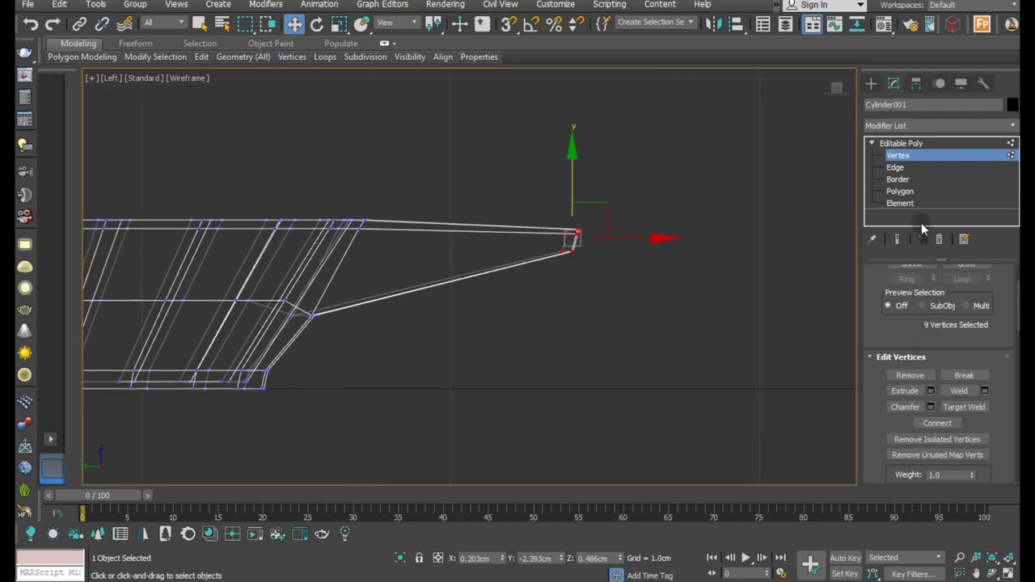
pyautogui.click(912, 192)
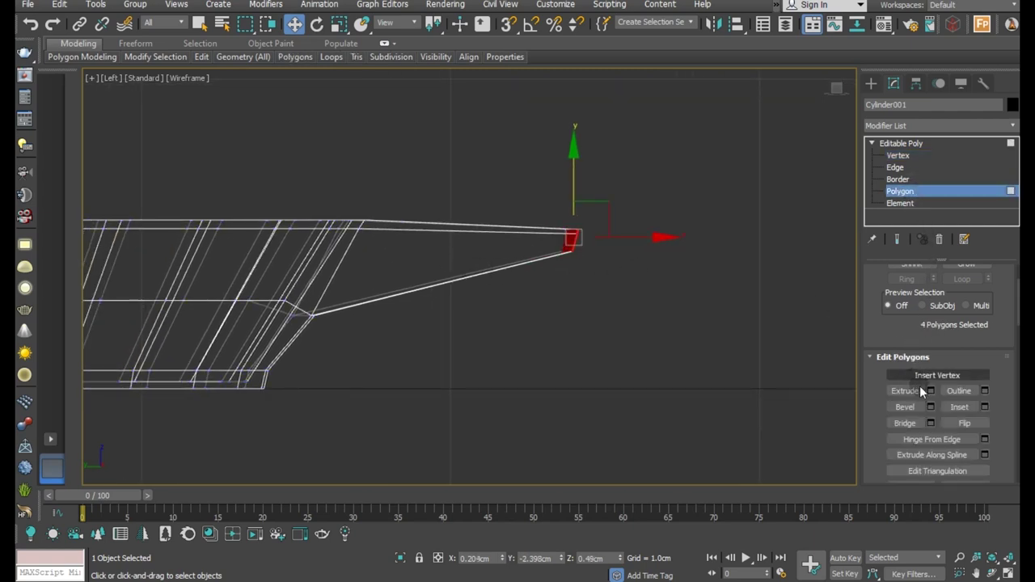
# Step: Redo the handle-end extrusion at 0.865cm and commit it
pyautogui.click(28, 25)
pyautogui.press('p')
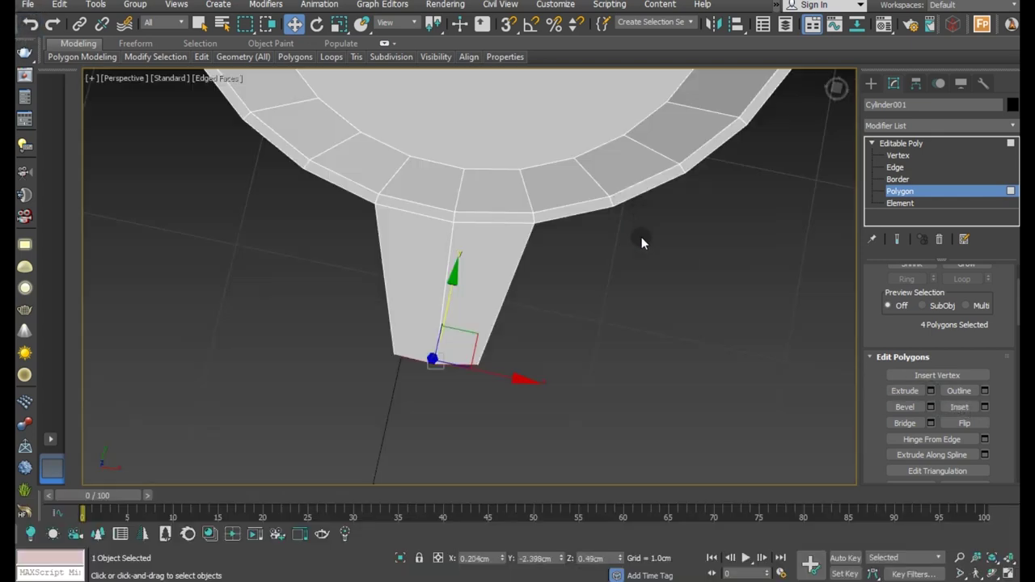
pyautogui.keyDown('alt'); pyautogui.moveTo(575, 292); pyautogui.dragTo(618, 302, button='middle'); pyautogui.keyUp('alt')
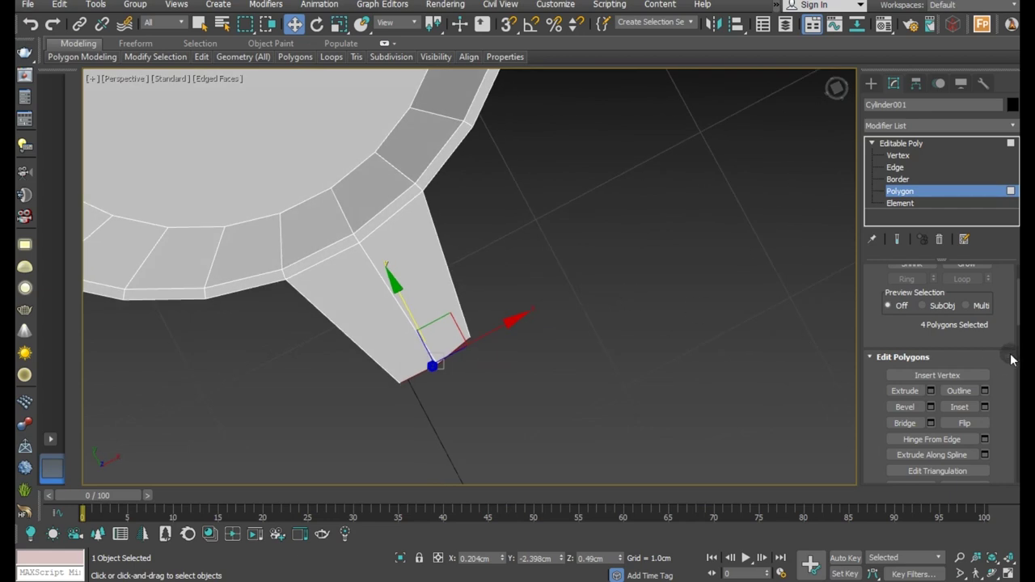
pyautogui.click(930, 390)
pyautogui.keyDown('alt'); pyautogui.moveTo(571, 307); pyautogui.dragTo(426, 337, button='middle'); pyautogui.keyUp('alt')
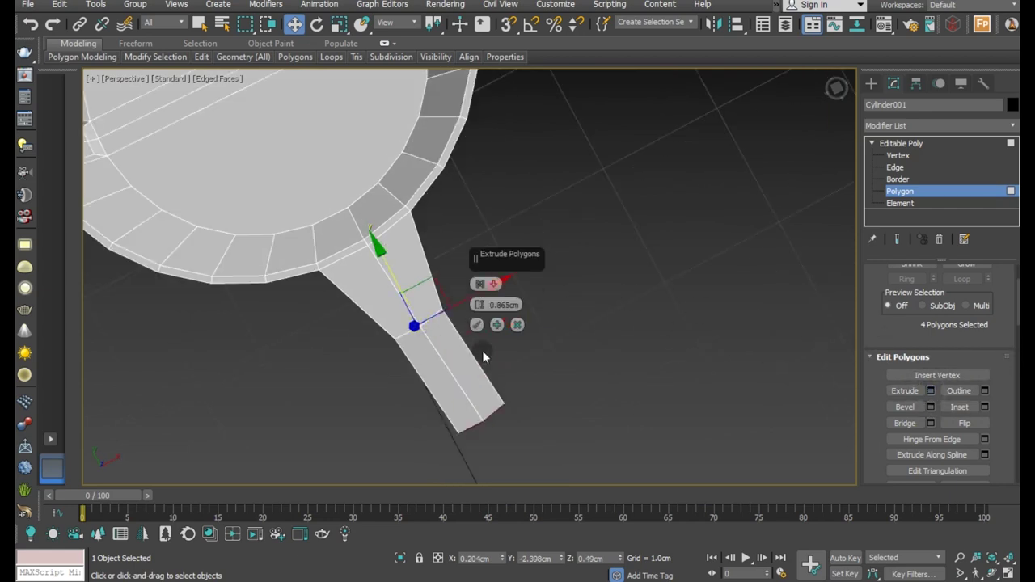
pyautogui.click(477, 324)
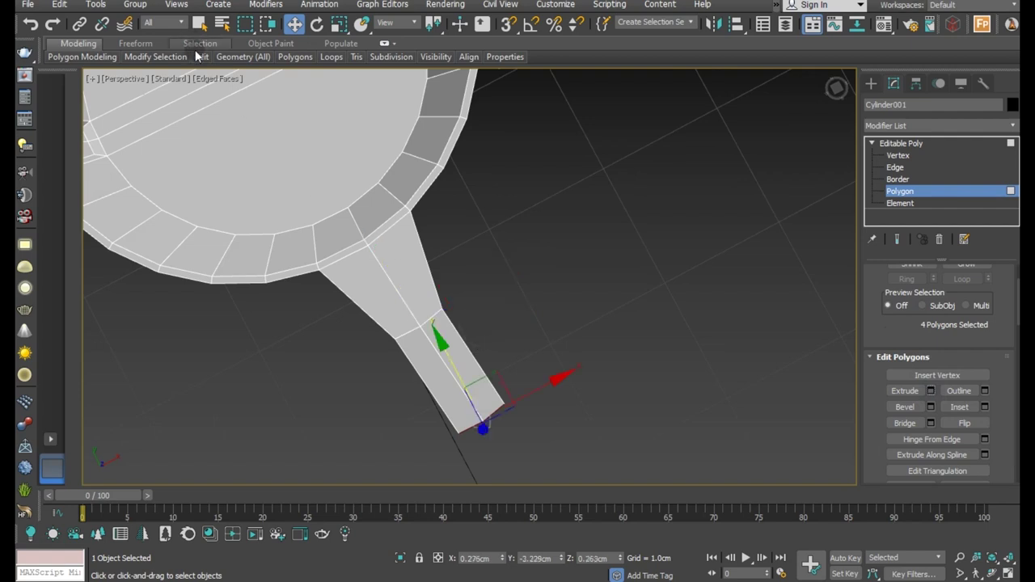
# Step: Add two Swift Loop edge loops across the tapered handle
pyautogui.click(321, 99)
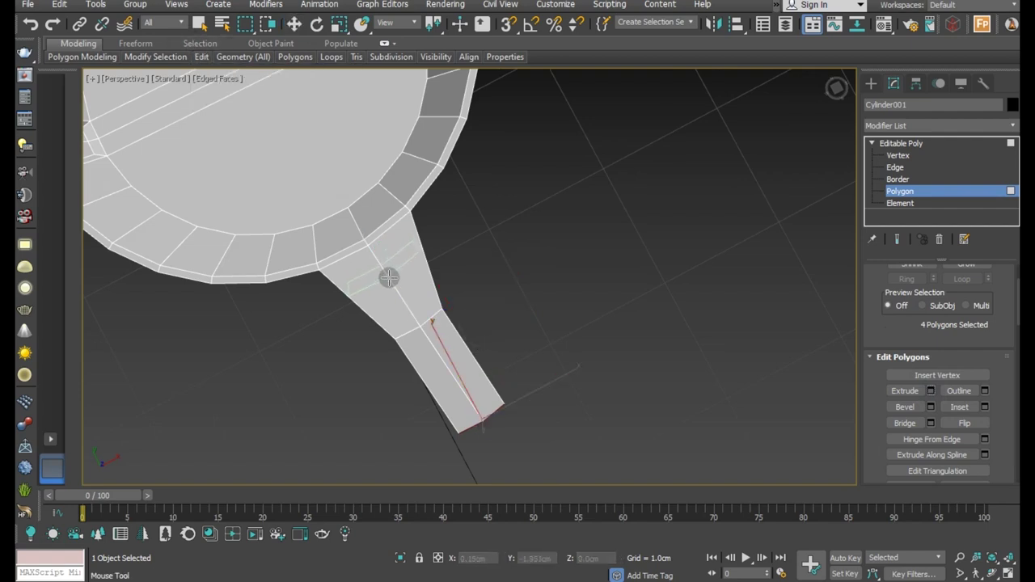
pyautogui.click(383, 272)
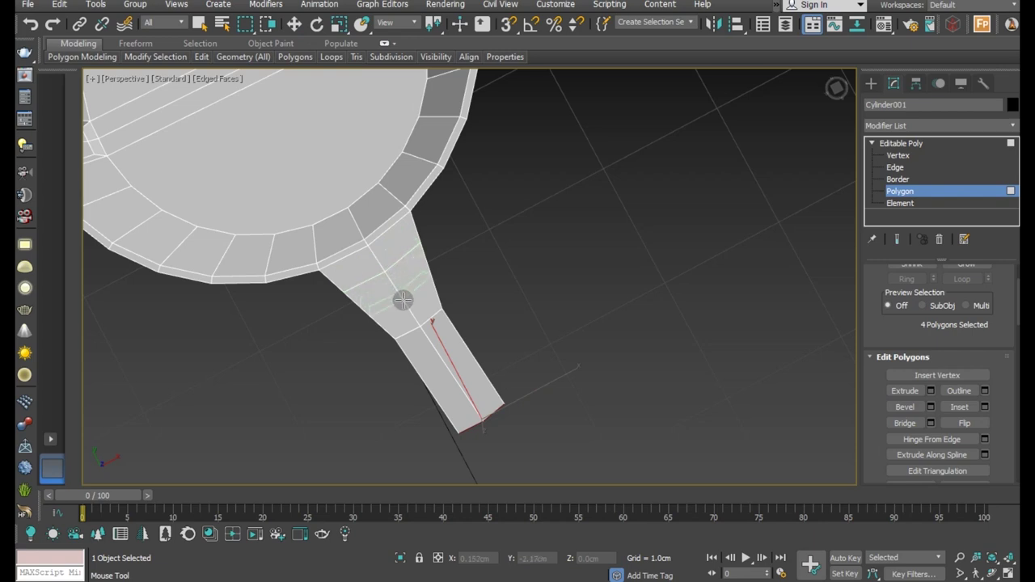
pyautogui.click(403, 300)
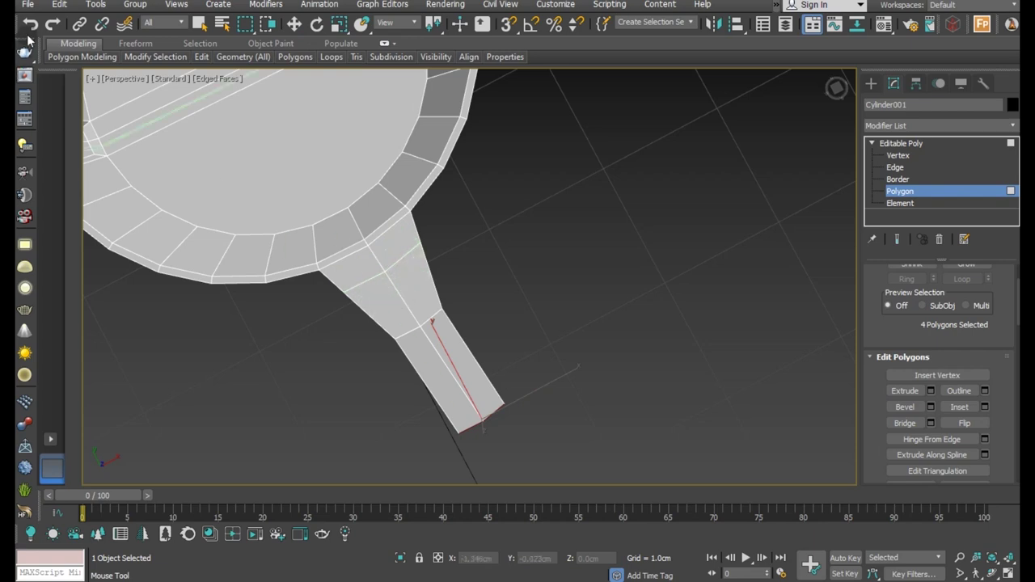
pyautogui.rightClick(394, 283)
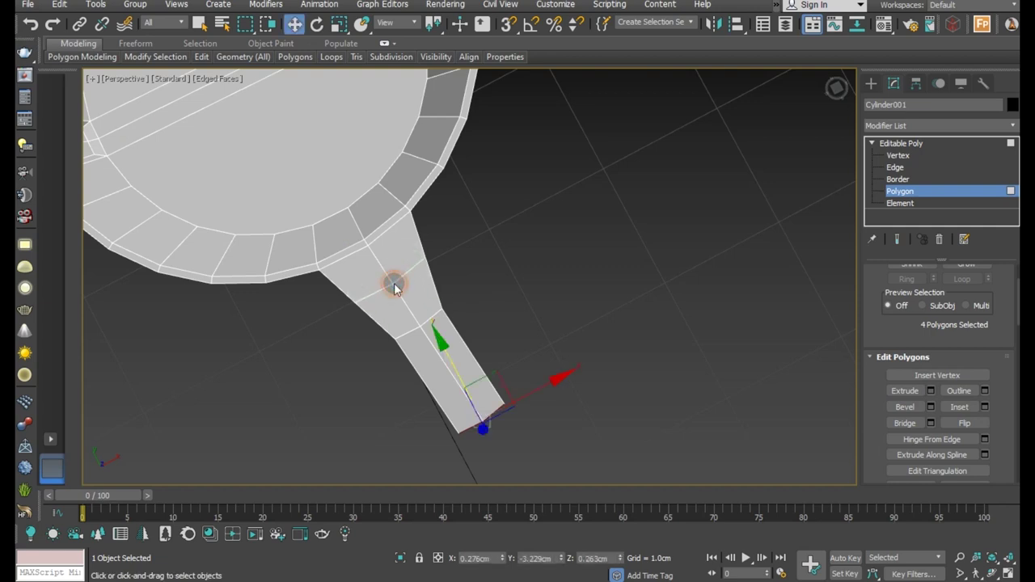
# Step: At Edge level, scale the handle's base edge loop to about 90%
pyautogui.click(893, 167)
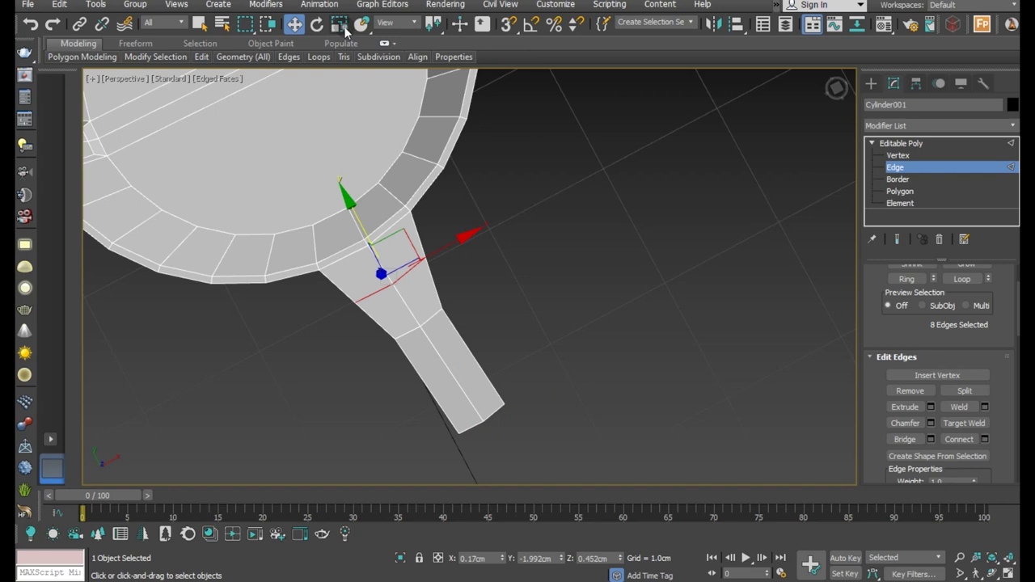
pyautogui.click(339, 23)
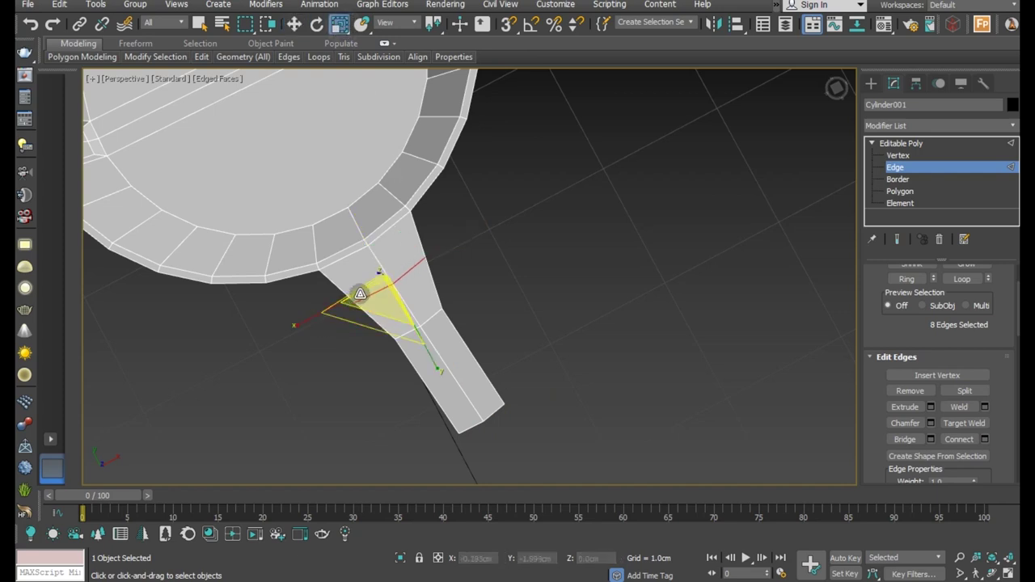
pyautogui.moveTo(375, 300); pyautogui.dragTo(384, 307)
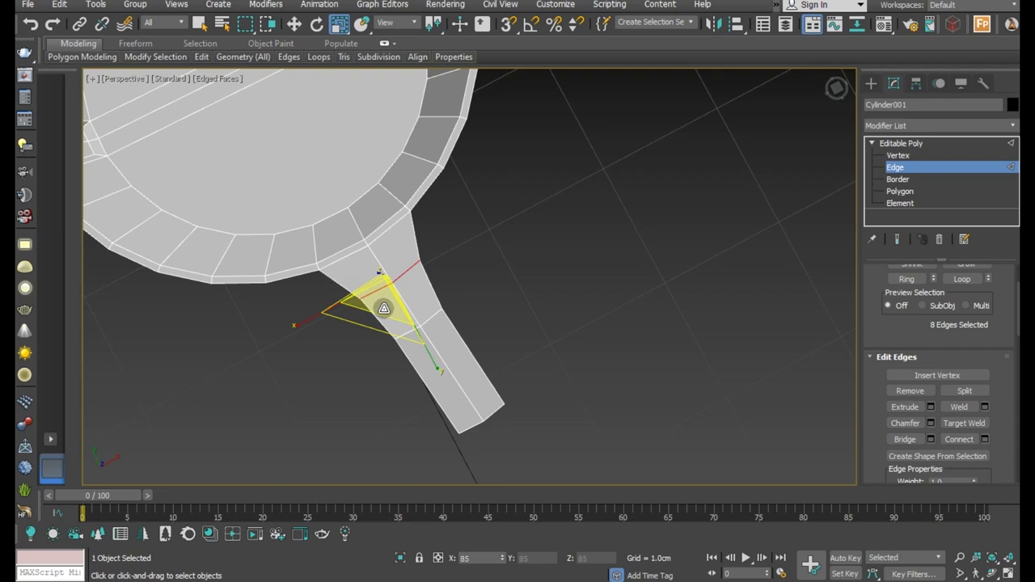
pyautogui.moveTo(539, 371); pyautogui.dragTo(520, 338, button='middle')
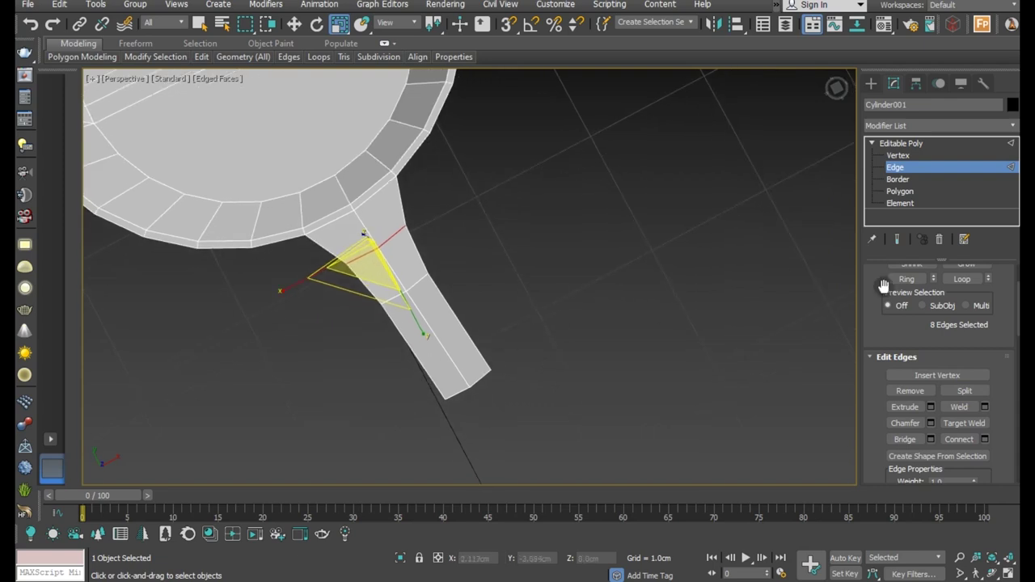
# Step: Switch to Polygon level with Select and Move, framing the handle end
pyautogui.click(911, 191)
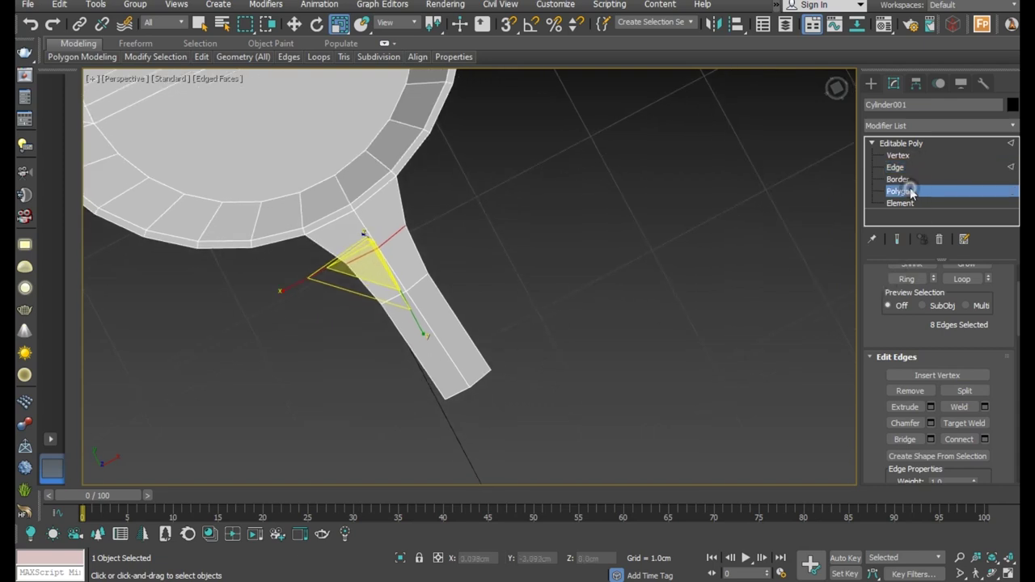
pyautogui.click(293, 23)
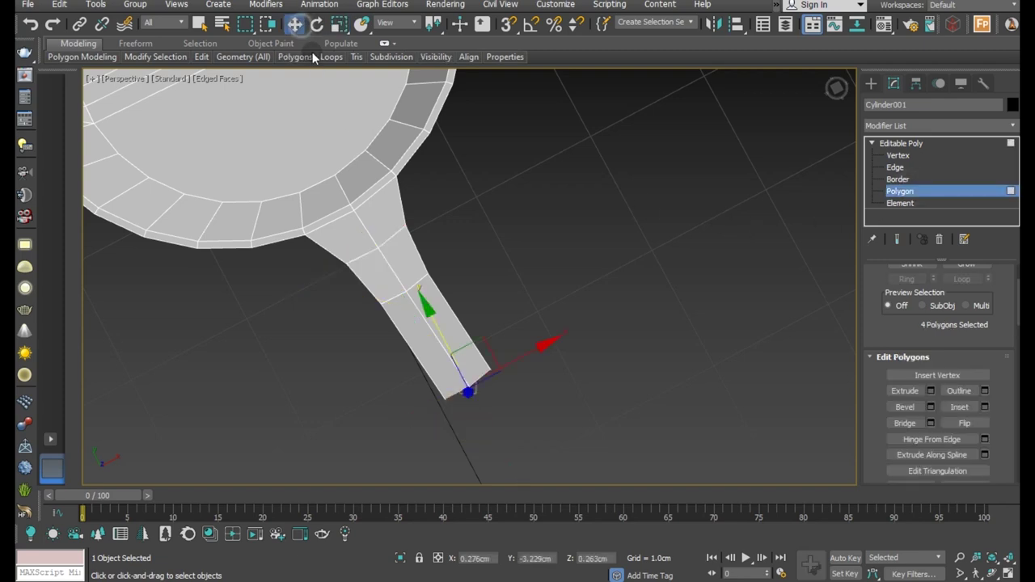
pyautogui.moveTo(661, 394); pyautogui.dragTo(663, 356, button='middle')
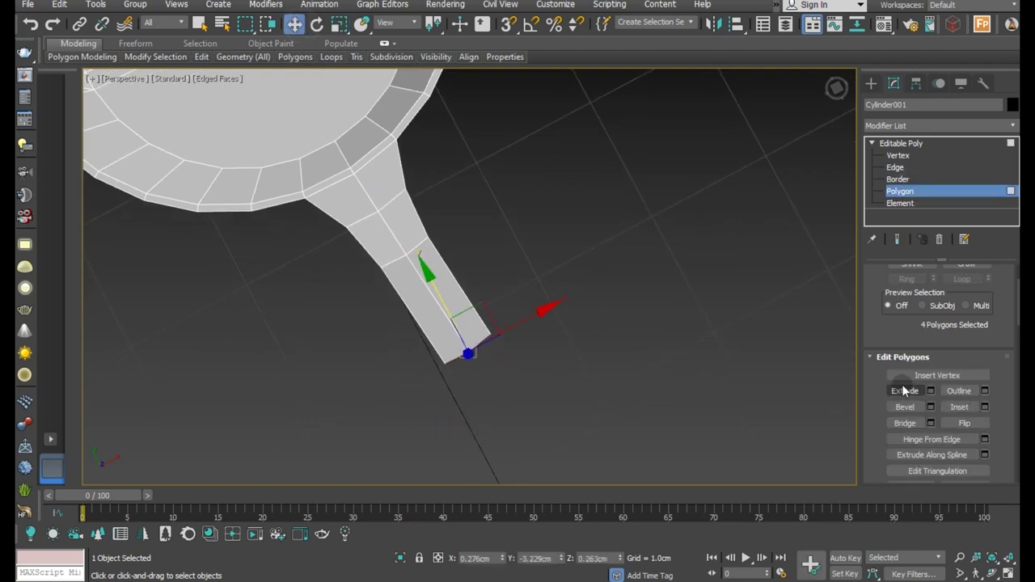
# Step: Try an Extrude on the handle's end faces in the Left view, then cancel it
pyautogui.click(931, 391)
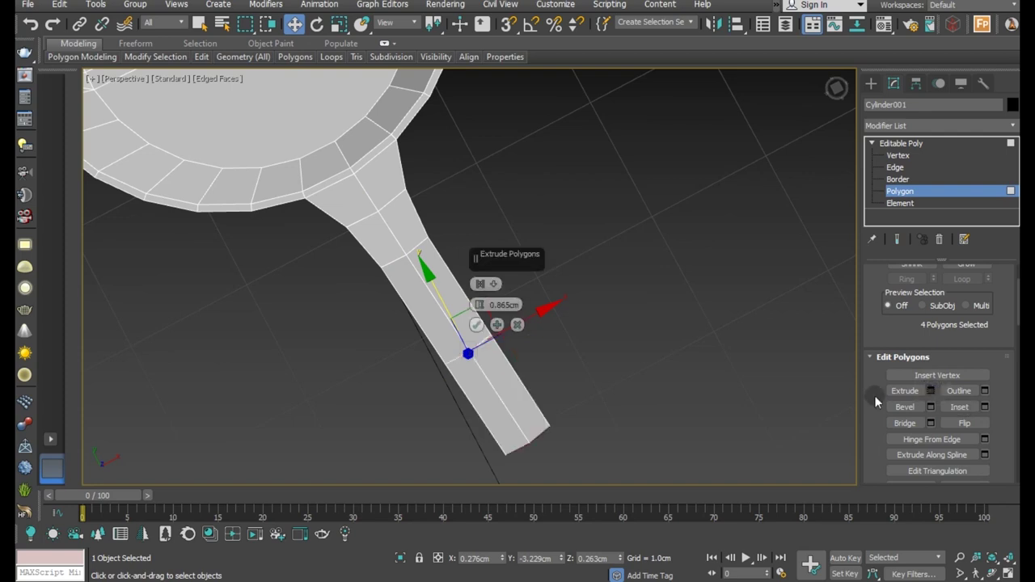
pyautogui.moveTo(504, 338)
pyautogui.keyDown('alt'); pyautogui.mouseDown(button='middle')
pyautogui.moveTo(596, 337)
pyautogui.moveTo(630, 262)
pyautogui.moveTo(653, 276)
pyautogui.mouseUp(button='middle'); pyautogui.keyUp('alt')
pyautogui.press('l')
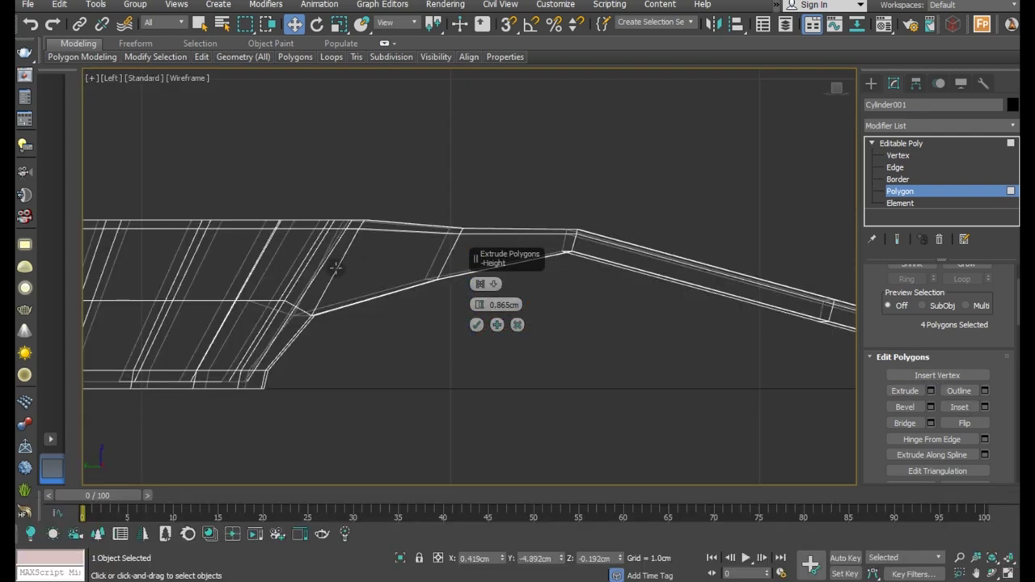
pyautogui.click(30, 24)
pyautogui.click(30, 24)
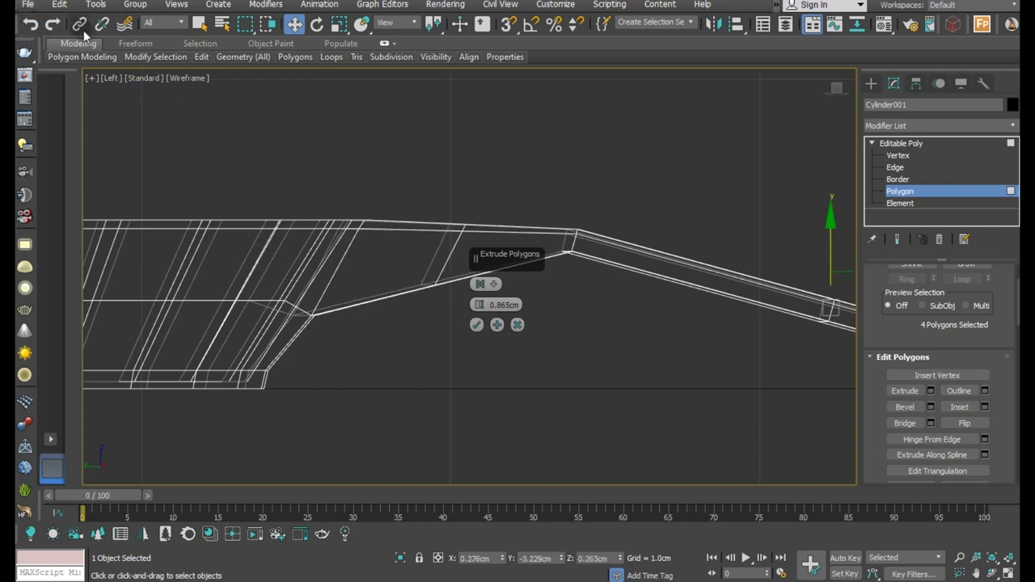
pyautogui.click(52, 23)
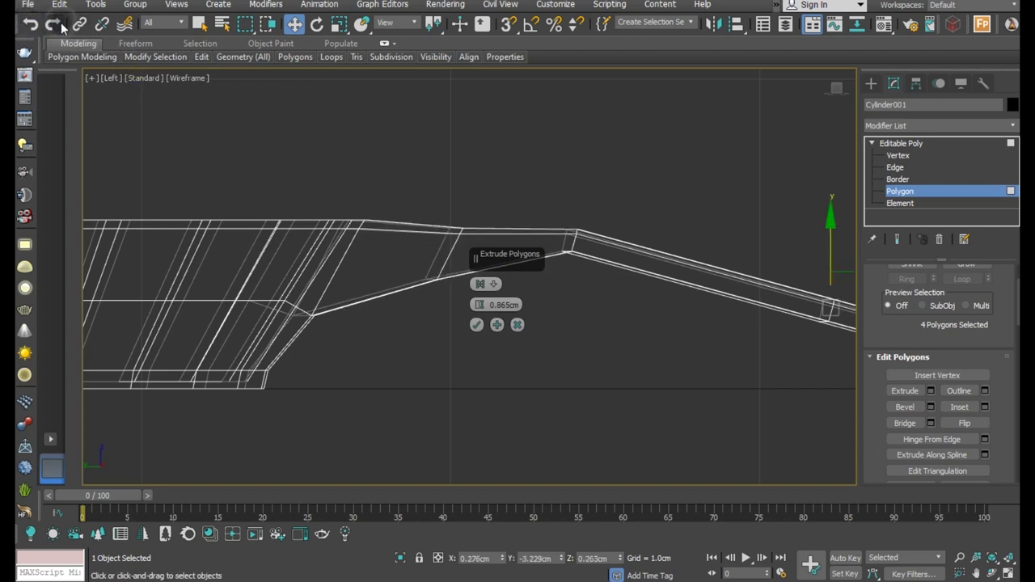
pyautogui.click(518, 324)
# Step: Move the four handle end faces up so the tip runs nearly level
pyautogui.moveTo(587, 334); pyautogui.dragTo(502, 324, button='middle')
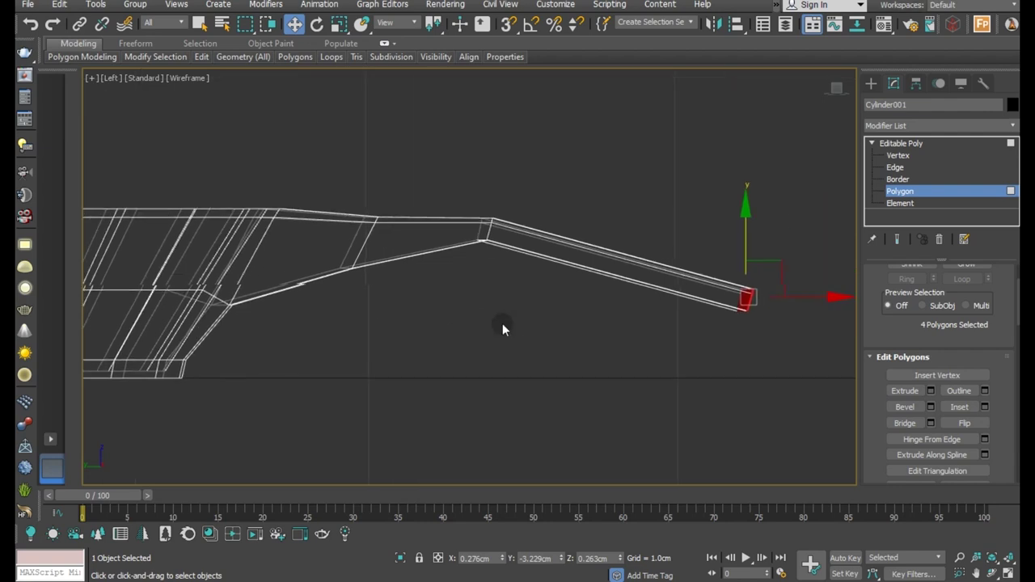
pyautogui.click(30, 23)
pyautogui.click(51, 24)
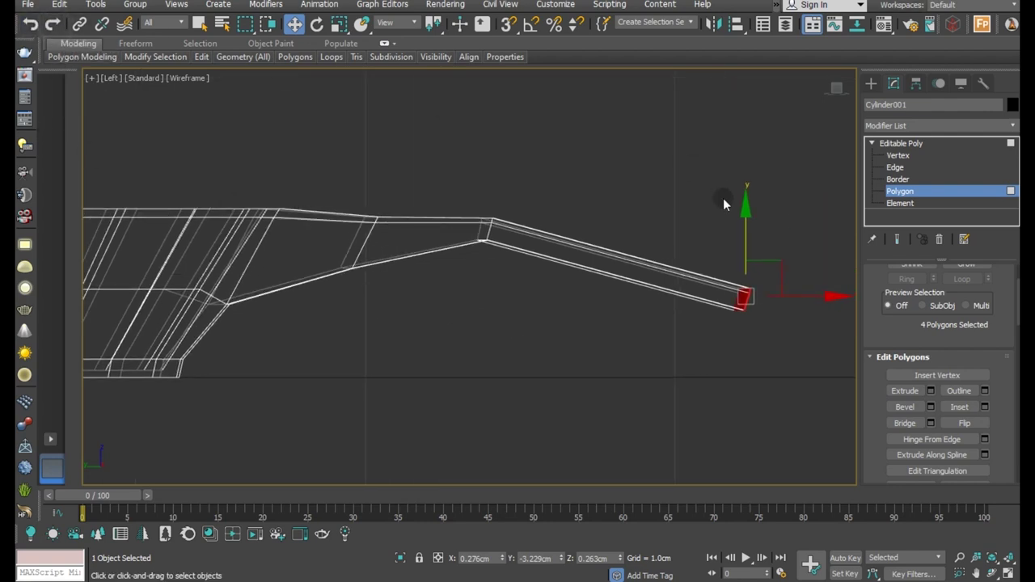
pyautogui.moveTo(737, 189); pyautogui.dragTo(735, 178)
# Step: Extrude the handle's end faces by 0.518cm
pyautogui.press('p')
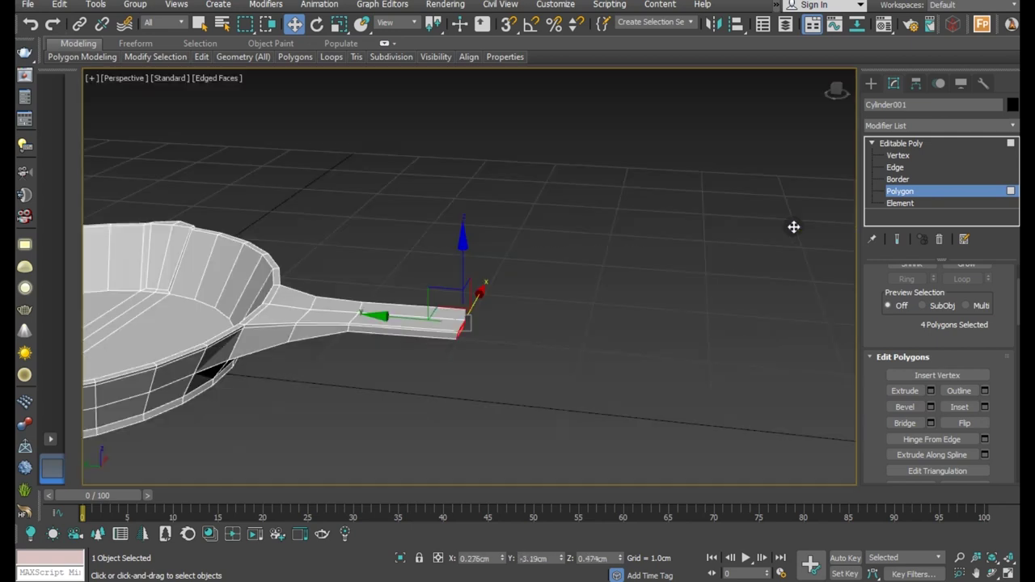
pyautogui.keyDown('alt'); pyautogui.moveTo(550, 291); pyautogui.dragTo(566, 308, button='middle'); pyautogui.keyUp('alt')
pyautogui.scroll(2, 462, 323)
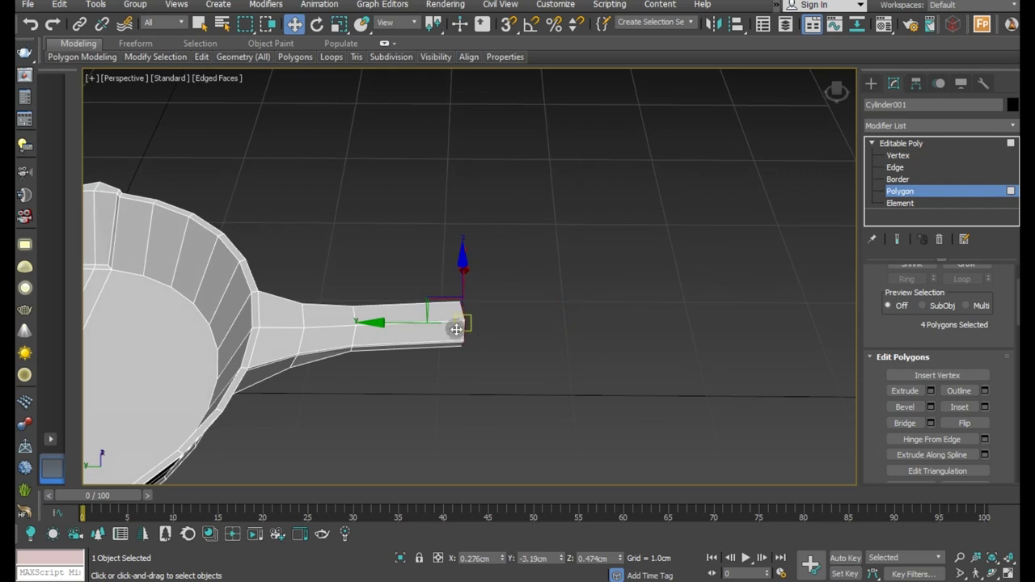
pyautogui.scroll(2, 426, 327)
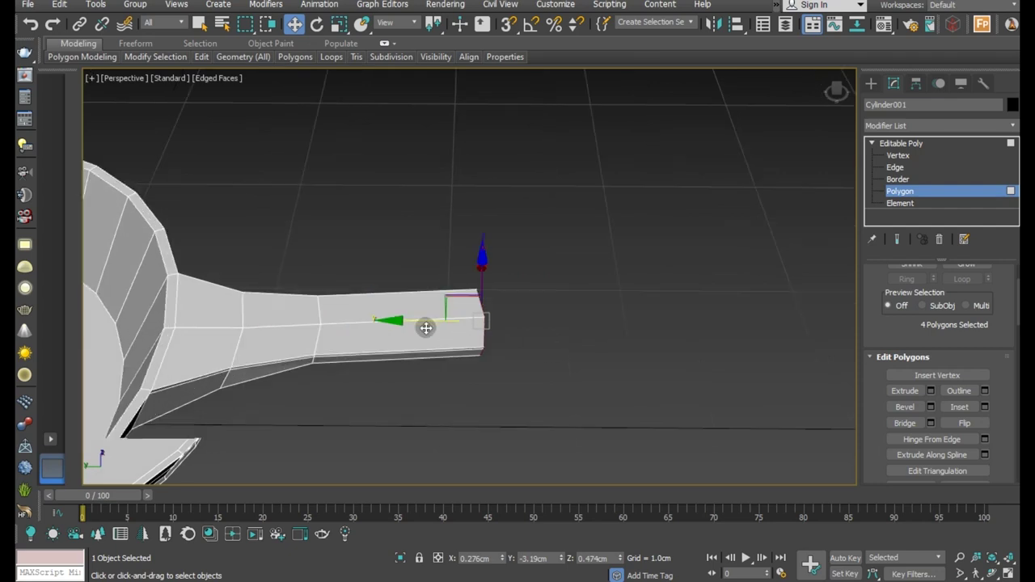
pyautogui.click(931, 392)
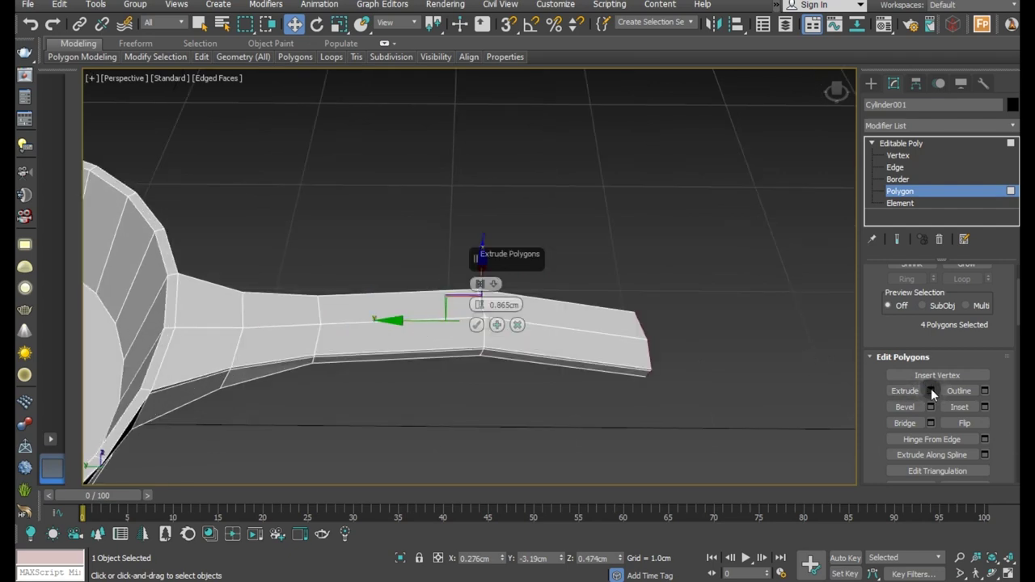
pyautogui.press('l')
pyautogui.moveTo(443, 289); pyautogui.dragTo(315, 311, button='middle')
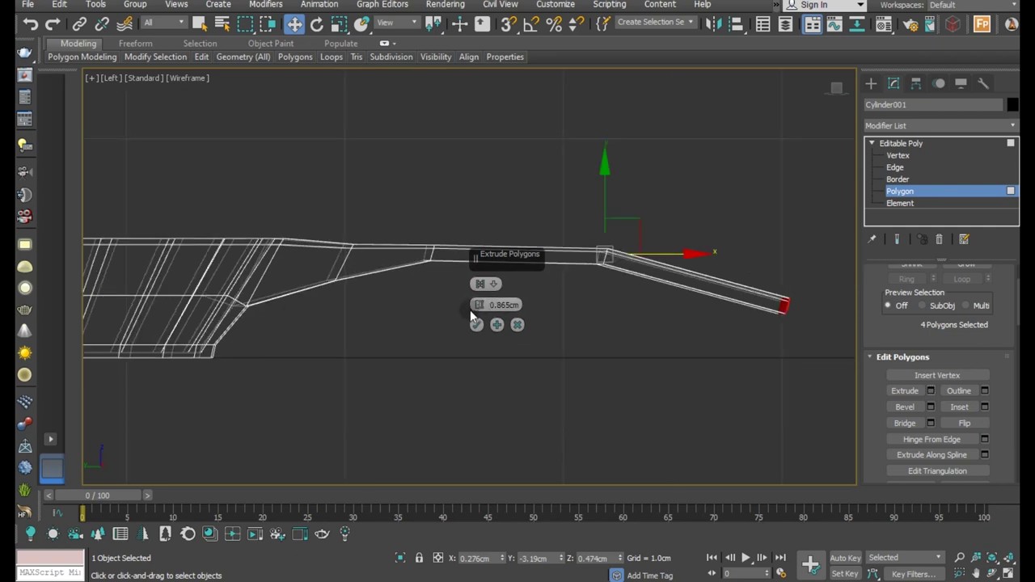
pyautogui.moveTo(484, 308); pyautogui.dragTo(484, 344)
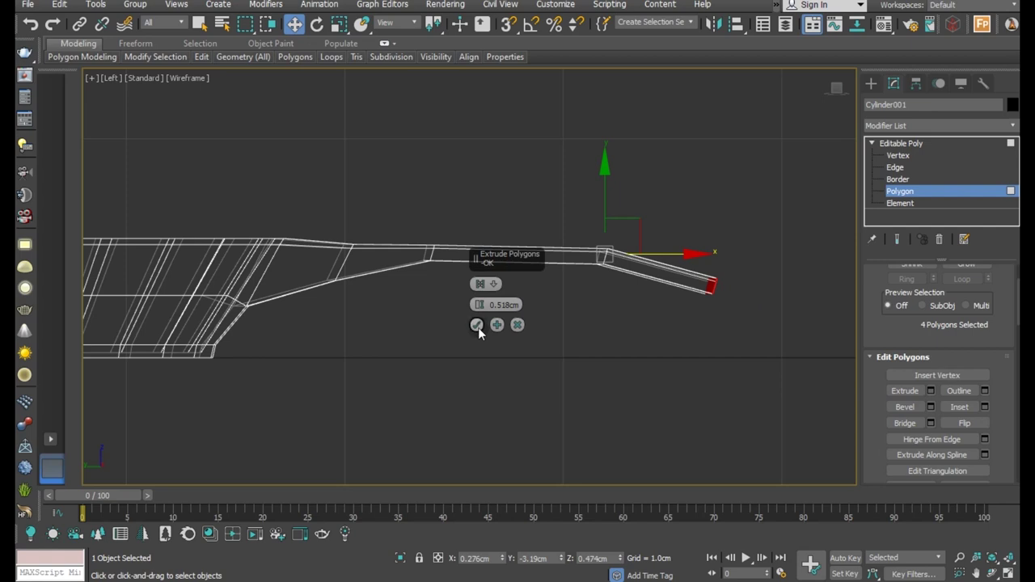
pyautogui.click(476, 325)
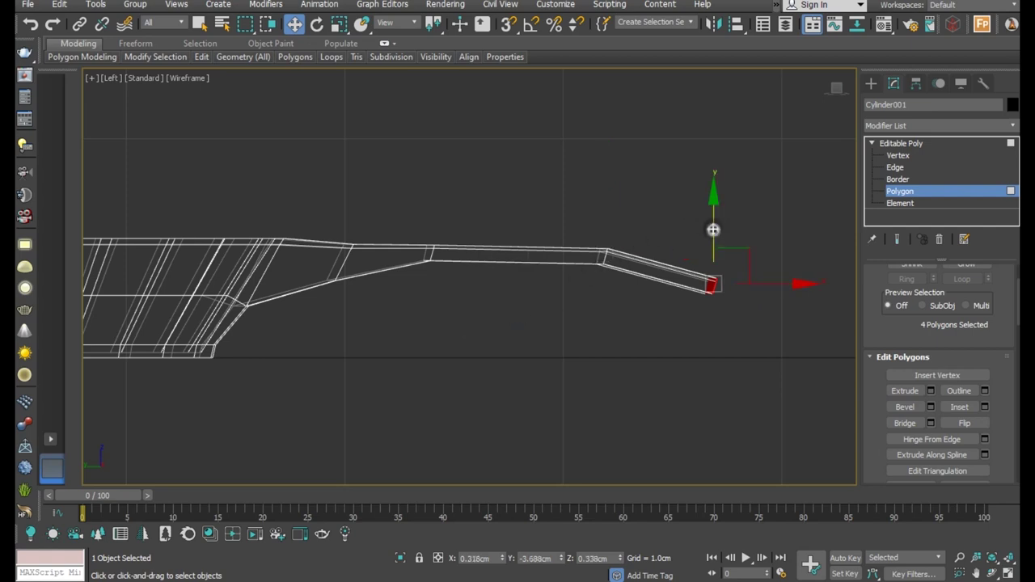
# Step: At Vertex level, scale down the vertex ring partway along the handle
pyautogui.press('p')
pyautogui.moveTo(590, 350)
pyautogui.keyDown('alt'); pyautogui.mouseDown(button='middle')
pyautogui.moveTo(520, 381)
pyautogui.moveTo(513, 289)
pyautogui.moveTo(508, 350)
pyautogui.mouseUp(button='middle'); pyautogui.keyUp('alt')
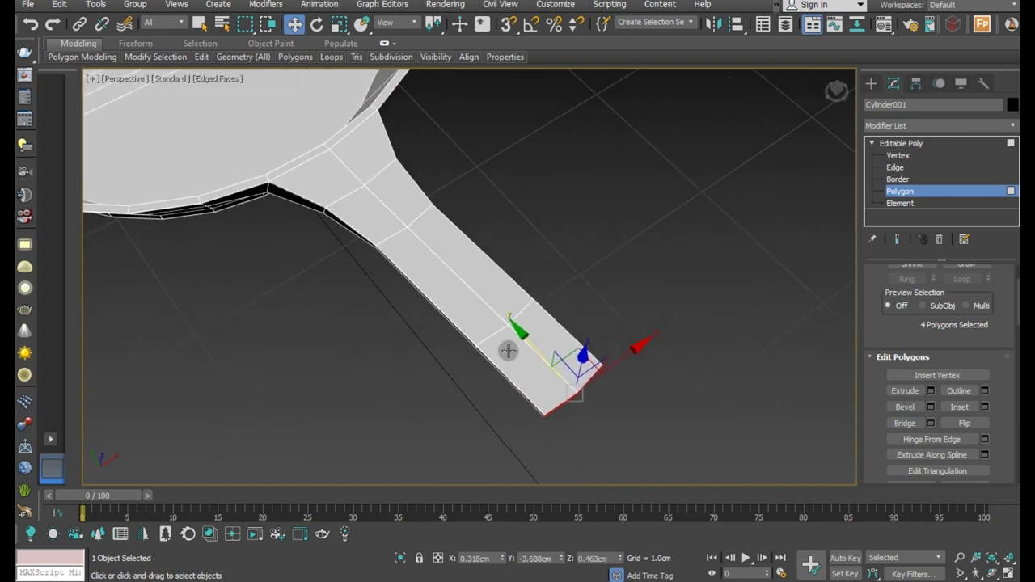
pyautogui.click(898, 155)
pyautogui.moveTo(618, 274)
pyautogui.keyDown('alt'); pyautogui.mouseDown(button='middle')
pyautogui.moveTo(591, 307)
pyautogui.moveTo(467, 333)
pyautogui.moveTo(472, 300)
pyautogui.moveTo(363, 215)
pyautogui.mouseUp(button='middle'); pyautogui.keyUp('alt')
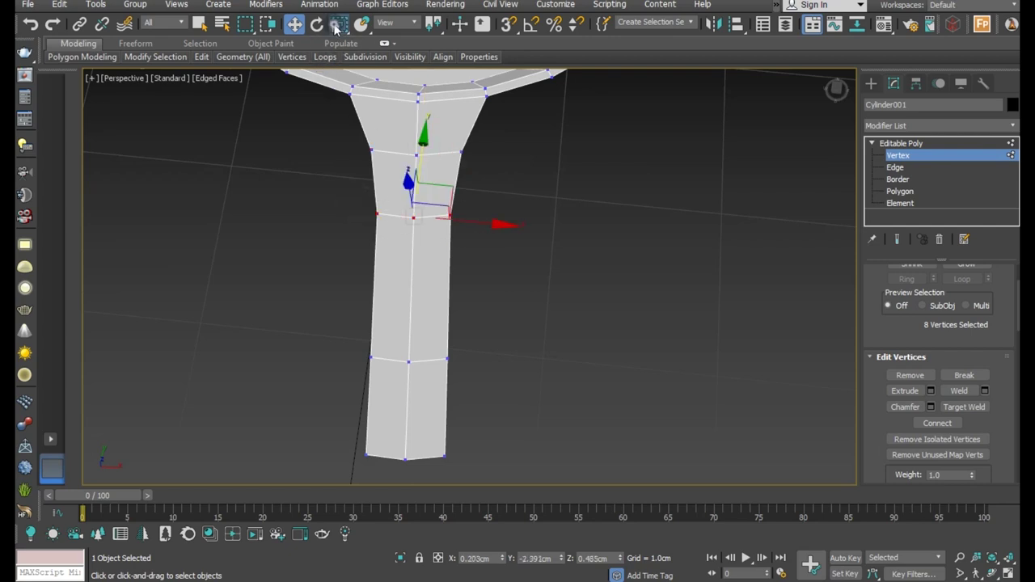
pyautogui.click(339, 24)
pyautogui.moveTo(421, 220); pyautogui.dragTo(424, 241)
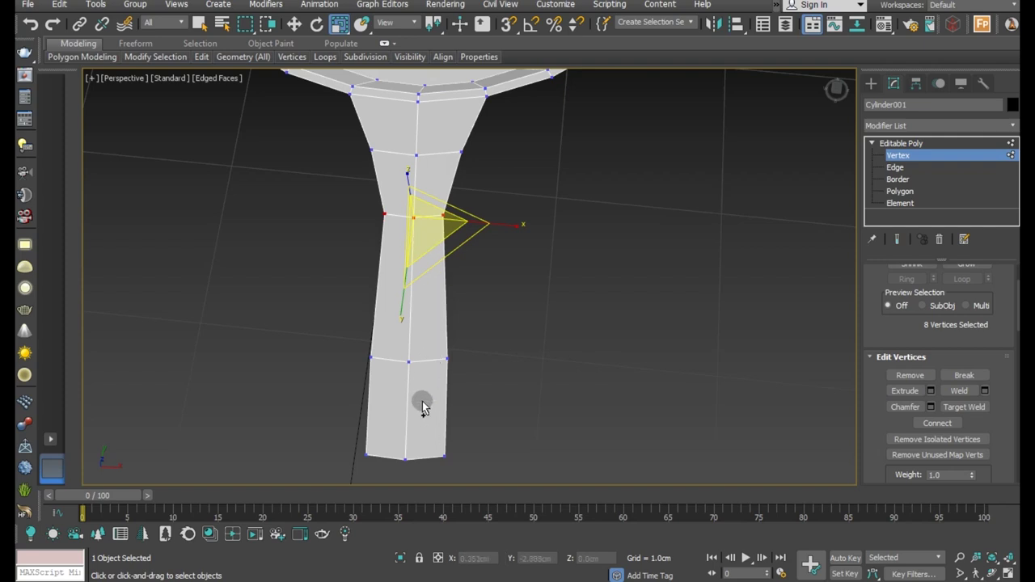
# Step: Pull the middle tip vertex out about 0.095cm into a point
pyautogui.moveTo(415, 486); pyautogui.dragTo(426, 434)
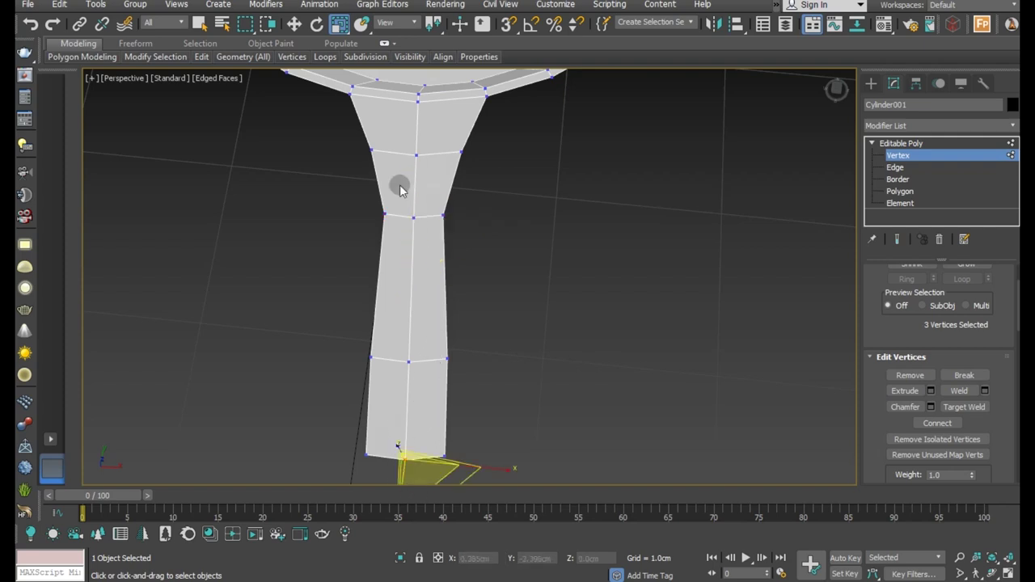
pyautogui.click(295, 25)
pyautogui.scroll(-3, 438, 309)
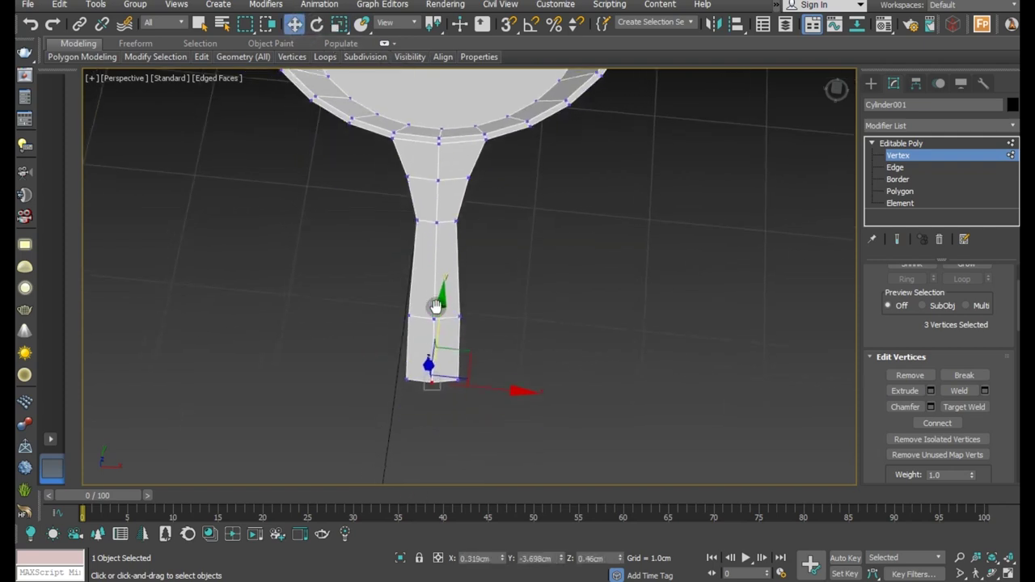
pyautogui.moveTo(437, 309); pyautogui.dragTo(439, 321)
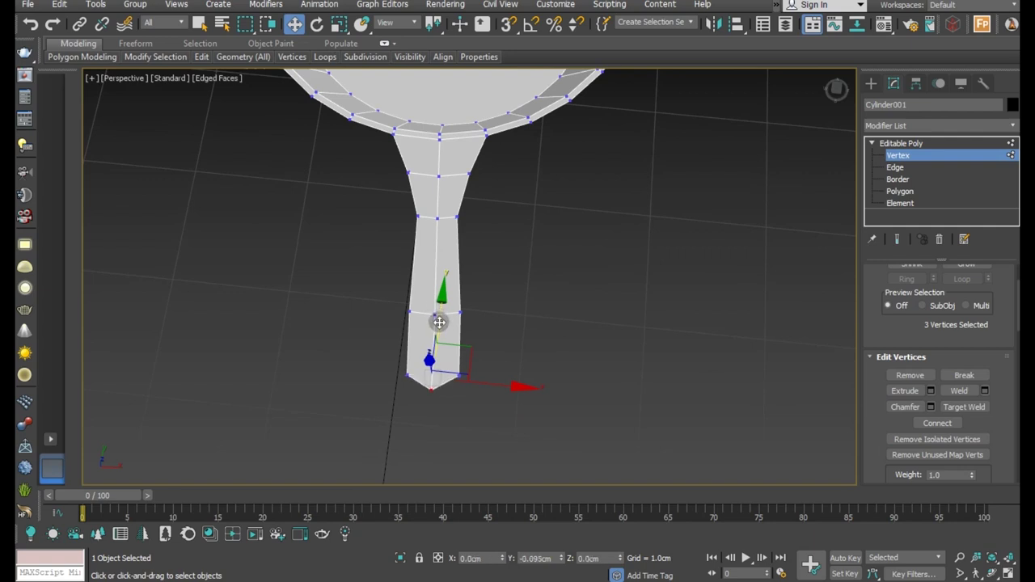
pyautogui.moveTo(465, 374)
pyautogui.keyDown('alt'); pyautogui.mouseDown(button='middle')
pyautogui.moveTo(625, 315)
pyautogui.moveTo(343, 447)
pyautogui.moveTo(362, 392)
pyautogui.moveTo(319, 345)
pyautogui.mouseUp(button='middle'); pyautogui.keyUp('alt')
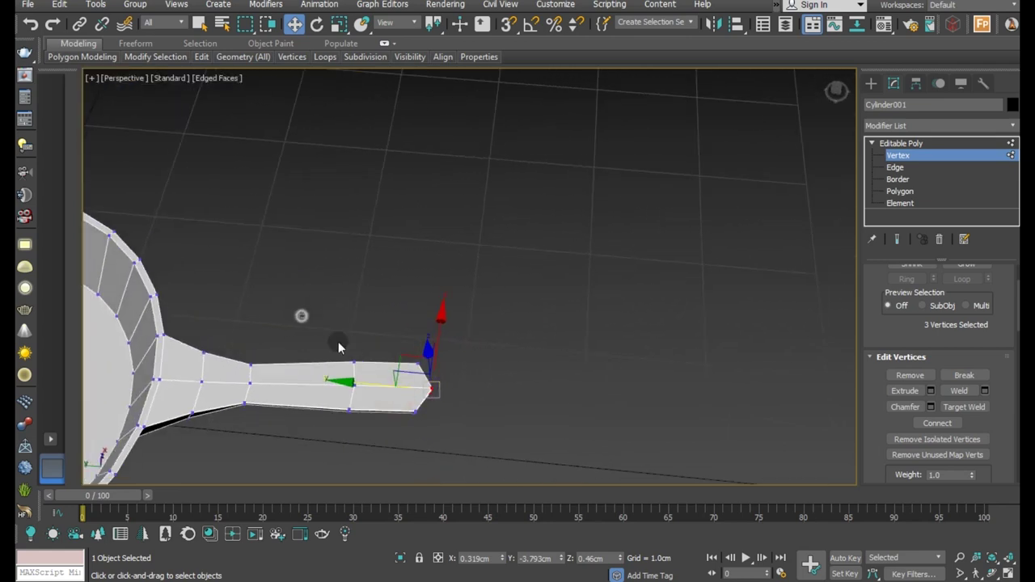
# Step: Nudge a top-edge vertex and the tip vertex of the handle slightly lower
pyautogui.moveTo(338, 348); pyautogui.dragTo(547, 475)
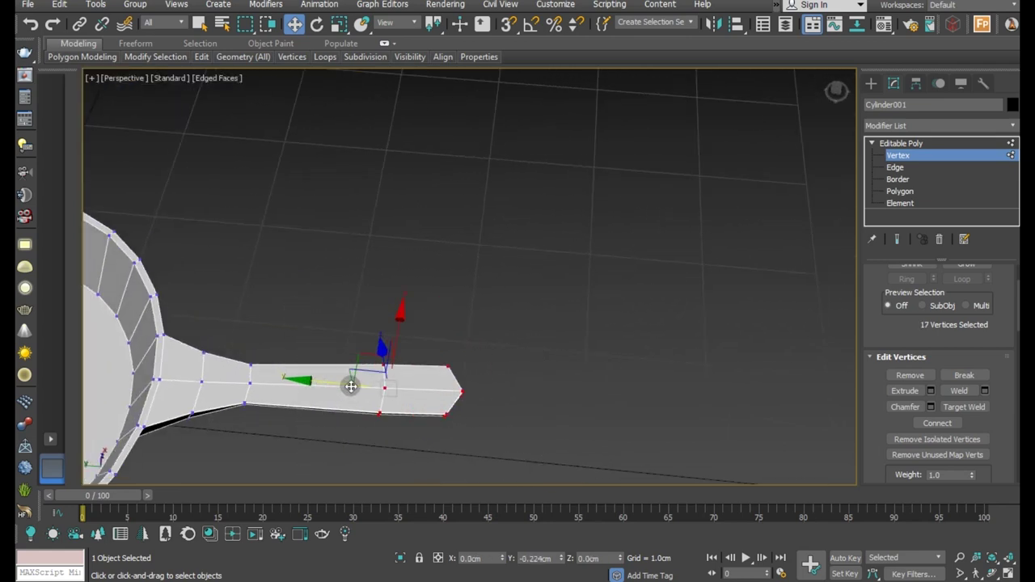
pyautogui.moveTo(488, 406)
pyautogui.keyDown('alt'); pyautogui.mouseDown(button='middle')
pyautogui.moveTo(421, 421)
pyautogui.moveTo(436, 376)
pyautogui.moveTo(406, 434)
pyautogui.moveTo(393, 388)
pyautogui.moveTo(455, 292)
pyautogui.mouseUp(button='middle'); pyautogui.keyUp('alt')
pyautogui.moveTo(476, 336)
pyautogui.keyDown('alt'); pyautogui.mouseDown(button='middle')
pyautogui.moveTo(473, 362)
pyautogui.moveTo(488, 294)
pyautogui.mouseUp(button='middle'); pyautogui.keyUp('alt')
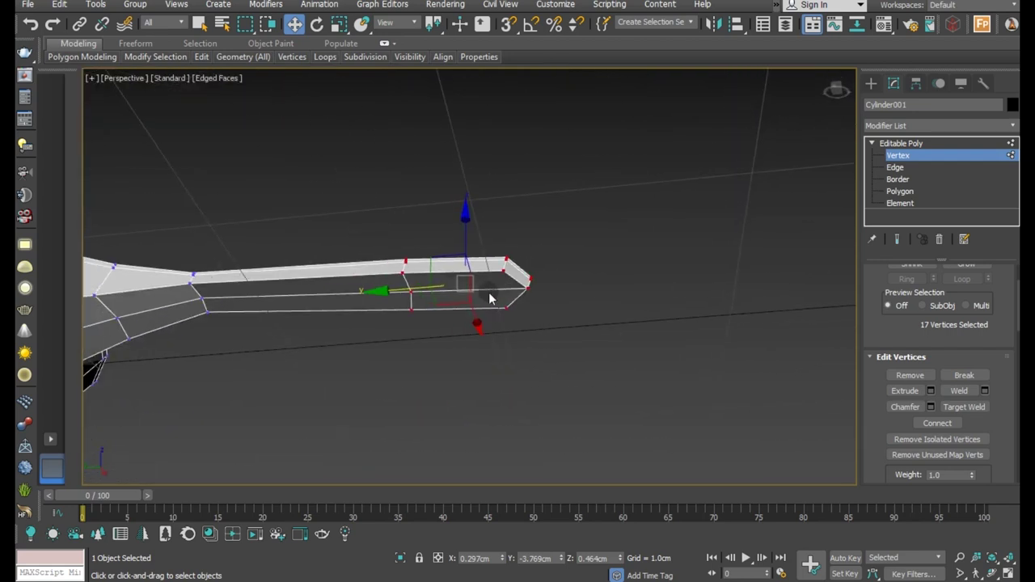
pyautogui.click(605, 318)
pyautogui.click(410, 292)
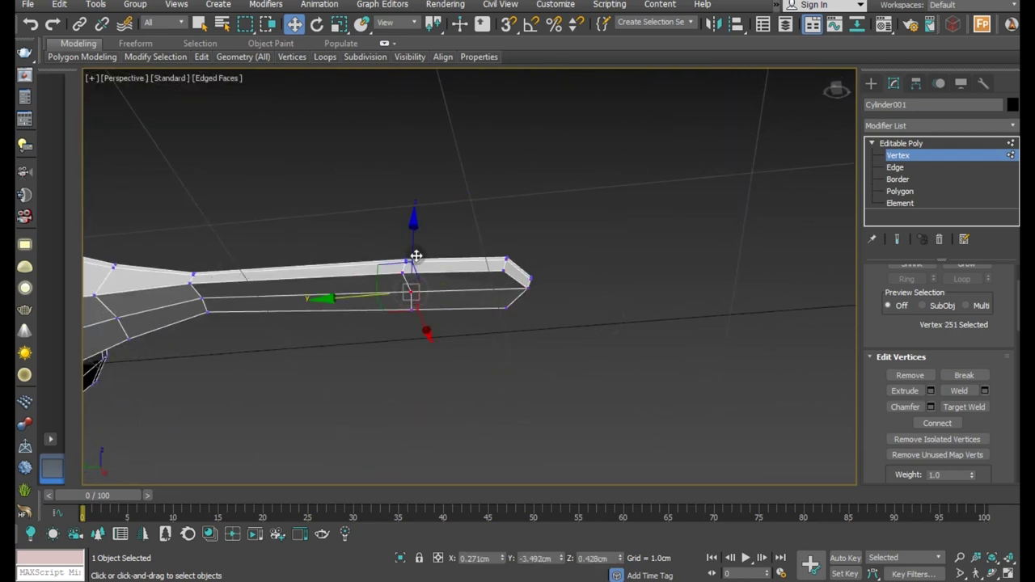
pyautogui.keyDown('ctrl'); pyautogui.click(524, 289); pyautogui.keyUp('ctrl')
pyautogui.moveTo(470, 242); pyautogui.dragTo(473, 257)
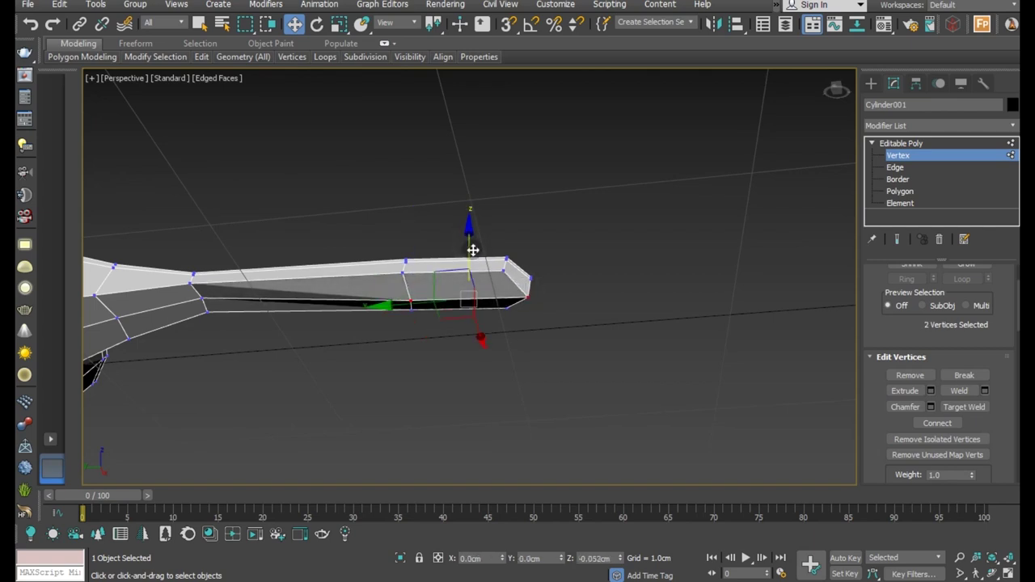
# Step: Lower two vertices where the handle meets the bowl
pyautogui.click(203, 299)
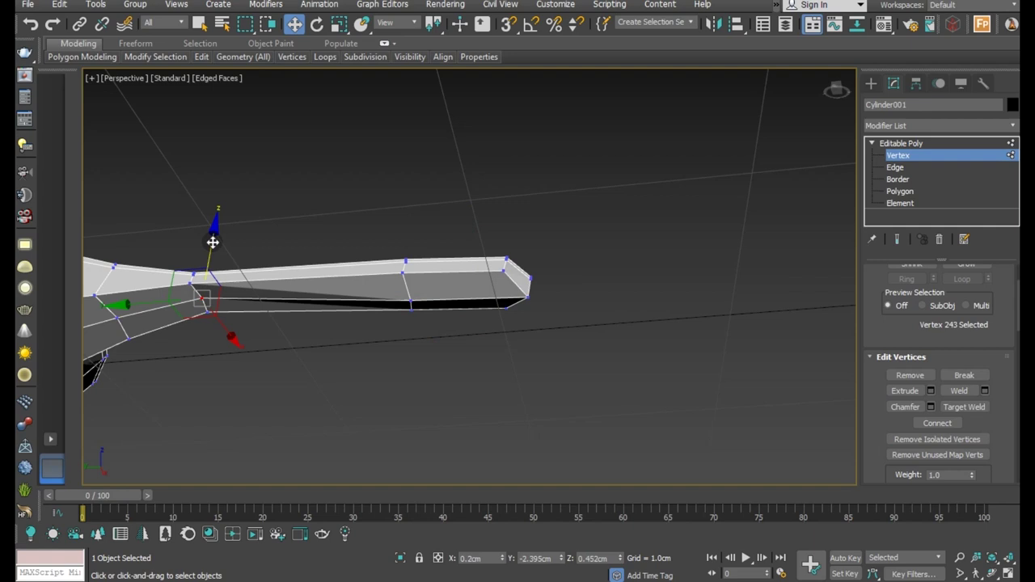
pyautogui.moveTo(211, 241); pyautogui.dragTo(211, 257)
pyautogui.moveTo(210, 258)
pyautogui.keyDown('alt'); pyautogui.mouseDown(button='middle')
pyautogui.moveTo(261, 289)
pyautogui.moveTo(341, 267)
pyautogui.mouseUp(button='middle'); pyautogui.keyUp('alt')
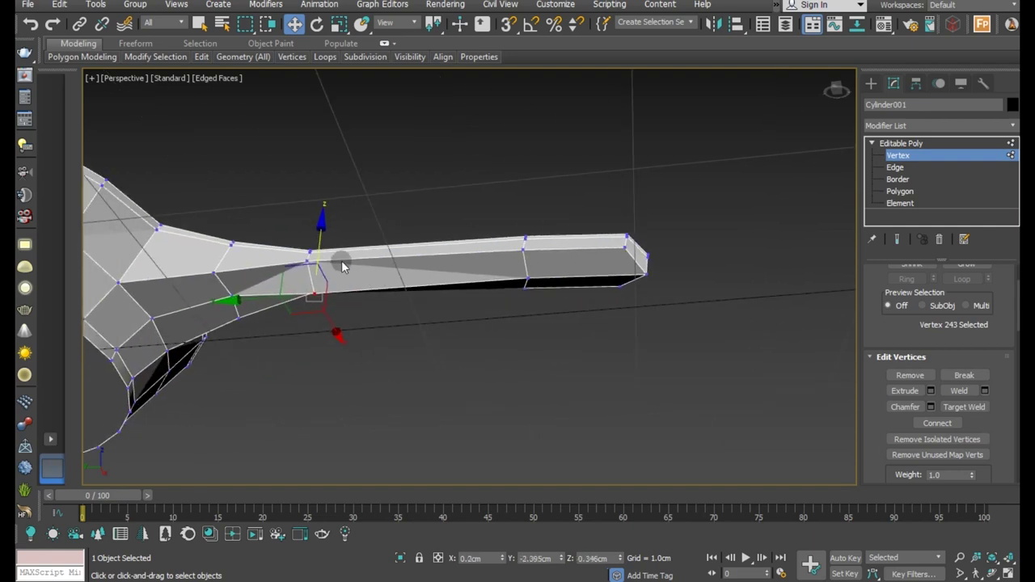
pyautogui.moveTo(242, 244); pyautogui.dragTo(244, 247)
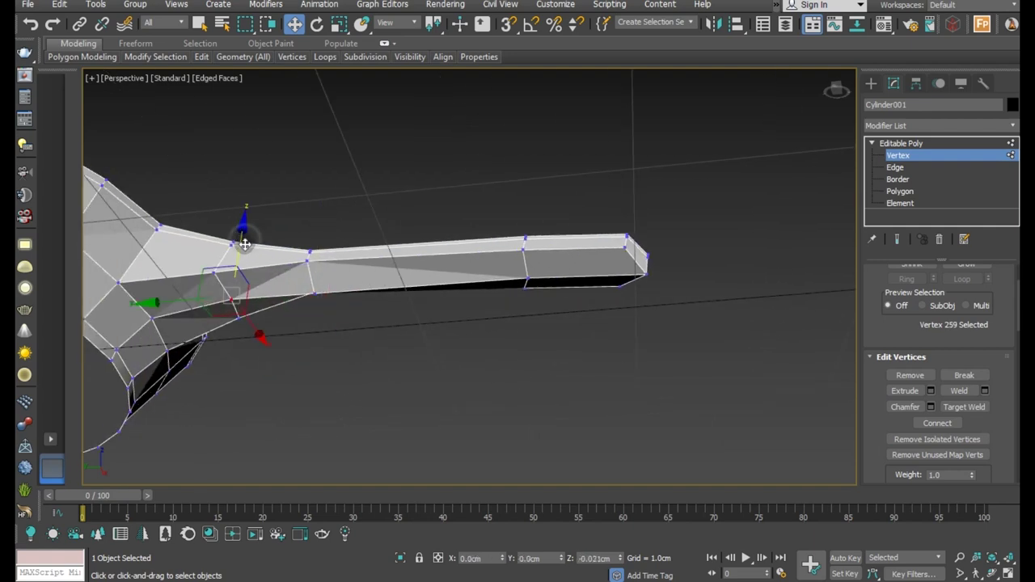
pyautogui.moveTo(348, 321)
pyautogui.keyDown('alt'); pyautogui.mouseDown(button='middle')
pyautogui.moveTo(287, 368)
pyautogui.moveTo(380, 318)
pyautogui.moveTo(439, 309)
pyautogui.mouseUp(button='middle'); pyautogui.keyUp('alt')
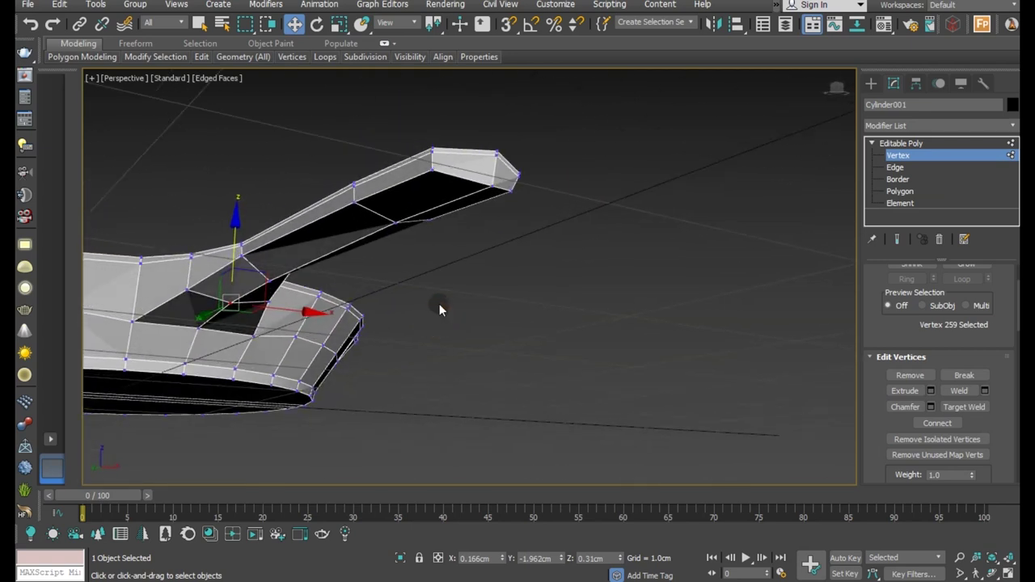
# Step: Raise the two handle tip vertices and lower a vertex near the handle's join
pyautogui.scroll(3, 450, 181)
pyautogui.click(402, 167)
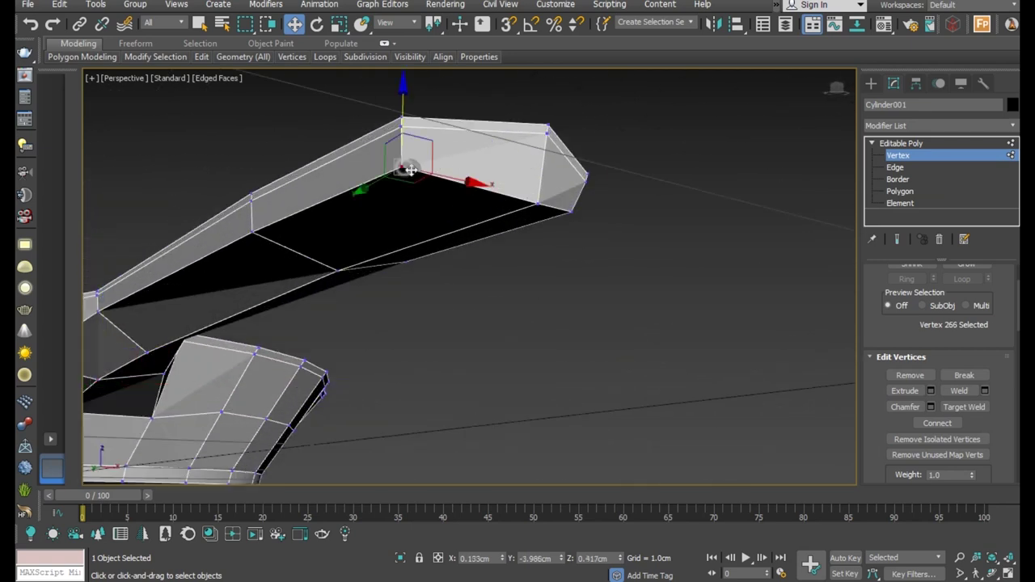
pyautogui.keyDown('ctrl'); pyautogui.click(571, 214); pyautogui.keyUp('ctrl')
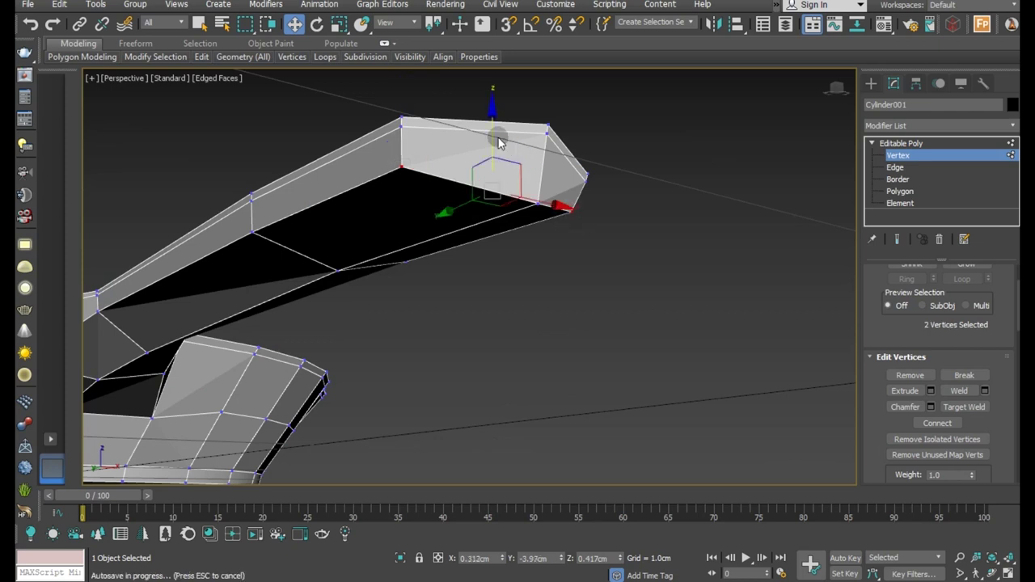
pyautogui.moveTo(492, 120); pyautogui.dragTo(493, 104)
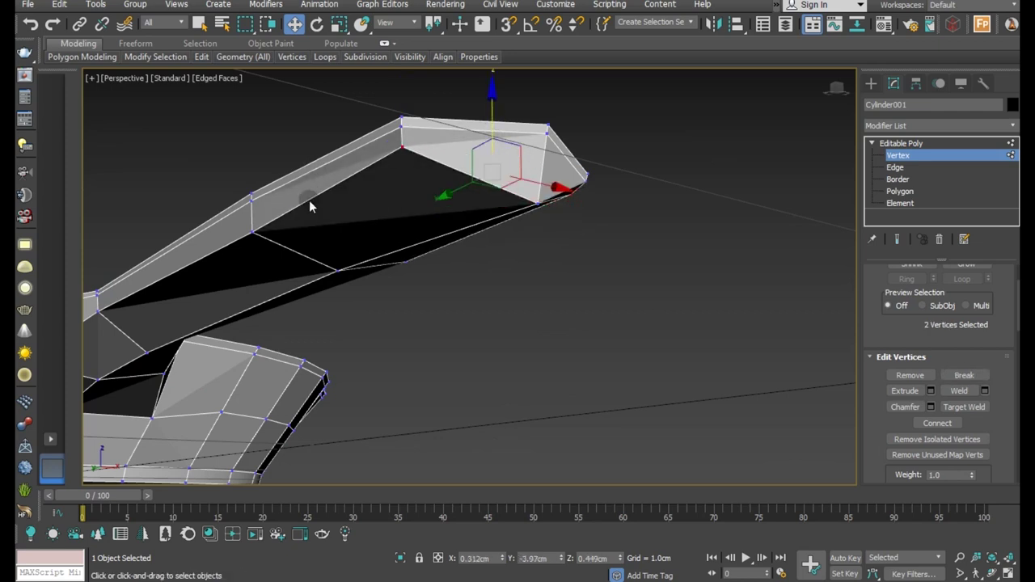
pyautogui.keyDown('alt'); pyautogui.moveTo(275, 233); pyautogui.dragTo(369, 236, button='middle'); pyautogui.keyUp('alt')
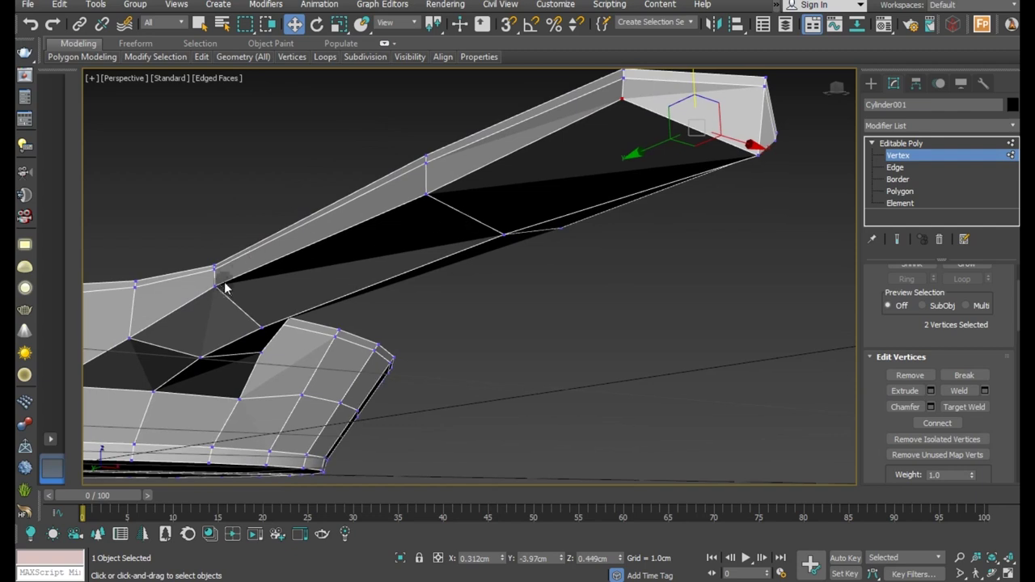
pyautogui.click(213, 293)
pyautogui.moveTo(215, 244); pyautogui.dragTo(229, 260)
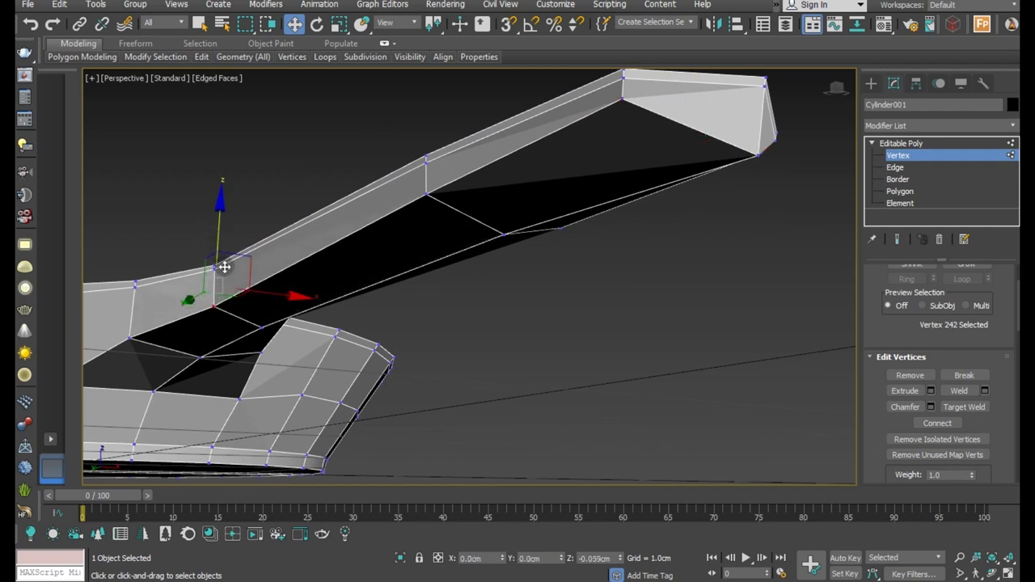
# Step: Lower two more vertices along the handle's top edge
pyautogui.scroll(-2, 229, 260)
pyautogui.moveTo(397, 287)
pyautogui.keyDown('alt'); pyautogui.mouseDown(button='middle')
pyautogui.moveTo(334, 286)
pyautogui.moveTo(160, 239)
pyautogui.mouseUp(button='middle'); pyautogui.keyUp('alt')
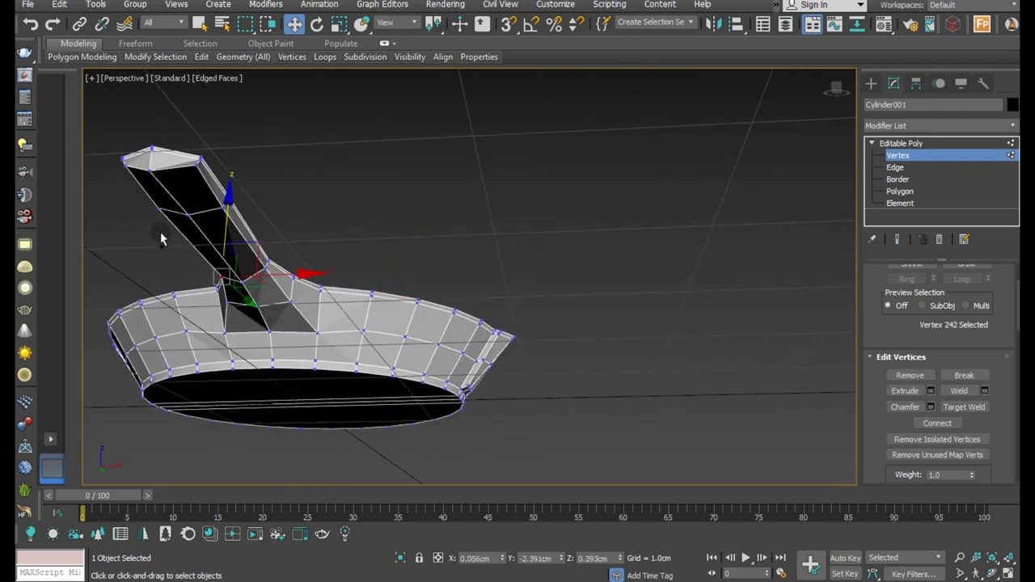
pyautogui.keyDown('alt'); pyautogui.moveTo(255, 237); pyautogui.dragTo(374, 267, button='middle'); pyautogui.keyUp('alt')
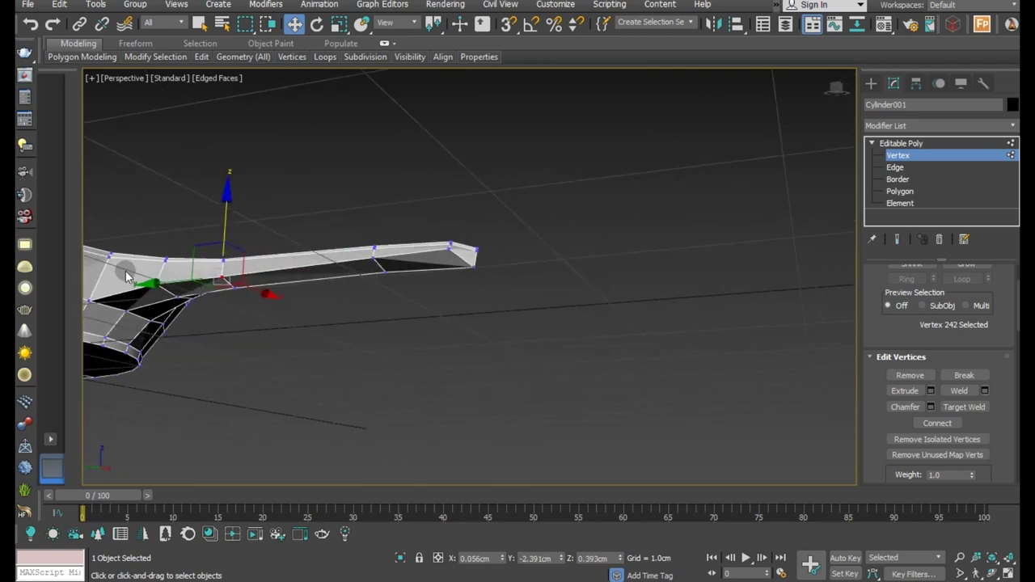
pyautogui.scroll(2, 127, 277)
pyautogui.click(198, 301)
pyautogui.moveTo(205, 251); pyautogui.dragTo(208, 255)
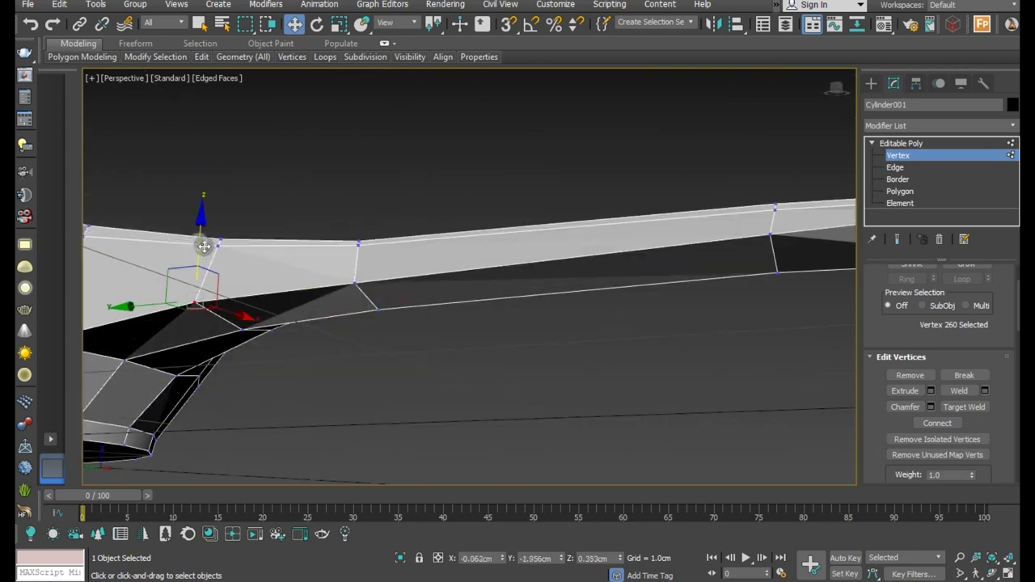
pyautogui.click(351, 280)
pyautogui.moveTo(356, 238); pyautogui.dragTo(359, 246)
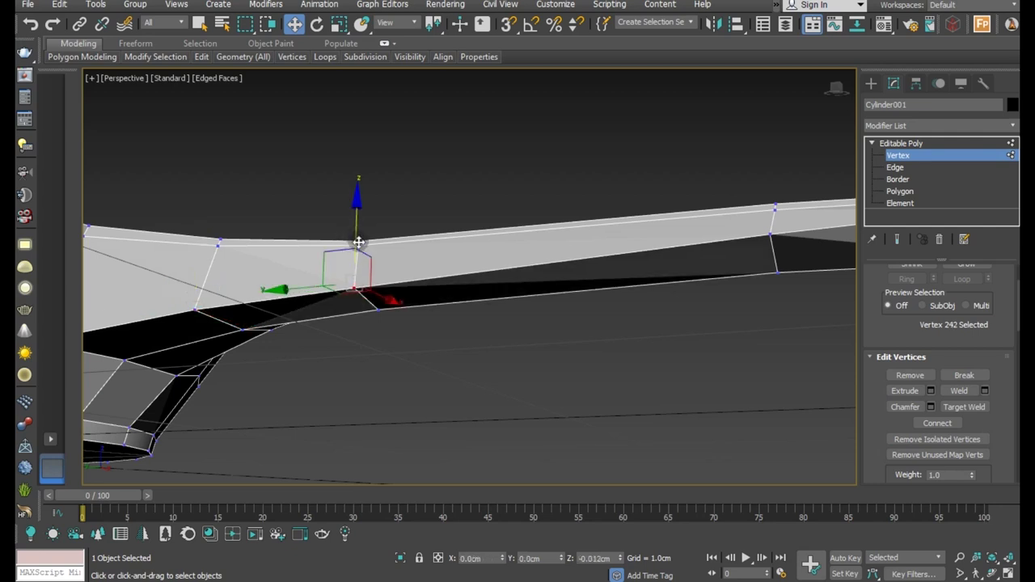
# Step: Lower a vertex near the tip and raise the handle's end corner vertex
pyautogui.keyDown('alt'); pyautogui.moveTo(369, 261); pyautogui.dragTo(675, 265, button='middle'); pyautogui.keyUp('alt')
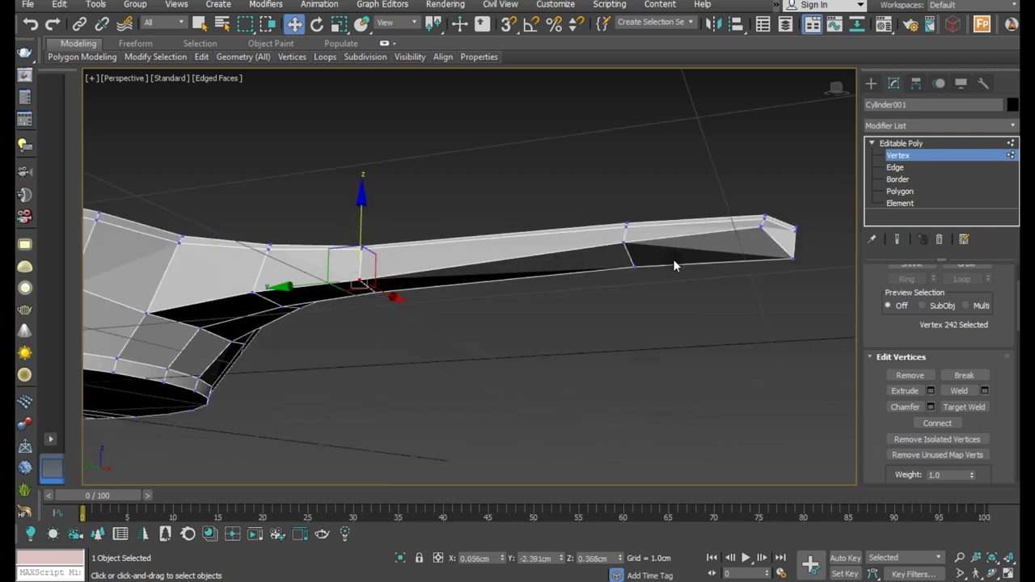
pyautogui.click(625, 227)
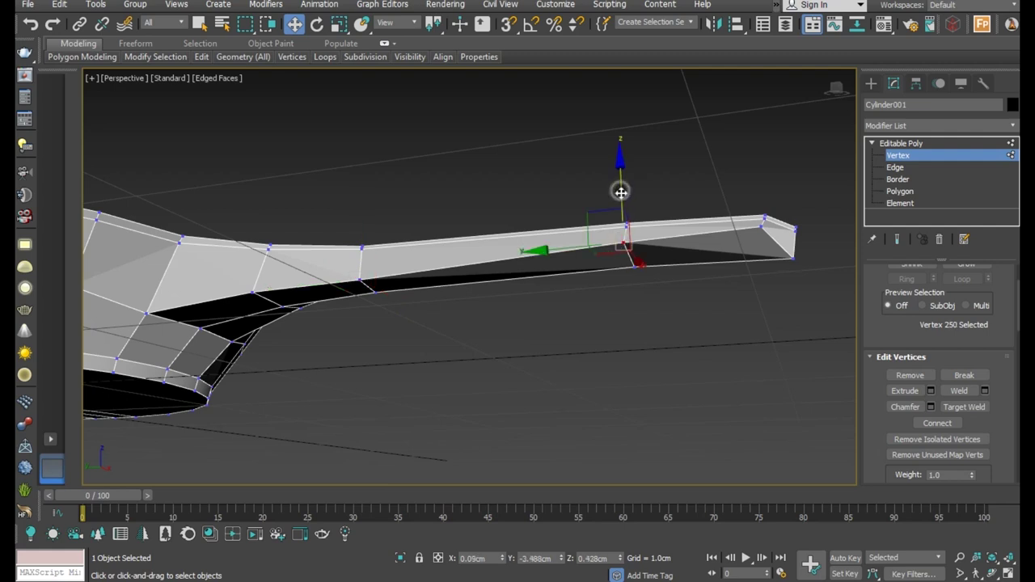
pyautogui.moveTo(620, 191); pyautogui.dragTo(620, 197)
pyautogui.click(791, 257)
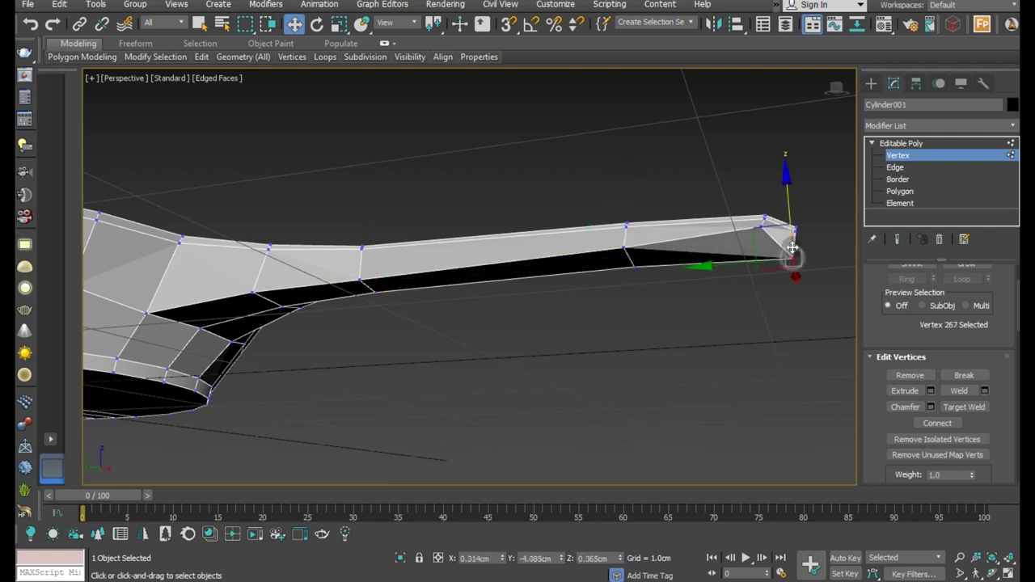
pyautogui.moveTo(792, 205); pyautogui.dragTo(787, 196)
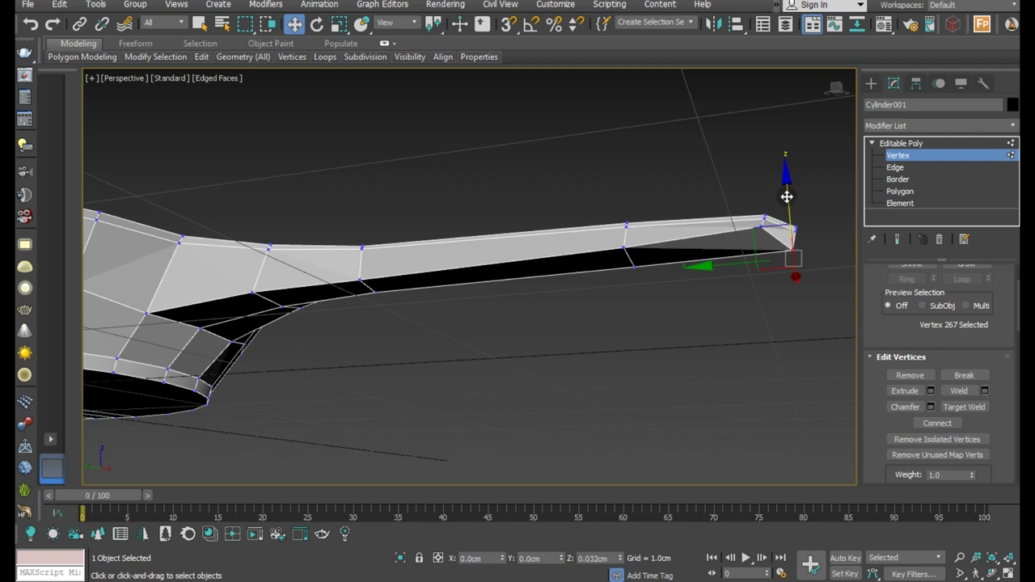
pyautogui.scroll(-3, 524, 339)
pyautogui.keyDown('alt'); pyautogui.moveTo(524, 339); pyautogui.dragTo(525, 439, button='middle'); pyautogui.keyUp('alt')
# Step: Select the middle eight-vertex loop on the handle and shift it toward the bowl
pyautogui.scroll(3, 513, 272)
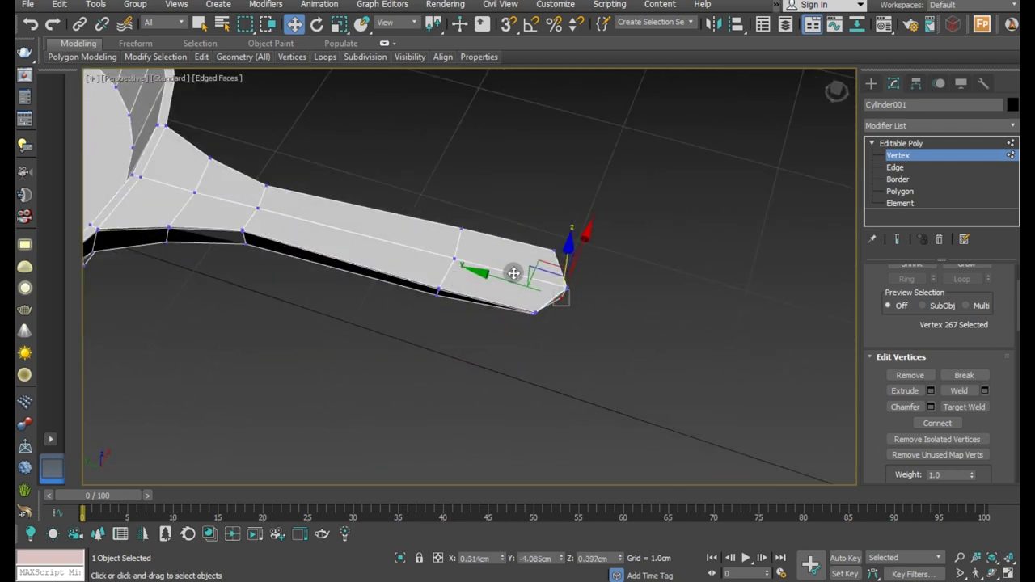
pyautogui.moveTo(424, 215); pyautogui.dragTo(504, 329)
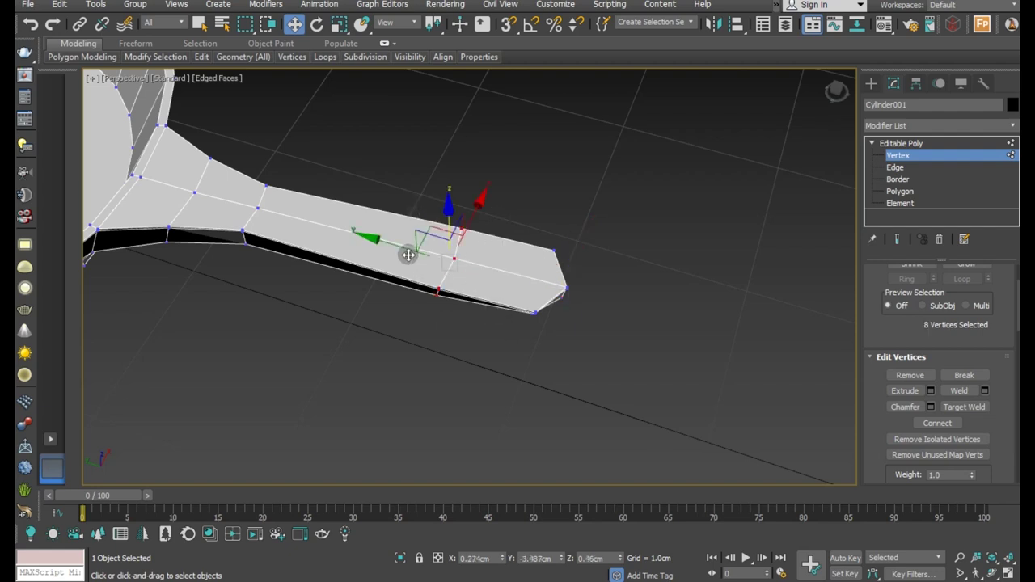
pyautogui.moveTo(369, 238); pyautogui.dragTo(355, 226)
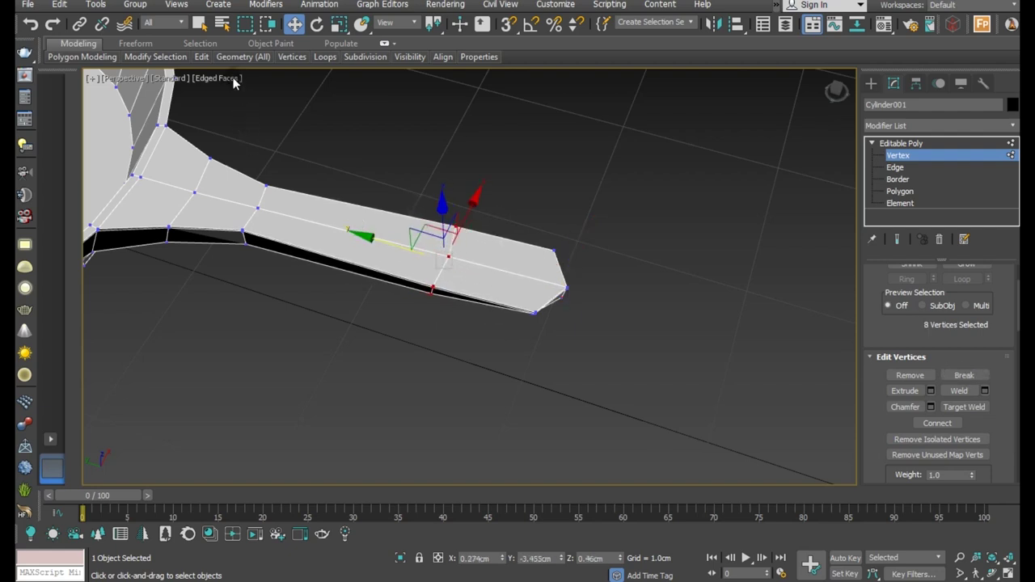
# Step: Insert two Swift Loop edge loops across the handle from the Edit ribbon
pyautogui.click(201, 57)
pyautogui.click(317, 91)
pyautogui.click(509, 283)
pyautogui.click(386, 235)
pyautogui.rightClick(386, 236)
# Step: In Polygon mode, select four faces in the middle of the handle
pyautogui.click(898, 192)
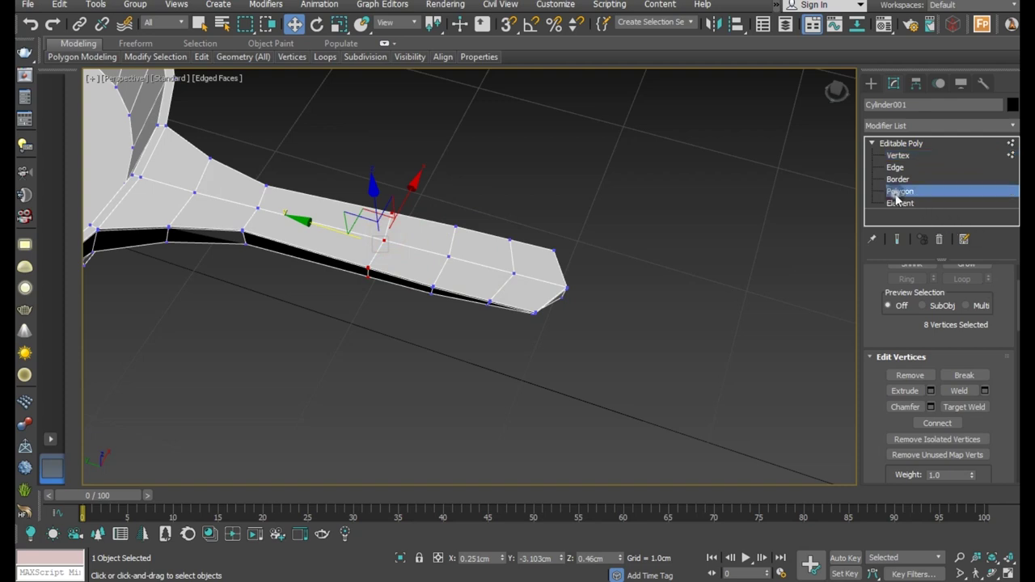
pyautogui.scroll(5, 461, 283)
pyautogui.click(601, 280)
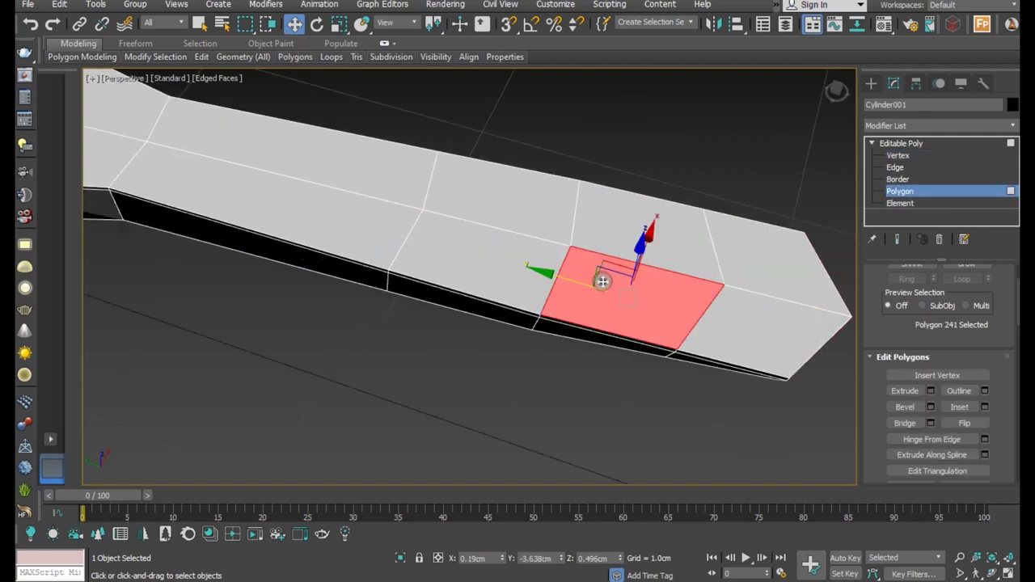
pyautogui.keyDown('ctrl'); pyautogui.click(520, 255); pyautogui.keyUp('ctrl')
pyautogui.keyDown('ctrl'); pyautogui.click(518, 222); pyautogui.keyUp('ctrl')
pyautogui.keyDown('ctrl'); pyautogui.click(622, 239); pyautogui.keyUp('ctrl')
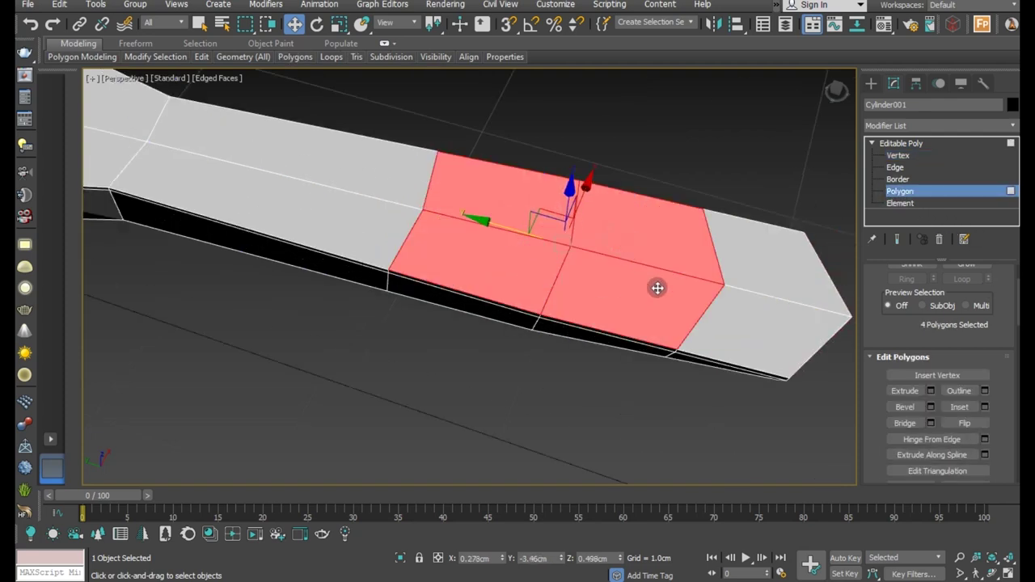
# Step: Add four more handle faces to complete the eight-face panel and start an Inset preview
pyautogui.keyDown('alt'); pyautogui.moveTo(656, 286); pyautogui.dragTo(621, 178, button='middle'); pyautogui.keyUp('alt')
pyautogui.keyDown('ctrl'); pyautogui.click(610, 279); pyautogui.keyUp('ctrl')
pyautogui.keyDown('ctrl'); pyautogui.click(591, 229); pyautogui.keyUp('ctrl')
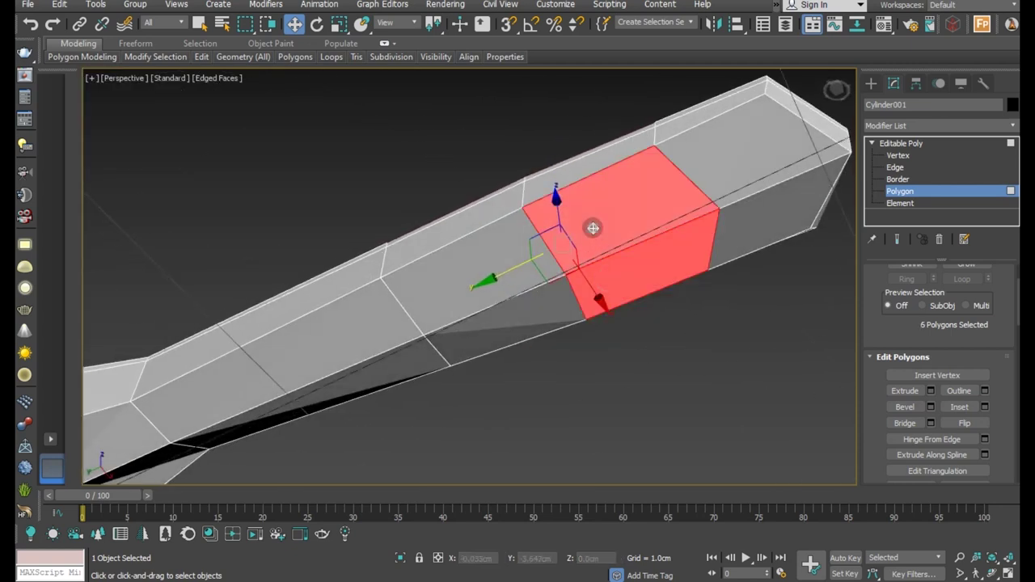
pyautogui.keyDown('ctrl'); pyautogui.click(477, 263); pyautogui.keyUp('ctrl')
pyautogui.keyDown('ctrl'); pyautogui.click(495, 318); pyautogui.keyUp('ctrl')
pyautogui.moveTo(525, 296)
pyautogui.keyDown('alt'); pyautogui.mouseDown(button='middle')
pyautogui.moveTo(654, 292)
pyautogui.moveTo(663, 363)
pyautogui.moveTo(649, 397)
pyautogui.moveTo(671, 408)
pyautogui.mouseUp(button='middle'); pyautogui.keyUp('alt')
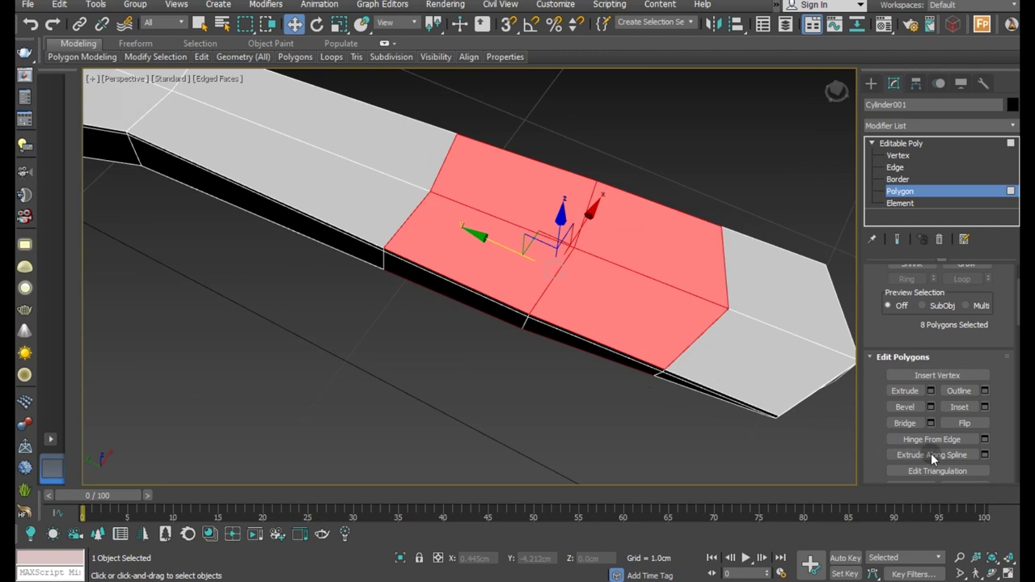
pyautogui.click(985, 407)
# Step: Inset the eight middle handle faces by about 0.07cm and confirm
pyautogui.moveTo(422, 306)
pyautogui.keyDown('alt'); pyautogui.mouseDown(button='middle')
pyautogui.moveTo(549, 363)
pyautogui.moveTo(478, 307)
pyautogui.mouseUp(button='middle'); pyautogui.keyUp('alt')
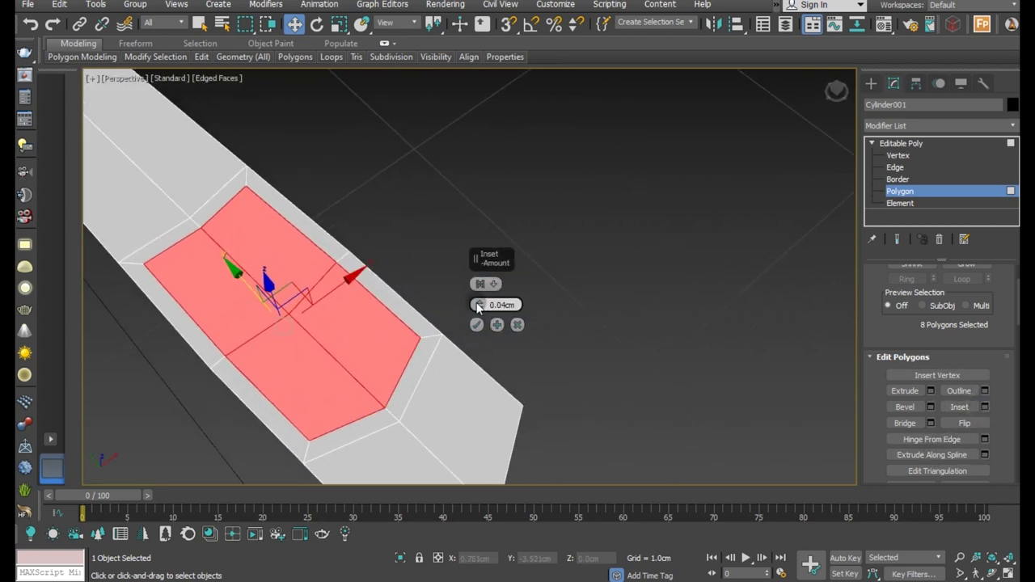
pyautogui.moveTo(478, 305); pyautogui.dragTo(473, 295)
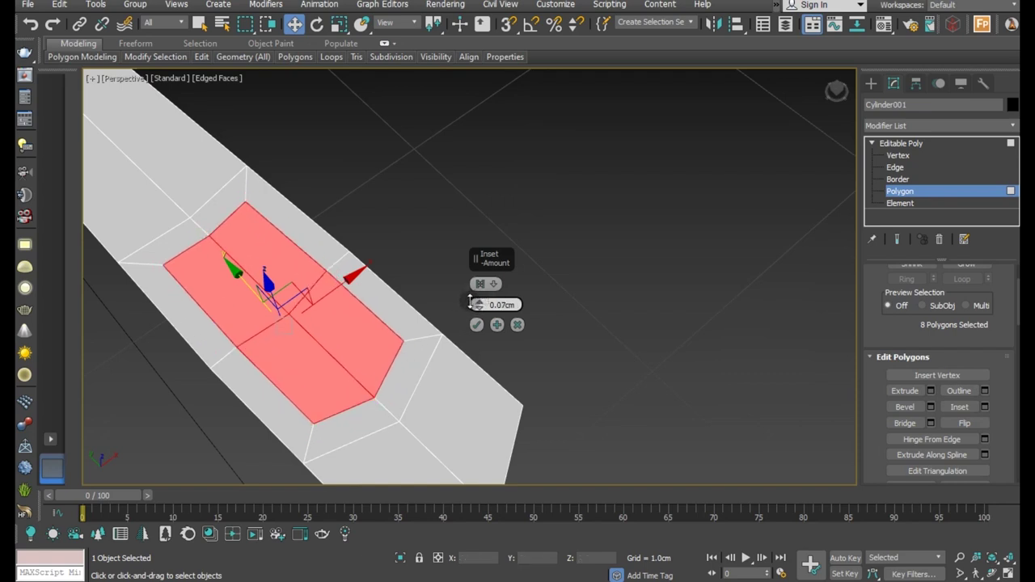
pyautogui.click(476, 324)
pyautogui.moveTo(421, 345); pyautogui.dragTo(462, 330, button='middle')
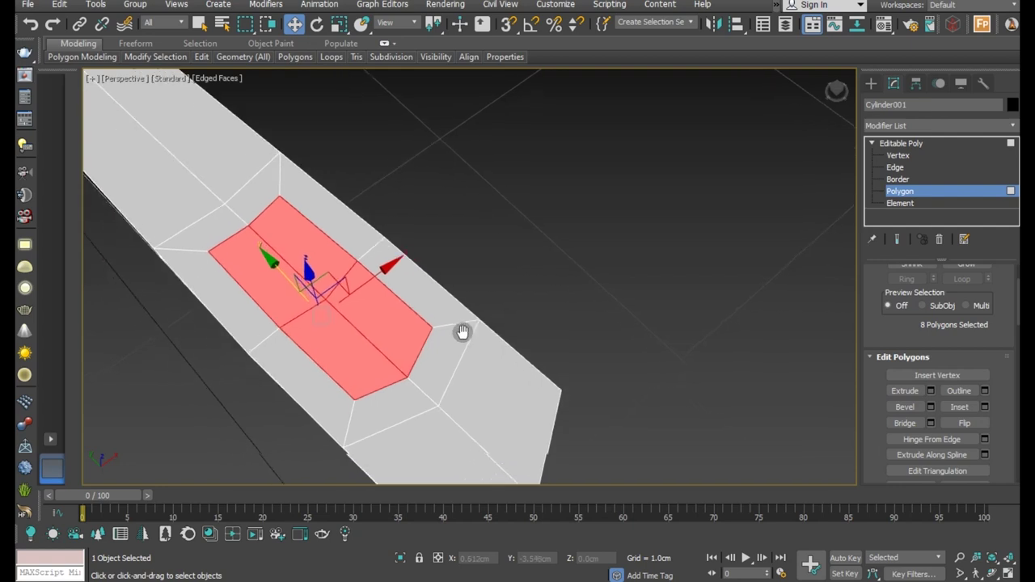
# Step: Bridge the selected handle faces to cut a slot through the handle
pyautogui.click(930, 423)
pyautogui.click(477, 366)
pyautogui.moveTo(445, 330)
pyautogui.keyDown('alt'); pyautogui.mouseDown(button='middle')
pyautogui.moveTo(568, 350)
pyautogui.moveTo(461, 303)
pyautogui.mouseUp(button='middle'); pyautogui.keyUp('alt')
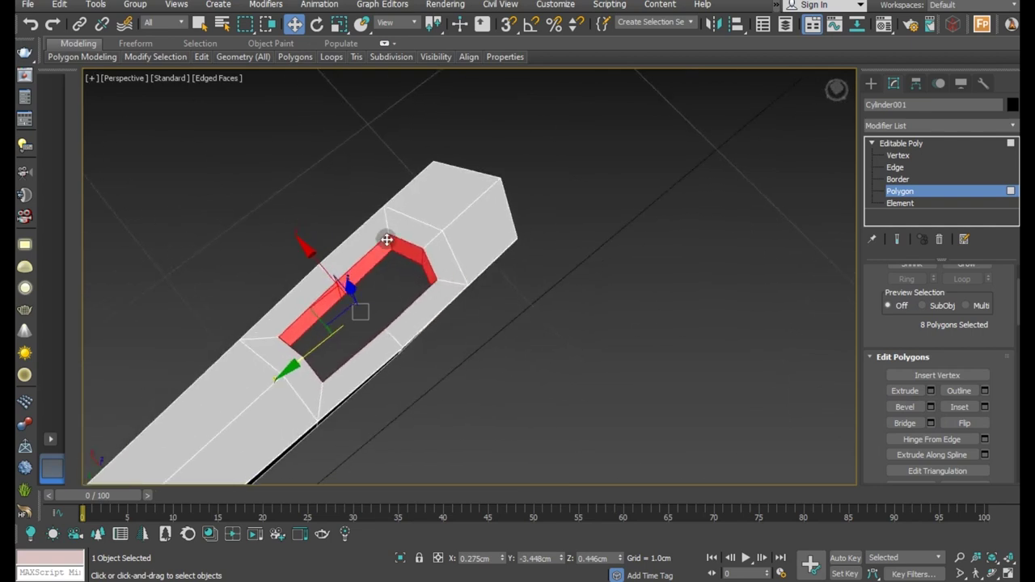
# Step: Toggle the Use NURMS smoothed preview on and back off, then clear the selection
pyautogui.click(201, 56)
pyautogui.click(249, 142)
pyautogui.moveTo(418, 305)
pyautogui.mouseDown(button='middle')
pyautogui.moveTo(466, 314)
pyautogui.moveTo(482, 342)
pyautogui.moveTo(376, 261)
pyautogui.moveTo(418, 278)
pyautogui.moveTo(389, 267)
pyautogui.mouseUp(button='middle')
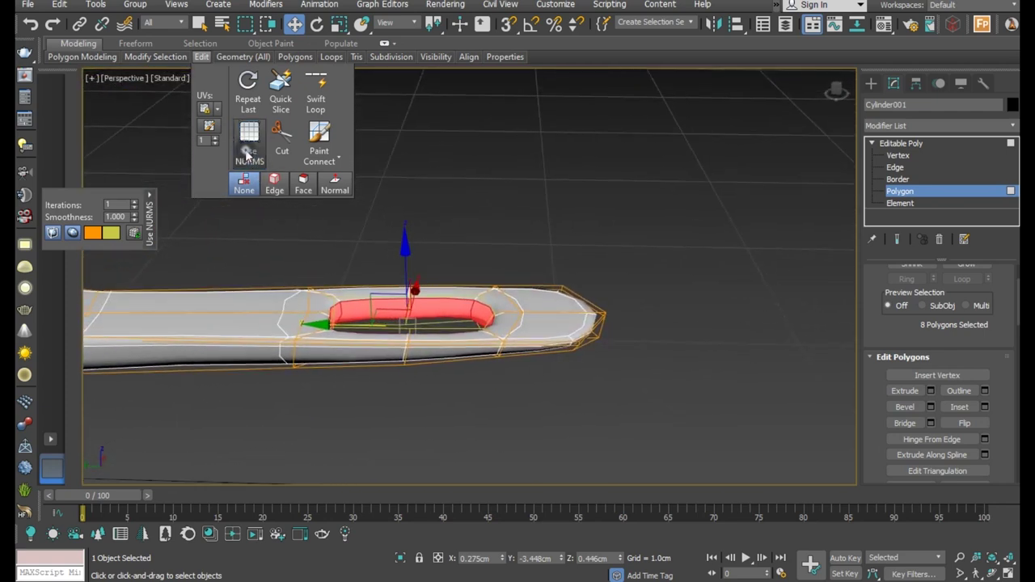
pyautogui.click(249, 142)
pyautogui.moveTo(450, 291)
pyautogui.keyDown('alt'); pyautogui.mouseDown(button='middle')
pyautogui.moveTo(524, 251)
pyautogui.moveTo(307, 275)
pyautogui.mouseUp(button='middle'); pyautogui.keyUp('alt')
pyautogui.click(524, 250)
# Step: Select a face on the pan's outer wall and add a neighbouring face
pyautogui.press('t')
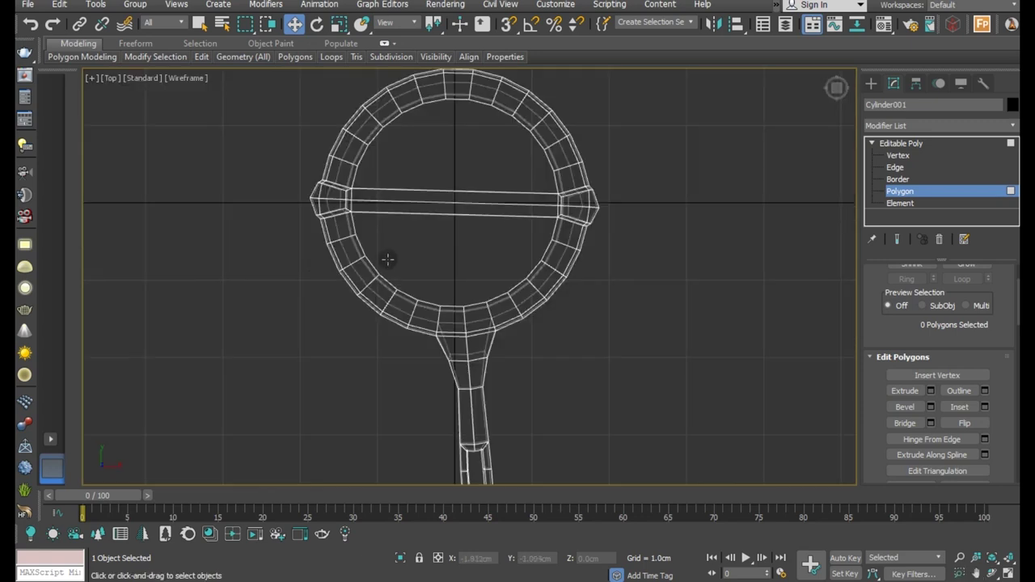
pyautogui.moveTo(404, 321); pyautogui.dragTo(385, 366, button='middle')
pyautogui.scroll(3, 388, 200)
pyautogui.scroll(2, 419, 188)
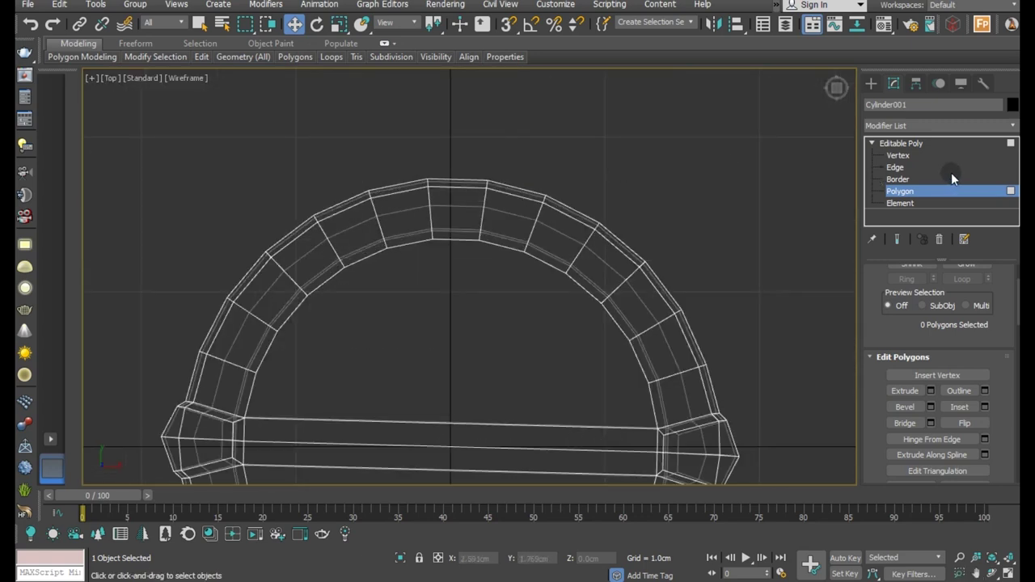
pyautogui.moveTo(460, 183); pyautogui.dragTo(461, 187)
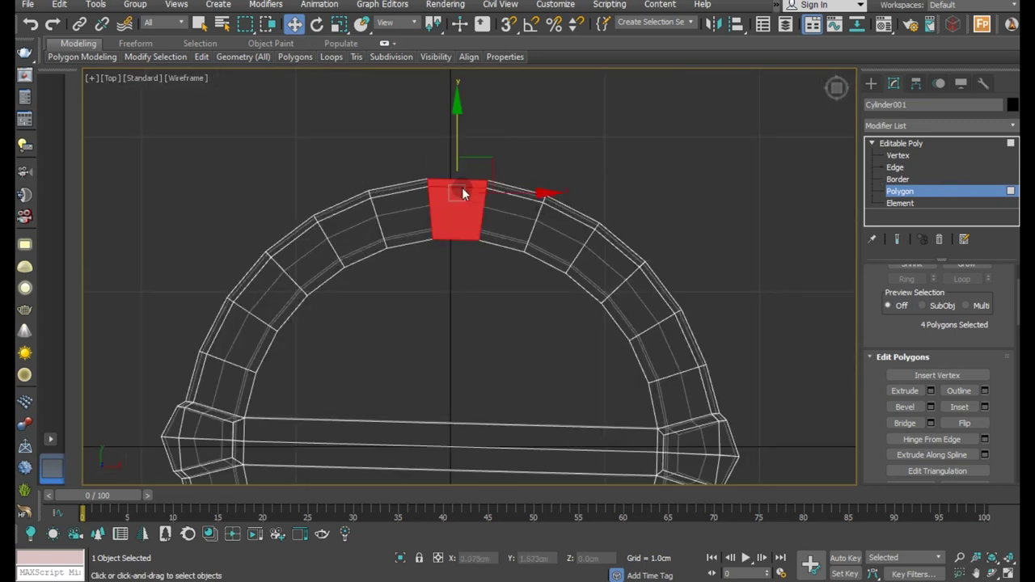
pyautogui.press('p')
pyautogui.scroll(3, 423, 387)
pyautogui.click(430, 407)
pyautogui.keyDown('ctrl'); pyautogui.click(310, 400); pyautogui.keyUp('ctrl')
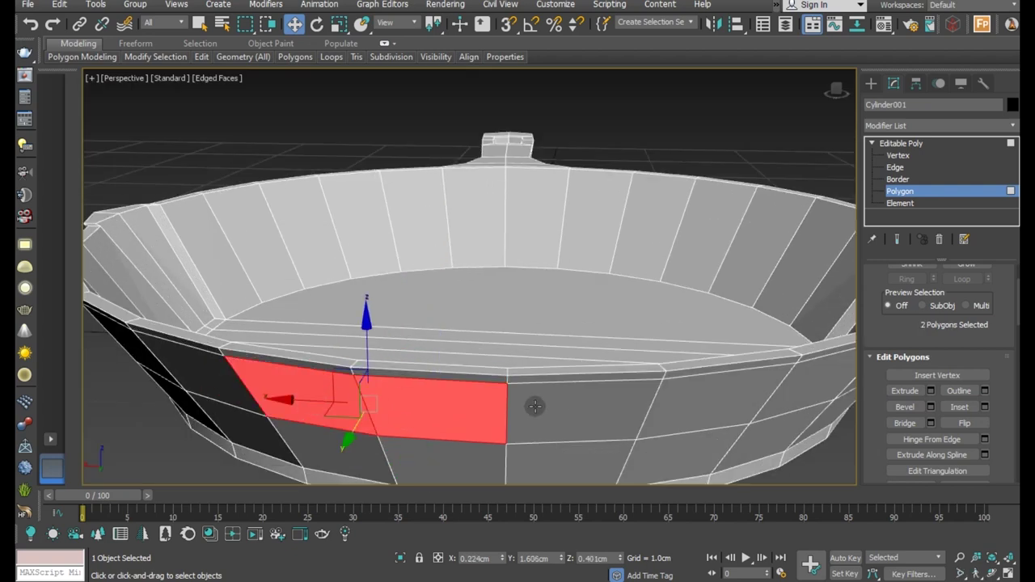
# Step: Undo the extra face and add the faces to the left and right, giving three
pyautogui.press('t')
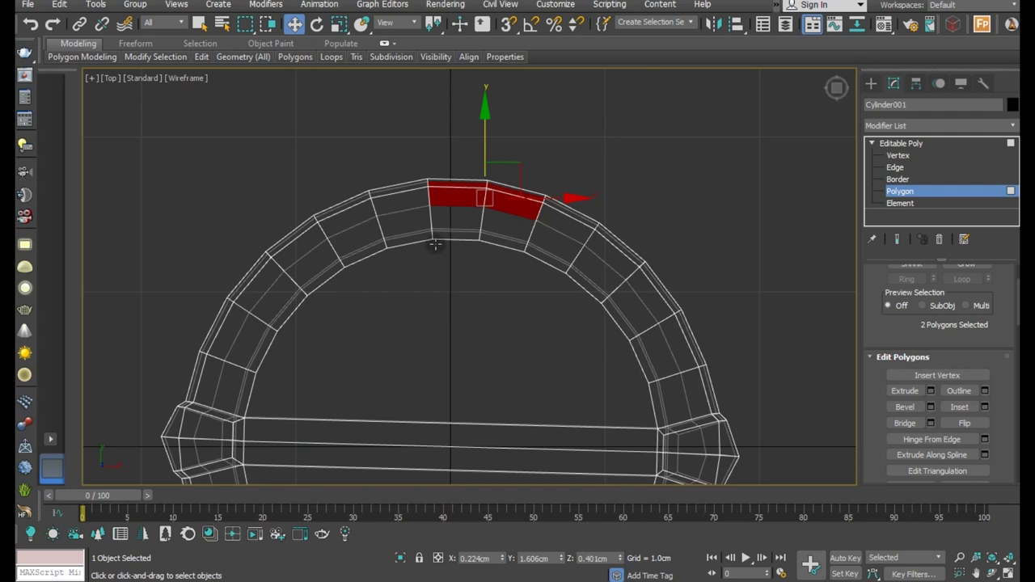
pyautogui.scroll(-3, 435, 244)
pyautogui.scroll(4, 486, 234)
pyautogui.click(27, 23)
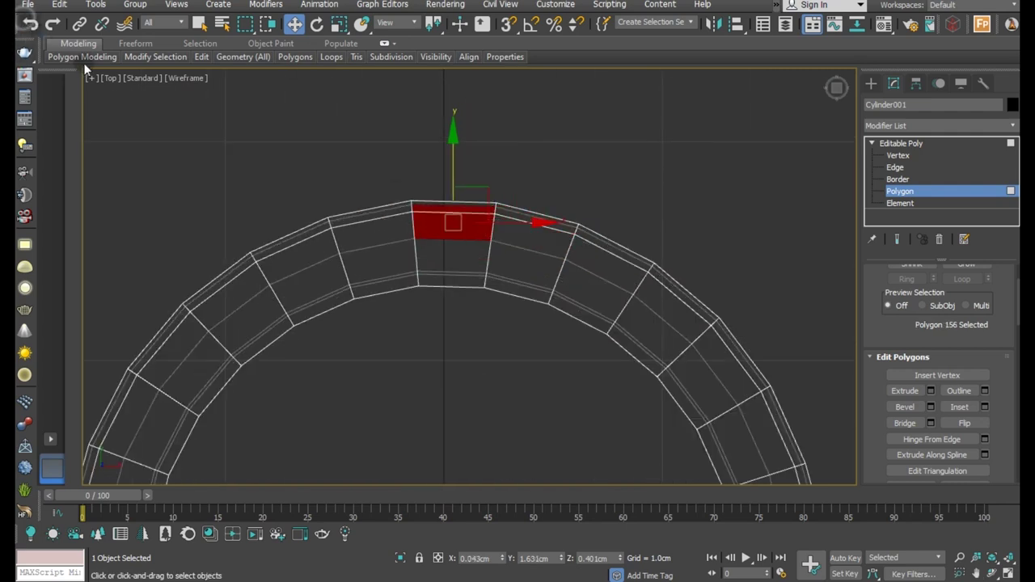
pyautogui.press('p')
pyautogui.keyDown('ctrl'); pyautogui.click(562, 418); pyautogui.keyUp('ctrl')
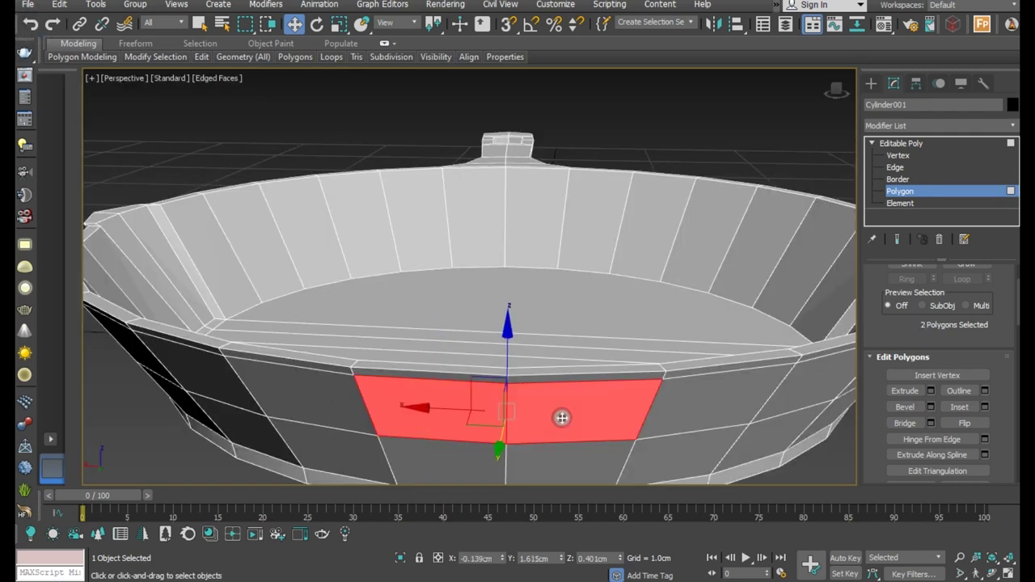
pyautogui.keyDown('ctrl'); pyautogui.click(322, 387); pyautogui.keyUp('ctrl')
pyautogui.scroll(-2, 331, 380)
pyautogui.keyDown('alt'); pyautogui.moveTo(354, 378); pyautogui.dragTo(425, 365, button='middle'); pyautogui.keyUp('alt')
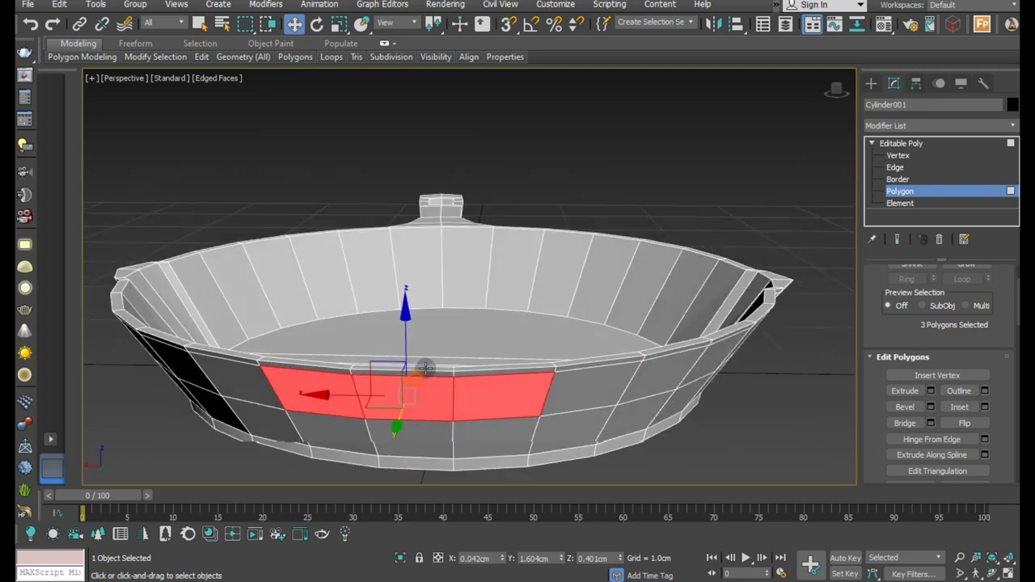
pyautogui.scroll(2, 521, 362)
# Step: Apply a trial 0.04cm inset to the three outer-wall faces
pyautogui.click(983, 407)
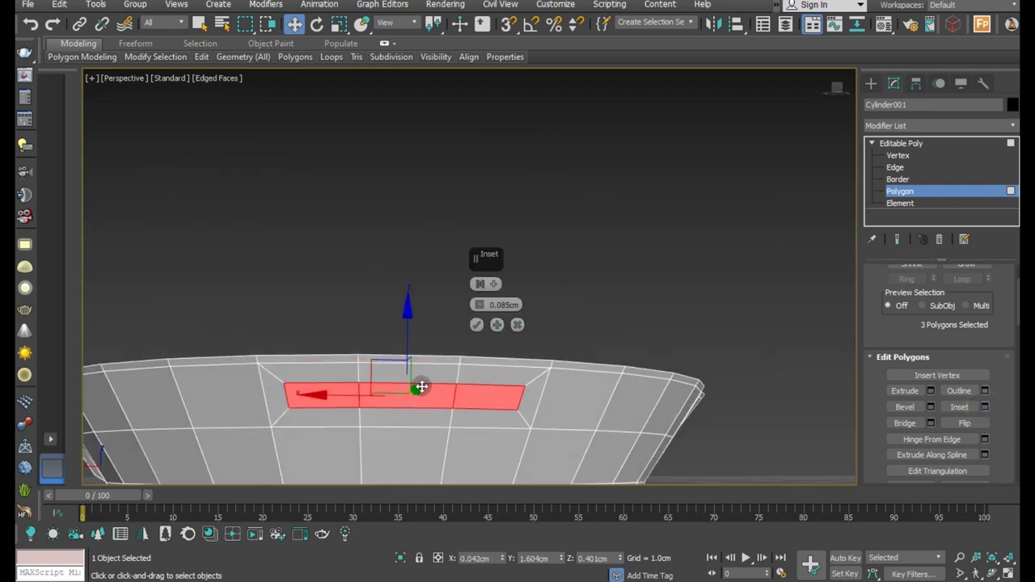
pyautogui.moveTo(476, 304); pyautogui.dragTo(473, 304)
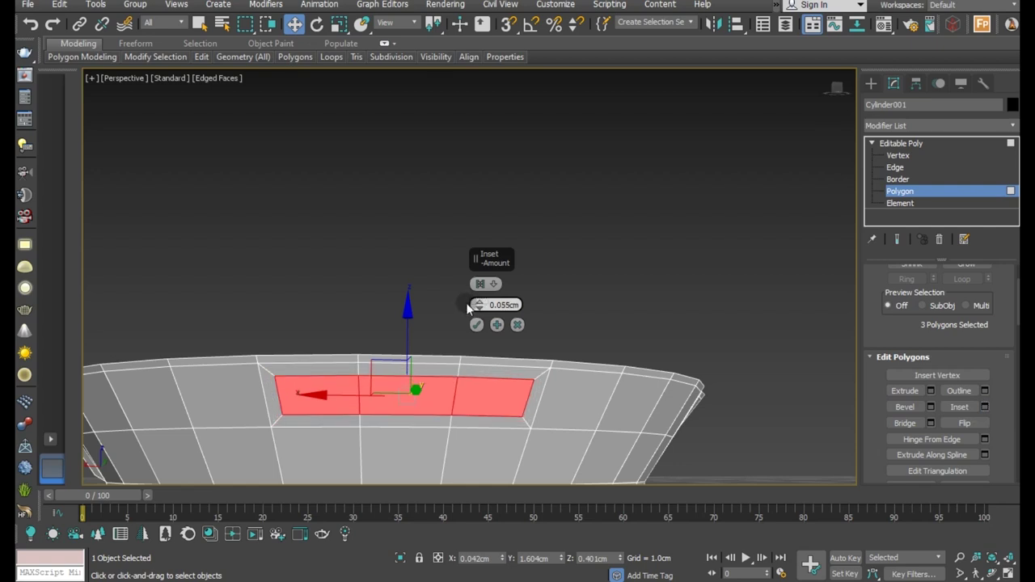
pyautogui.click(476, 324)
pyautogui.moveTo(474, 339)
pyautogui.keyDown('alt'); pyautogui.mouseDown(button='middle')
pyautogui.moveTo(472, 363)
pyautogui.moveTo(417, 364)
pyautogui.mouseUp(button='middle'); pyautogui.keyUp('alt')
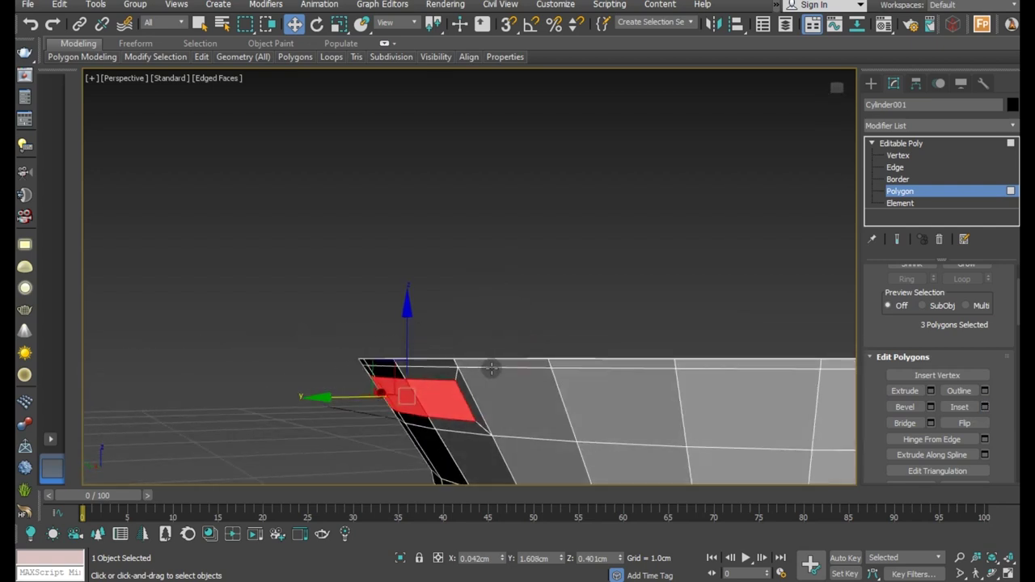
# Step: Preview an extrusion, cancel it, and undo the trial inset
pyautogui.click(930, 392)
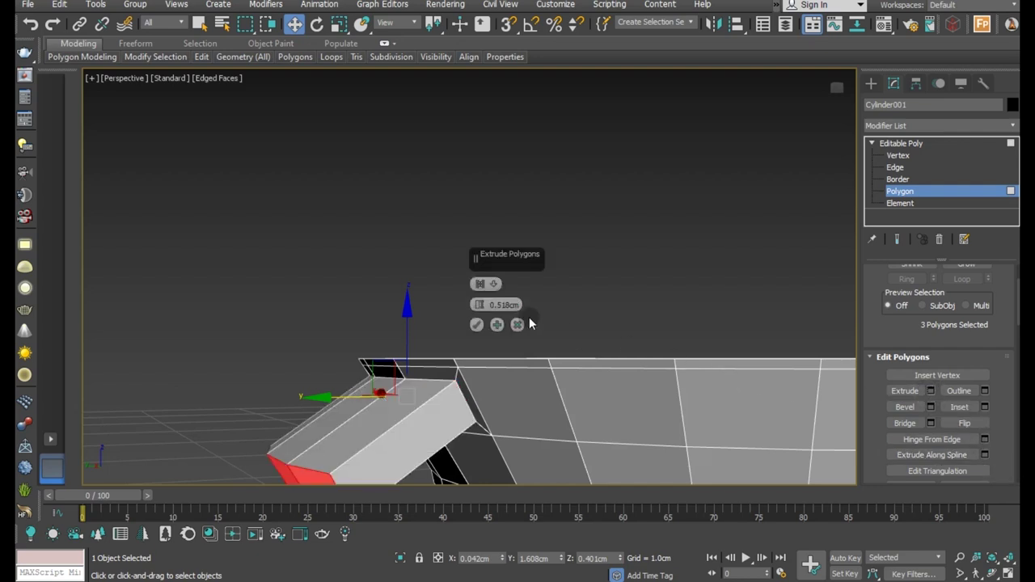
pyautogui.press('l')
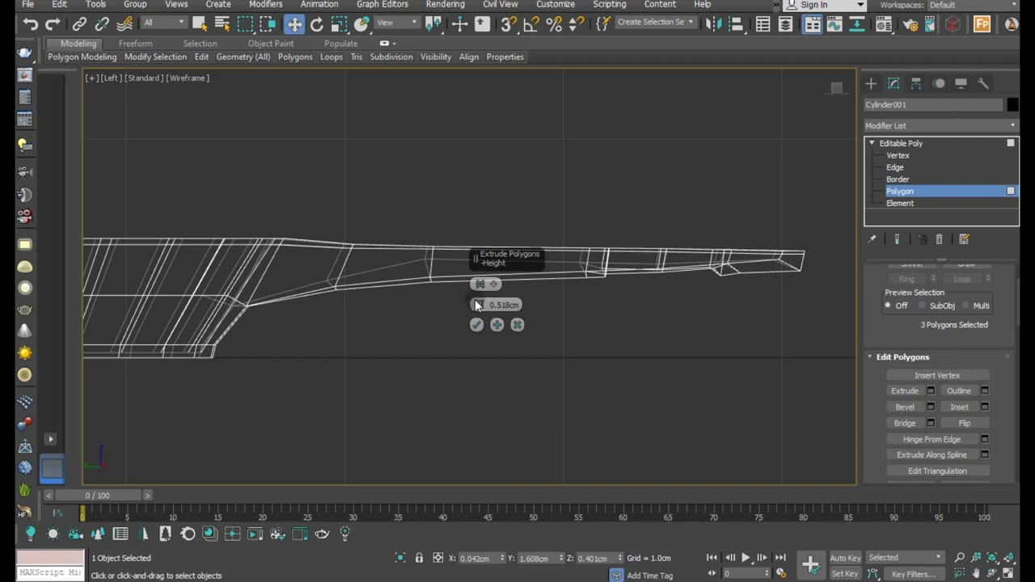
pyautogui.moveTo(203, 318); pyautogui.dragTo(408, 315, button='middle')
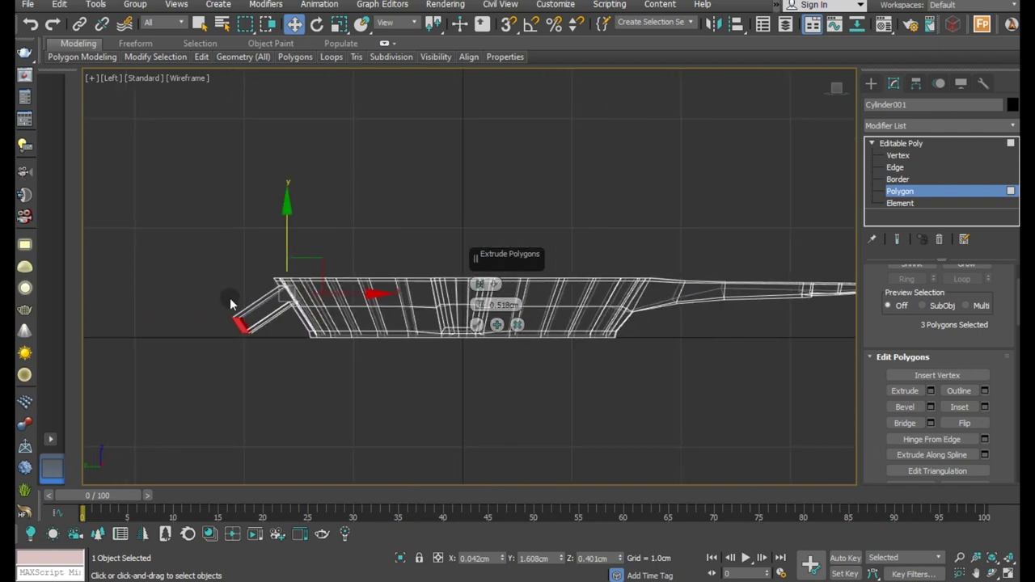
pyautogui.scroll(4, 231, 303)
pyautogui.scroll(1, 264, 293)
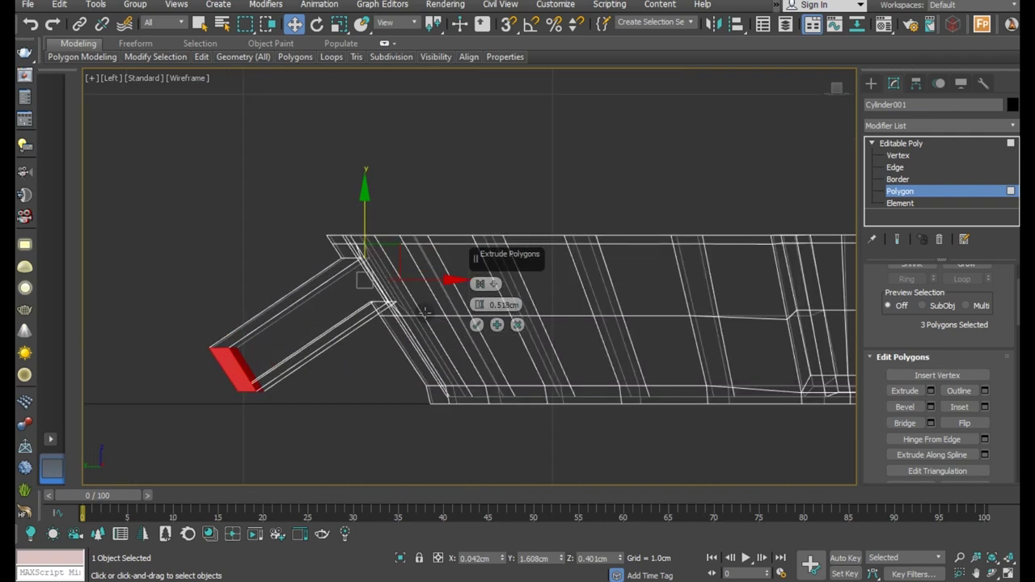
pyautogui.click(518, 325)
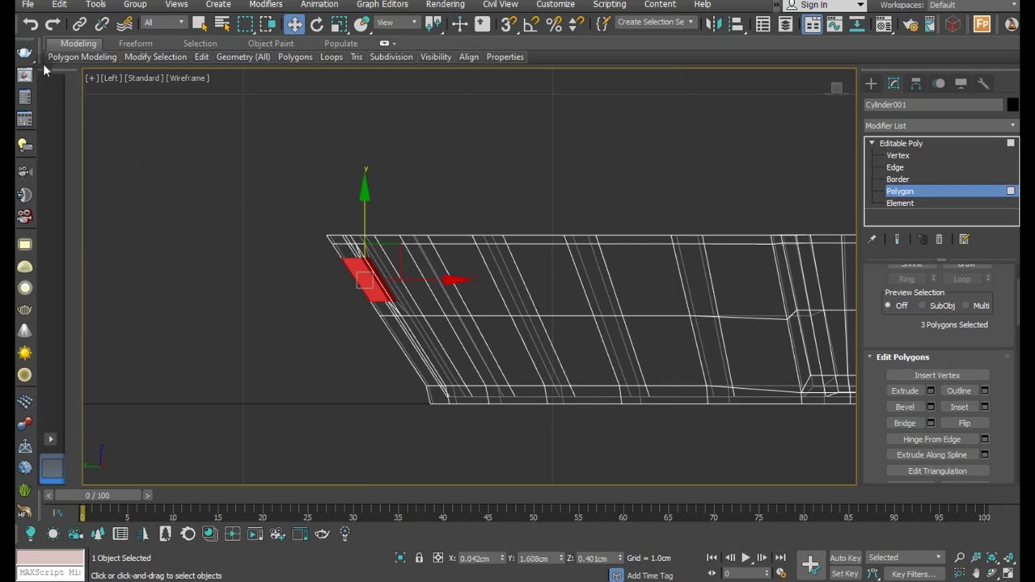
pyautogui.click(30, 27)
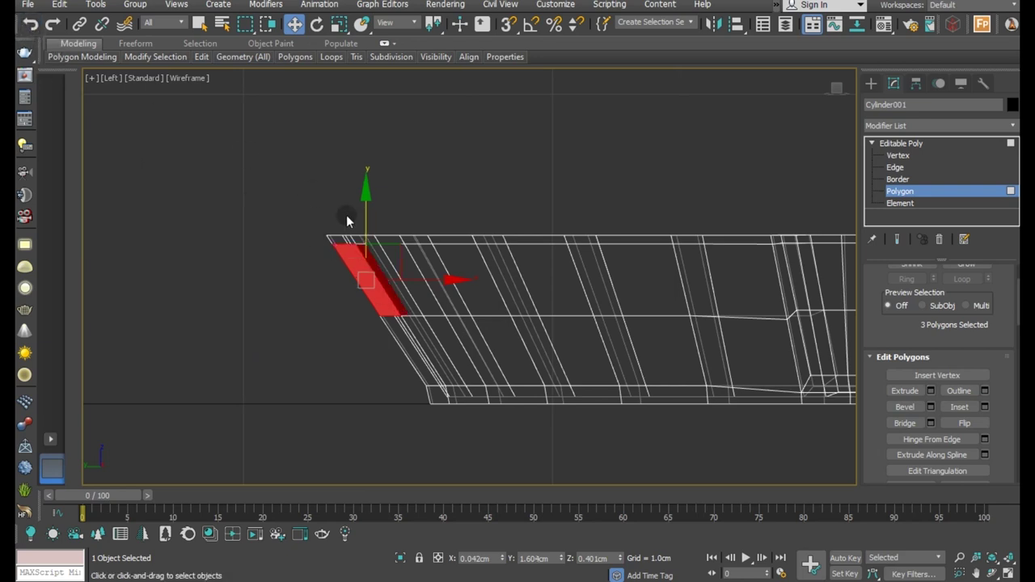
pyautogui.keyDown('alt'); pyautogui.moveTo(346, 220); pyautogui.dragTo(490, 257, button='middle'); pyautogui.keyUp('alt')
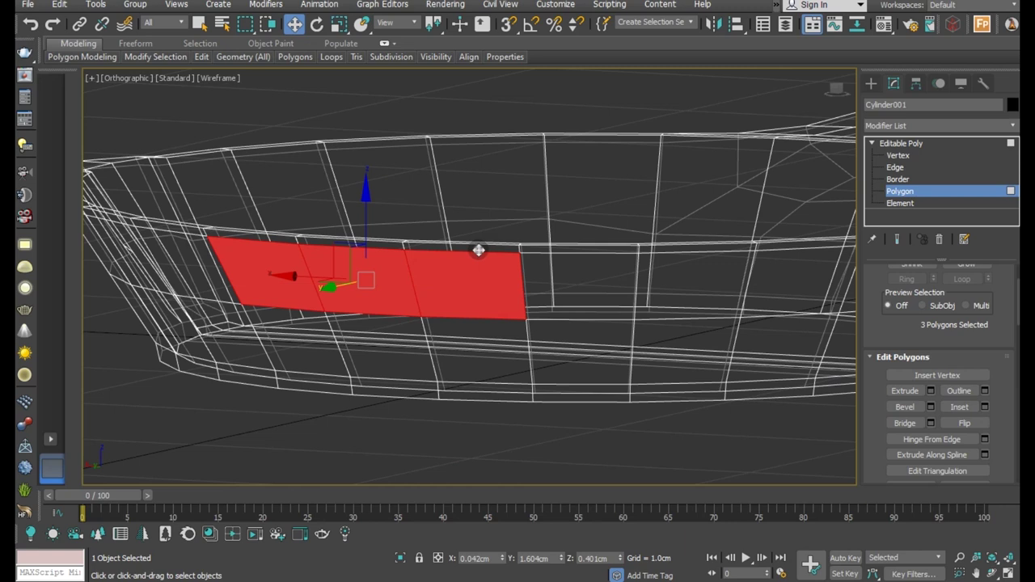
# Step: Add the three thin upper strip faces, try a 0.025cm inset, then cancel it
pyautogui.keyDown('ctrl'); pyautogui.click(478, 251); pyautogui.keyUp('ctrl')
pyautogui.keyDown('ctrl'); pyautogui.click(364, 245); pyautogui.keyUp('ctrl')
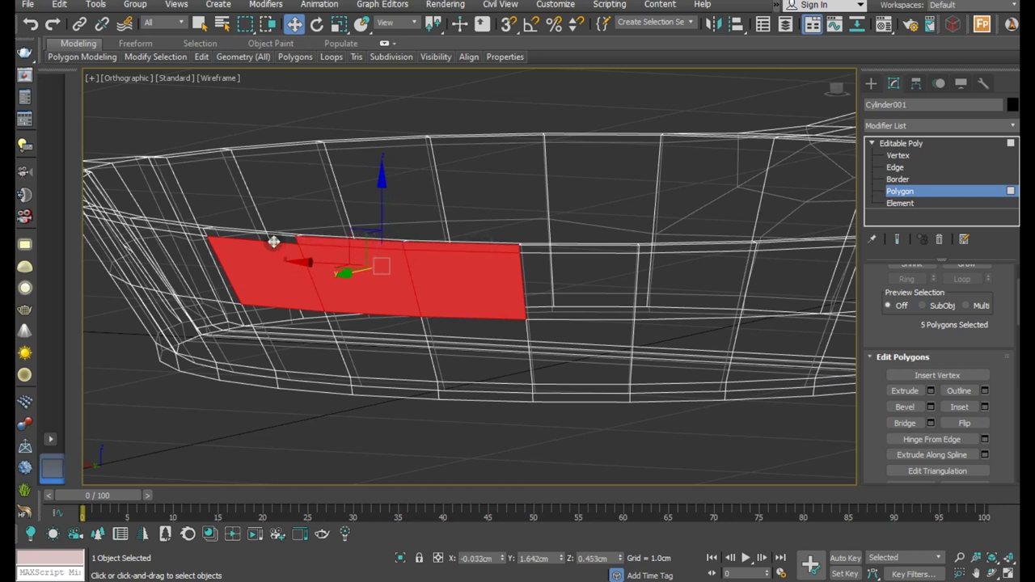
pyautogui.keyDown('ctrl'); pyautogui.click(273, 241); pyautogui.keyUp('ctrl')
pyautogui.click(985, 407)
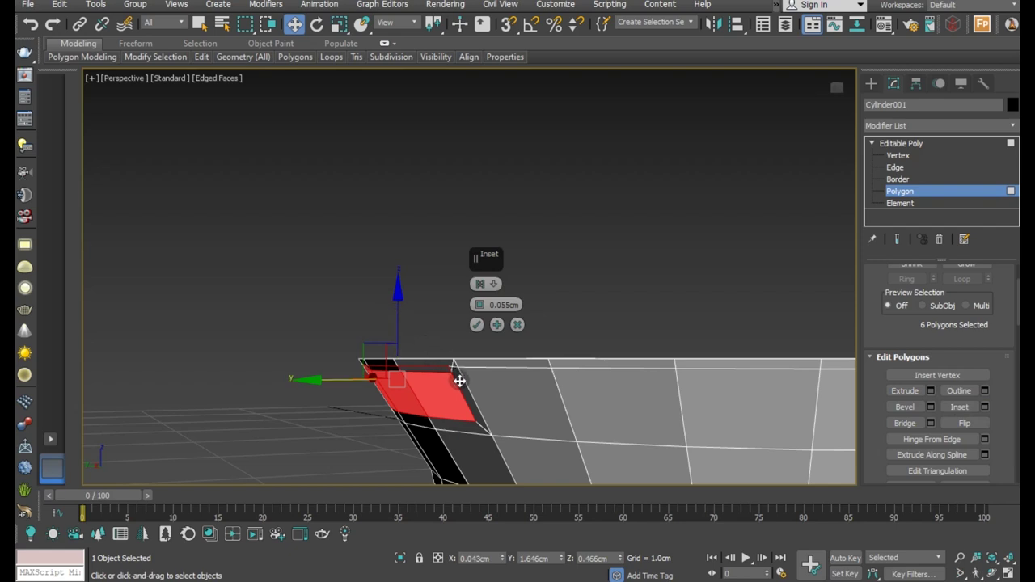
pyautogui.moveTo(479, 305); pyautogui.dragTo(479, 312)
pyautogui.moveTo(450, 375)
pyautogui.keyDown('alt'); pyautogui.mouseDown(button='middle')
pyautogui.moveTo(504, 374)
pyautogui.moveTo(474, 367)
pyautogui.mouseUp(button='middle'); pyautogui.keyUp('alt')
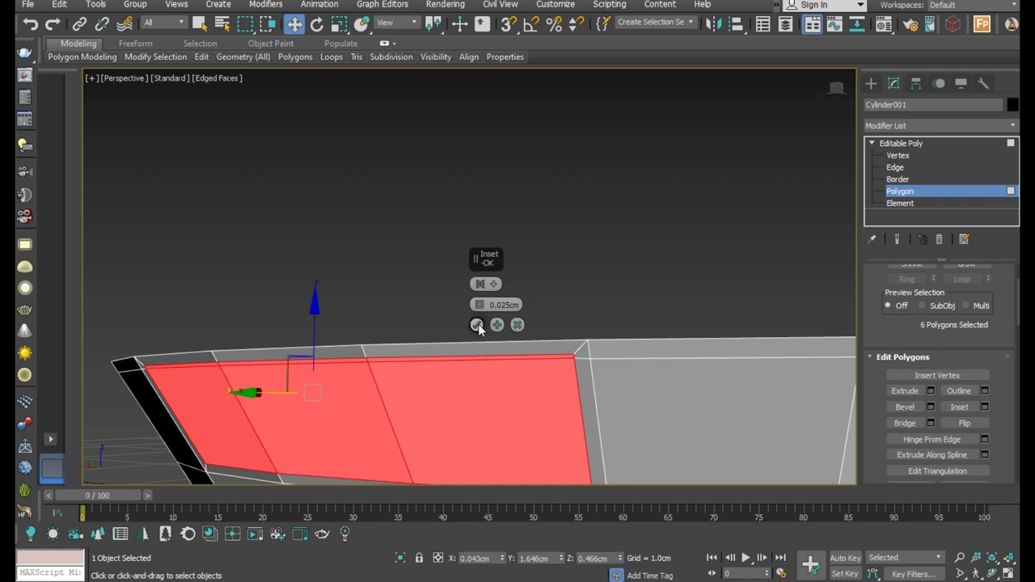
pyautogui.click(517, 325)
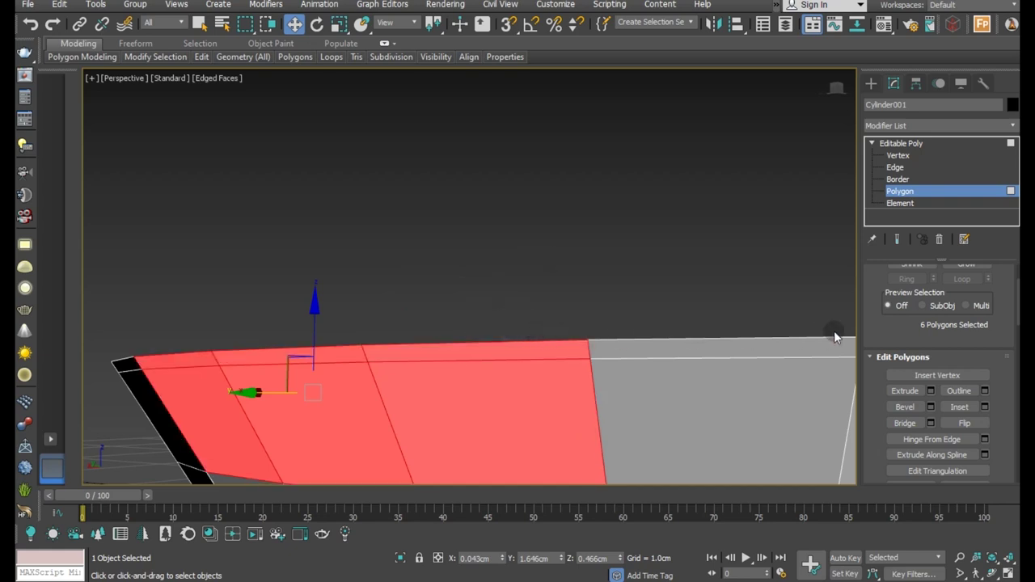
# Step: Deselect the three upper strip faces, leaving only the original three wall faces
pyautogui.scroll(-5, 366, 295)
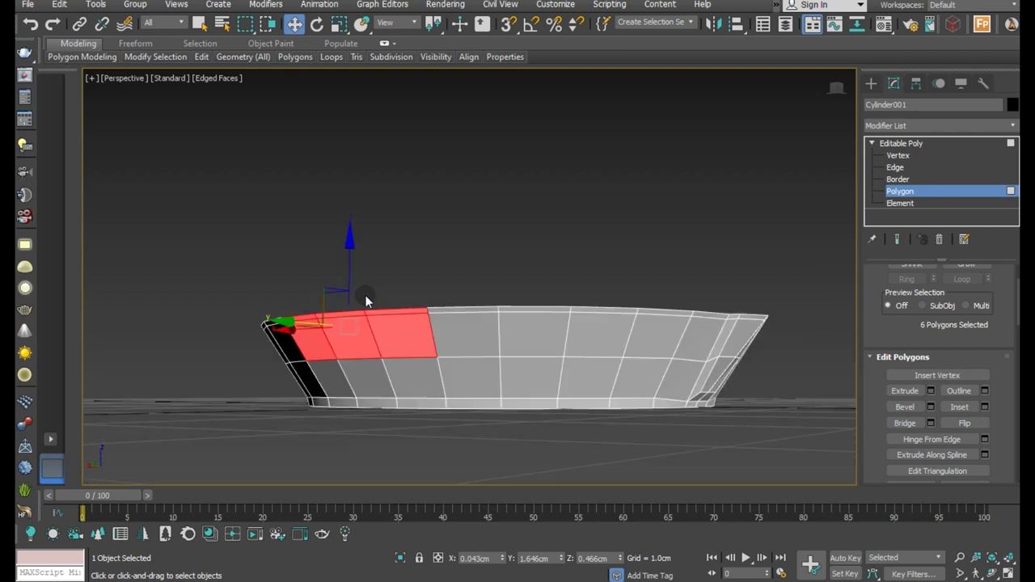
pyautogui.scroll(4, 348, 331)
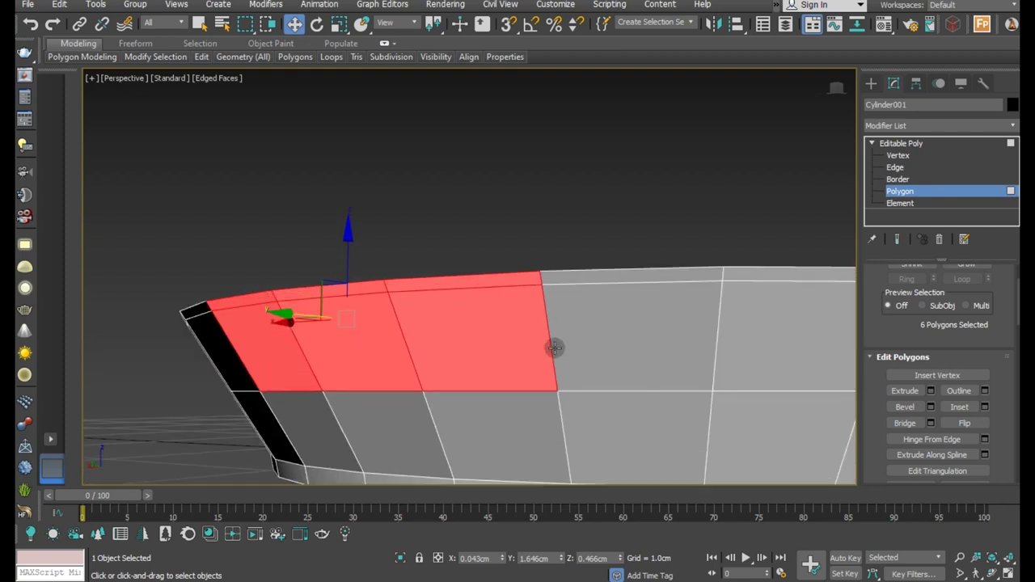
pyautogui.keyDown('alt'); pyautogui.click(471, 275); pyautogui.keyUp('alt')
pyautogui.keyDown('alt'); pyautogui.click(376, 287); pyautogui.keyUp('alt')
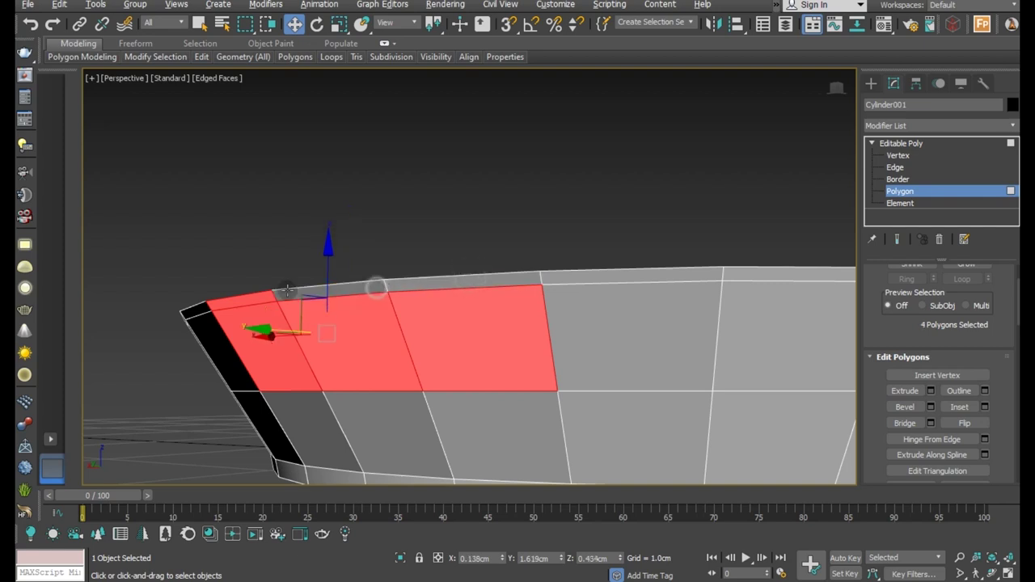
pyautogui.keyDown('alt'); pyautogui.click(250, 296); pyautogui.keyUp('alt')
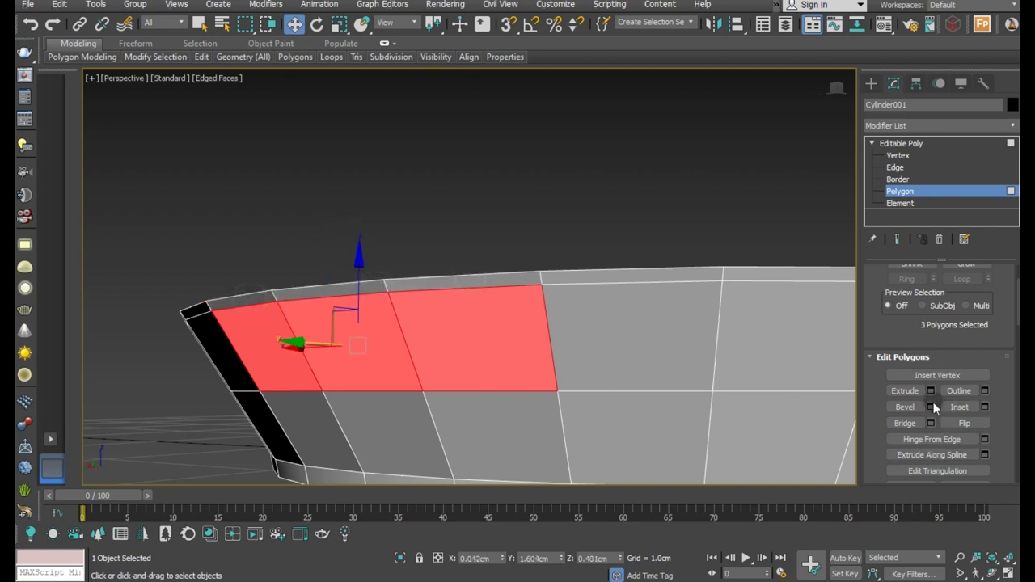
# Step: Inset the three wall faces by about 0.04cm and preview a 0.518cm extrusion
pyautogui.click(983, 408)
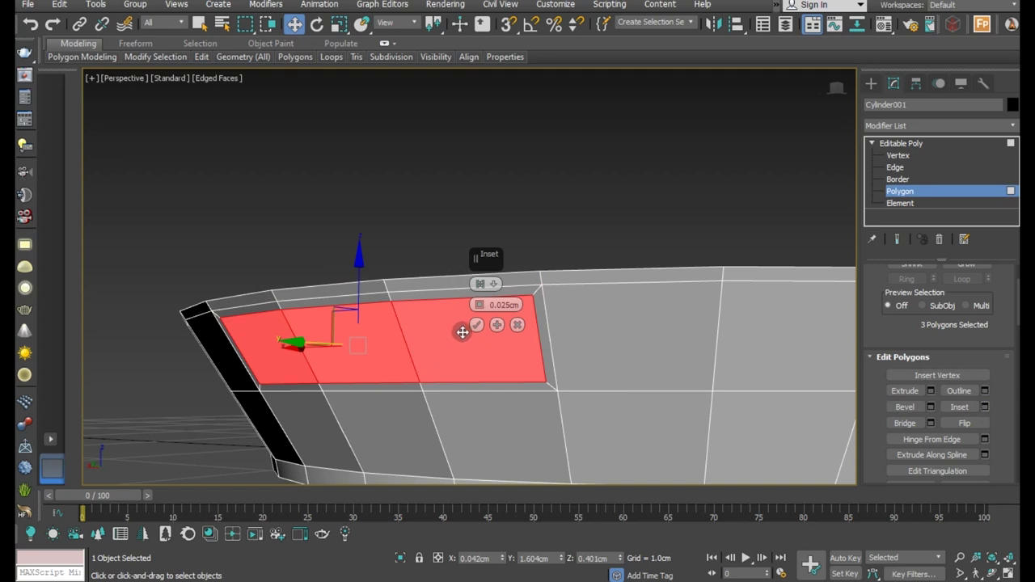
pyautogui.moveTo(480, 304); pyautogui.dragTo(488, 312)
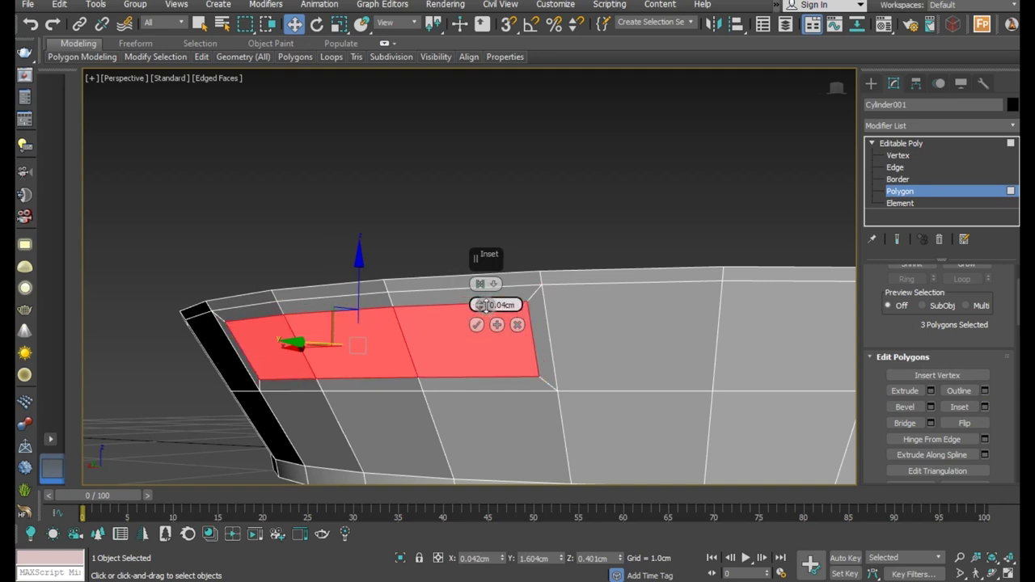
pyautogui.moveTo(483, 305); pyautogui.dragTo(483, 308)
pyautogui.click(476, 324)
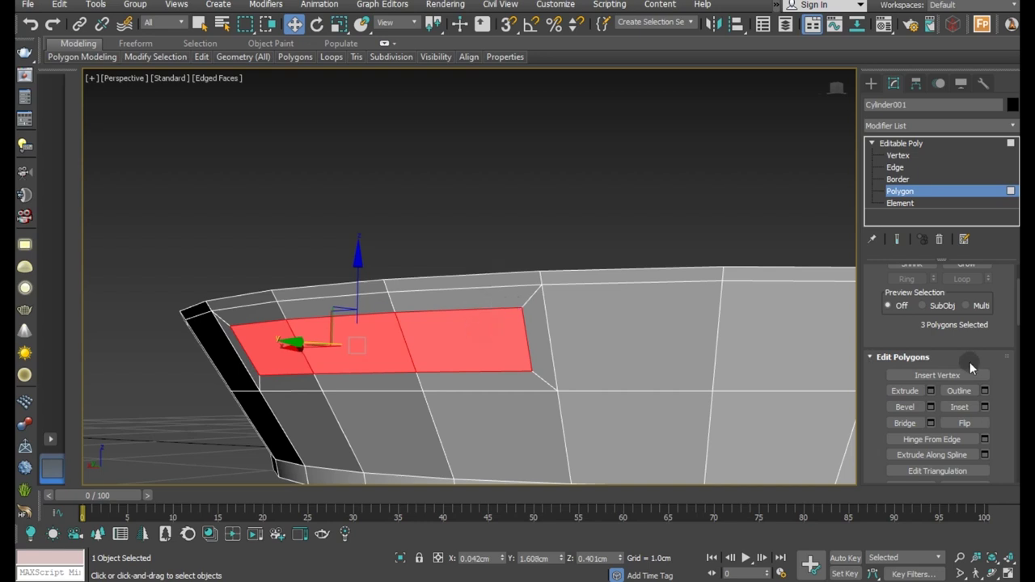
pyautogui.click(930, 391)
# Step: Commit the extrusion and move the extruded faces up along Y to straighten it
pyautogui.press('l')
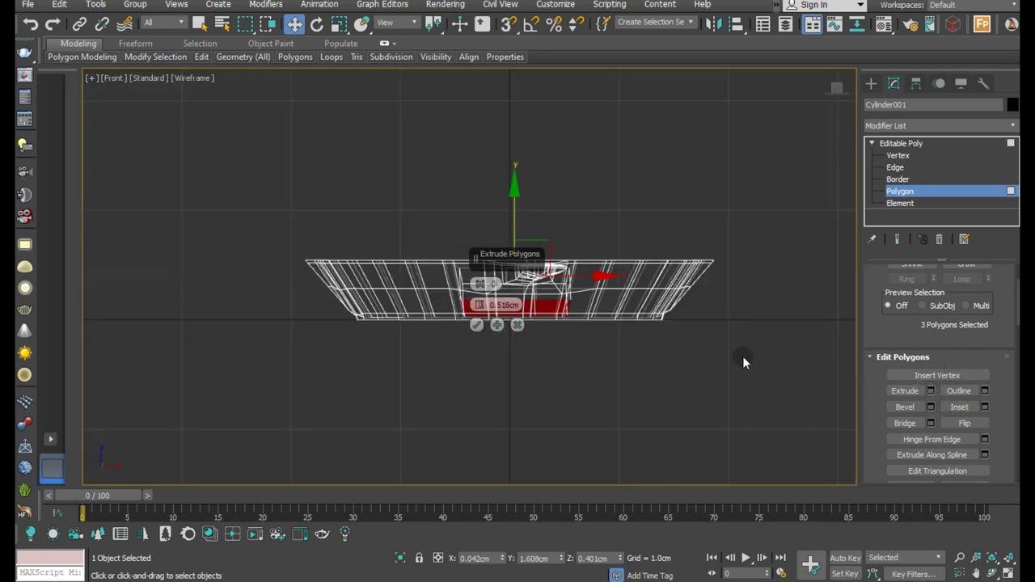
pyautogui.scroll(4, 266, 238)
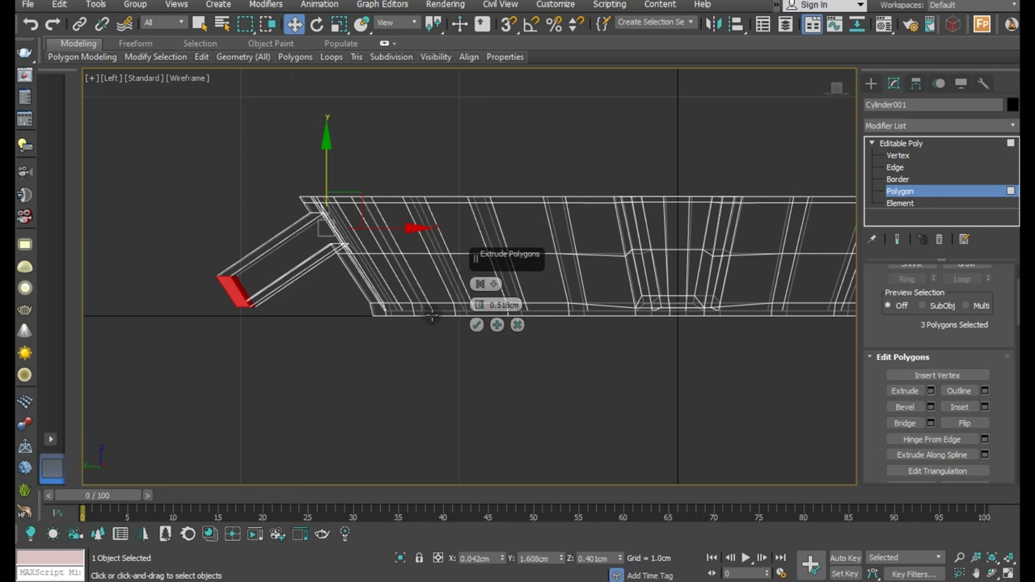
pyautogui.click(476, 324)
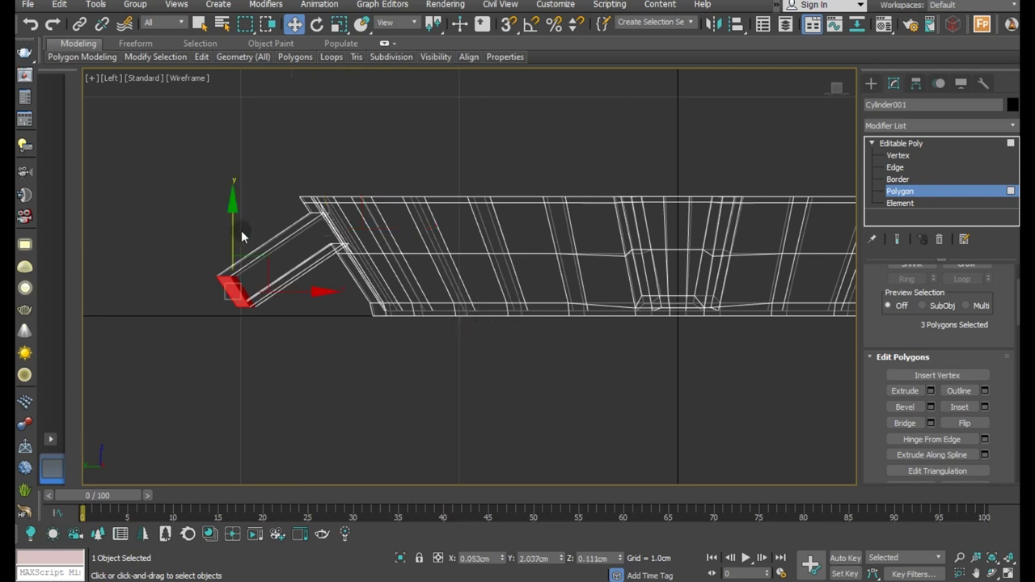
pyautogui.moveTo(233, 231)
pyautogui.mouseDown()
pyautogui.moveTo(222, 164)
pyautogui.moveTo(227, 214)
pyautogui.mouseUp()
pyautogui.scroll(4, 241, 205)
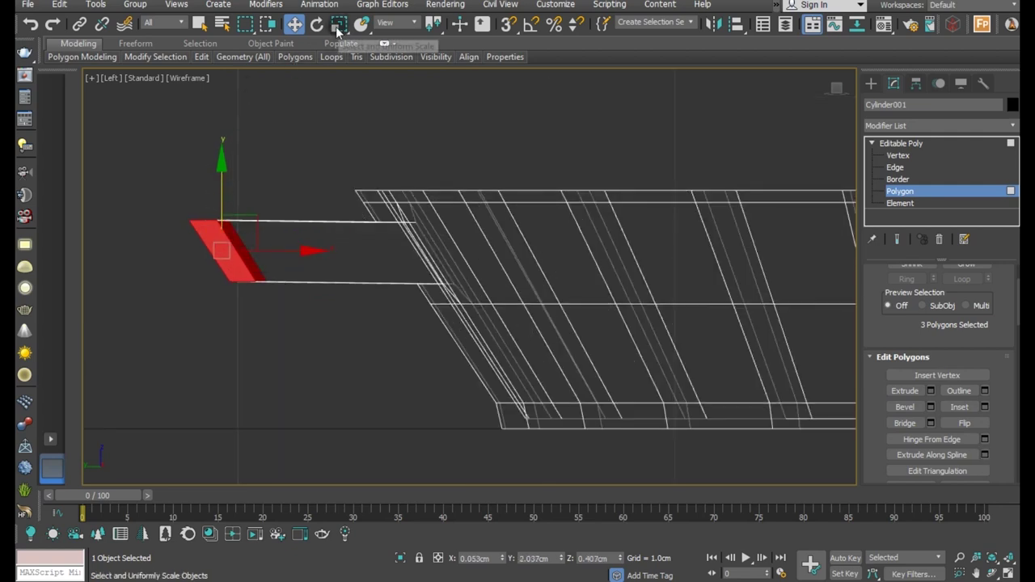
# Step: Scale the extruded end along Y to make the protrusion slightly thinner
pyautogui.click(338, 24)
pyautogui.moveTo(213, 176); pyautogui.dragTo(217, 165)
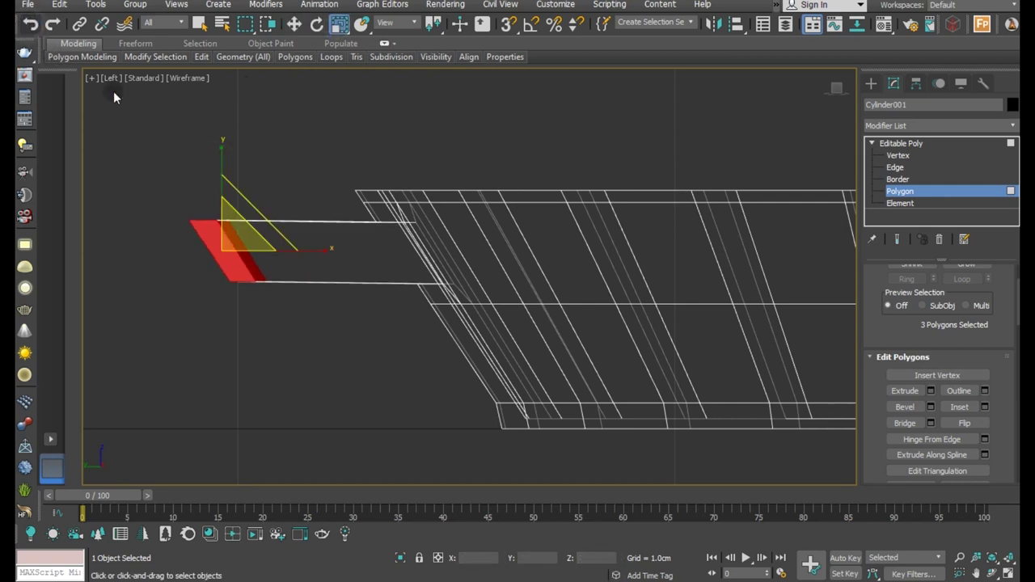
pyautogui.press('p')
pyautogui.moveTo(418, 312)
pyautogui.keyDown('alt'); pyautogui.mouseDown(button='middle')
pyautogui.moveTo(458, 335)
pyautogui.moveTo(469, 363)
pyautogui.moveTo(447, 402)
pyautogui.mouseUp(button='middle'); pyautogui.keyUp('alt')
pyautogui.scroll(-3, 949, 448)
pyautogui.scroll(-3, 951, 440)
pyautogui.scroll(-2, 952, 441)
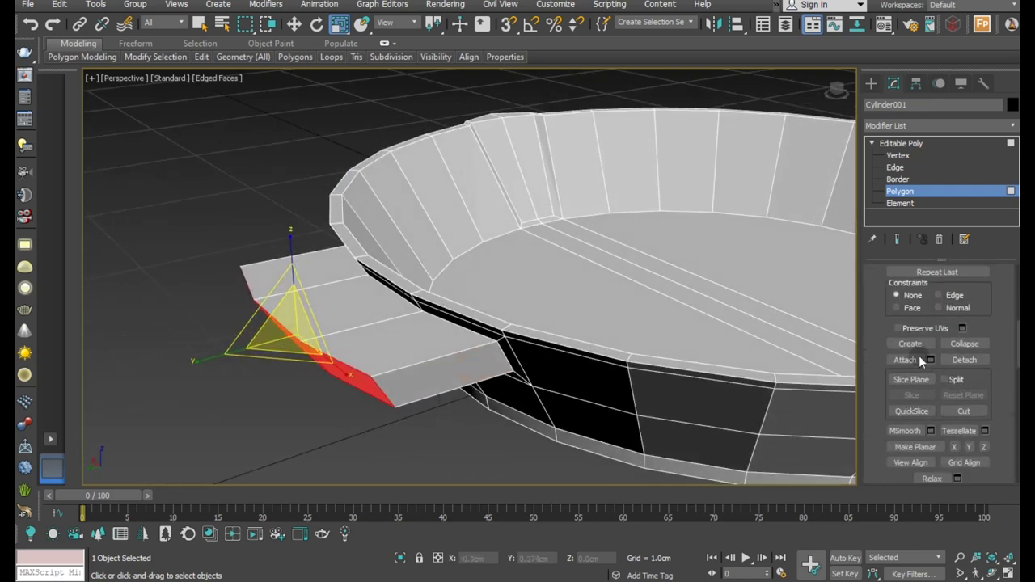
# Step: Flatten the protrusion's end faces with Make Planar Y, discarding the X attempt
pyautogui.click(955, 448)
pyautogui.click(30, 24)
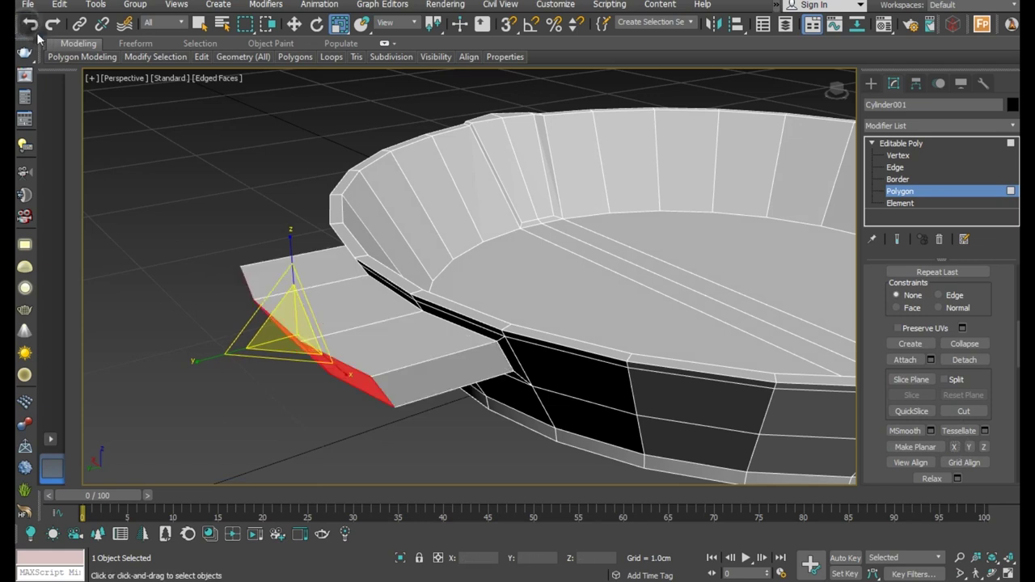
pyautogui.click(970, 448)
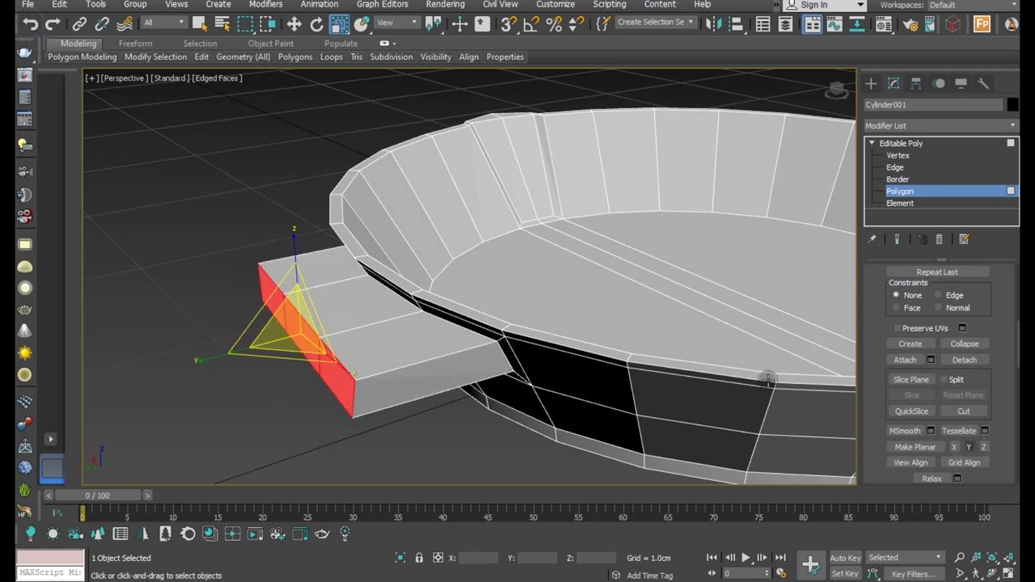
pyautogui.click(295, 25)
# Step: In Top view, rotate the end face slightly to square it and nudge it left
pyautogui.moveTo(408, 199)
pyautogui.keyDown('alt'); pyautogui.mouseDown(button='middle')
pyautogui.moveTo(286, 272)
pyautogui.moveTo(245, 313)
pyautogui.mouseUp(button='middle'); pyautogui.keyUp('alt')
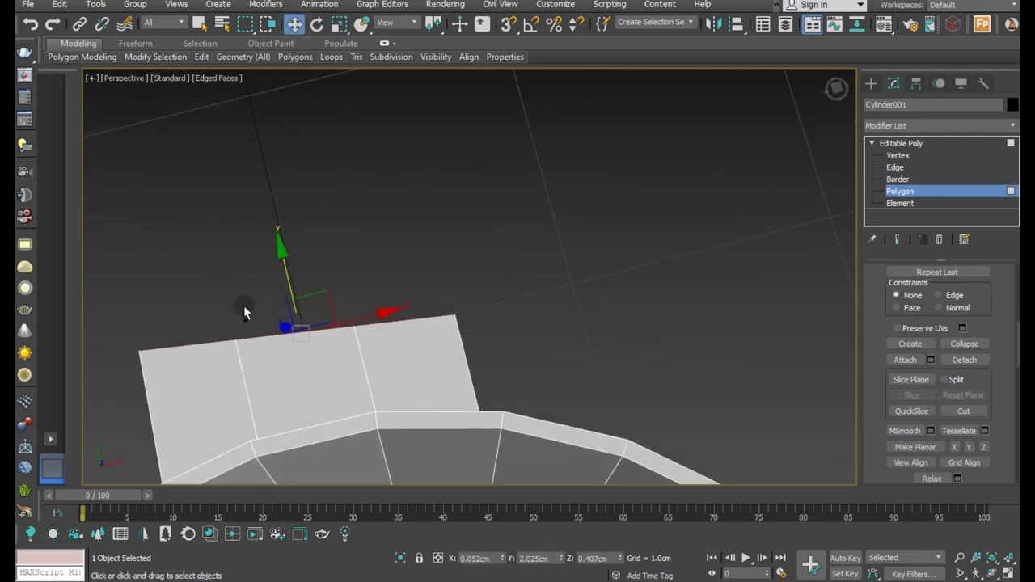
pyautogui.press('t')
pyautogui.scroll(-2, 427, 214)
pyautogui.scroll(5, 436, 162)
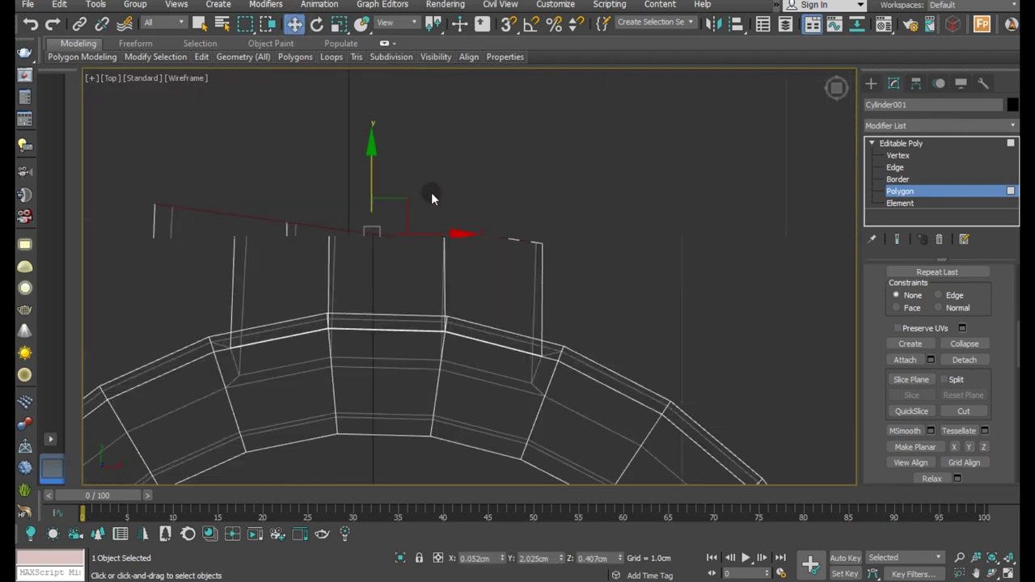
pyautogui.scroll(2, 432, 194)
pyautogui.click(317, 24)
pyautogui.moveTo(405, 158); pyautogui.dragTo(399, 157)
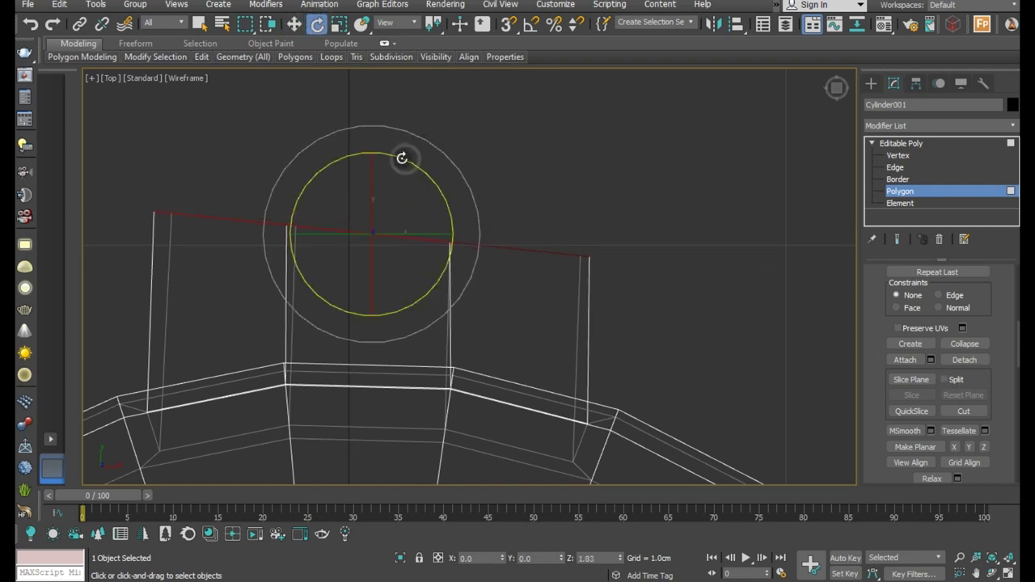
pyautogui.click(295, 24)
pyautogui.scroll(-2, 419, 249)
pyautogui.moveTo(434, 242); pyautogui.dragTo(432, 242)
# Step: Try lowering the two end vertices, then undo that change
pyautogui.click(896, 155)
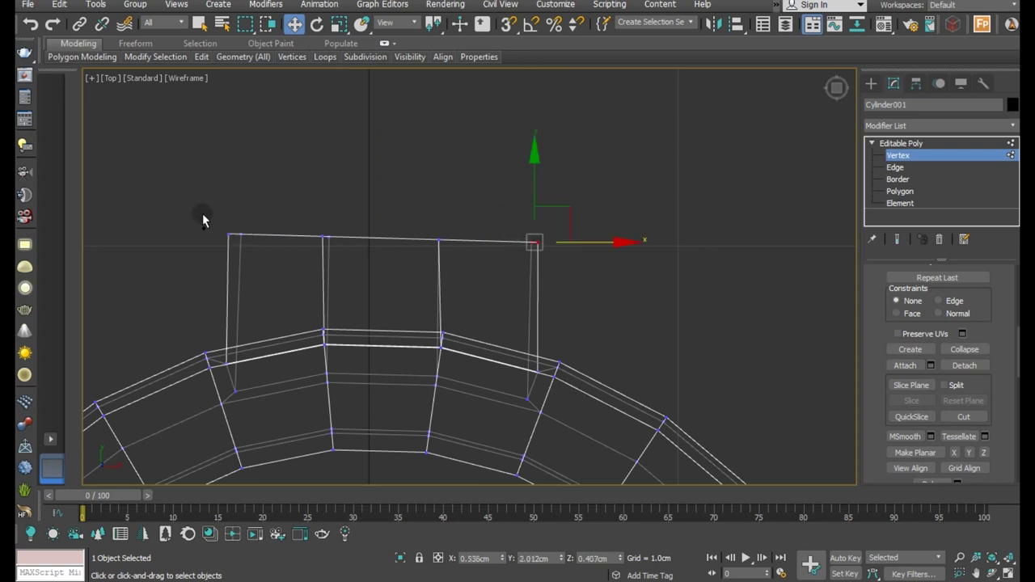
pyautogui.keyDown('ctrl'); pyautogui.moveTo(203, 215); pyautogui.dragTo(262, 269); pyautogui.keyUp('ctrl')
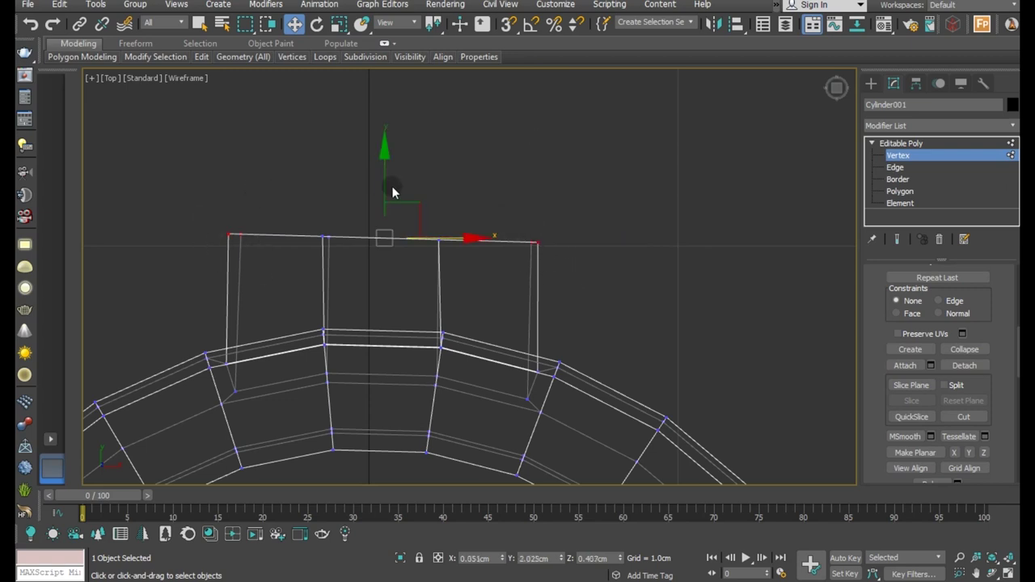
pyautogui.moveTo(384, 191); pyautogui.dragTo(389, 215)
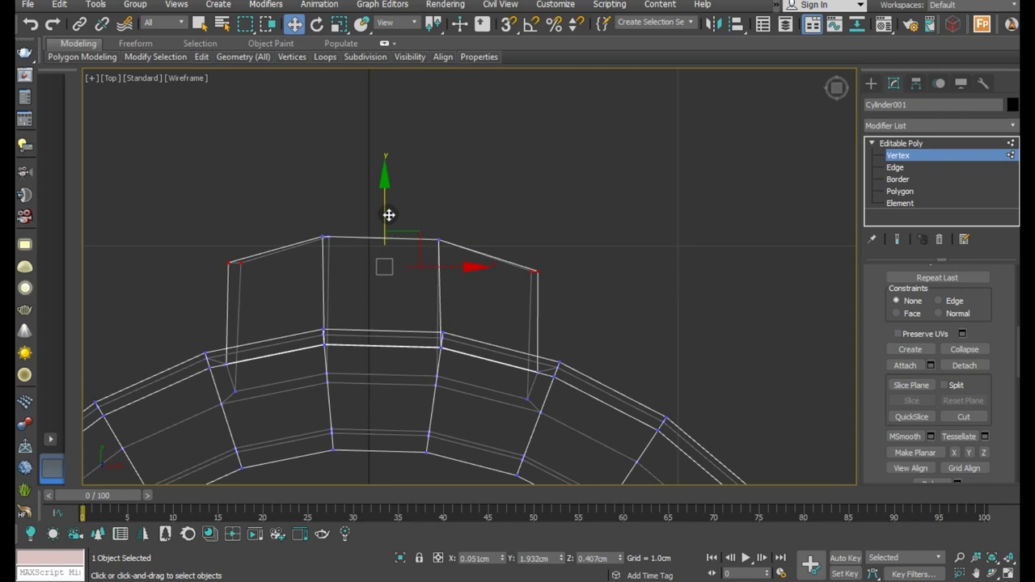
pyautogui.click(32, 24)
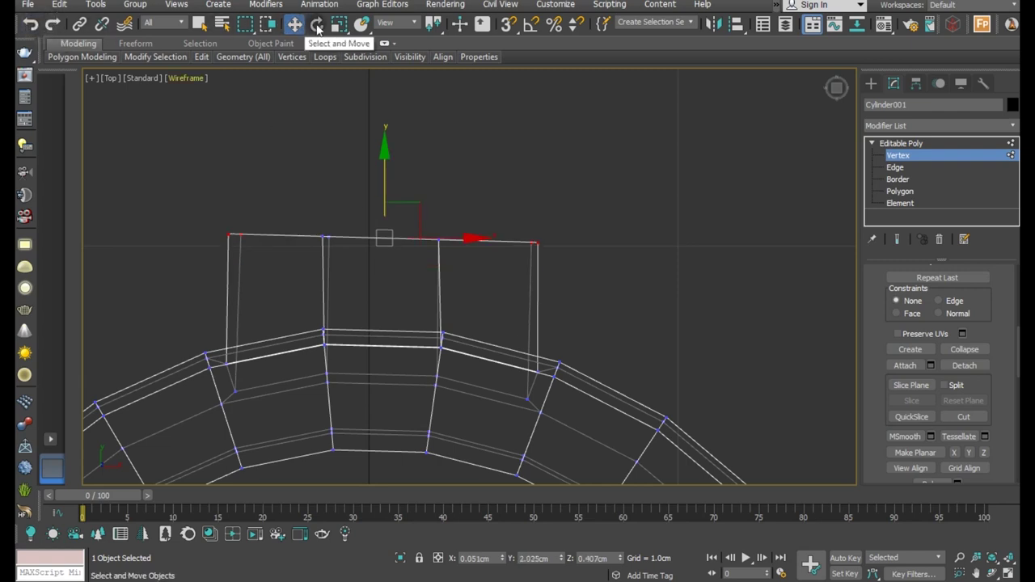
pyautogui.click(339, 24)
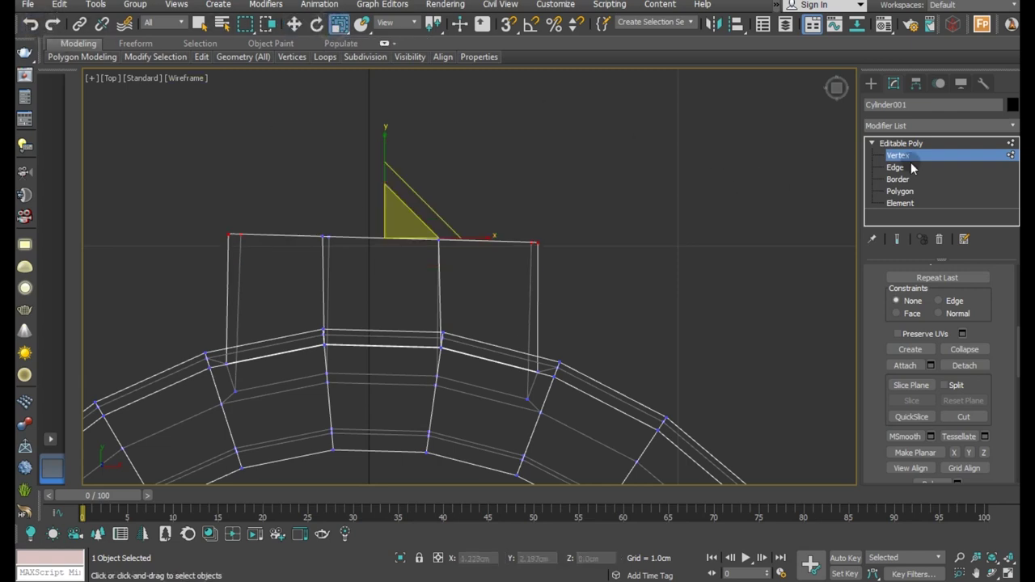
pyautogui.click(901, 143)
# Step: Scale the protrusion's end polygon along X to 79%
pyautogui.click(899, 191)
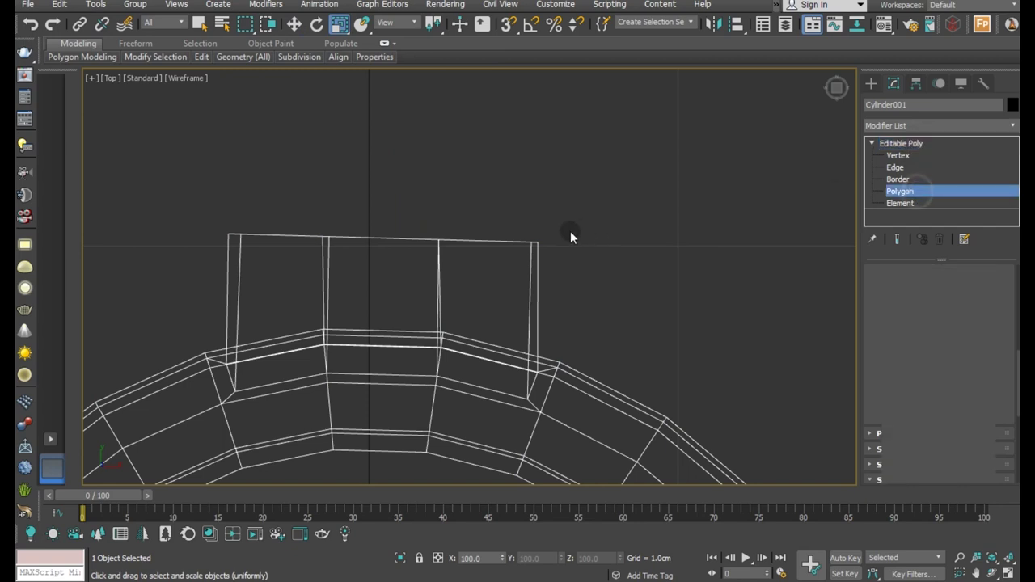
pyautogui.click(510, 241)
pyautogui.moveTo(472, 236); pyautogui.dragTo(455, 232)
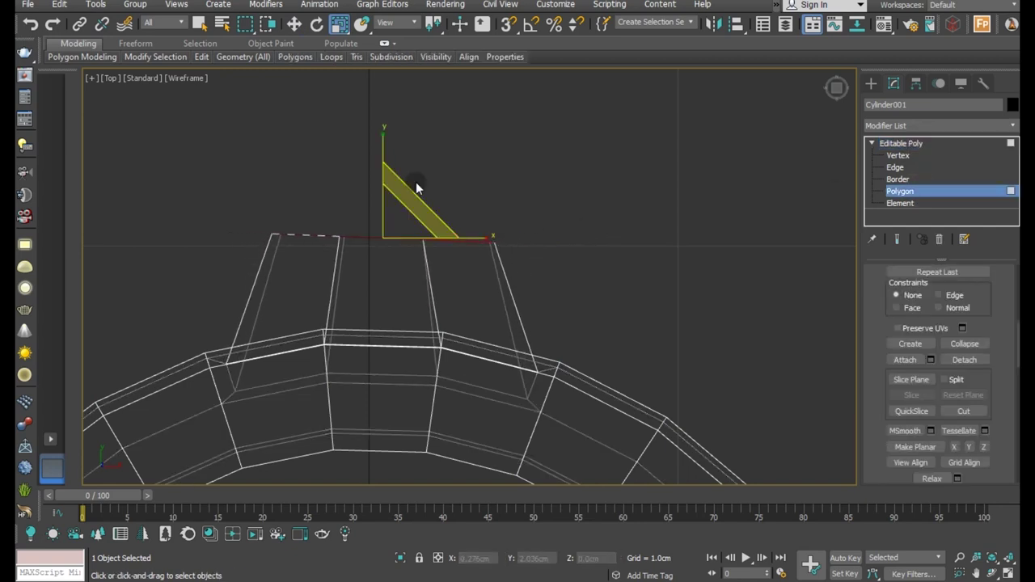
pyautogui.click(293, 24)
# Step: Rotate the narrowed end face slightly to align it
pyautogui.scroll(-2, 407, 124)
pyautogui.scroll(-3, 407, 124)
pyautogui.scroll(-2, 415, 135)
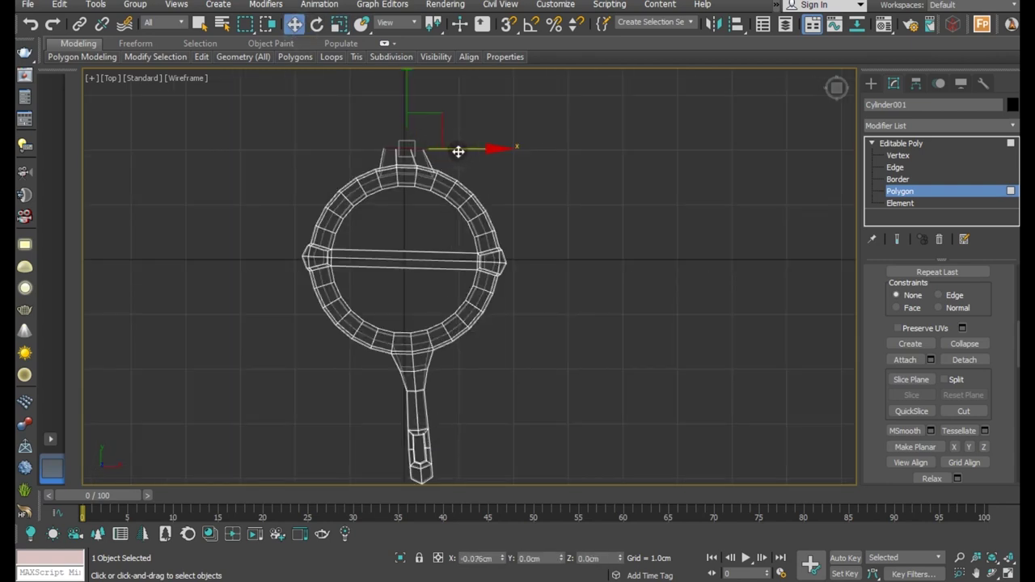
pyautogui.scroll(2, 414, 147)
pyautogui.click(317, 25)
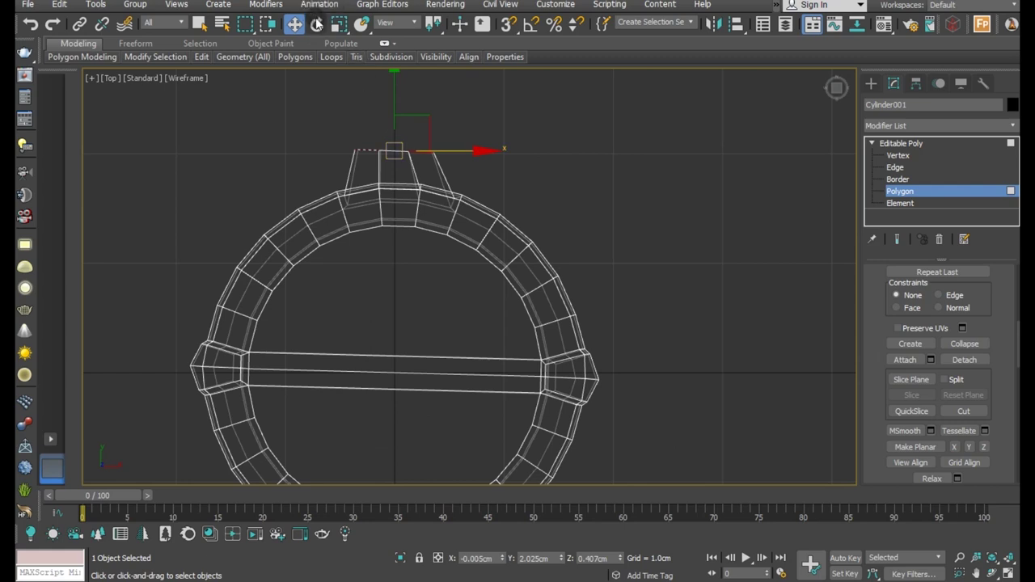
pyautogui.moveTo(461, 102); pyautogui.dragTo(458, 101)
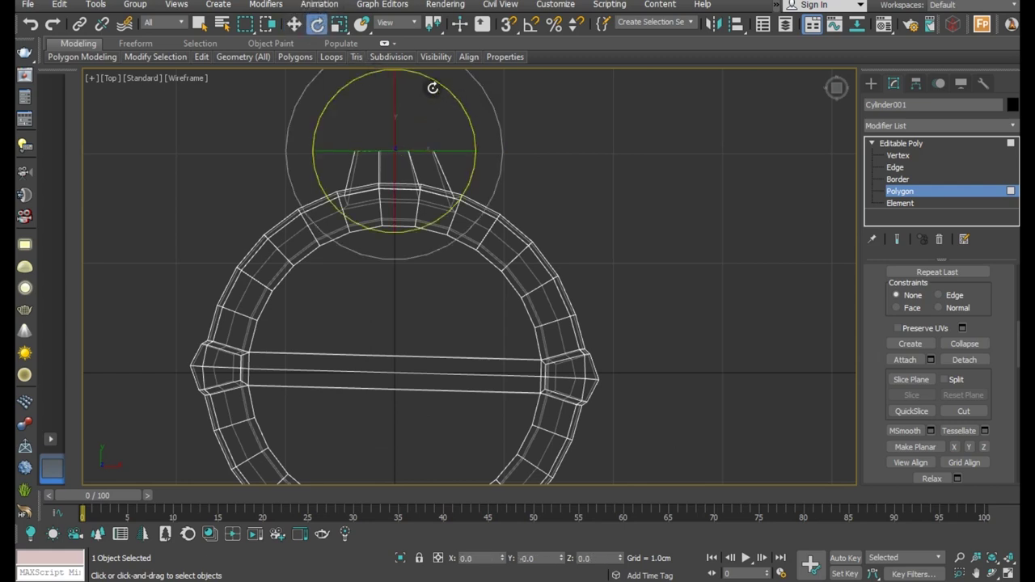
pyautogui.click(294, 24)
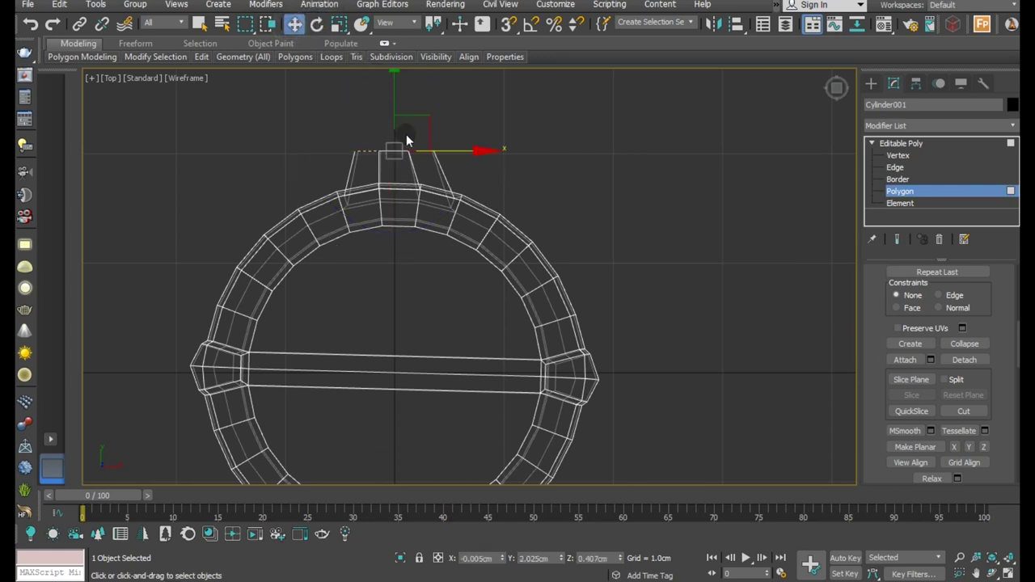
pyautogui.scroll(5, 406, 139)
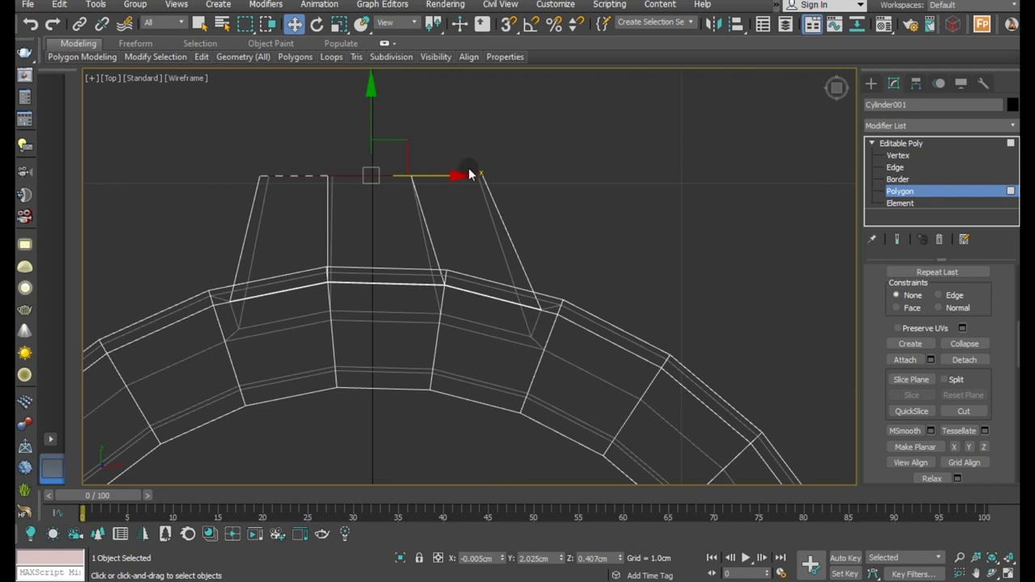
# Step: Pull the tab's outer corner vertices back toward the pan to chamfer the tip
pyautogui.click(896, 156)
pyautogui.keyDown('ctrl'); pyautogui.moveTo(517, 159); pyautogui.dragTo(469, 198); pyautogui.keyUp('ctrl')
pyautogui.moveTo(370, 113); pyautogui.dragTo(379, 134)
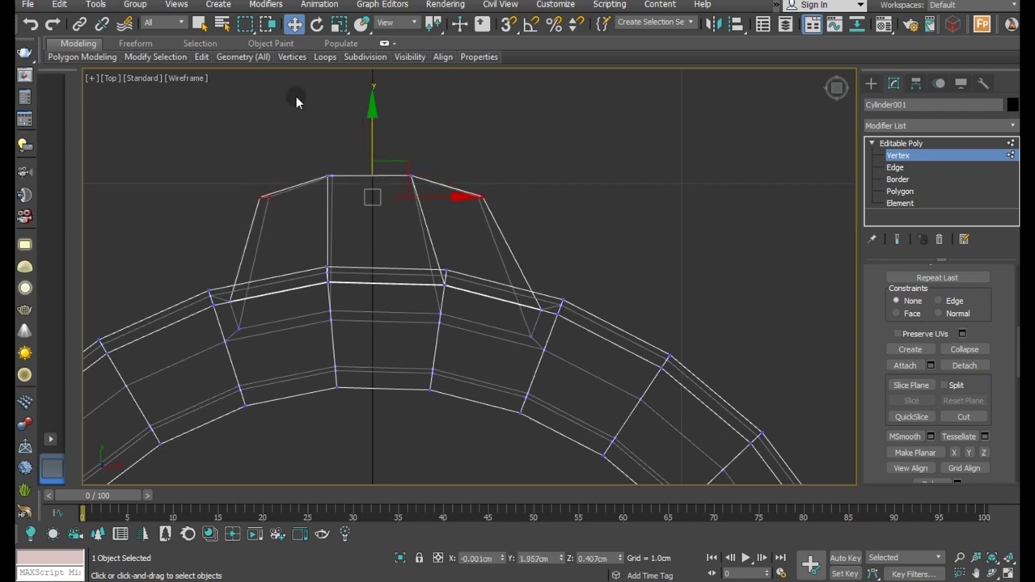
# Step: Undo the last vertex moves and select a single tip vertex
pyautogui.click(30, 24)
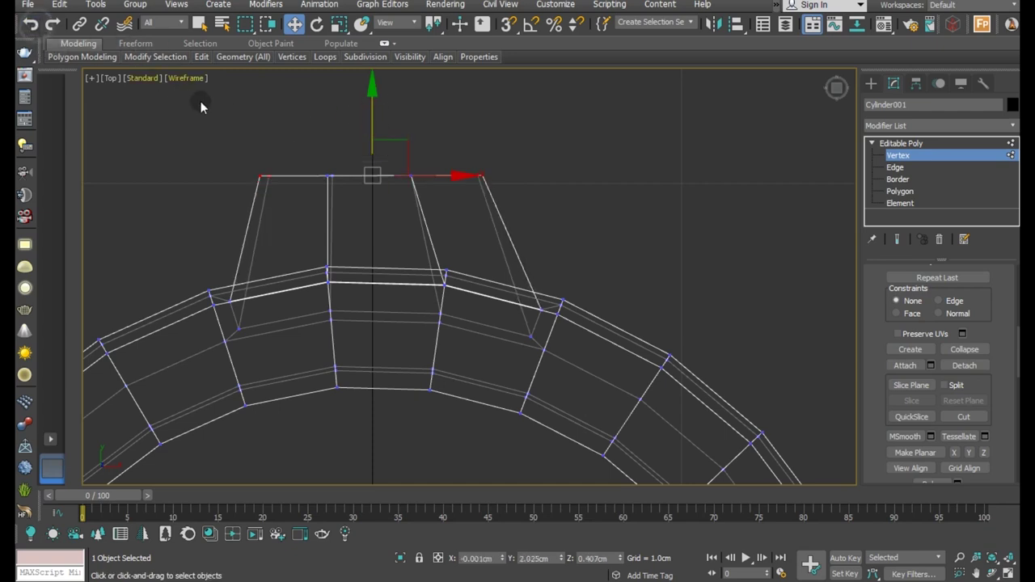
pyautogui.hotkey('ctrl', 'z')
pyautogui.hotkey('ctrl', 'z')
pyautogui.moveTo(316, 162)
pyautogui.mouseDown()
pyautogui.moveTo(373, 202)
pyautogui.moveTo(368, 173)
pyautogui.moveTo(465, 189)
pyautogui.moveTo(534, 173)
pyautogui.mouseUp()
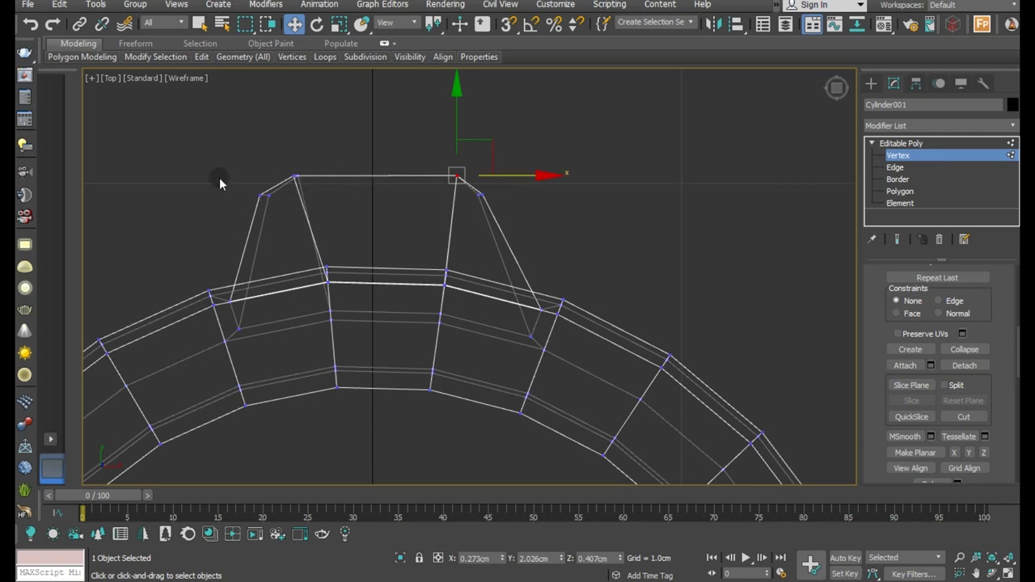
# Step: Nudge the tip's left and right corner vertices to even out the chamfer
pyautogui.moveTo(283, 241); pyautogui.dragTo(282, 240)
pyautogui.moveTo(263, 148); pyautogui.dragTo(264, 139)
pyautogui.moveTo(344, 187); pyautogui.dragTo(354, 187)
pyautogui.click(477, 201)
pyautogui.moveTo(548, 196); pyautogui.dragTo(544, 196)
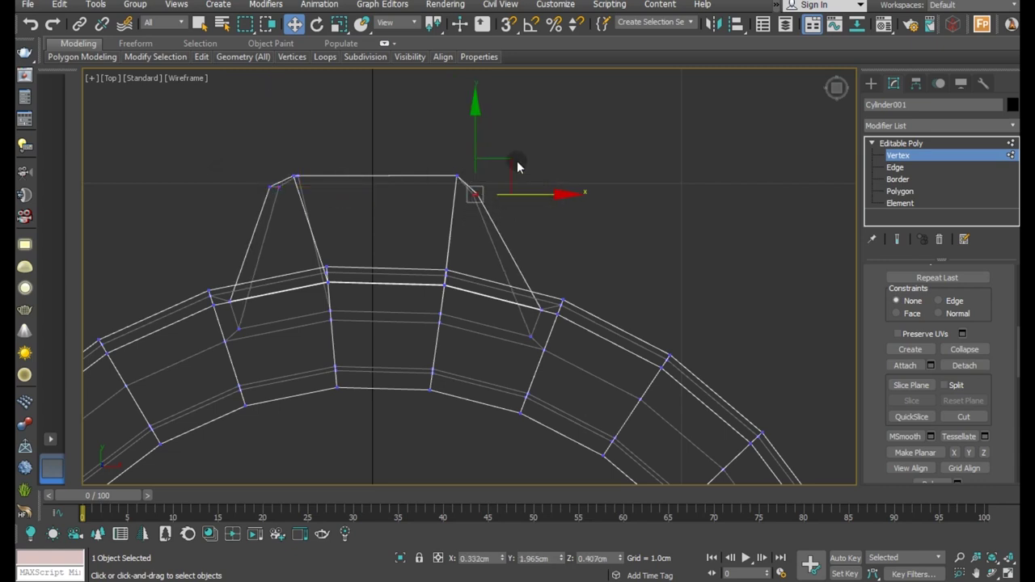
pyautogui.moveTo(477, 146); pyautogui.dragTo(475, 140)
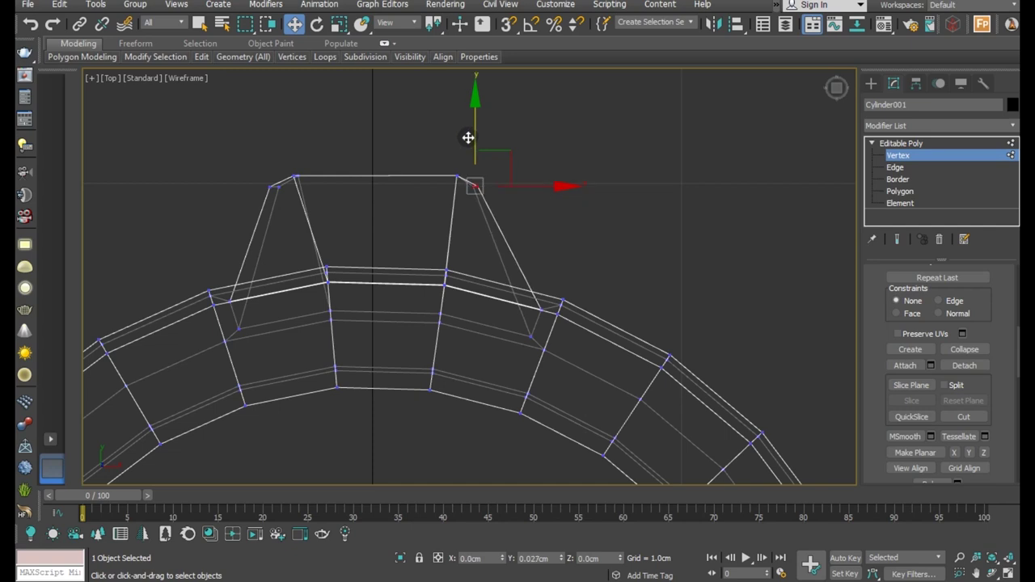
pyautogui.press('p')
pyautogui.moveTo(405, 294)
pyautogui.keyDown('alt'); pyautogui.mouseDown(button='middle')
pyautogui.moveTo(474, 240)
pyautogui.moveTo(524, 181)
pyautogui.moveTo(522, 194)
pyautogui.mouseUp(button='middle'); pyautogui.keyUp('alt')
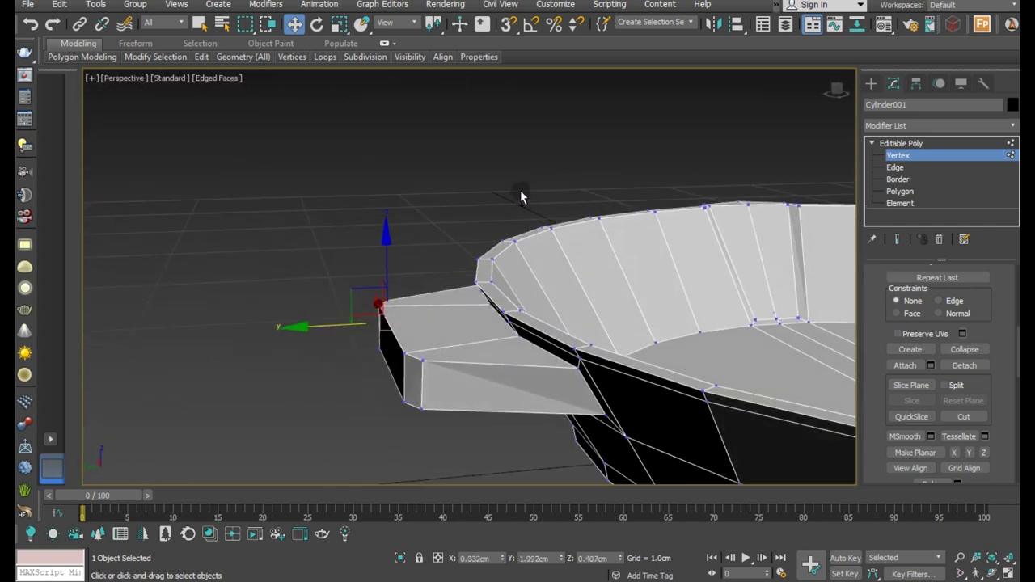
# Step: In Left view, raise the tab's tip vertices slightly, then select its top polygon
pyautogui.press('l')
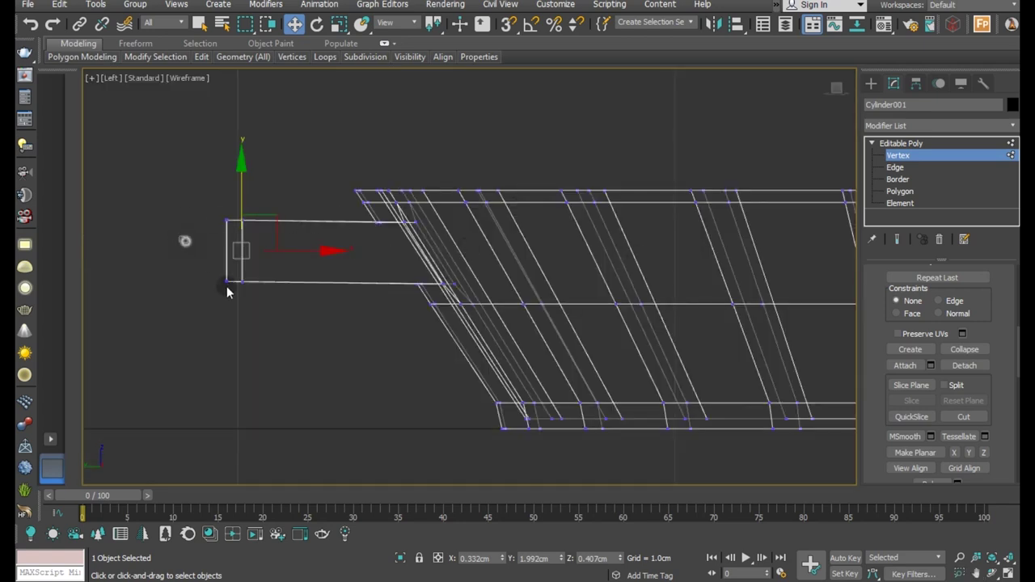
pyautogui.moveTo(182, 231); pyautogui.dragTo(275, 346)
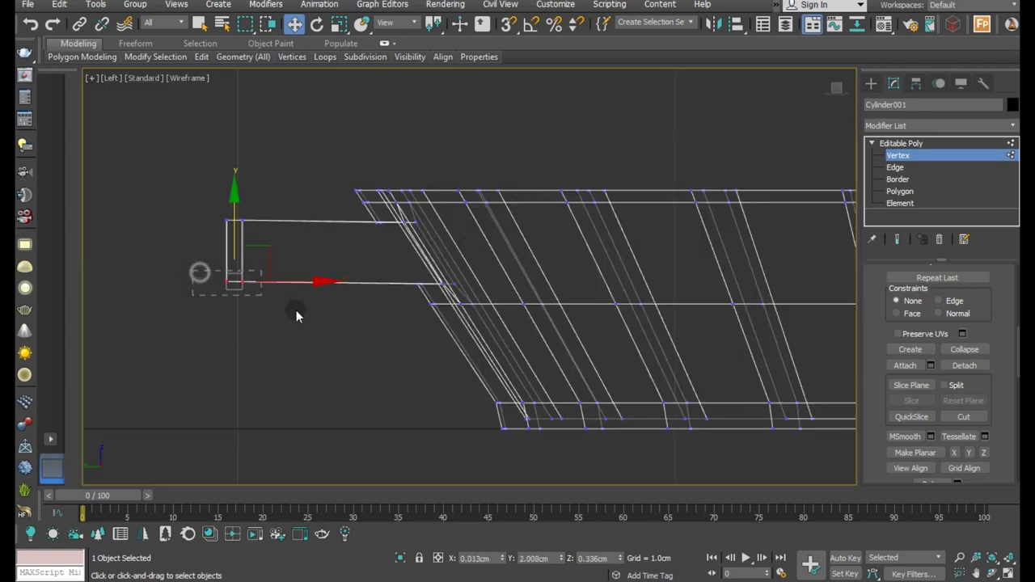
pyautogui.moveTo(230, 222); pyautogui.dragTo(232, 204)
pyautogui.scroll(2, 252, 231)
pyautogui.press('p')
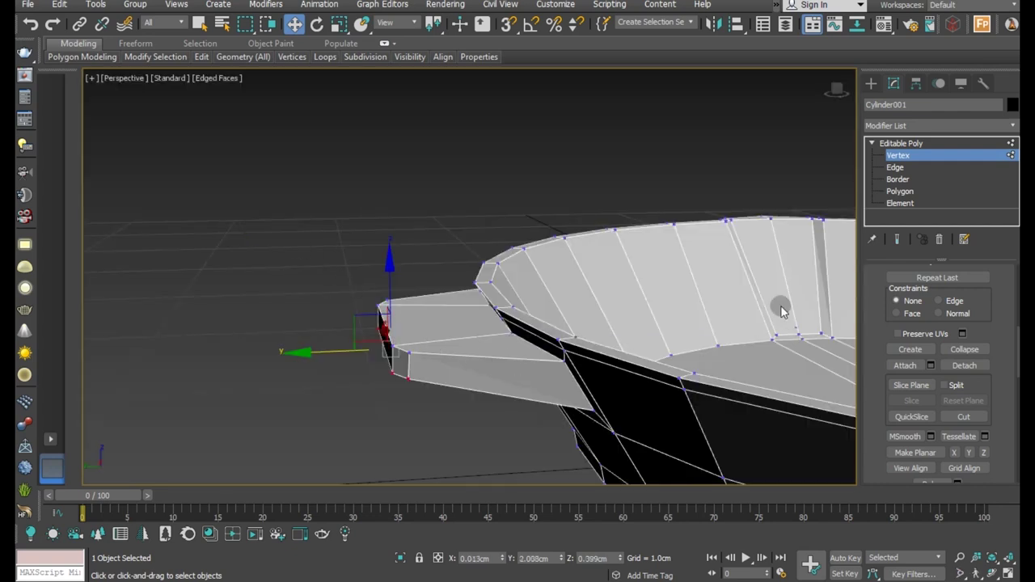
pyautogui.click(906, 191)
pyautogui.click(473, 337)
pyautogui.moveTo(488, 326)
pyautogui.keyDown('alt'); pyautogui.mouseDown(button='middle')
pyautogui.moveTo(506, 261)
pyautogui.moveTo(501, 286)
pyautogui.mouseUp(button='middle'); pyautogui.keyUp('alt')
# Step: Add the lug's remaining front faces to the selection
pyautogui.click(501, 286)
pyautogui.keyDown('ctrl'); pyautogui.click(439, 388); pyautogui.keyUp('ctrl')
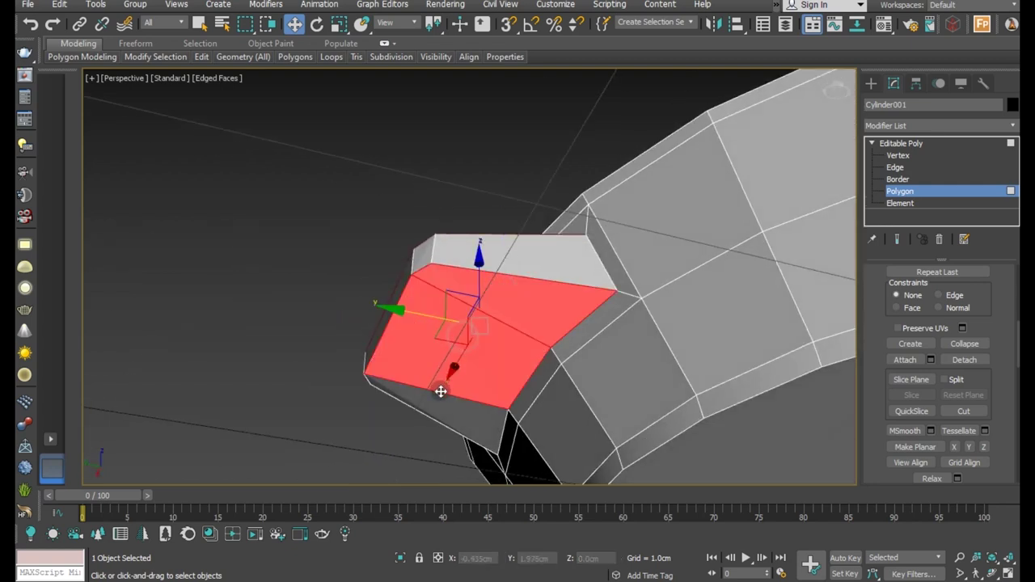
pyautogui.keyDown('ctrl'); pyautogui.click(439, 397); pyautogui.keyUp('ctrl')
pyautogui.keyDown('alt'); pyautogui.moveTo(475, 345); pyautogui.dragTo(548, 346, button='middle'); pyautogui.keyUp('alt')
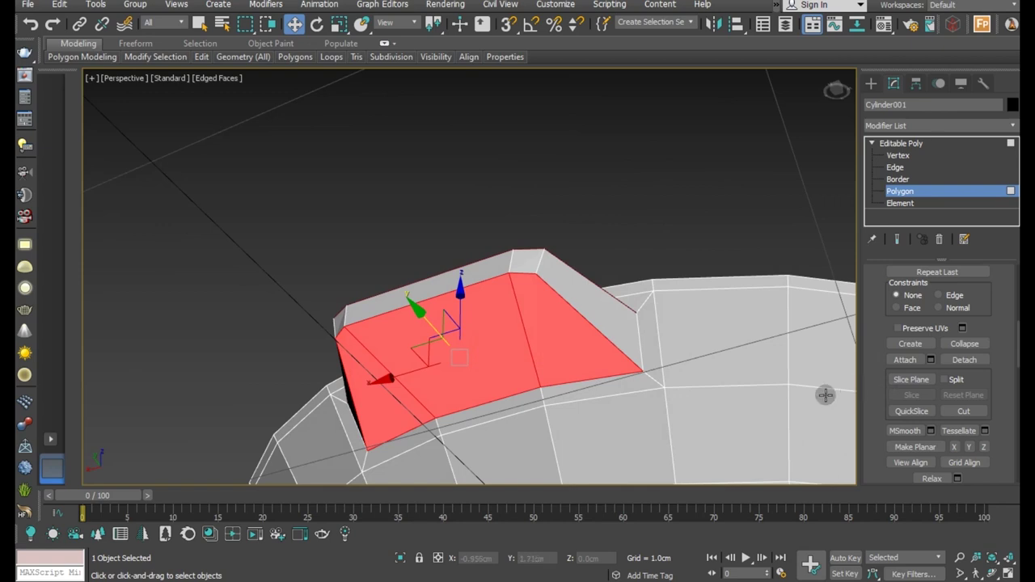
pyautogui.scroll(3, 979, 400)
pyautogui.scroll(3, 982, 384)
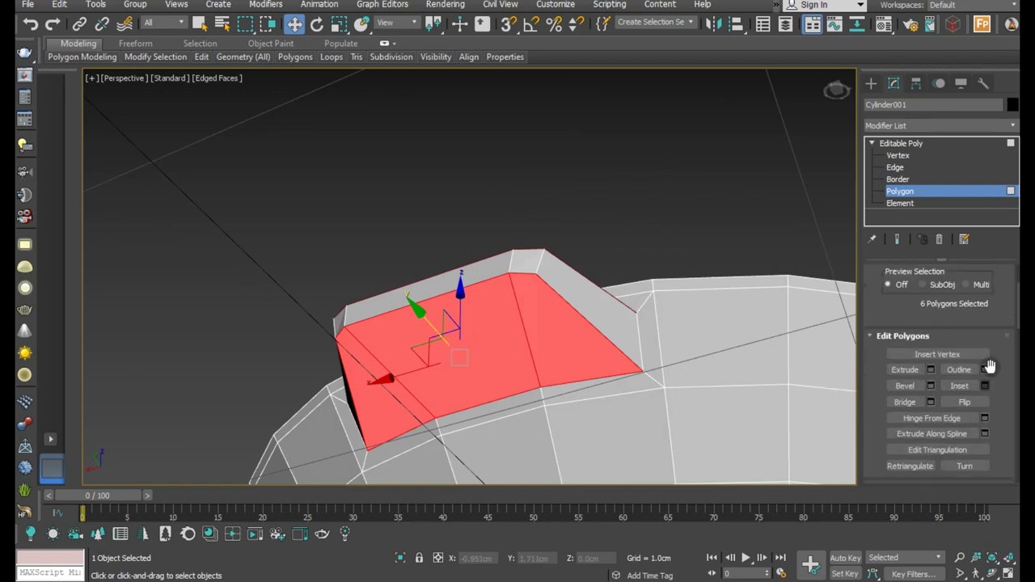
# Step: Inset the selected lug front faces by about 0.07cm
pyautogui.click(986, 385)
pyautogui.moveTo(607, 346)
pyautogui.keyDown('alt'); pyautogui.mouseDown(button='middle')
pyautogui.moveTo(545, 399)
pyautogui.moveTo(521, 445)
pyautogui.moveTo(510, 376)
pyautogui.moveTo(526, 389)
pyautogui.moveTo(521, 363)
pyautogui.mouseUp(button='middle'); pyautogui.keyUp('alt')
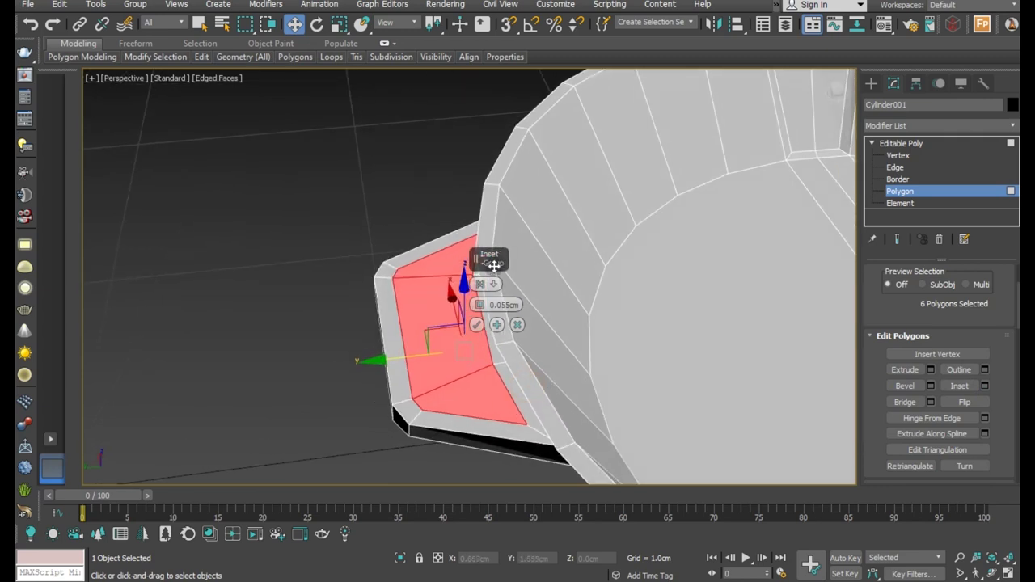
pyautogui.moveTo(336, 268)
pyautogui.mouseDown()
pyautogui.moveTo(285, 275)
pyautogui.moveTo(301, 304)
pyautogui.mouseUp()
pyautogui.write('0.07')
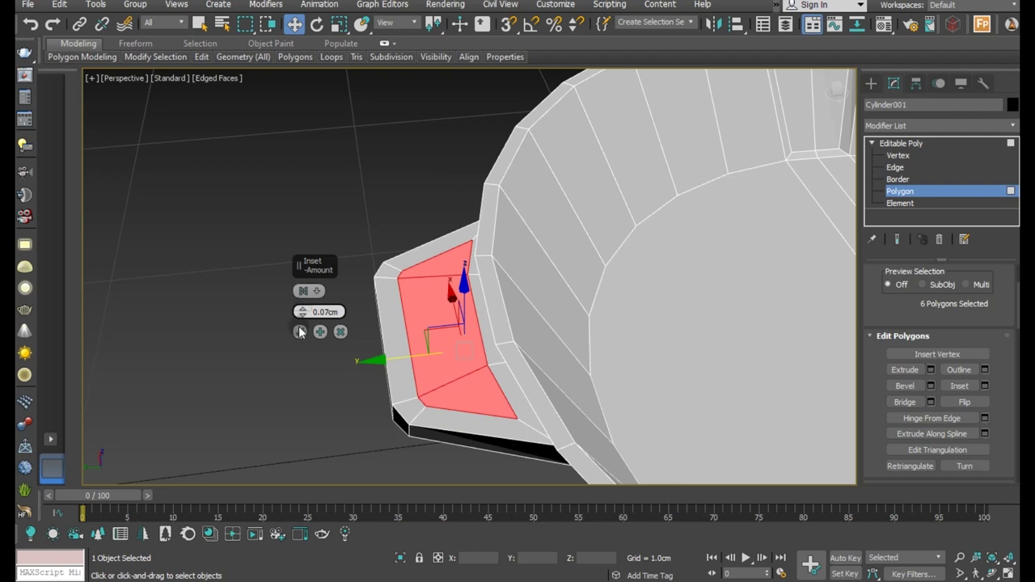
pyautogui.click(298, 333)
pyautogui.press('t')
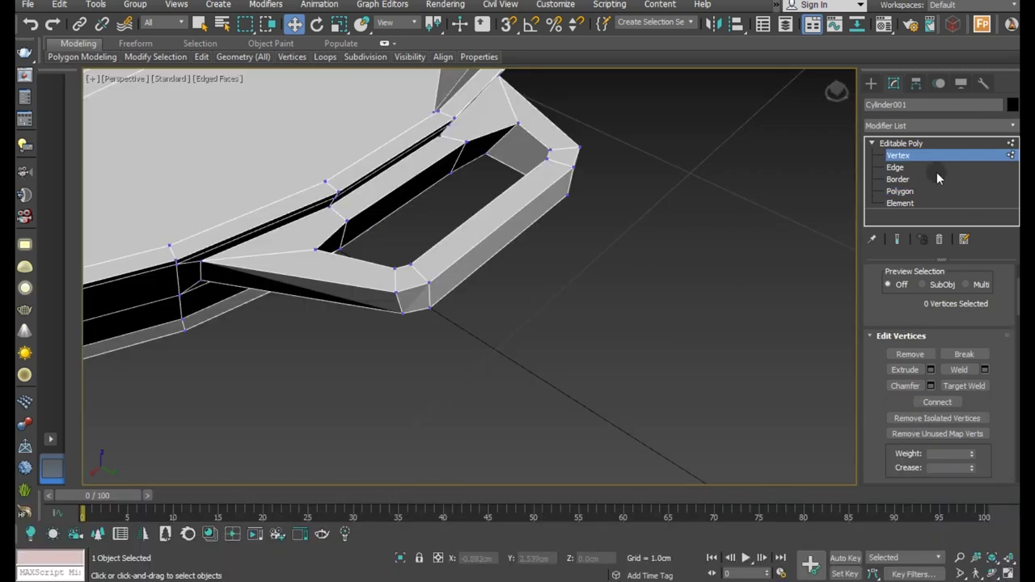
# Step: Select the three inner faces of the handle opening and flatten them with Make Planar Y
pyautogui.click(900, 191)
pyautogui.click(376, 209)
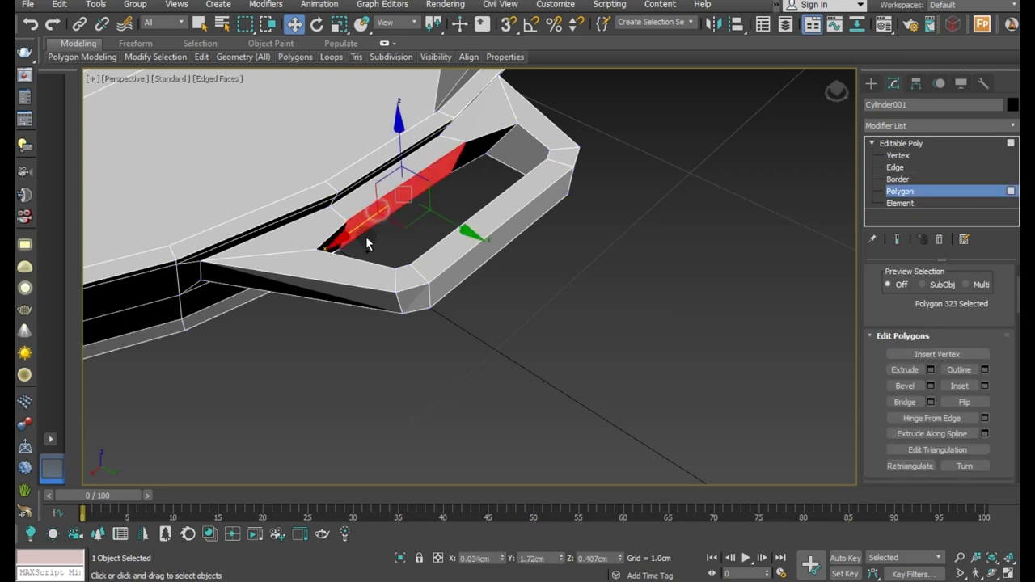
pyautogui.keyDown('ctrl'); pyautogui.click(338, 244); pyautogui.keyUp('ctrl')
pyautogui.keyDown('ctrl'); pyautogui.click(479, 148); pyautogui.keyUp('ctrl')
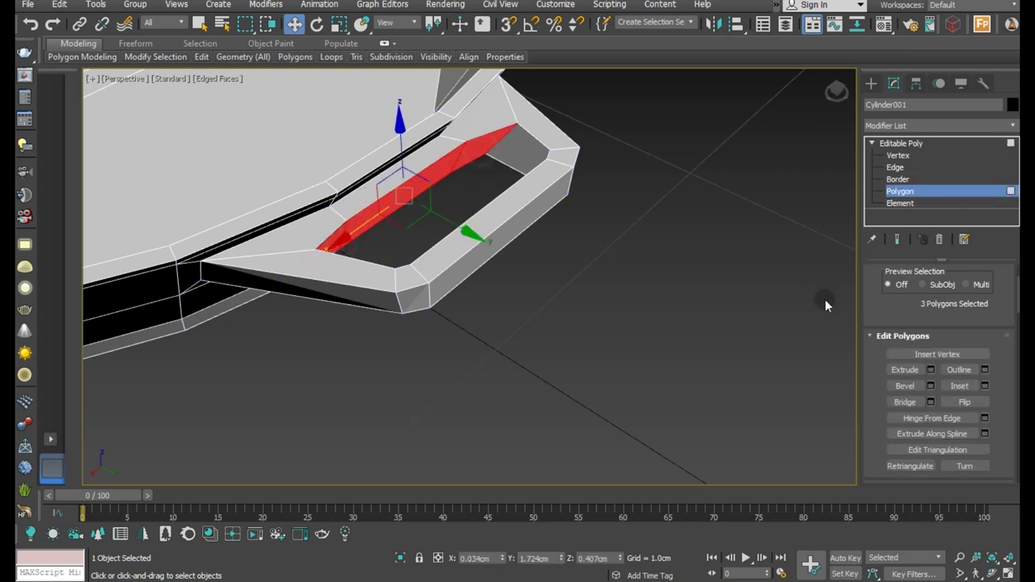
pyautogui.click(874, 343)
pyautogui.scroll(-2, 884, 382)
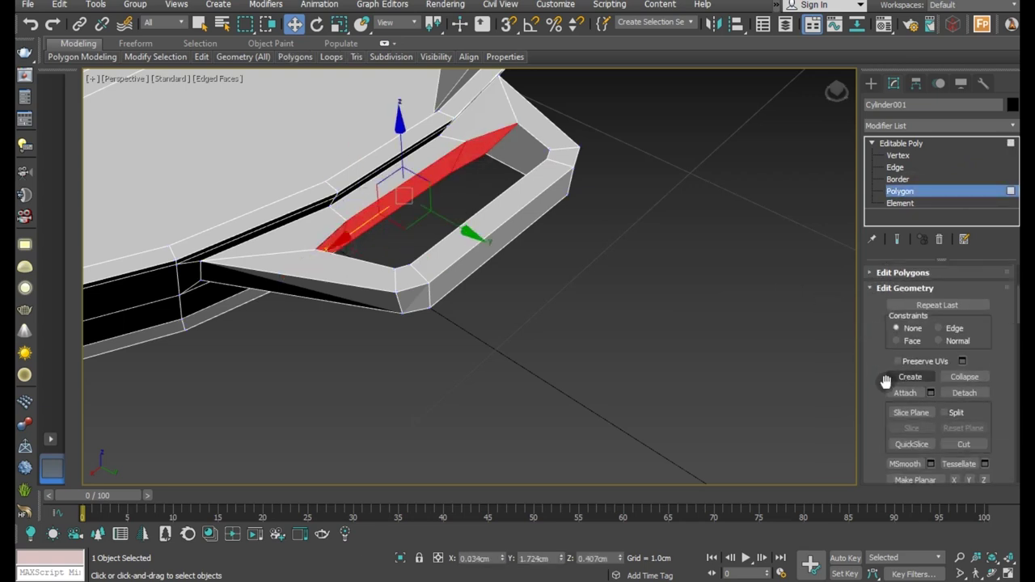
pyautogui.scroll(-2, 885, 382)
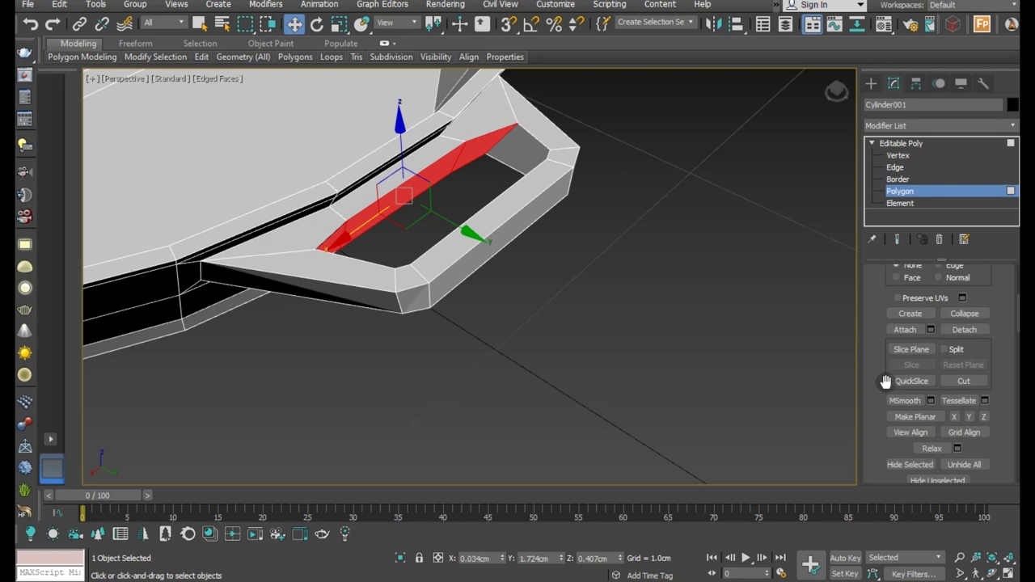
pyautogui.click(969, 417)
pyautogui.moveTo(467, 170)
pyautogui.keyDown('alt'); pyautogui.mouseDown(button='middle')
pyautogui.moveTo(342, 202)
pyautogui.moveTo(374, 176)
pyautogui.mouseUp(button='middle'); pyautogui.keyUp('alt')
pyautogui.click(29, 23)
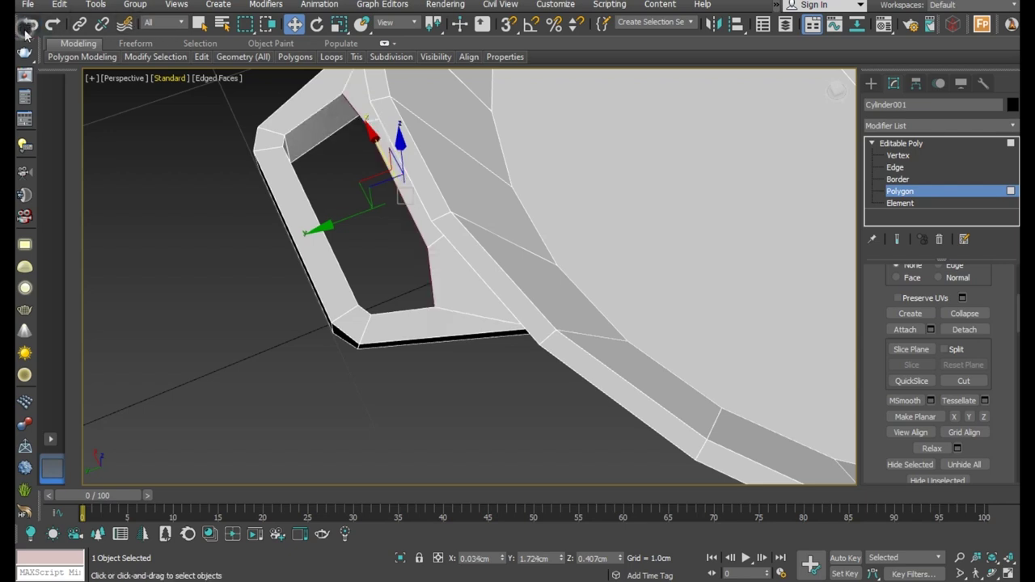
pyautogui.click(907, 417)
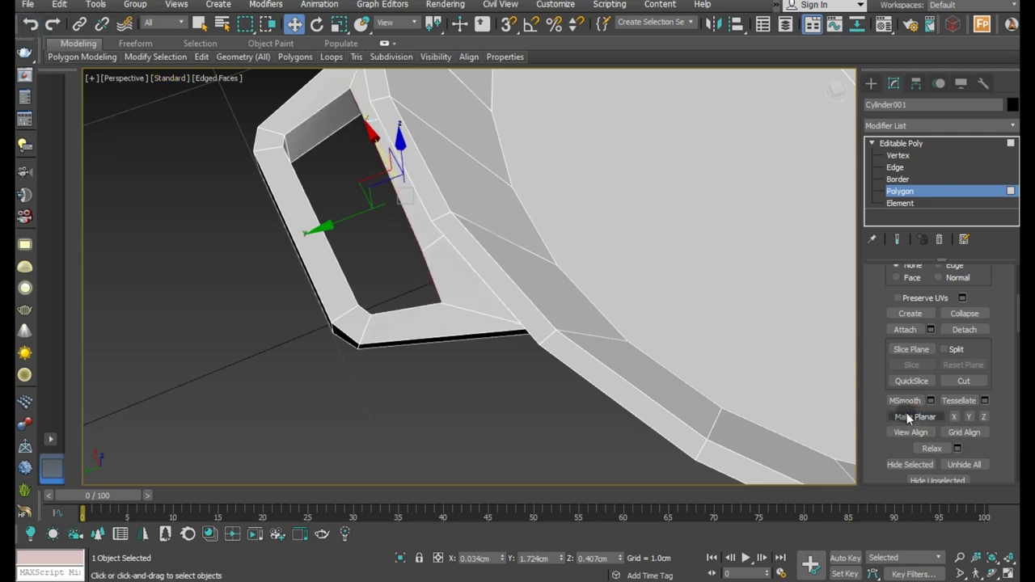
# Step: In Top view, rotate the inner faces about 2.76 degrees so that side sits level
pyautogui.moveTo(369, 293)
pyautogui.keyDown('alt'); pyautogui.mouseDown(button='middle')
pyautogui.moveTo(269, 296)
pyautogui.moveTo(249, 324)
pyautogui.mouseUp(button='middle'); pyautogui.keyUp('alt')
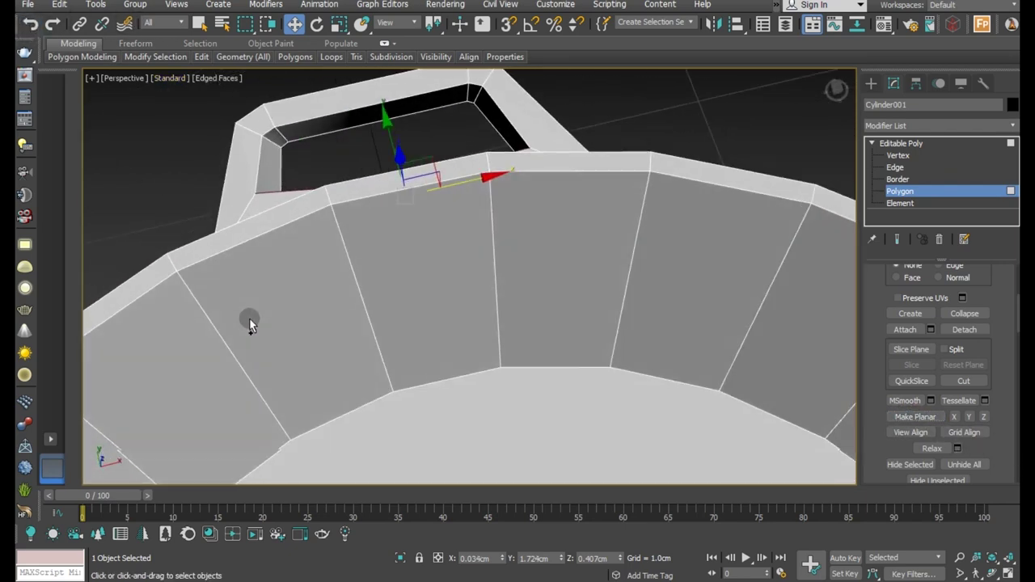
pyautogui.keyDown('alt'); pyautogui.moveTo(469, 202); pyautogui.dragTo(472, 299, button='middle'); pyautogui.keyUp('alt')
pyautogui.press('t')
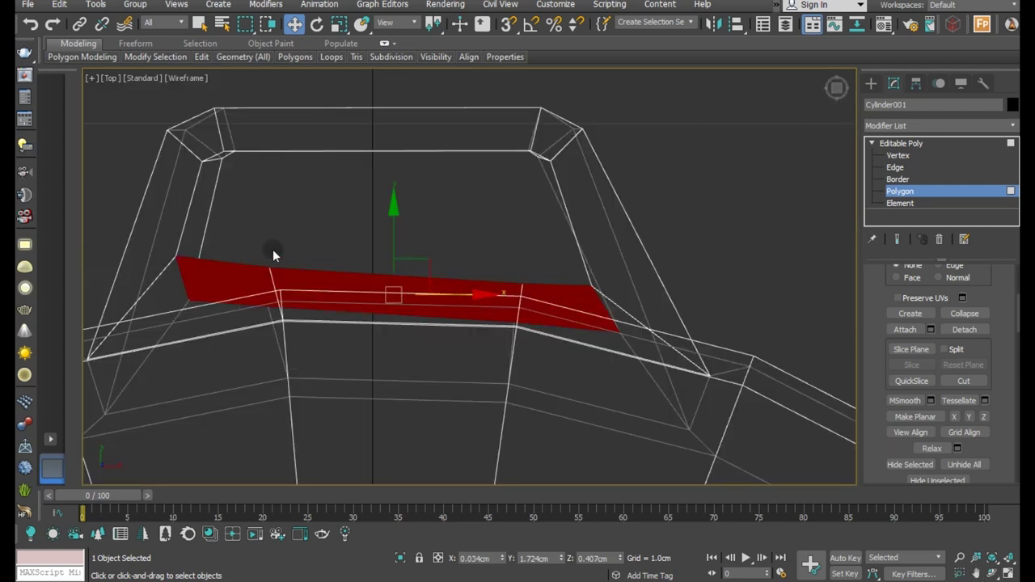
pyautogui.click(321, 28)
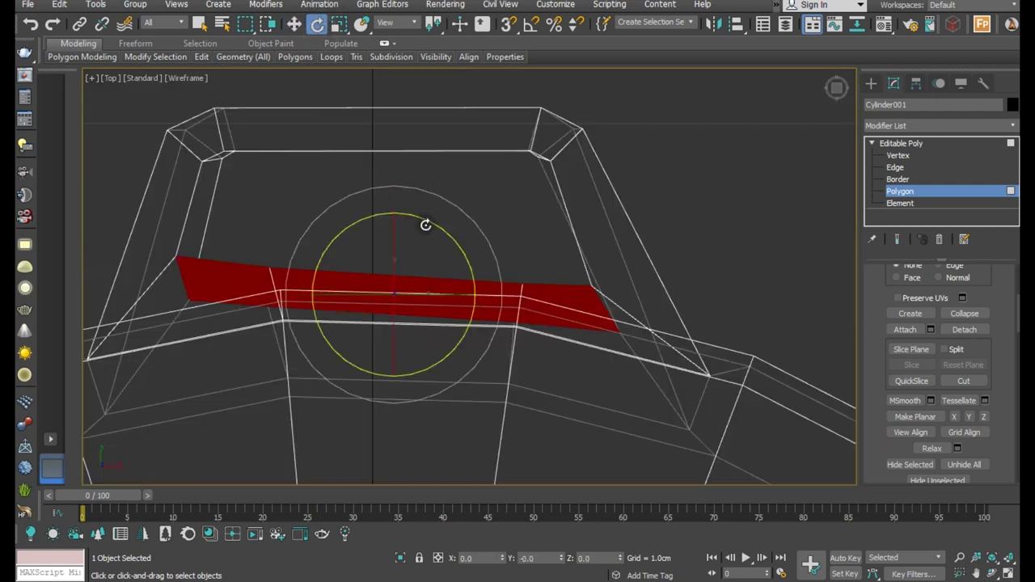
pyautogui.click(30, 23)
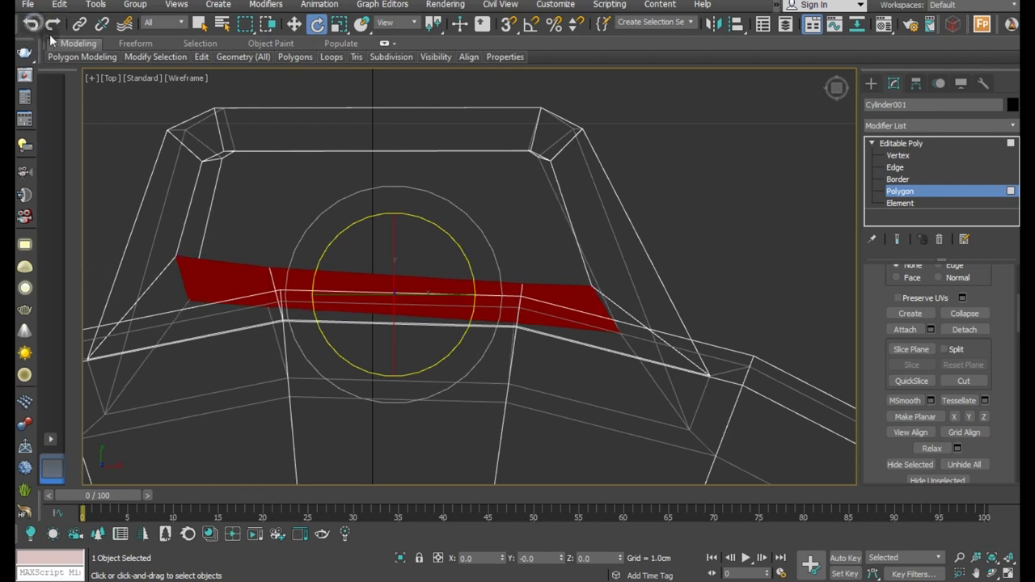
pyautogui.moveTo(424, 219); pyautogui.dragTo(419, 217)
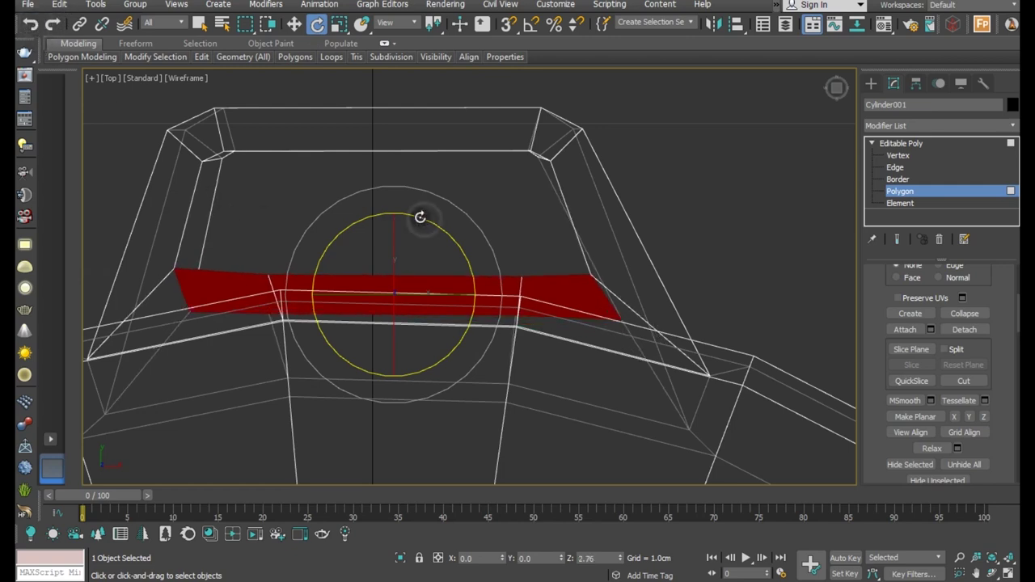
pyautogui.click(294, 23)
# Step: Select the eight-face loop around the handle opening and flatten it with Make Planar
pyautogui.press('p')
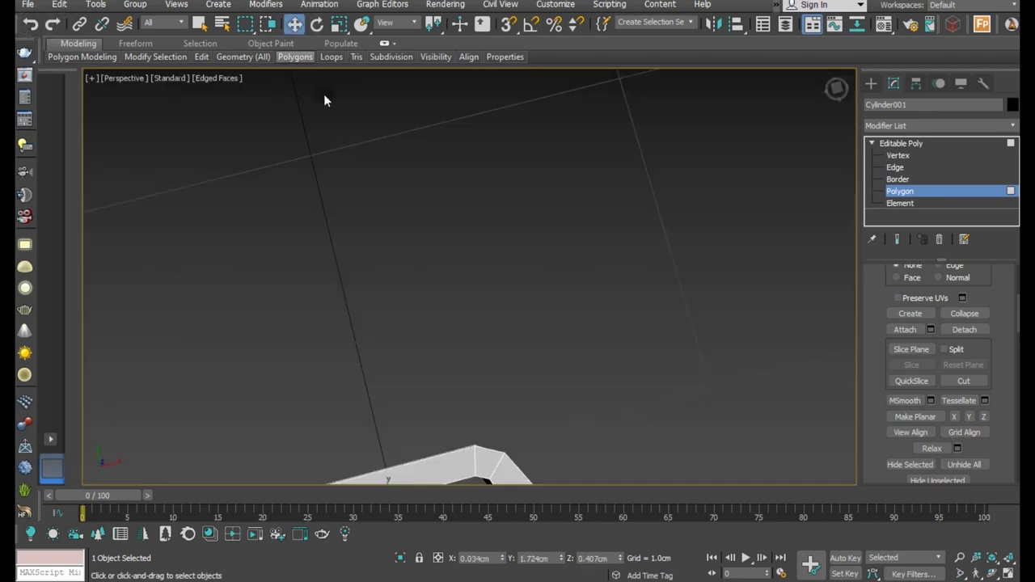
pyautogui.press('z')
pyautogui.moveTo(417, 347)
pyautogui.keyDown('alt'); pyautogui.mouseDown(button='middle')
pyautogui.moveTo(396, 362)
pyautogui.moveTo(623, 342)
pyautogui.moveTo(584, 272)
pyautogui.moveTo(601, 272)
pyautogui.mouseUp(button='middle'); pyautogui.keyUp('alt')
pyautogui.scroll(3, 445, 351)
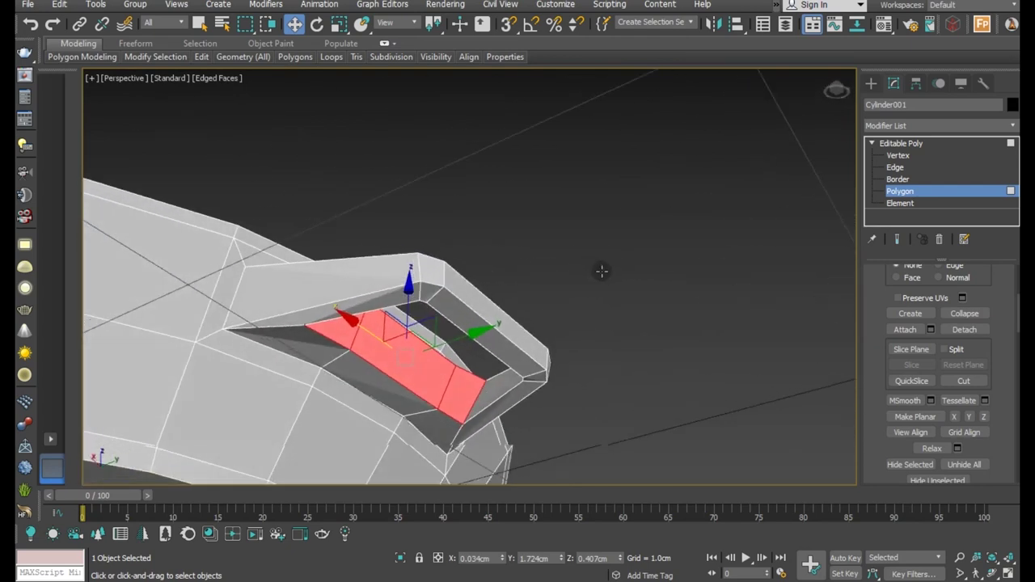
pyautogui.click(363, 366)
pyautogui.keyDown('ctrl'); pyautogui.click(312, 353); pyautogui.keyUp('ctrl')
pyautogui.keyDown('ctrl'); pyautogui.click(326, 316); pyautogui.keyUp('ctrl')
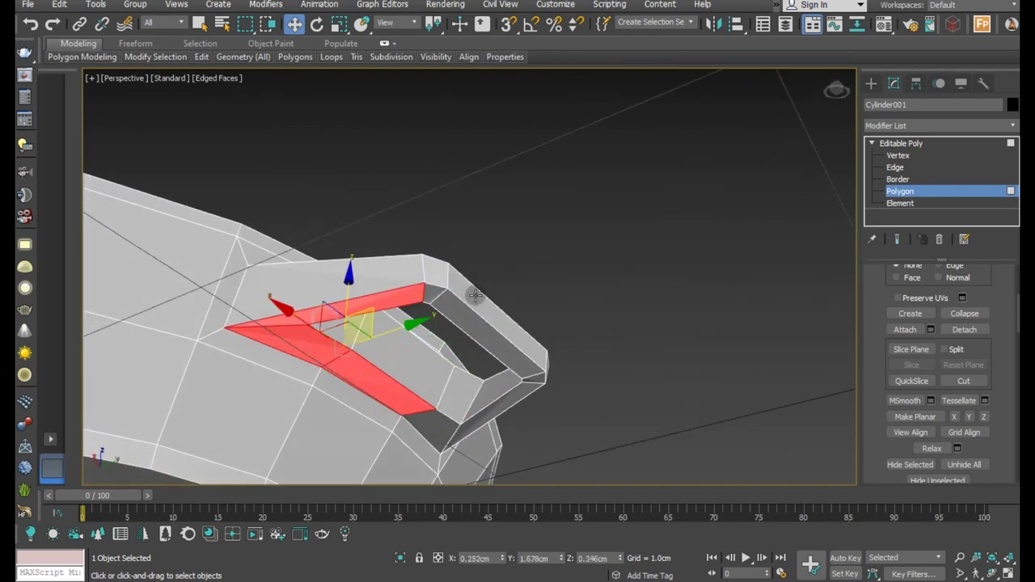
pyautogui.keyDown('ctrl'); pyautogui.click(447, 295); pyautogui.keyUp('ctrl')
pyautogui.keyDown('ctrl'); pyautogui.click(454, 305); pyautogui.keyUp('ctrl')
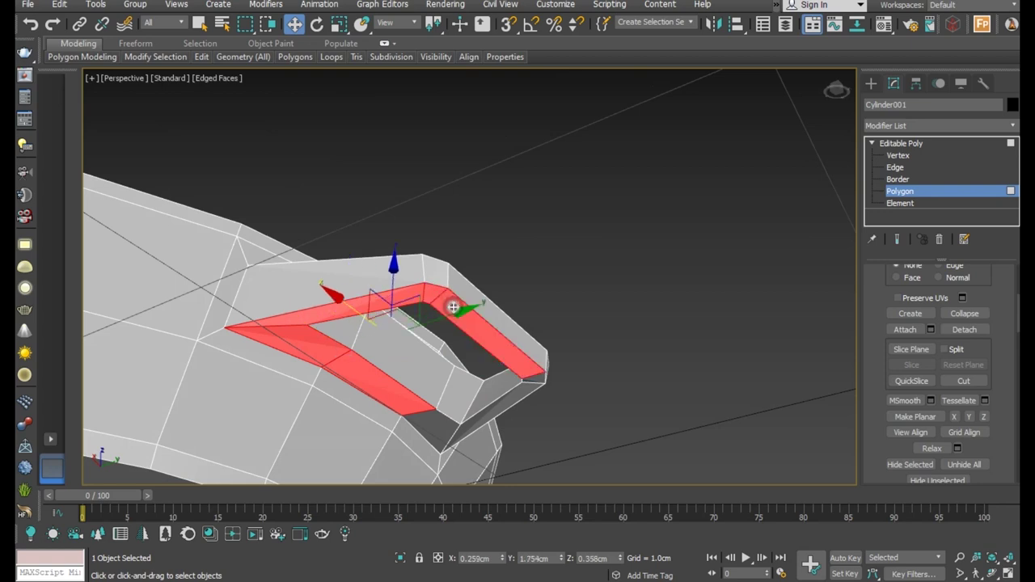
pyautogui.keyDown('ctrl'); pyautogui.click(511, 399); pyautogui.keyUp('ctrl')
pyautogui.keyDown('ctrl'); pyautogui.click(526, 380); pyautogui.keyUp('ctrl')
pyautogui.keyDown('ctrl'); pyautogui.click(424, 429); pyautogui.keyUp('ctrl')
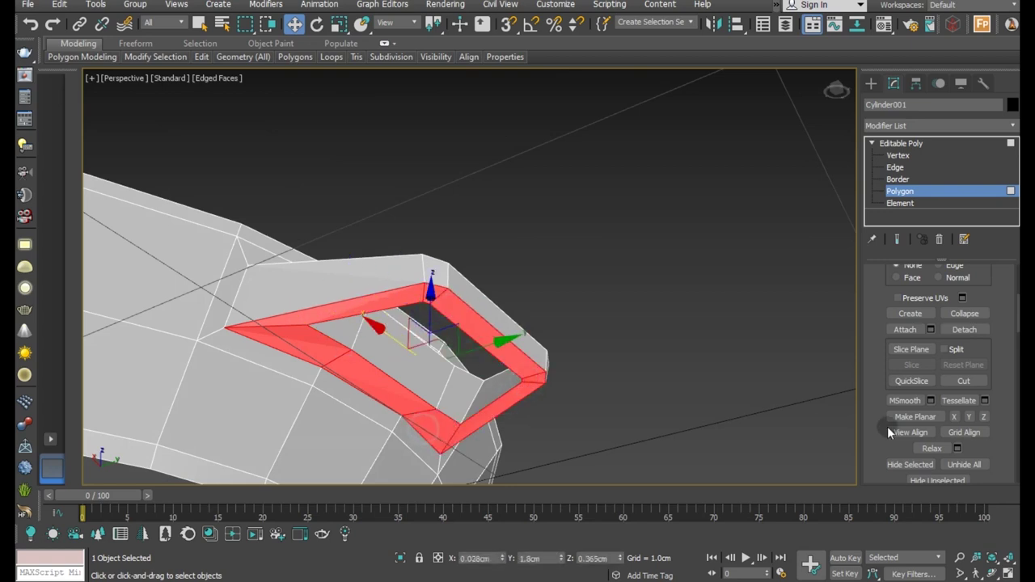
pyautogui.click(907, 415)
# Step: Nudge the rim faces around the opening slightly and reapply Make Planar so they lie flat
pyautogui.moveTo(614, 340)
pyautogui.keyDown('alt'); pyautogui.mouseDown(button='middle')
pyautogui.moveTo(460, 388)
pyautogui.moveTo(459, 404)
pyautogui.mouseUp(button='middle'); pyautogui.keyUp('alt')
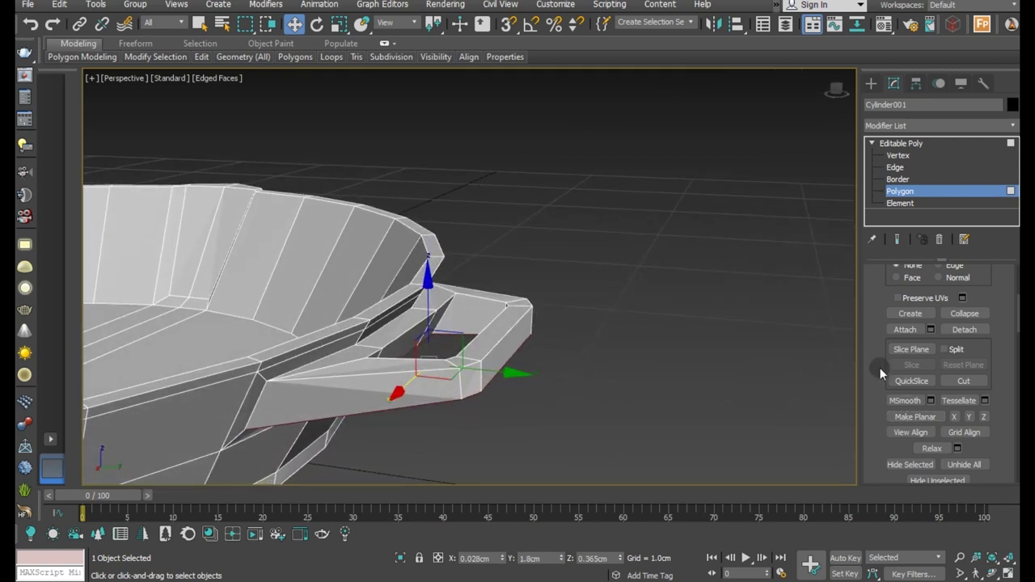
pyautogui.moveTo(367, 368)
pyautogui.mouseDown()
pyautogui.moveTo(419, 306)
pyautogui.moveTo(501, 304)
pyautogui.mouseUp()
pyautogui.keyDown('ctrl'); pyautogui.click(510, 313); pyautogui.keyUp('ctrl')
pyautogui.keyDown('ctrl'); pyautogui.click(476, 356); pyautogui.keyUp('ctrl')
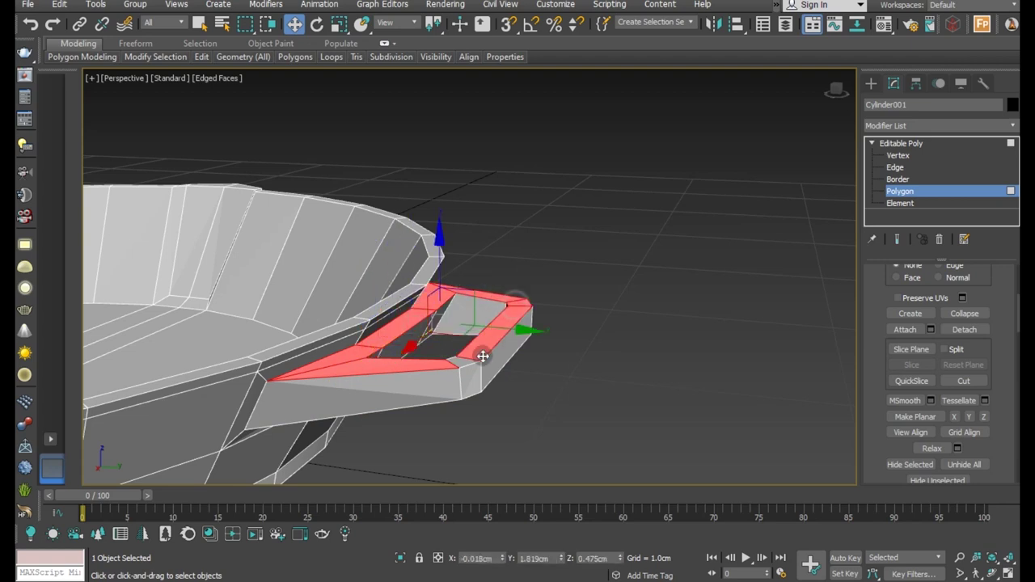
pyautogui.moveTo(457, 363); pyautogui.dragTo(457, 366)
pyautogui.click(910, 417)
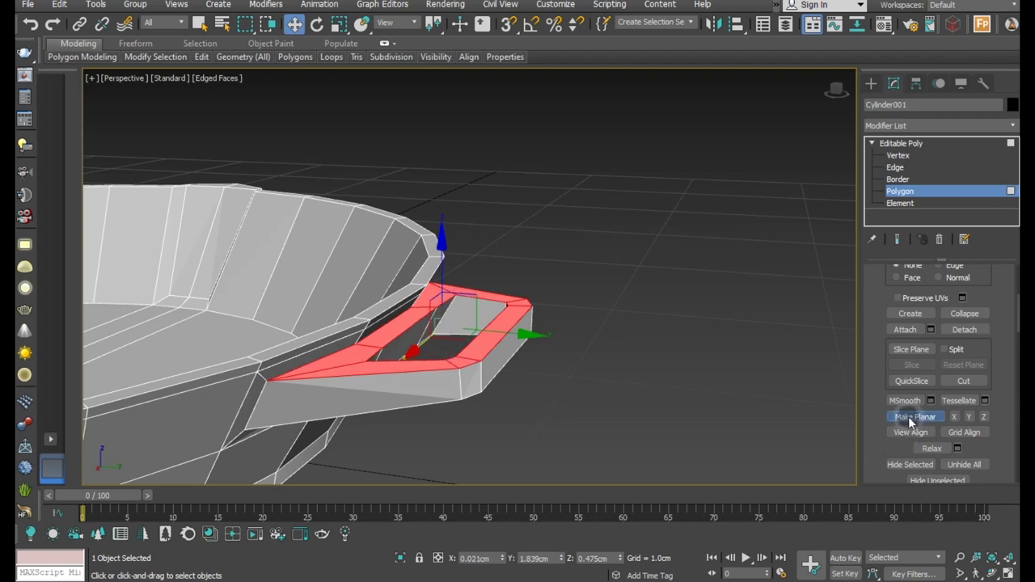
pyautogui.moveTo(660, 376)
pyautogui.keyDown('alt'); pyautogui.mouseDown(button='middle')
pyautogui.moveTo(592, 397)
pyautogui.moveTo(572, 314)
pyautogui.moveTo(562, 327)
pyautogui.moveTo(626, 346)
pyautogui.mouseUp(button='middle'); pyautogui.keyUp('alt')
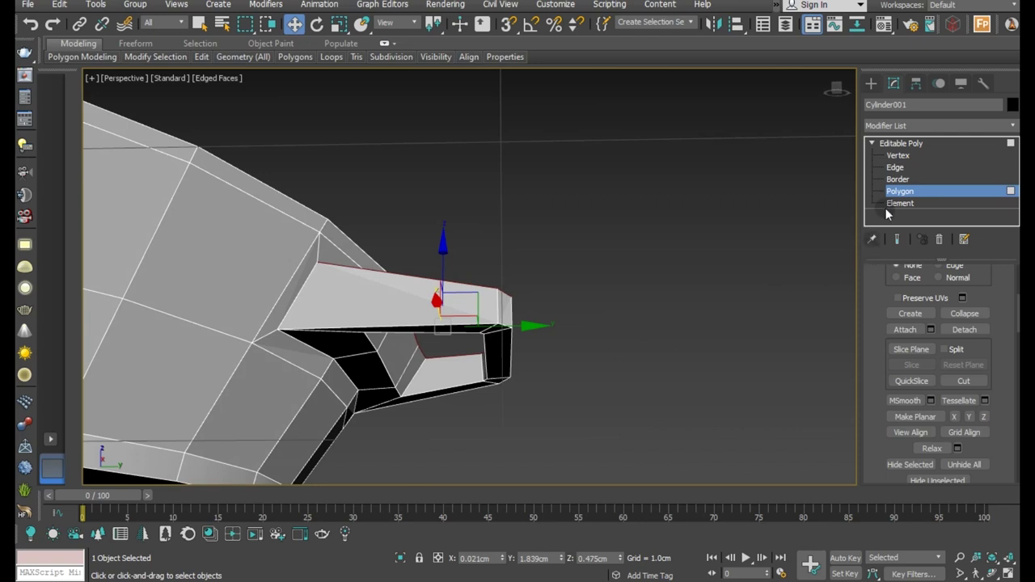
pyautogui.click(899, 155)
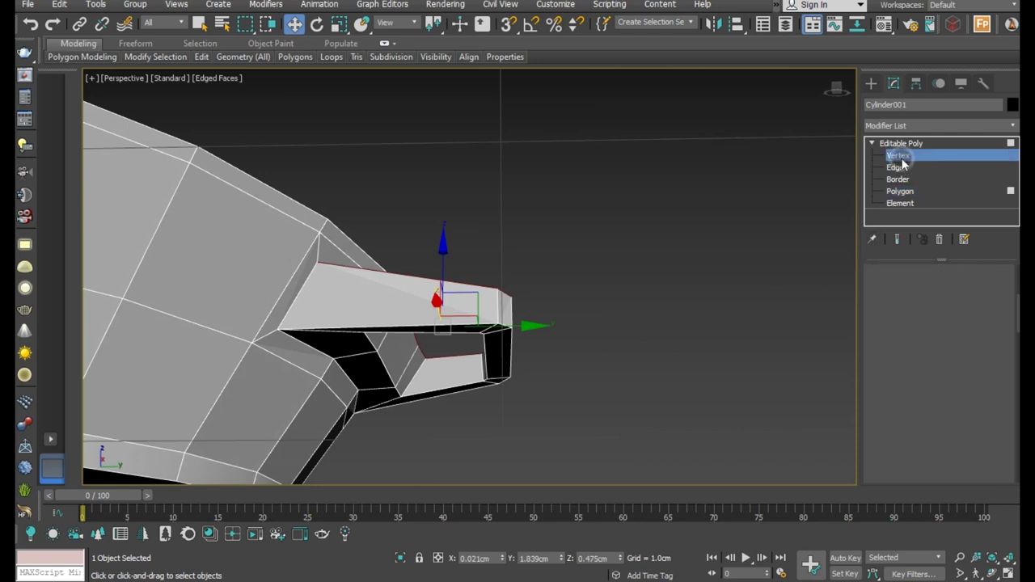
# Step: Save the scene and lower the vertex at the opening's corner slightly
pyautogui.click(27, 4)
pyautogui.click(46, 108)
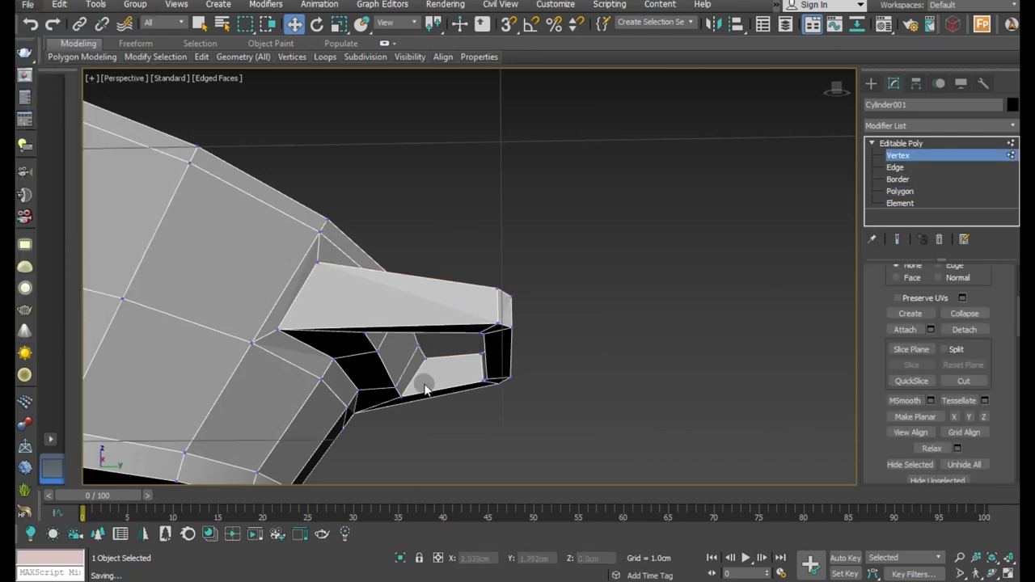
pyautogui.click(334, 361)
pyautogui.moveTo(362, 365)
pyautogui.keyDown('alt'); pyautogui.mouseDown(button='middle')
pyautogui.moveTo(370, 383)
pyautogui.moveTo(331, 370)
pyautogui.mouseUp(button='middle'); pyautogui.keyUp('alt')
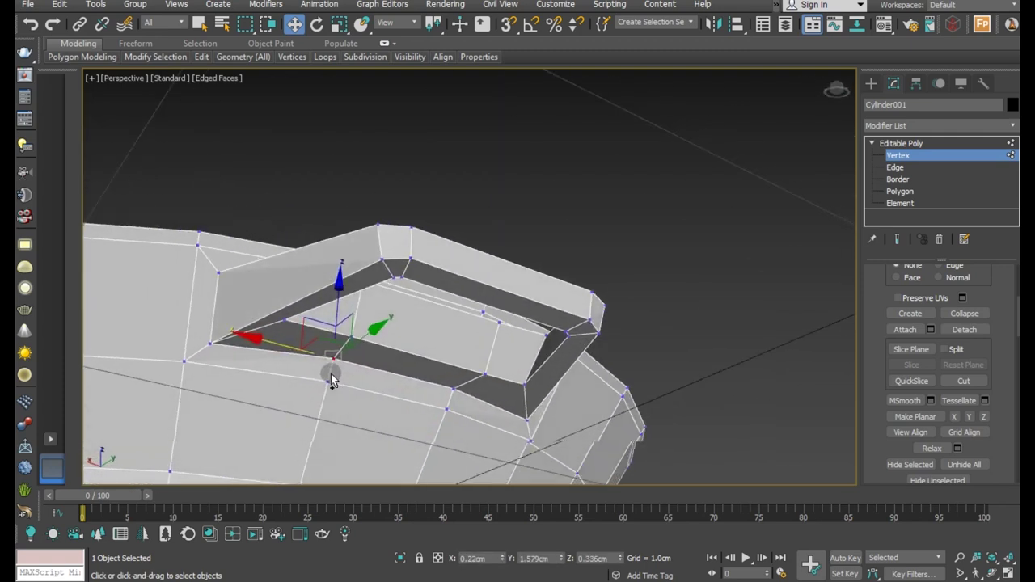
pyautogui.scroll(4, 336, 378)
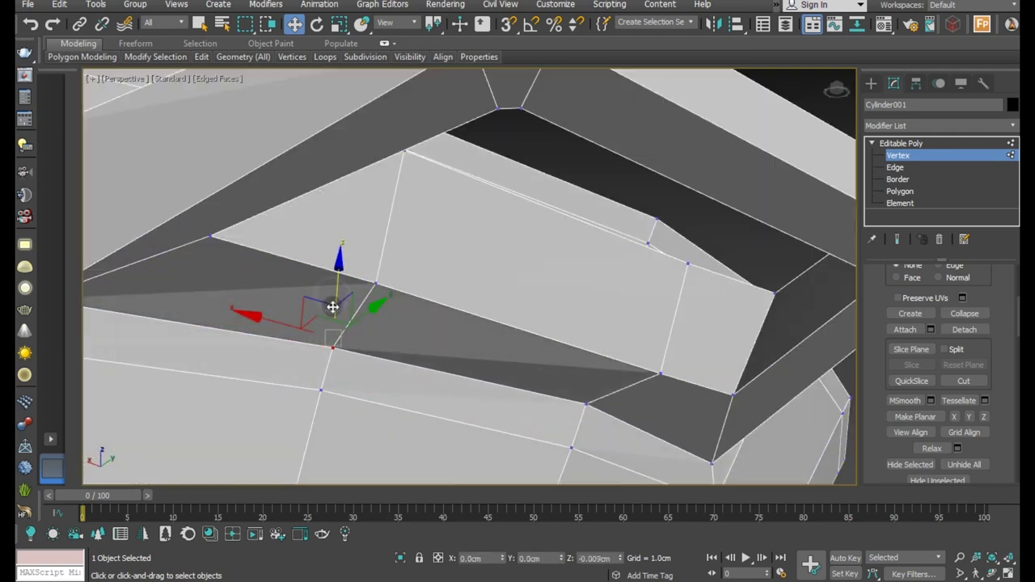
pyautogui.moveTo(332, 294); pyautogui.dragTo(330, 316)
pyautogui.scroll(-2, 320, 332)
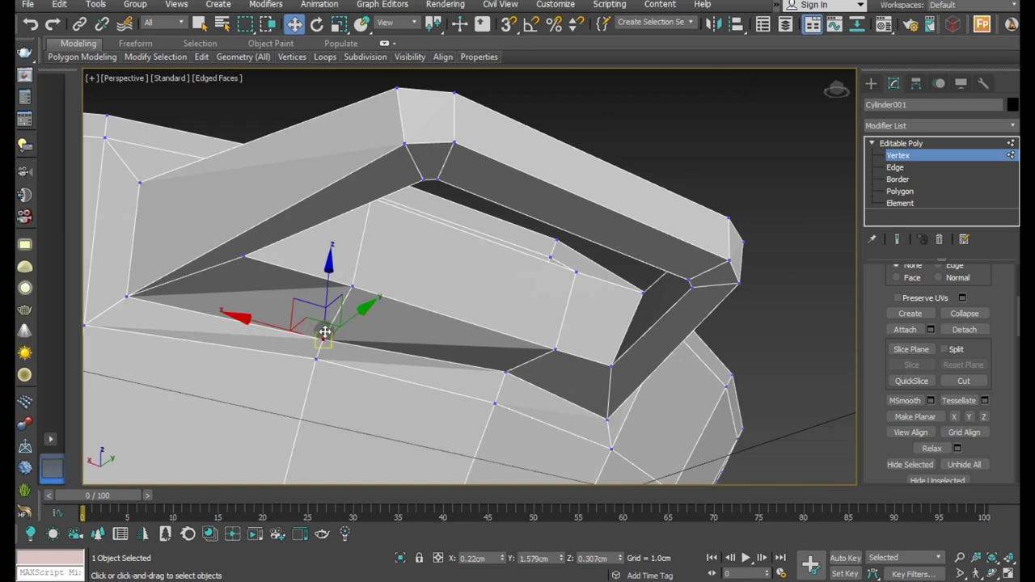
# Step: Target Weld the stray vertices around the lug opening onto their neighbouring corner vertices
pyautogui.rightClick(327, 380)
pyautogui.click(300, 449)
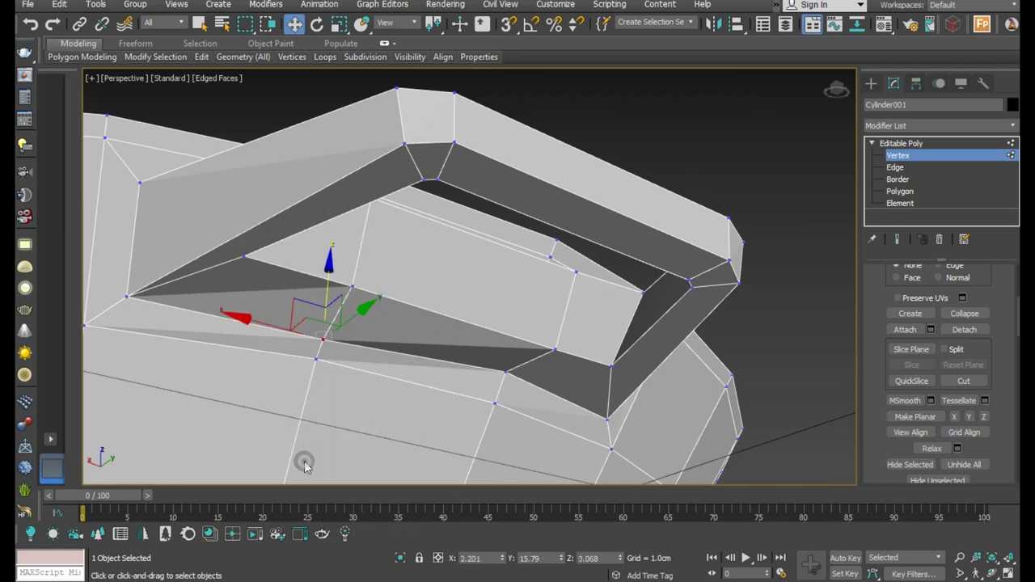
pyautogui.click(320, 363)
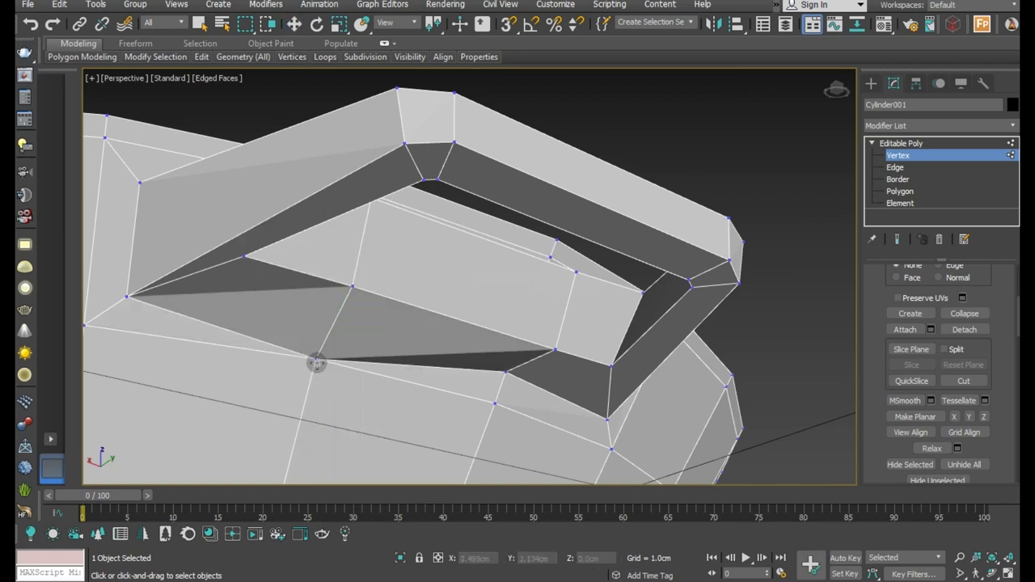
pyautogui.click(127, 296)
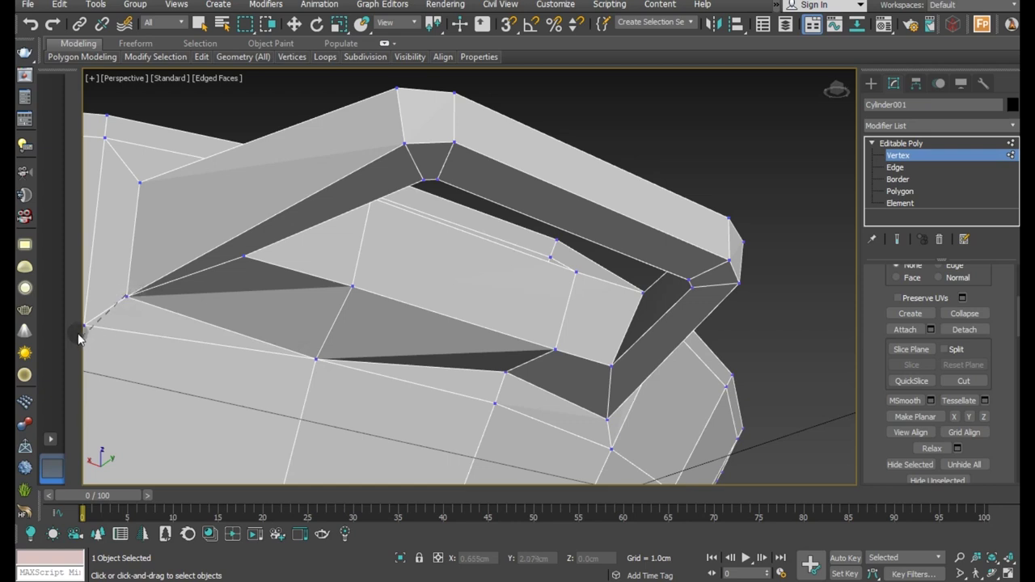
pyautogui.click(84, 327)
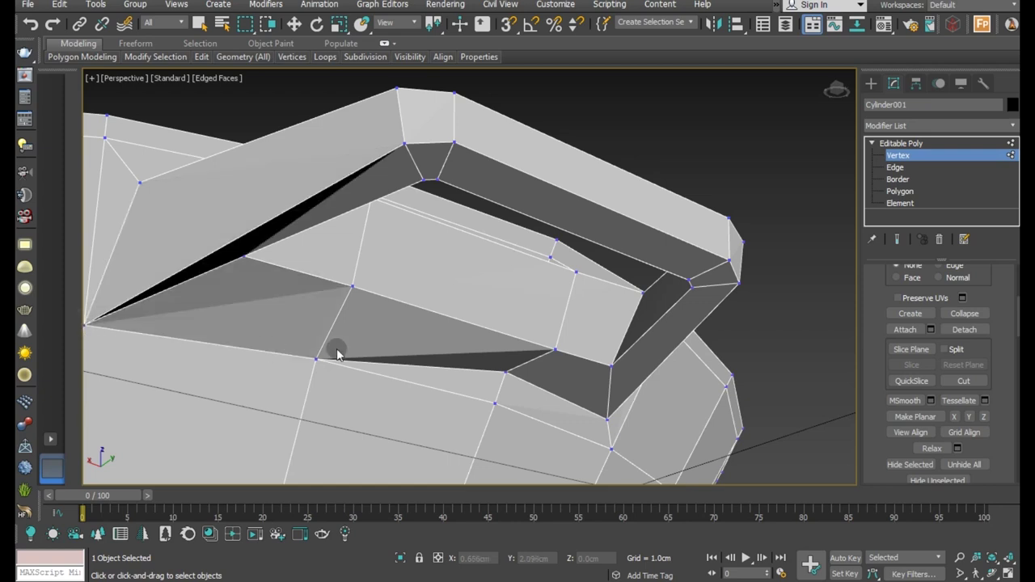
pyautogui.click(504, 373)
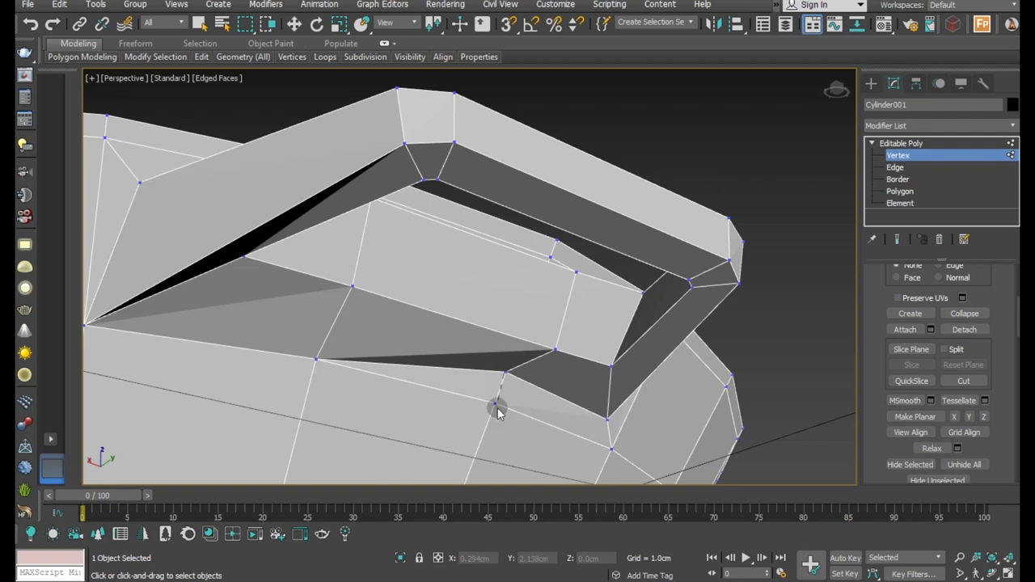
pyautogui.click(495, 403)
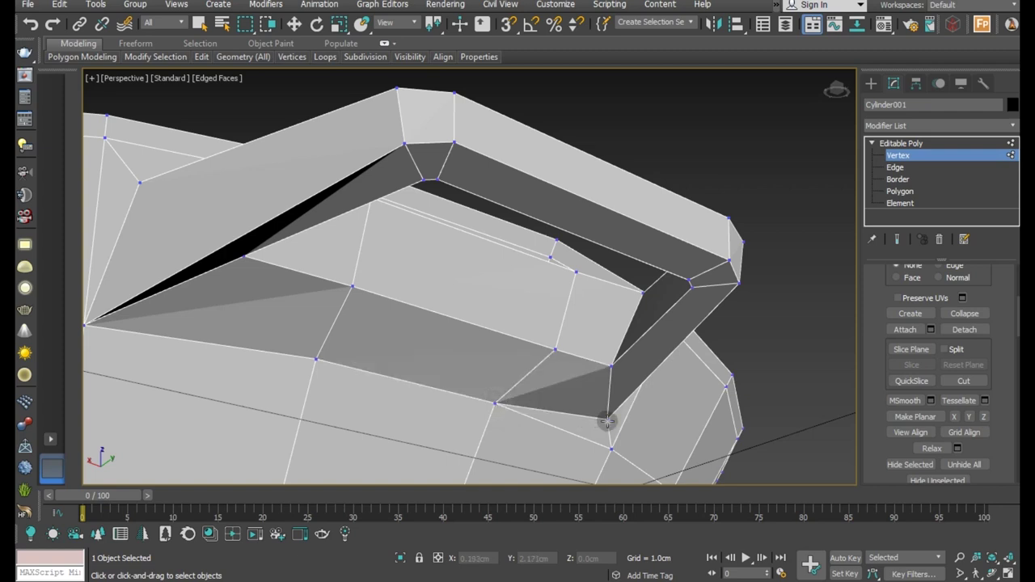
pyautogui.click(617, 451)
pyautogui.moveTo(501, 404)
pyautogui.keyDown('alt'); pyautogui.mouseDown(button='middle')
pyautogui.moveTo(385, 333)
pyautogui.moveTo(384, 390)
pyautogui.moveTo(416, 199)
pyautogui.mouseUp(button='middle'); pyautogui.keyUp('alt')
pyautogui.press('w')
pyautogui.moveTo(422, 265)
pyautogui.keyDown('alt'); pyautogui.mouseDown(button='middle')
pyautogui.moveTo(423, 351)
pyautogui.moveTo(434, 262)
pyautogui.moveTo(434, 338)
pyautogui.mouseUp(button='middle'); pyautogui.keyUp('alt')
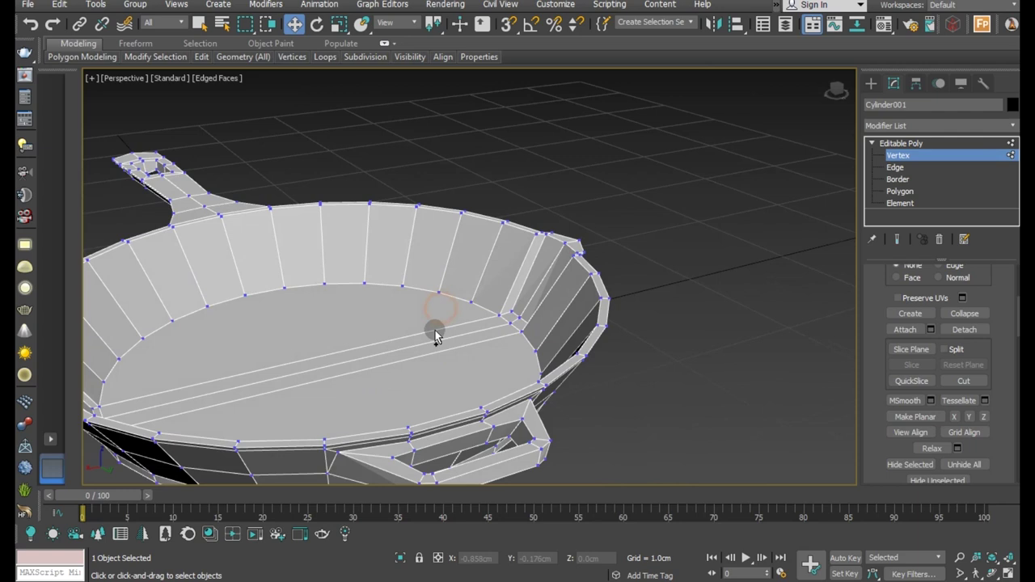
# Step: Target Weld the four leftover vertices along the junction of the lug and the pan's rim
pyautogui.moveTo(390, 441)
pyautogui.keyDown('alt'); pyautogui.mouseDown(button='middle')
pyautogui.moveTo(388, 411)
pyautogui.moveTo(363, 413)
pyautogui.mouseUp(button='middle'); pyautogui.keyUp('alt')
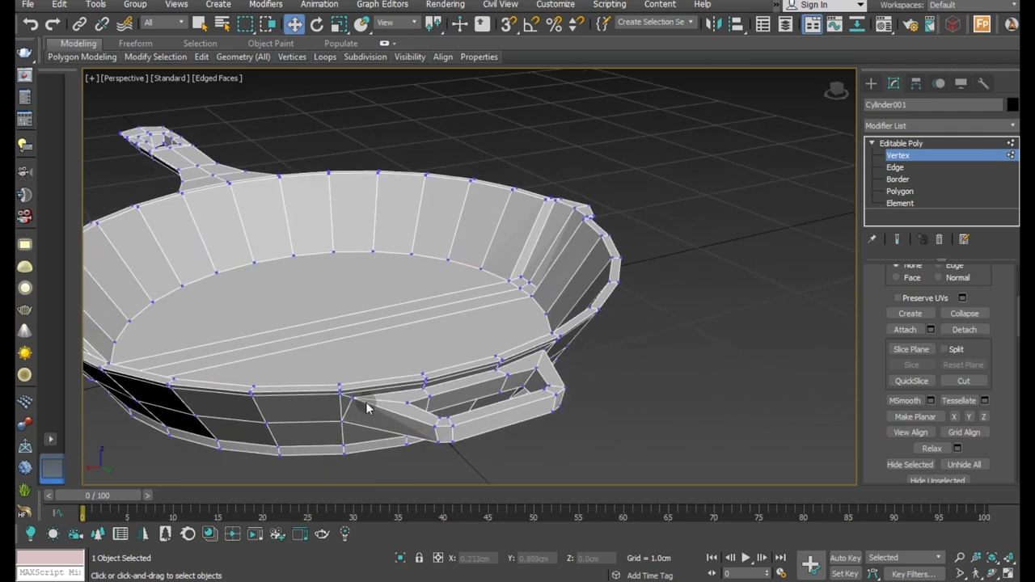
pyautogui.scroll(3, 366, 408)
pyautogui.rightClick(363, 397)
pyautogui.click(335, 490)
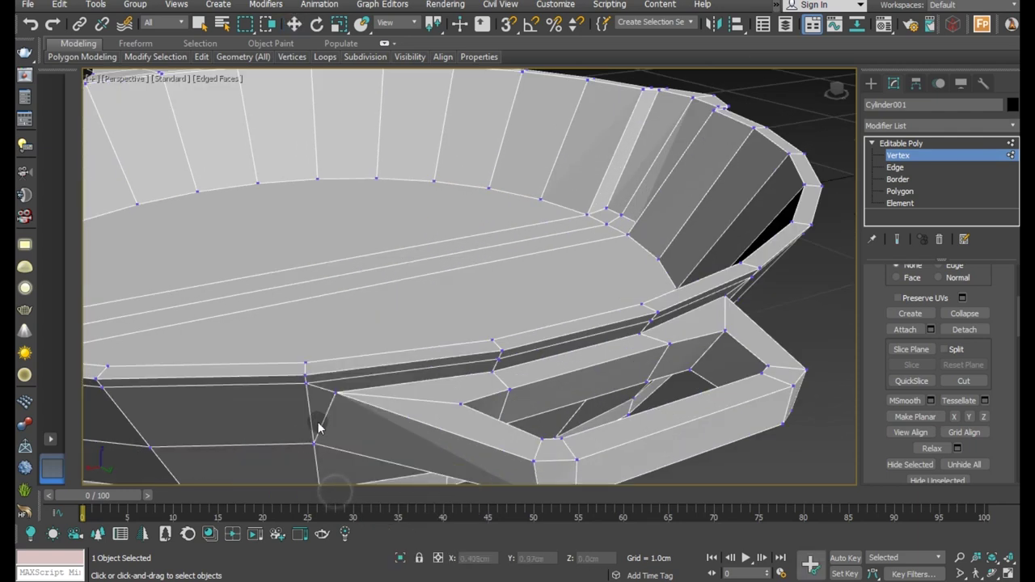
pyautogui.click(307, 381)
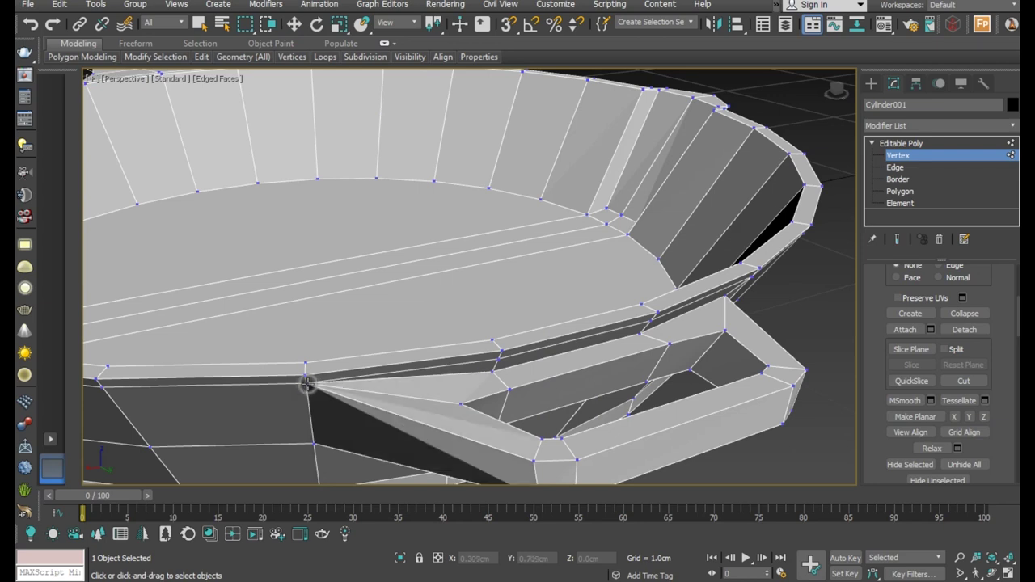
pyautogui.click(499, 356)
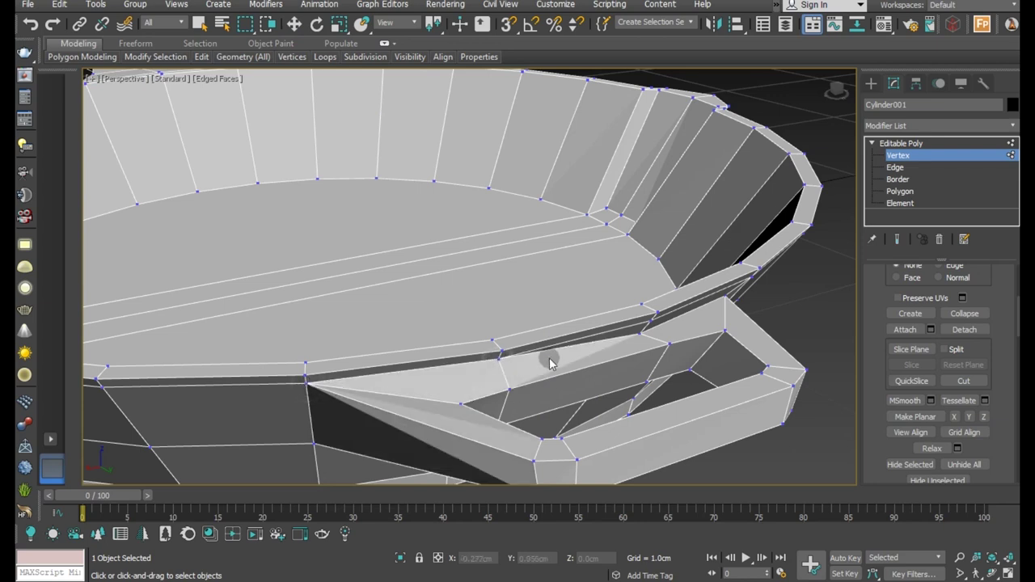
pyautogui.click(646, 324)
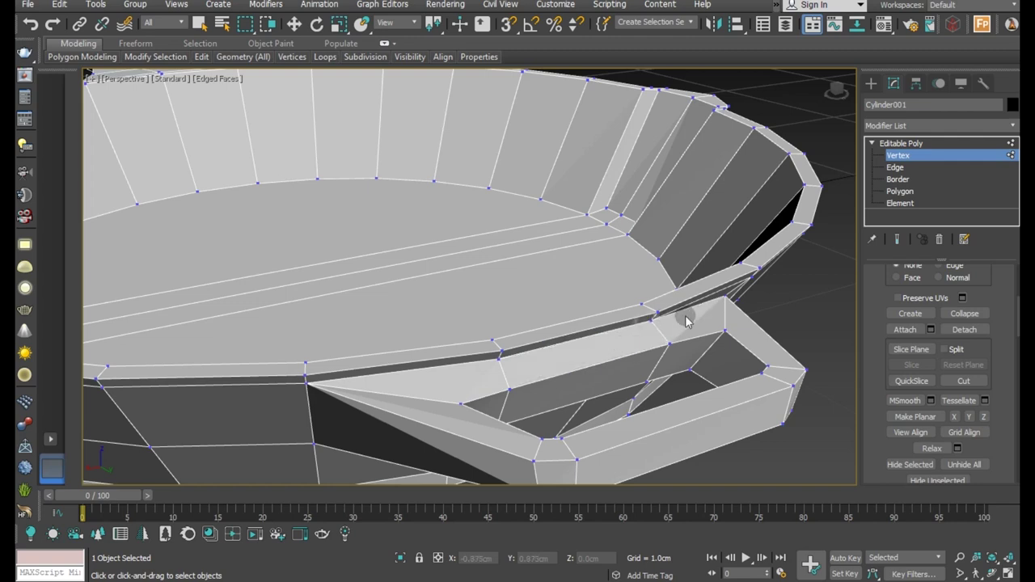
pyautogui.click(724, 296)
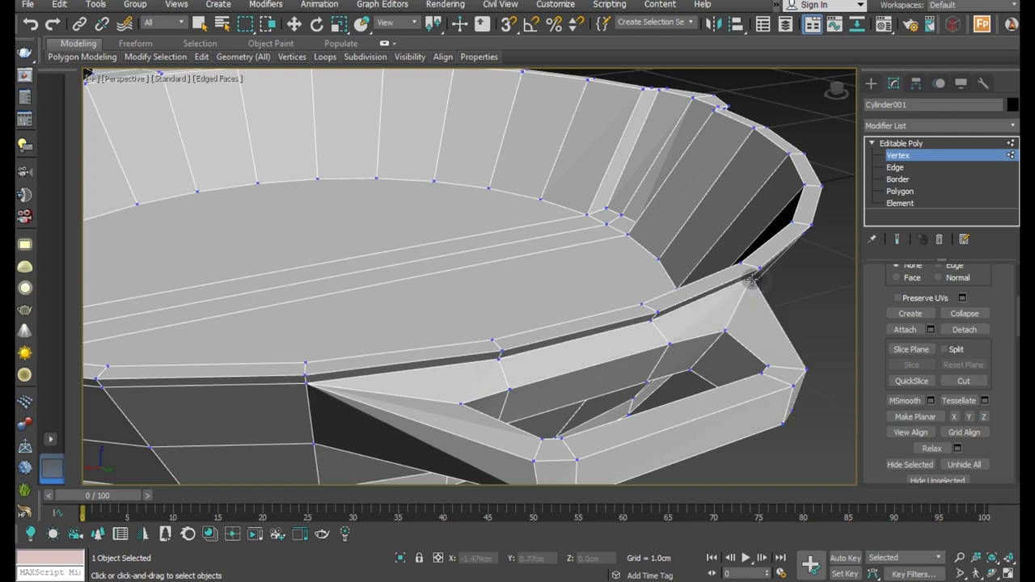
pyautogui.scroll(-2, 318, 307)
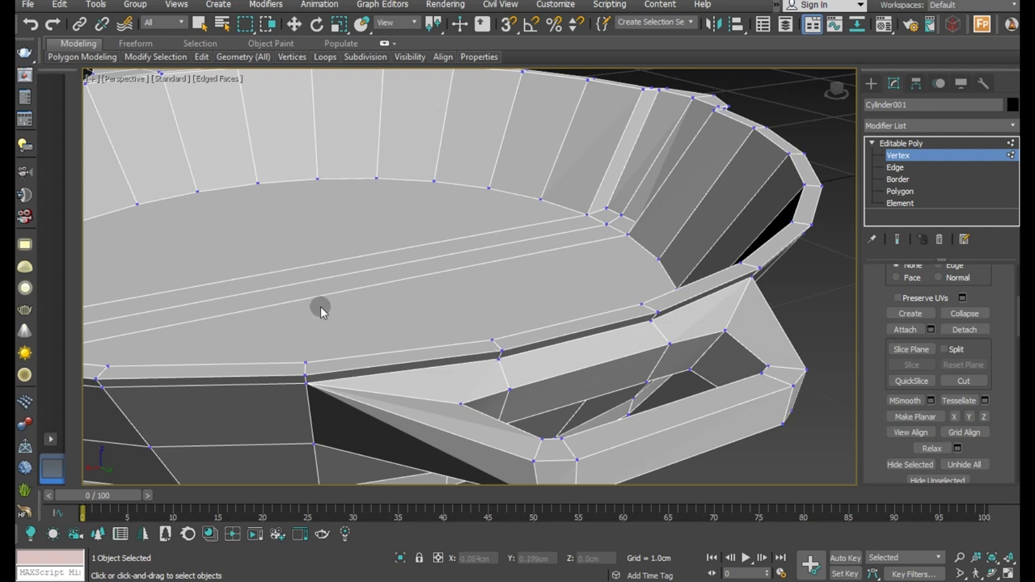
pyautogui.scroll(-3, 323, 311)
pyautogui.press('w')
pyautogui.moveTo(469, 358)
pyautogui.keyDown('alt'); pyautogui.mouseDown(button='middle')
pyautogui.moveTo(490, 240)
pyautogui.moveTo(439, 189)
pyautogui.moveTo(464, 307)
pyautogui.moveTo(488, 318)
pyautogui.moveTo(512, 307)
pyautogui.moveTo(552, 275)
pyautogui.moveTo(538, 238)
pyautogui.moveTo(557, 246)
pyautogui.mouseUp(button='middle'); pyautogui.keyUp('alt')
pyautogui.click(484, 229)
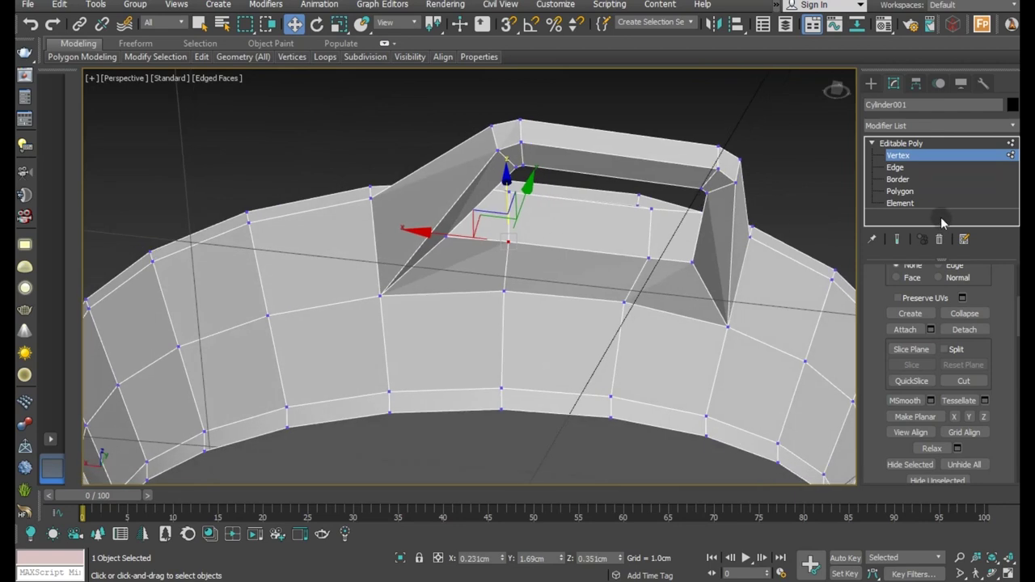
# Step: Select the loop of faces around the lug opening and flatten it with Make Planar
pyautogui.click(930, 192)
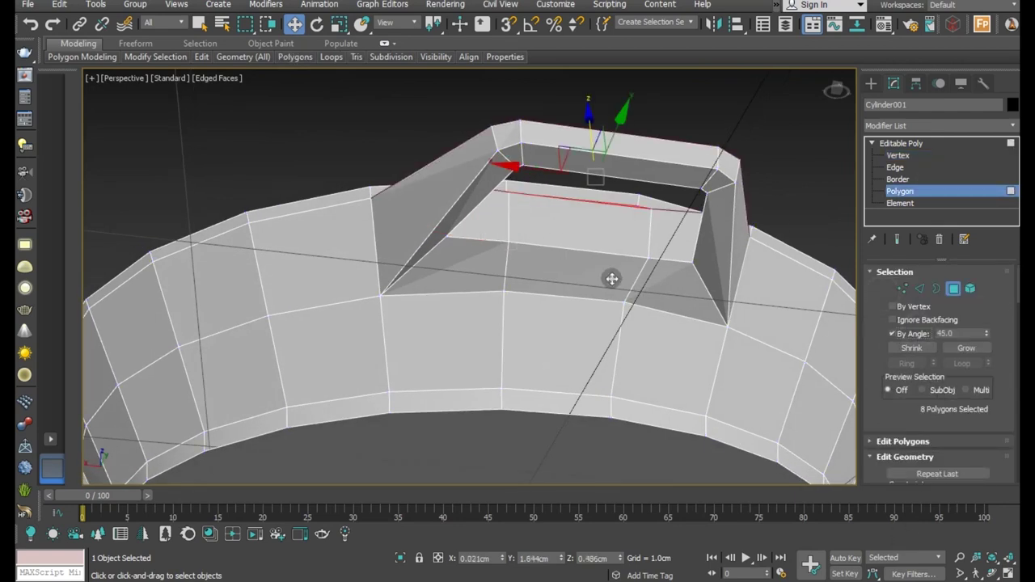
pyautogui.click(612, 279)
pyautogui.click(918, 334)
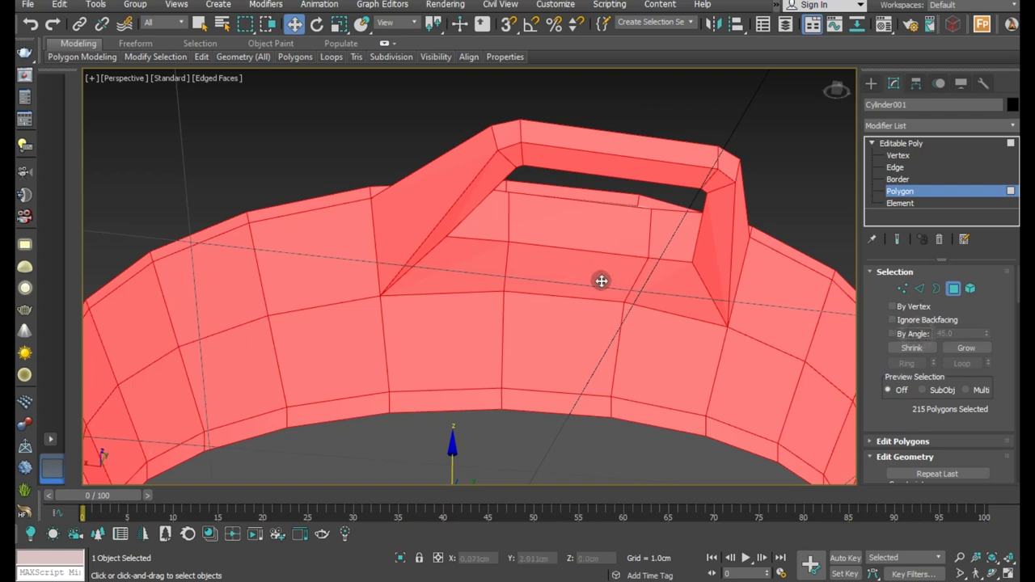
pyautogui.click(602, 281)
pyautogui.keyDown('ctrl'); pyautogui.click(650, 290); pyautogui.keyUp('ctrl')
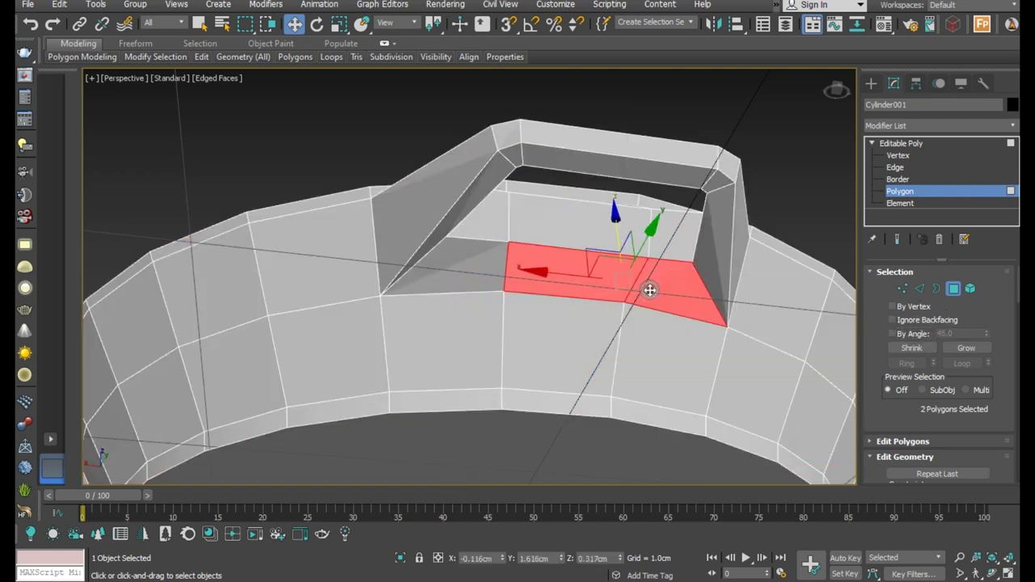
pyautogui.keyDown('shift'); pyautogui.click(474, 266); pyautogui.keyUp('shift')
pyautogui.scroll(-3, 949, 407)
pyautogui.scroll(-3, 954, 382)
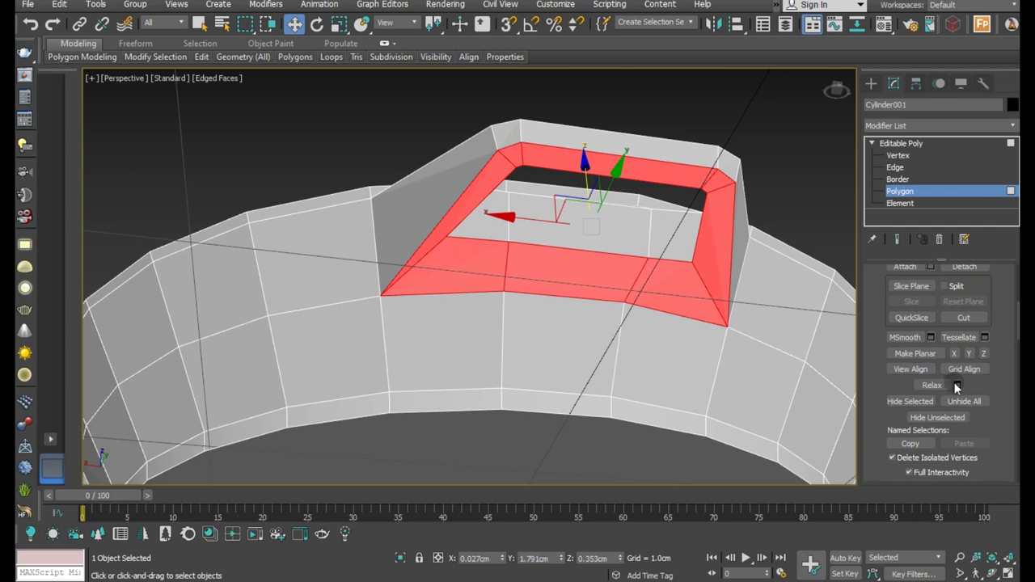
pyautogui.click(966, 354)
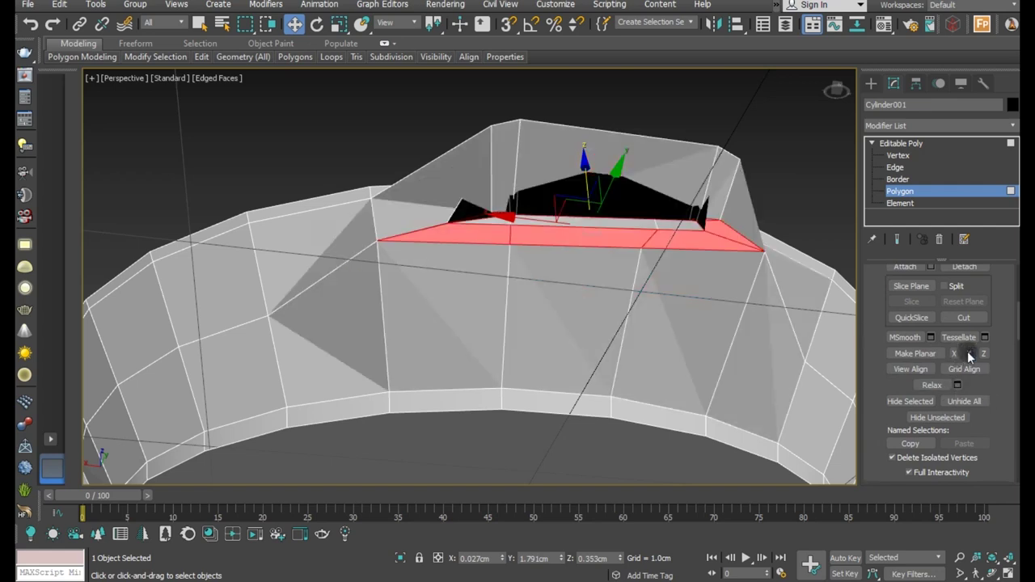
pyautogui.click(24, 27)
pyautogui.click(915, 353)
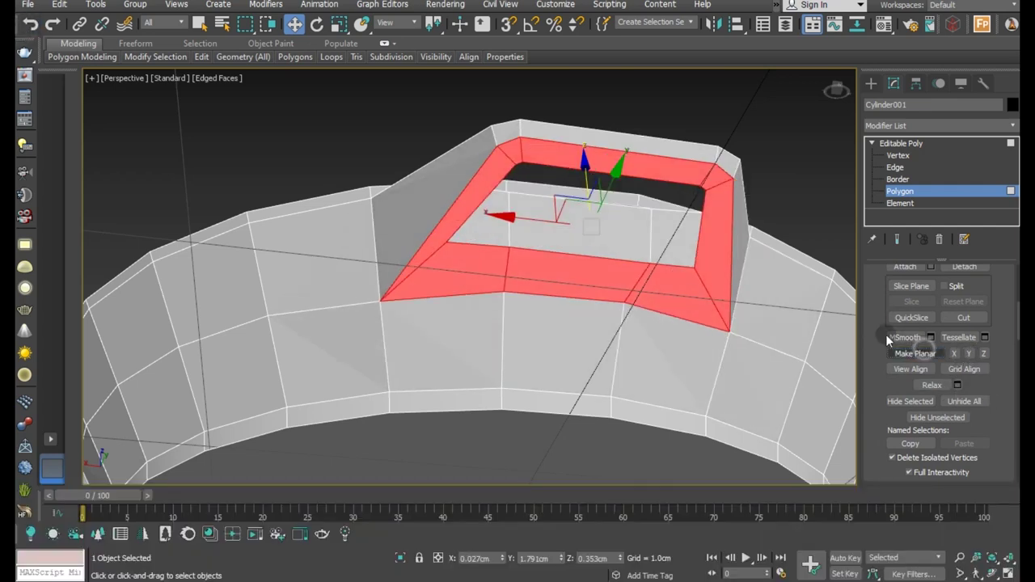
# Step: Reapply Make Planar on one axis and rotate the lug's face ring about 9 degrees
pyautogui.moveTo(670, 286)
pyautogui.keyDown('alt'); pyautogui.mouseDown(button='middle')
pyautogui.moveTo(676, 335)
pyautogui.moveTo(701, 377)
pyautogui.mouseUp(button='middle'); pyautogui.keyUp('alt')
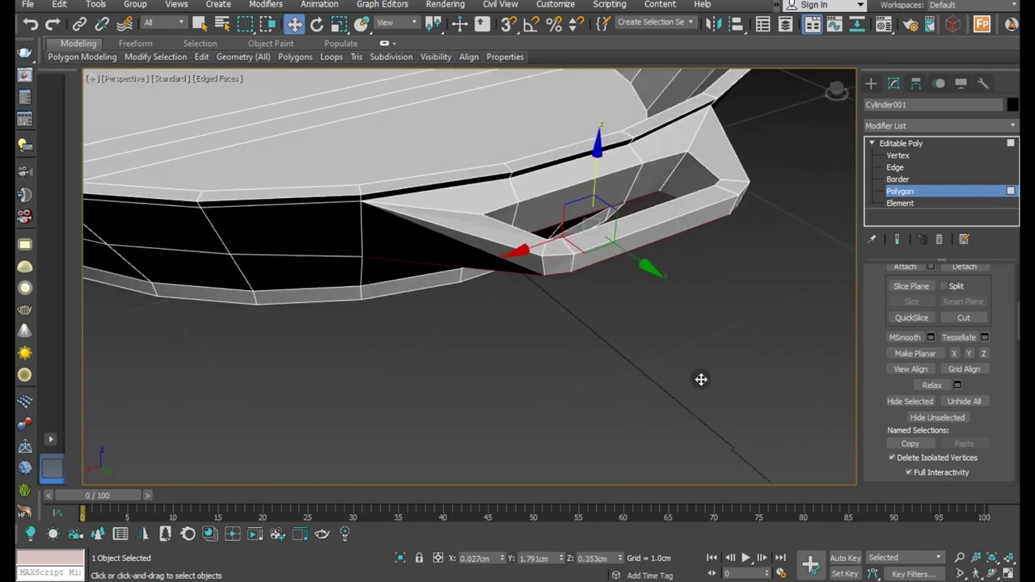
pyautogui.click(474, 225)
pyautogui.hotkey('ctrl', 'z')
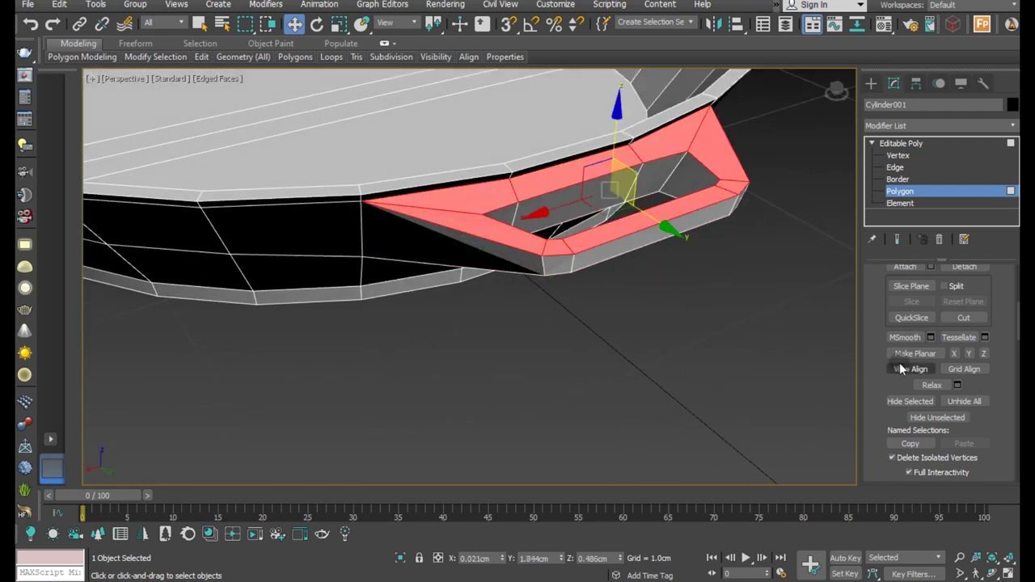
pyautogui.click(900, 356)
pyautogui.keyDown('alt'); pyautogui.moveTo(717, 326); pyautogui.dragTo(724, 272, button='middle'); pyautogui.keyUp('alt')
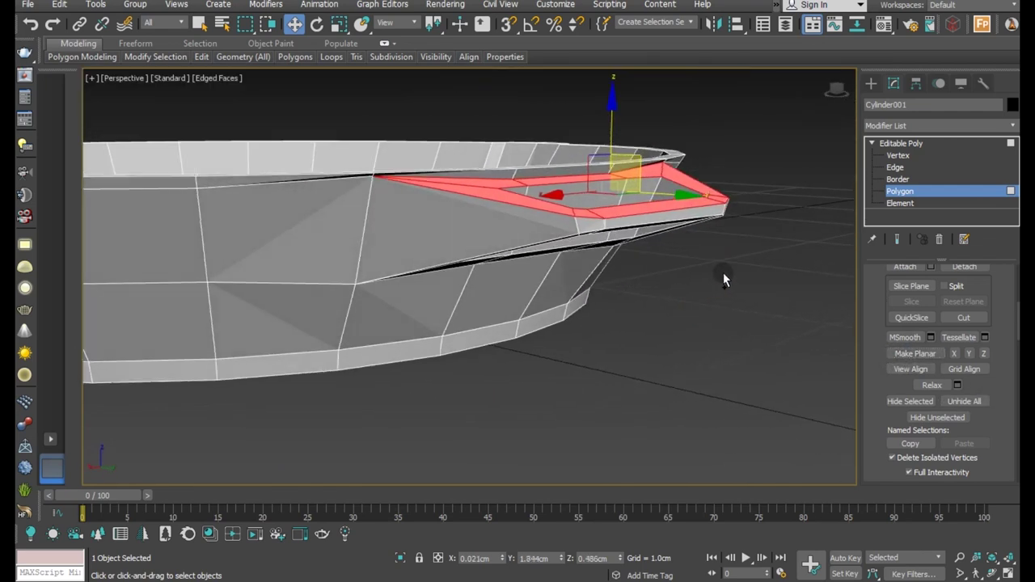
pyautogui.keyDown('alt'); pyautogui.moveTo(669, 172); pyautogui.dragTo(639, 206, button='middle'); pyautogui.keyUp('alt')
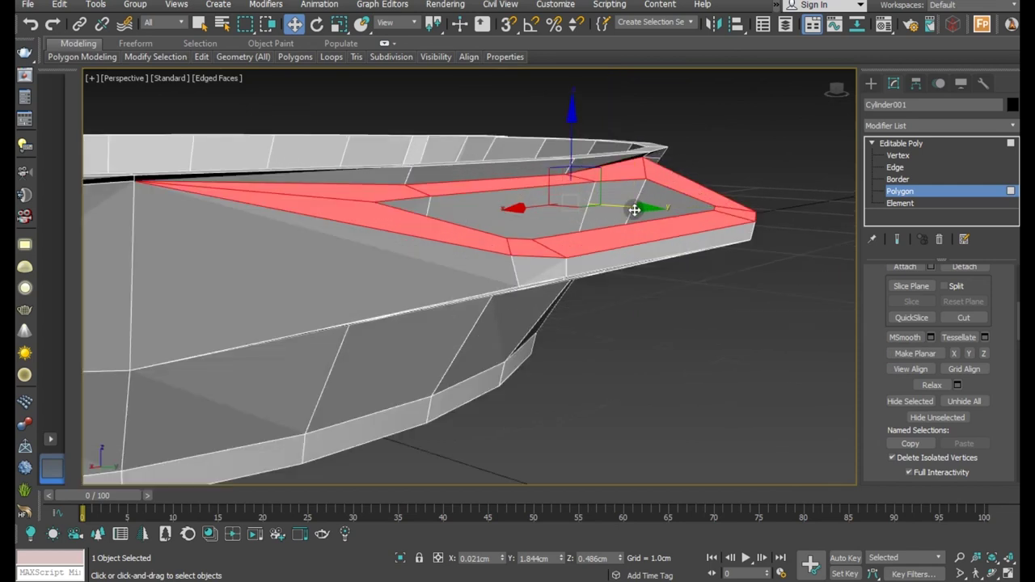
pyautogui.click(317, 25)
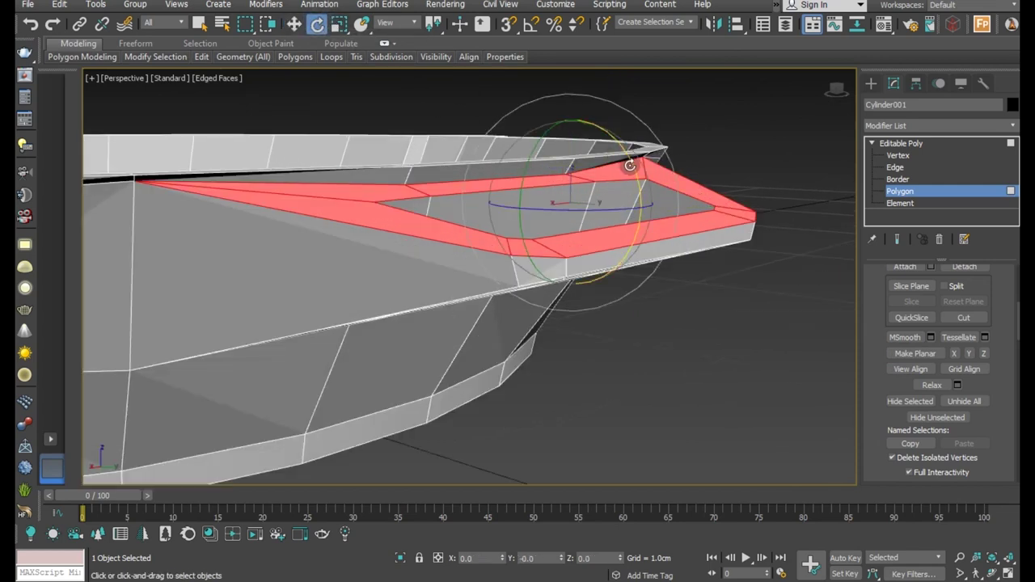
pyautogui.moveTo(630, 166); pyautogui.dragTo(622, 148)
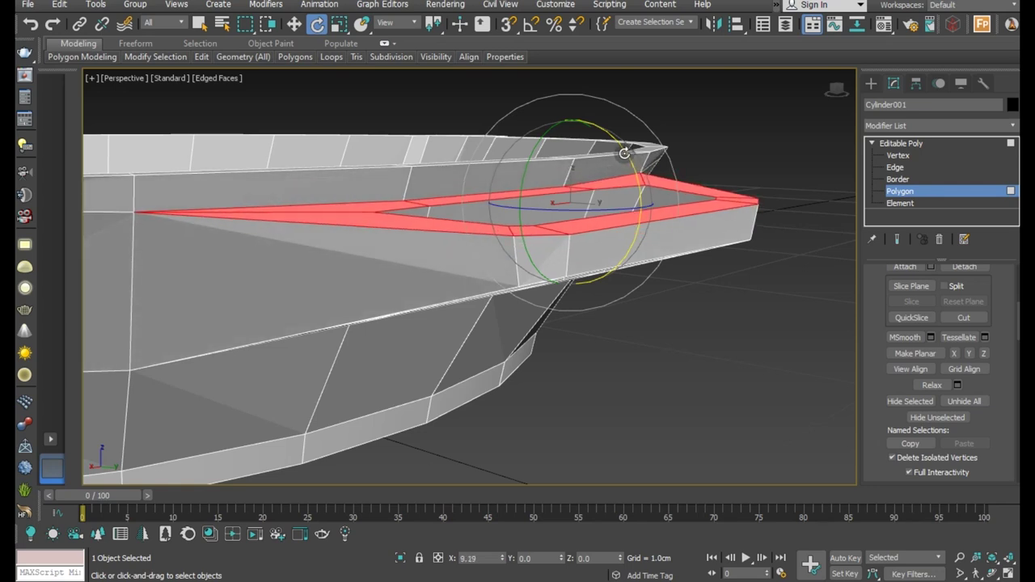
pyautogui.moveTo(471, 261)
pyautogui.keyDown('alt'); pyautogui.mouseDown(button='middle')
pyautogui.moveTo(491, 300)
pyautogui.moveTo(533, 317)
pyautogui.moveTo(452, 331)
pyautogui.mouseUp(button='middle'); pyautogui.keyUp('alt')
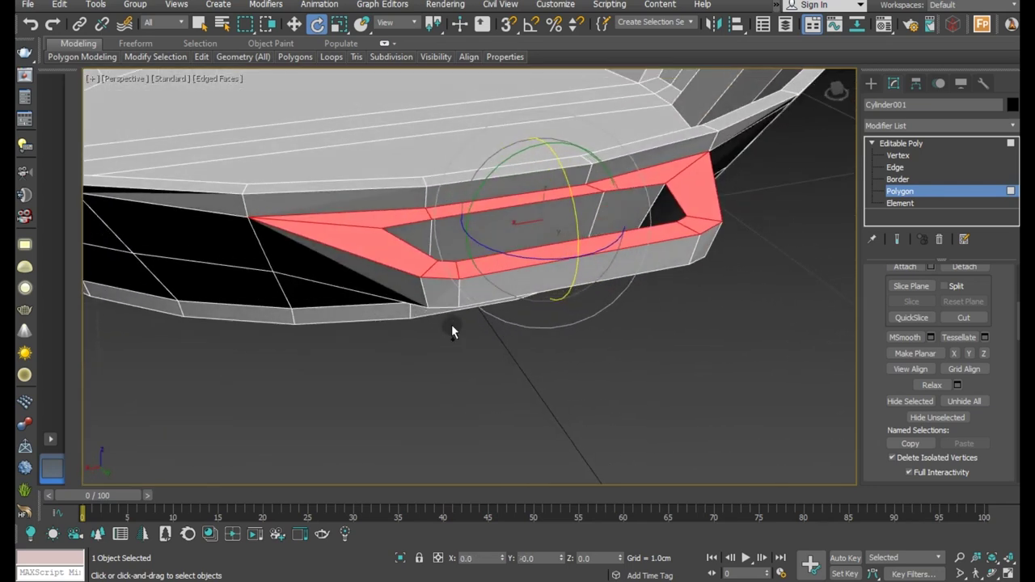
pyautogui.click(386, 293)
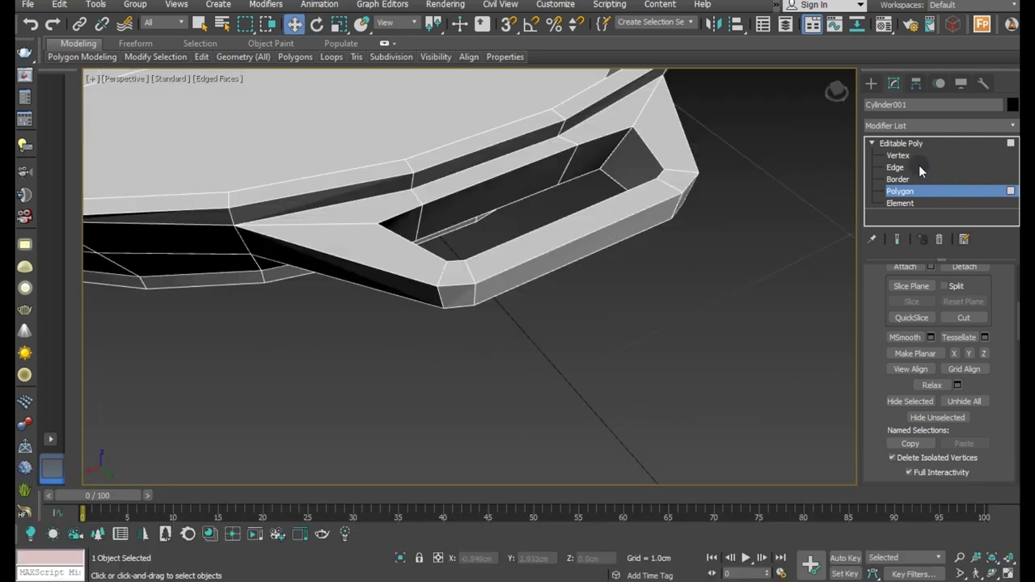
# Step: Target Weld the stray bottom and front corner vertices of the lug onto their neighbours
pyautogui.click(898, 155)
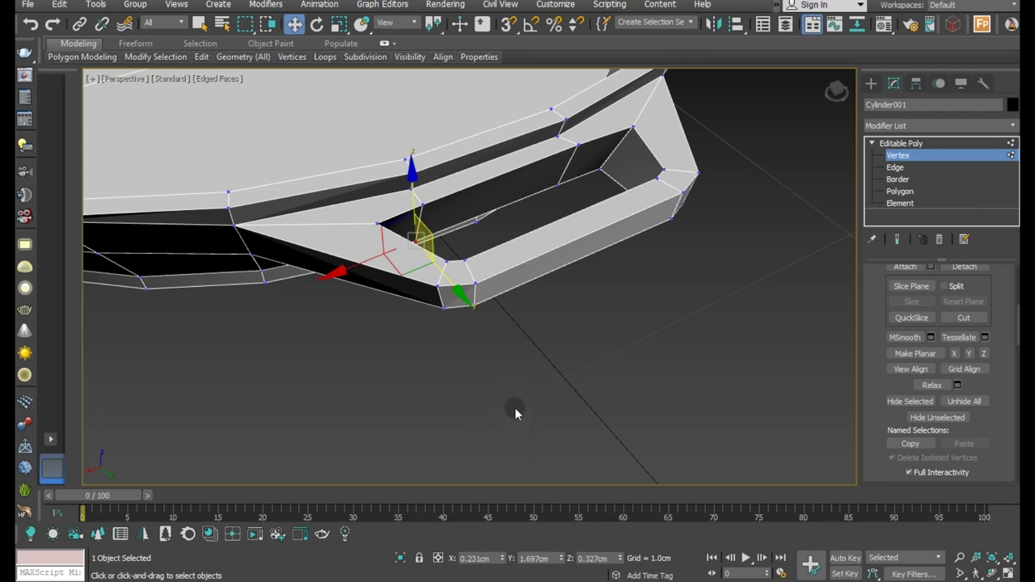
pyautogui.rightClick(498, 330)
pyautogui.click(474, 414)
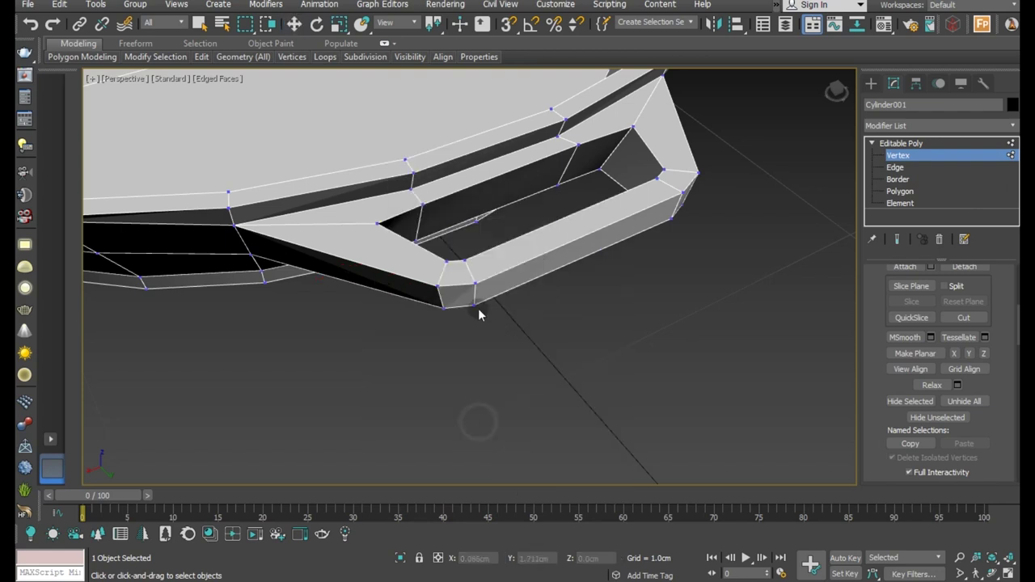
pyautogui.click(476, 307)
pyautogui.click(443, 306)
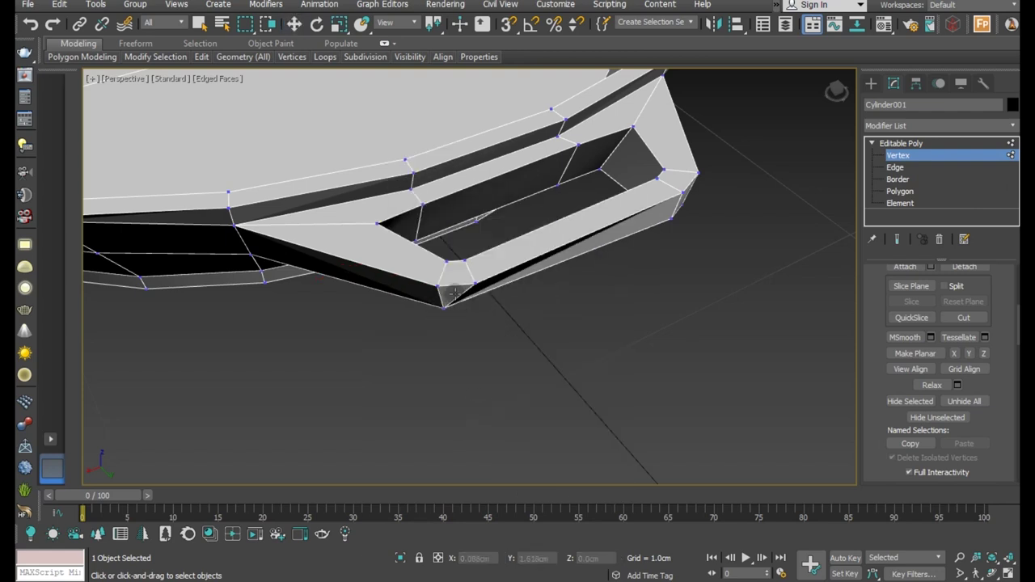
pyautogui.click(433, 284)
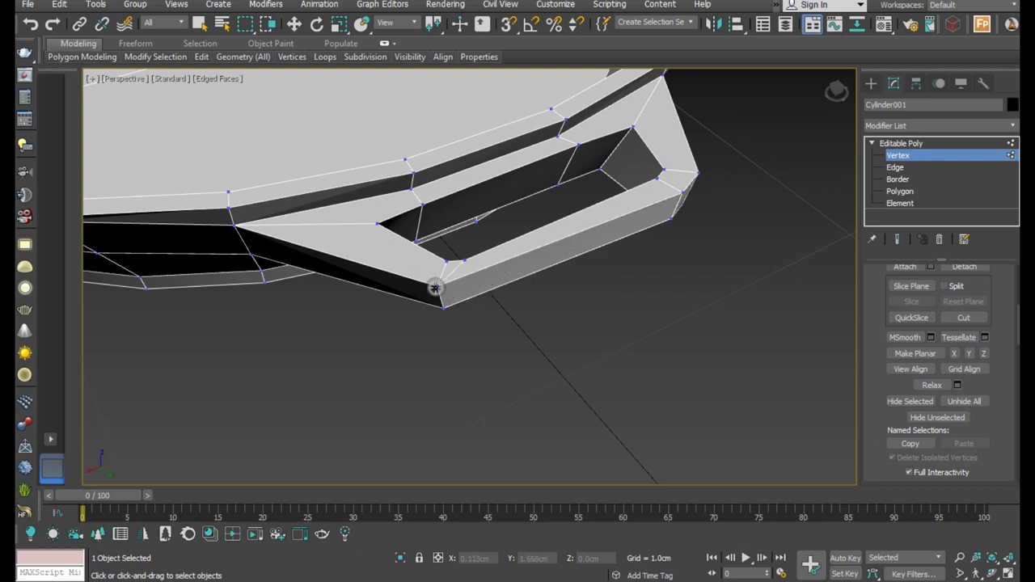
pyautogui.click(685, 193)
pyautogui.click(697, 173)
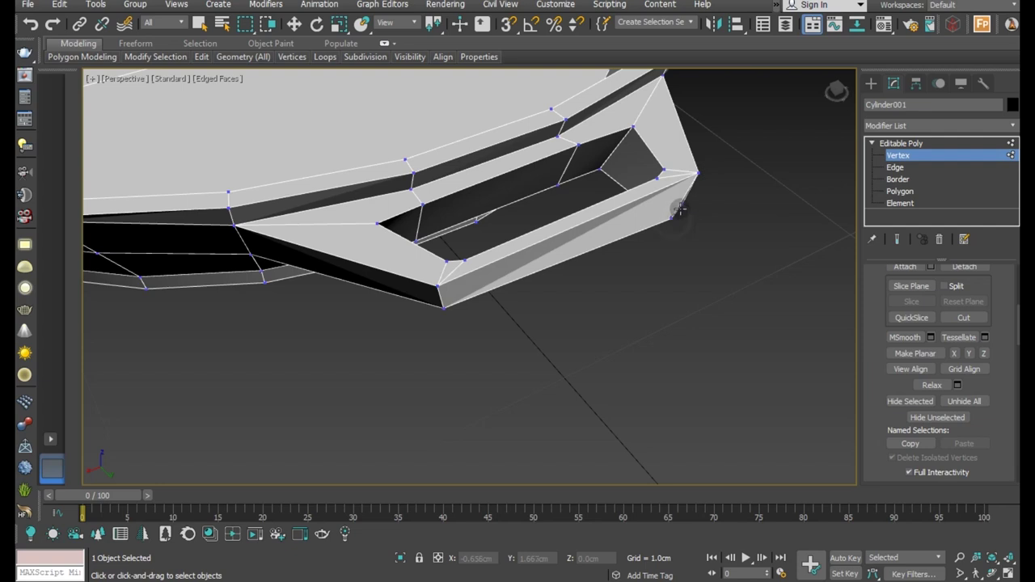
pyautogui.click(680, 207)
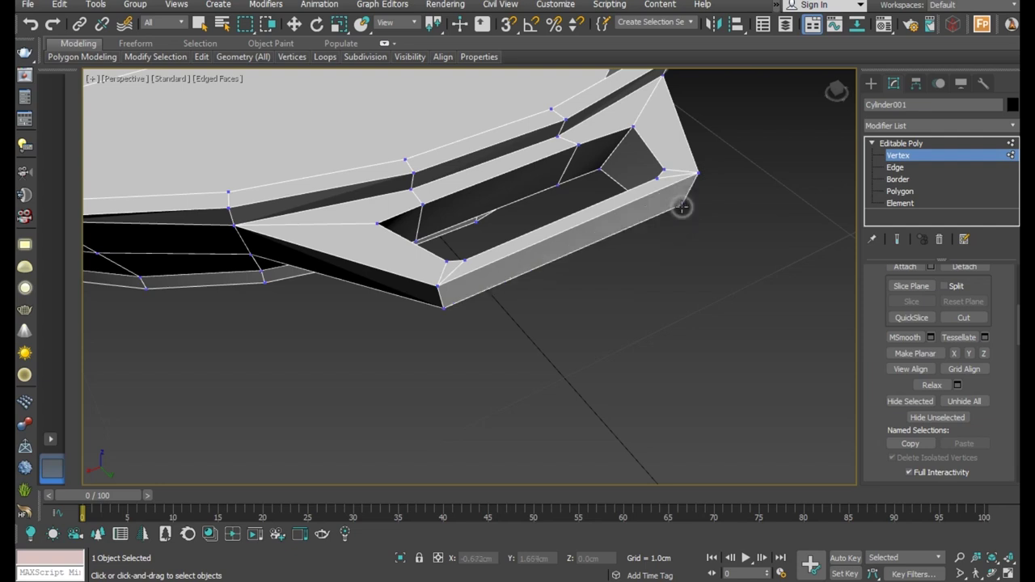
pyautogui.click(445, 260)
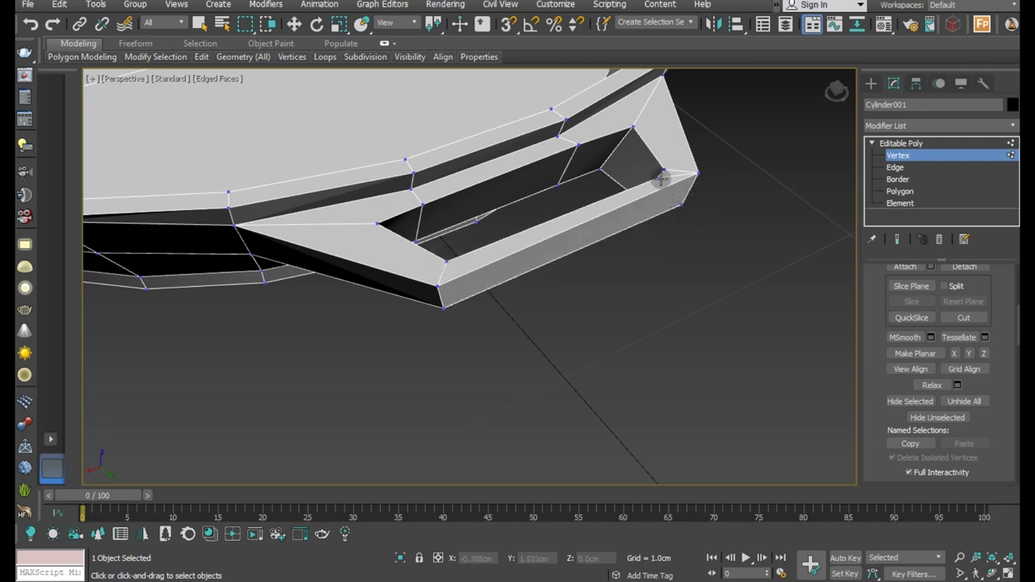
pyautogui.moveTo(661, 171)
pyautogui.mouseDown(button='middle')
pyautogui.moveTo(655, 251)
pyautogui.moveTo(435, 398)
pyautogui.mouseUp(button='middle')
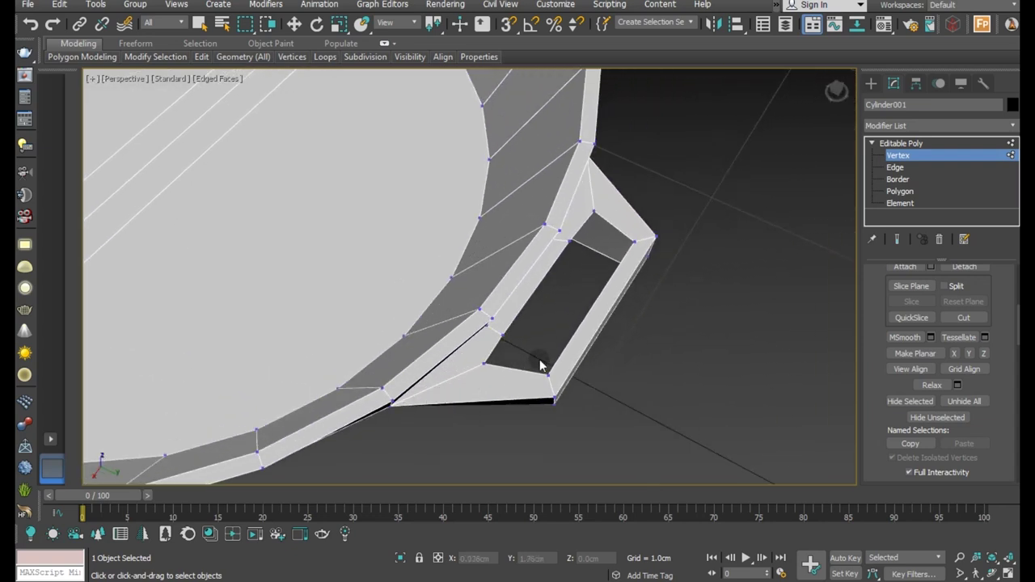
# Step: Weld the lug's corner vertex onto its neighbour and nudge it to even the faces
pyautogui.press('z')
pyautogui.keyDown('alt'); pyautogui.moveTo(579, 379); pyautogui.dragTo(541, 103, button='middle'); pyautogui.keyUp('alt')
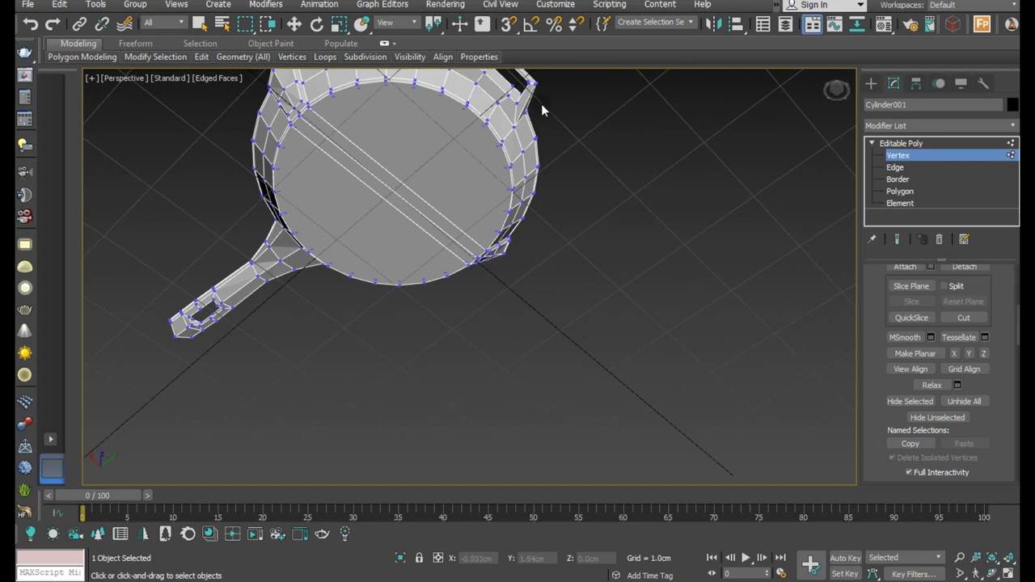
pyautogui.scroll(5, 516, 84)
pyautogui.moveTo(617, 173)
pyautogui.mouseDown(button='middle')
pyautogui.moveTo(553, 312)
pyautogui.moveTo(577, 266)
pyautogui.moveTo(579, 227)
pyautogui.moveTo(600, 261)
pyautogui.mouseUp(button='middle')
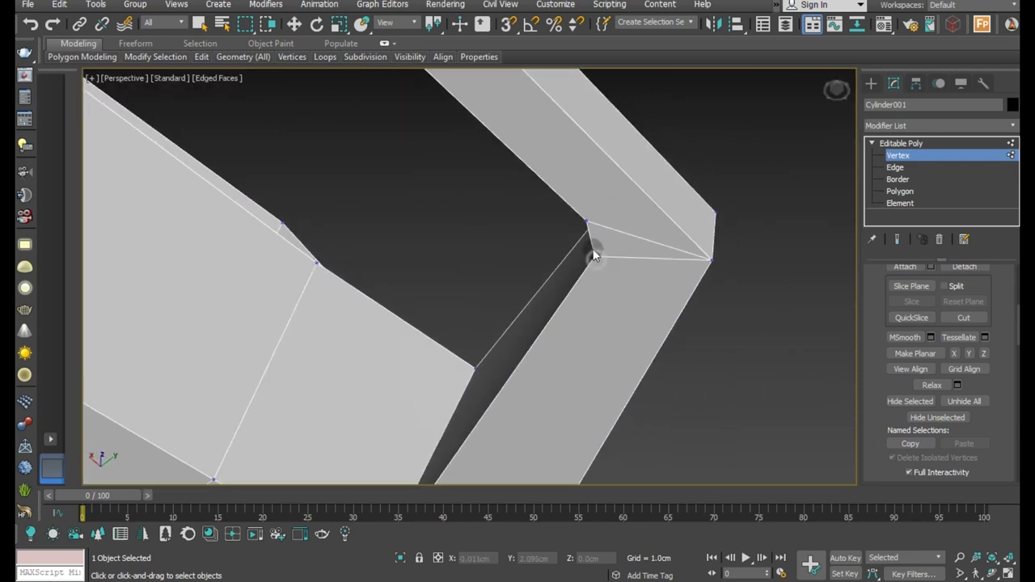
pyautogui.moveTo(595, 257); pyautogui.dragTo(588, 224)
pyautogui.moveTo(608, 233)
pyautogui.keyDown('alt'); pyautogui.mouseDown(button='middle')
pyautogui.moveTo(645, 252)
pyautogui.moveTo(601, 246)
pyautogui.mouseUp(button='middle'); pyautogui.keyUp('alt')
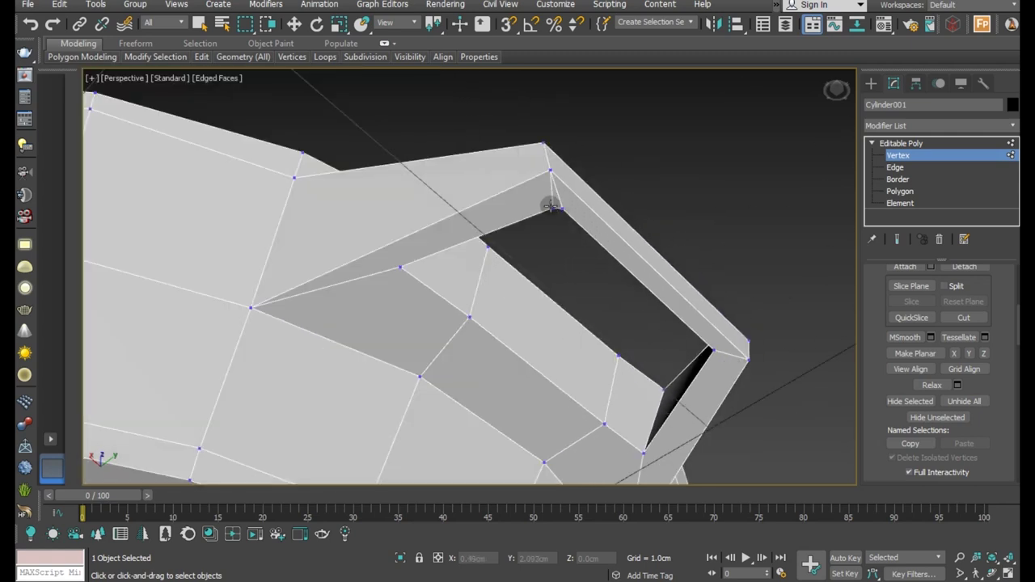
pyautogui.moveTo(560, 209); pyautogui.dragTo(560, 210)
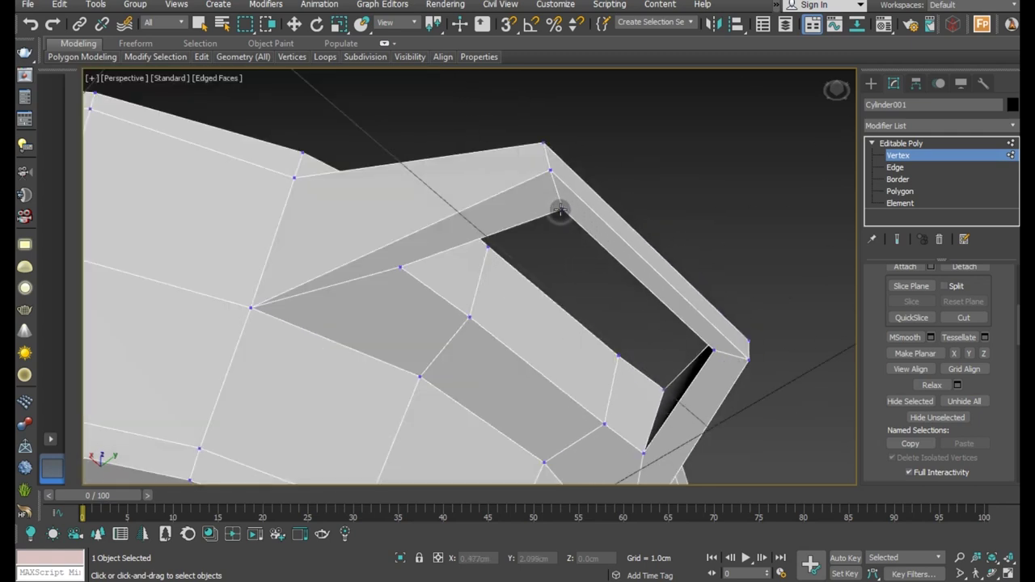
# Step: Slide the lug's corner vertices along X to even out the adjacent faces
pyautogui.click(402, 267)
pyautogui.moveTo(634, 272)
pyautogui.keyDown('alt'); pyautogui.mouseDown(button='middle')
pyautogui.moveTo(625, 358)
pyautogui.moveTo(636, 407)
pyautogui.moveTo(612, 415)
pyautogui.moveTo(596, 412)
pyautogui.moveTo(497, 278)
pyautogui.mouseUp(button='middle'); pyautogui.keyUp('alt')
pyautogui.click(491, 290)
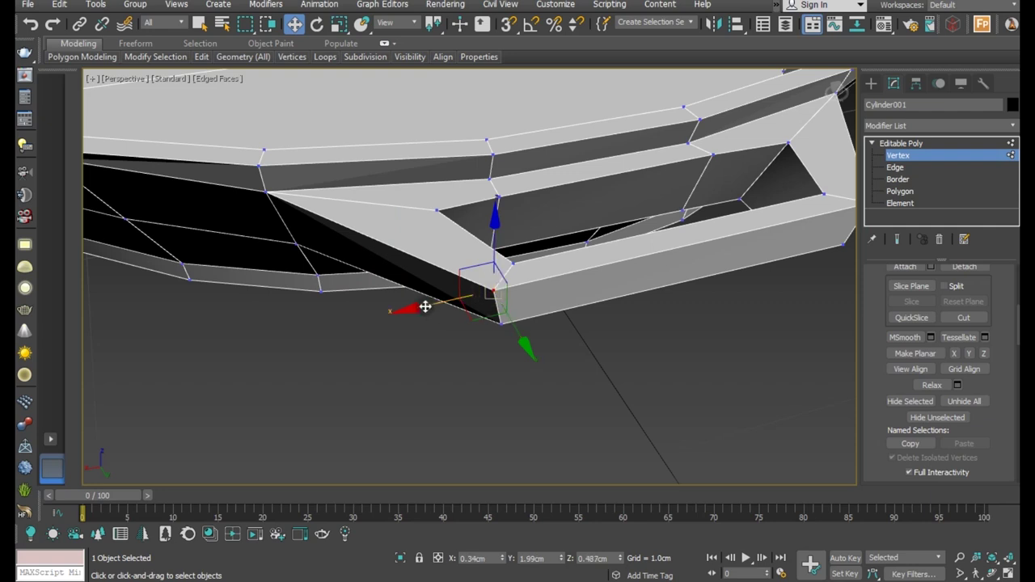
pyautogui.moveTo(425, 303); pyautogui.dragTo(418, 307)
pyautogui.moveTo(628, 300)
pyautogui.keyDown('alt'); pyautogui.mouseDown(button='middle')
pyautogui.moveTo(536, 312)
pyautogui.moveTo(467, 298)
pyautogui.moveTo(431, 261)
pyautogui.moveTo(400, 270)
pyautogui.mouseUp(button='middle'); pyautogui.keyUp('alt')
pyautogui.click(437, 264)
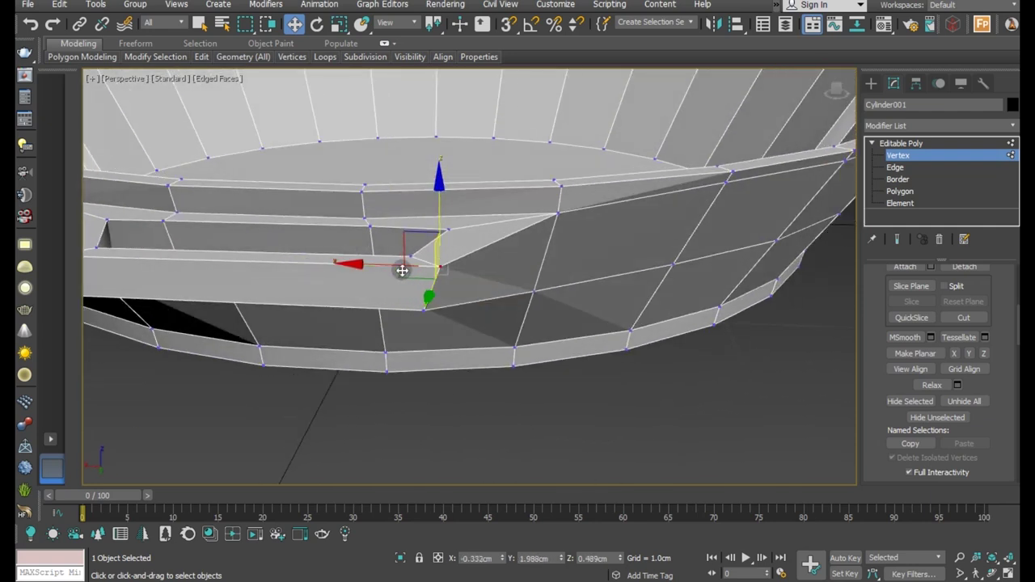
pyautogui.moveTo(371, 264); pyautogui.dragTo(397, 282)
# Step: Select a vertex on the lug opening and inspect the whole pan from the front
pyautogui.moveTo(397, 282)
pyautogui.keyDown('alt'); pyautogui.mouseDown(button='middle')
pyautogui.moveTo(368, 319)
pyautogui.moveTo(323, 231)
pyautogui.moveTo(474, 347)
pyautogui.moveTo(518, 307)
pyautogui.moveTo(400, 320)
pyautogui.mouseUp(button='middle'); pyautogui.keyUp('alt')
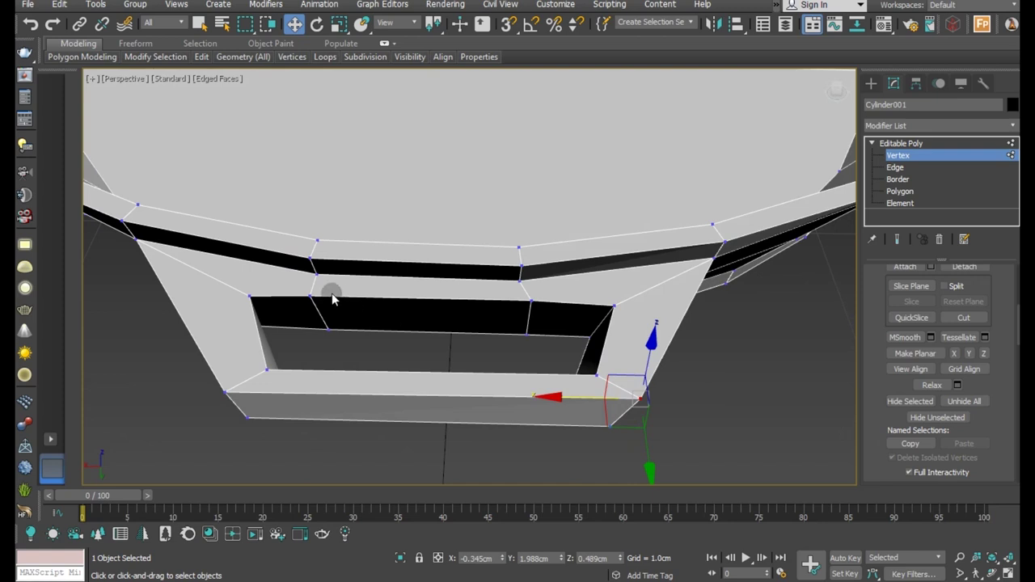
pyautogui.scroll(3, 327, 296)
pyautogui.click(306, 299)
pyautogui.moveTo(529, 339)
pyautogui.keyDown('alt'); pyautogui.mouseDown(button='middle')
pyautogui.moveTo(628, 307)
pyautogui.moveTo(672, 342)
pyautogui.moveTo(638, 342)
pyautogui.moveTo(573, 235)
pyautogui.mouseUp(button='middle'); pyautogui.keyUp('alt')
pyautogui.scroll(-3, 479, 192)
pyautogui.scroll(-5, 479, 192)
pyautogui.moveTo(504, 263)
pyautogui.keyDown('alt'); pyautogui.mouseDown(button='middle')
pyautogui.moveTo(421, 302)
pyautogui.moveTo(337, 363)
pyautogui.moveTo(435, 334)
pyautogui.mouseUp(button='middle'); pyautogui.keyUp('alt')
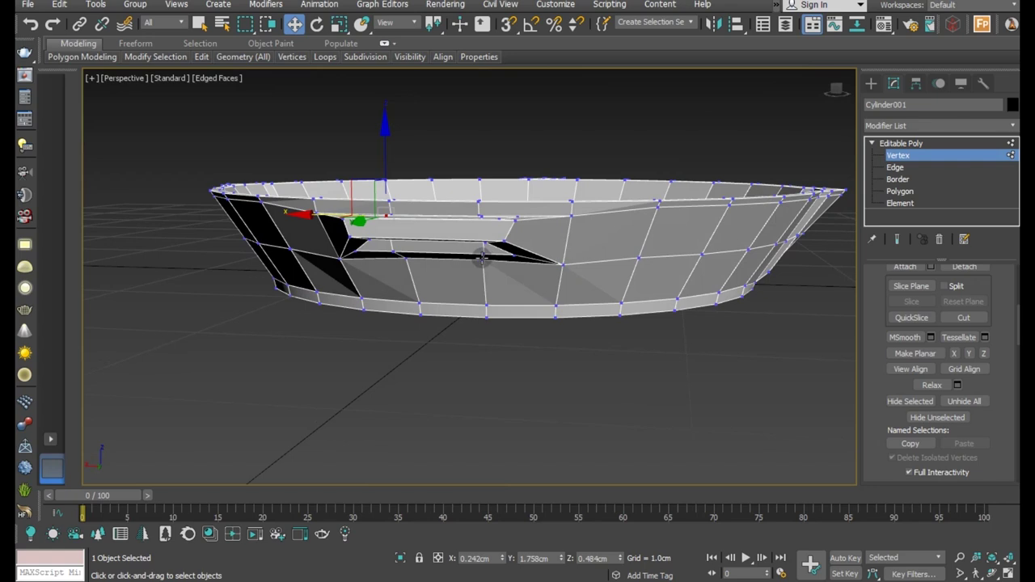
# Step: Nudge the first vertices around the lug opening slightly along Y
pyautogui.keyDown('alt'); pyautogui.moveTo(482, 257); pyautogui.dragTo(561, 273, button='middle'); pyautogui.keyUp('alt')
pyautogui.scroll(4, 526, 272)
pyautogui.scroll(3, 484, 273)
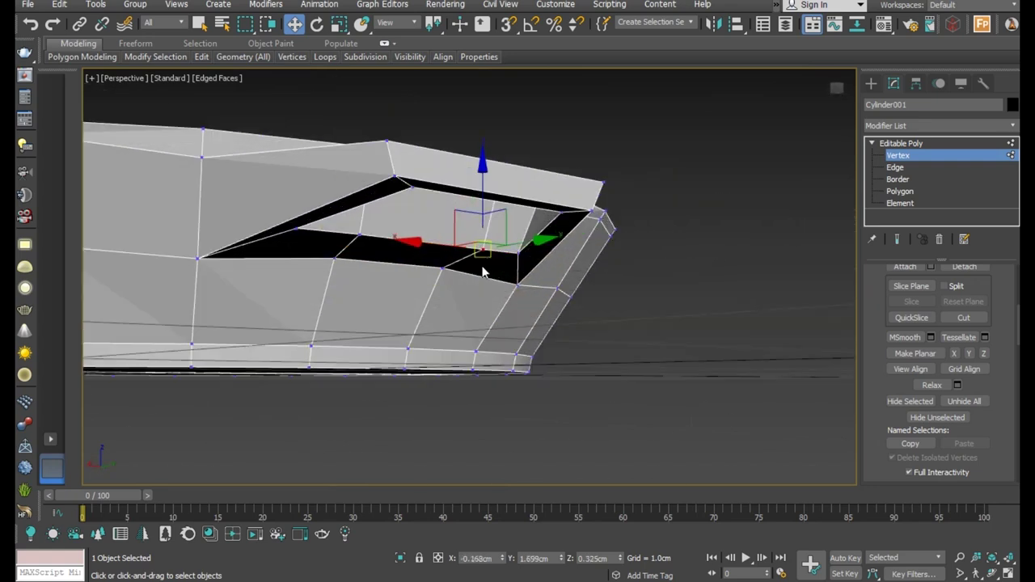
pyautogui.moveTo(492, 289)
pyautogui.keyDown('alt'); pyautogui.mouseDown(button='middle')
pyautogui.moveTo(555, 280)
pyautogui.moveTo(385, 281)
pyautogui.mouseUp(button='middle'); pyautogui.keyUp('alt')
pyautogui.moveTo(383, 260)
pyautogui.mouseDown()
pyautogui.moveTo(376, 274)
pyautogui.moveTo(331, 278)
pyautogui.mouseUp()
pyautogui.moveTo(596, 312)
pyautogui.keyDown('alt'); pyautogui.mouseDown(button='middle')
pyautogui.moveTo(346, 327)
pyautogui.moveTo(382, 316)
pyautogui.mouseUp(button='middle'); pyautogui.keyUp('alt')
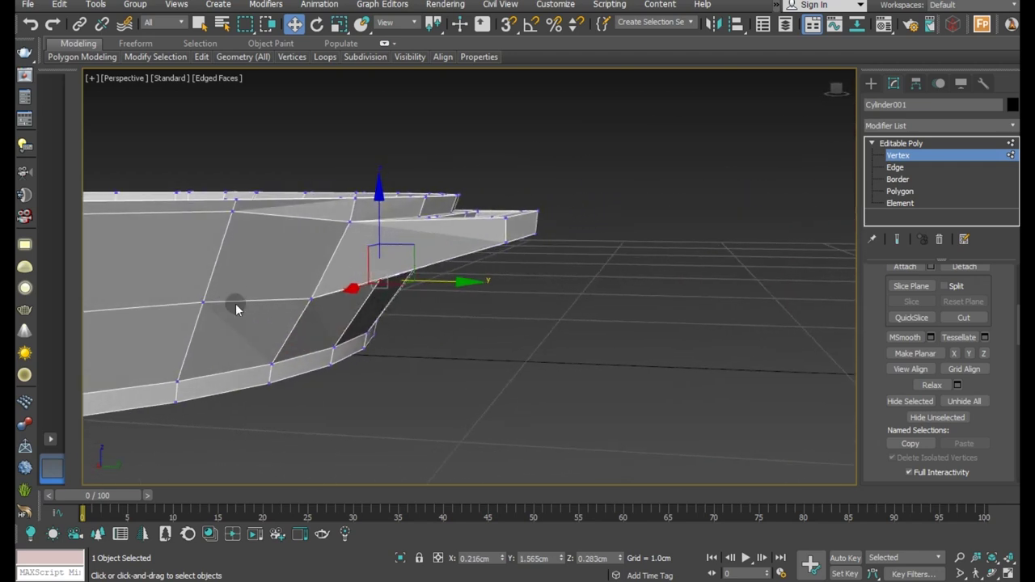
pyautogui.moveTo(313, 301); pyautogui.dragTo(369, 301)
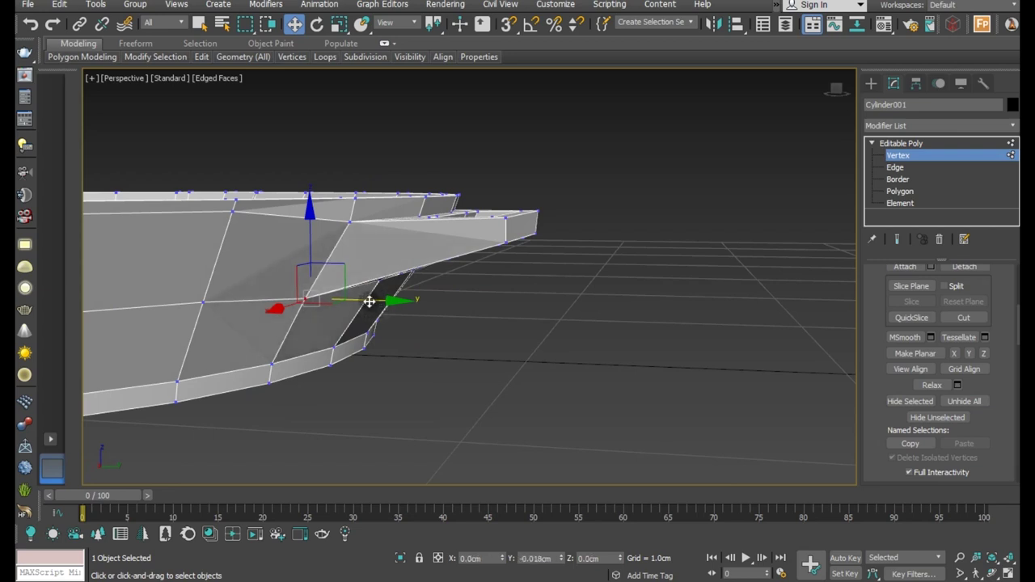
# Step: Nudge several more vertices along the lug's inner edge slightly along Y
pyautogui.click(356, 224)
pyautogui.moveTo(439, 272)
pyautogui.keyDown('alt'); pyautogui.mouseDown(button='middle')
pyautogui.moveTo(451, 283)
pyautogui.moveTo(418, 245)
pyautogui.mouseUp(button='middle'); pyautogui.keyUp('alt')
pyautogui.moveTo(410, 222); pyautogui.dragTo(401, 220)
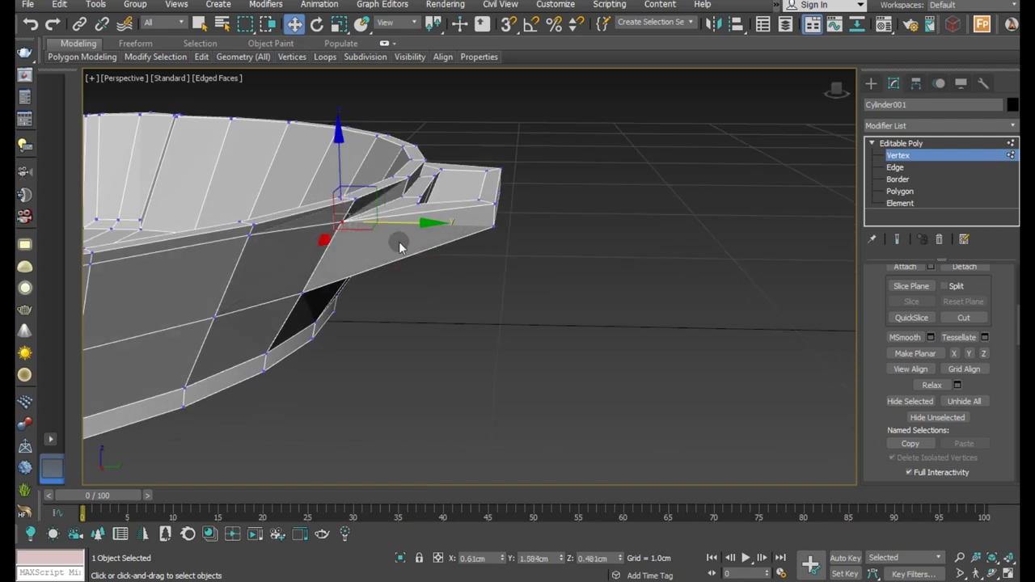
pyautogui.keyDown('alt'); pyautogui.moveTo(401, 240); pyautogui.dragTo(417, 221, button='middle'); pyautogui.keyUp('alt')
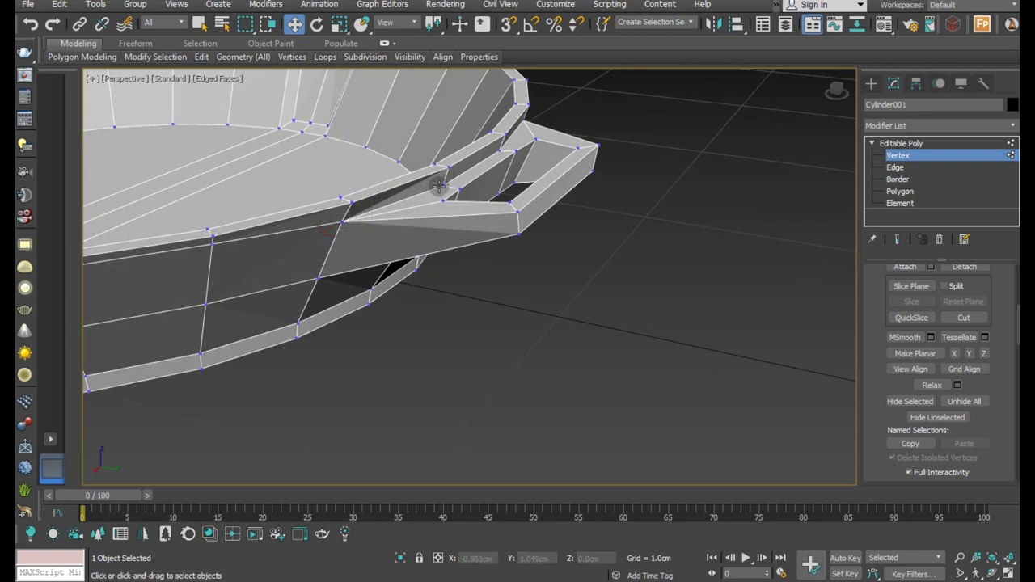
pyautogui.click(441, 188)
pyautogui.moveTo(494, 197); pyautogui.dragTo(490, 195)
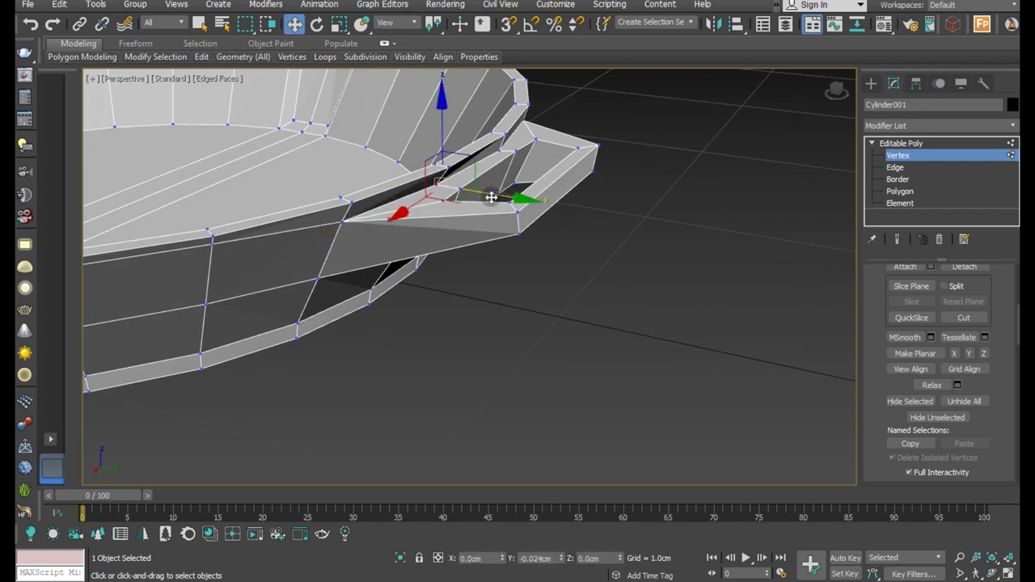
pyautogui.keyDown('alt'); pyautogui.moveTo(568, 252); pyautogui.dragTo(454, 253, button='middle'); pyautogui.keyUp('alt')
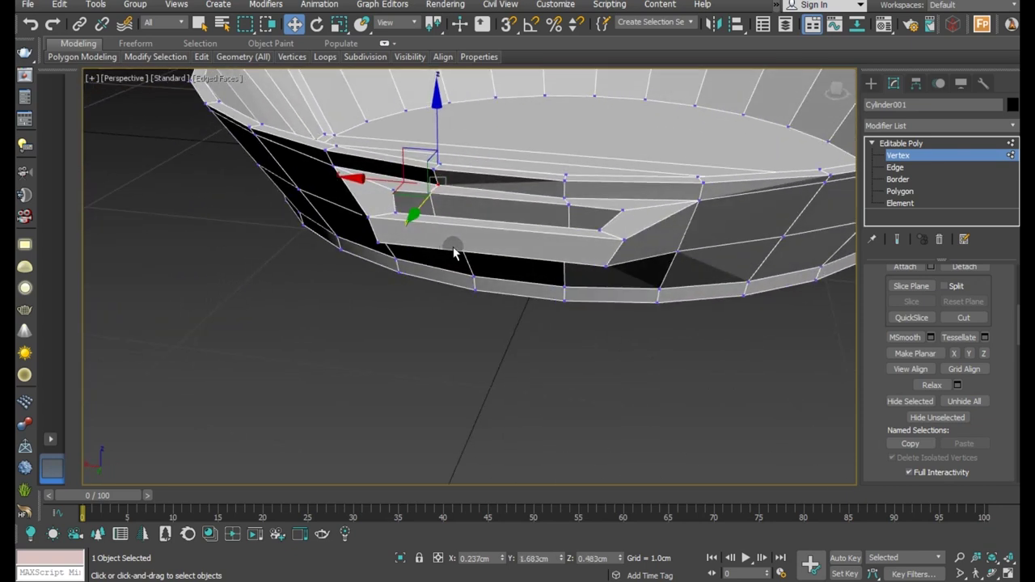
pyautogui.click(563, 200)
pyautogui.keyDown('alt'); pyautogui.moveTo(564, 200); pyautogui.dragTo(540, 211, button='middle'); pyautogui.keyUp('alt')
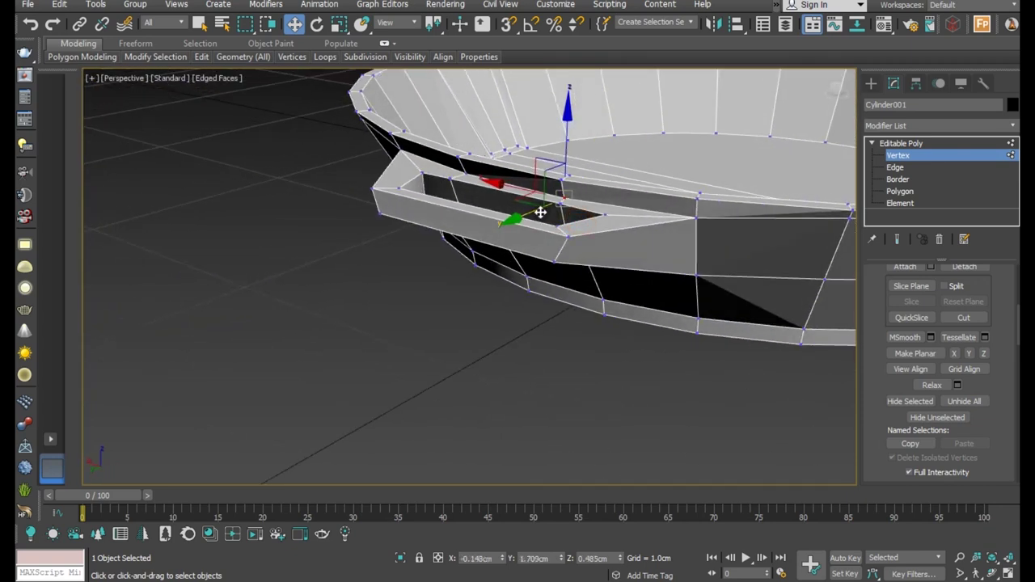
pyautogui.moveTo(540, 211); pyautogui.dragTo(544, 211)
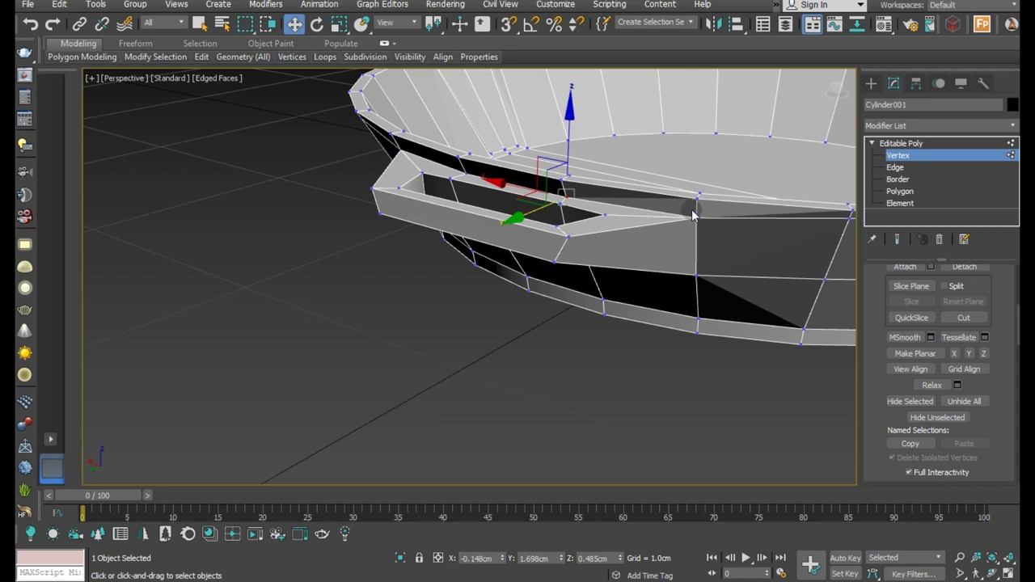
pyautogui.click(693, 215)
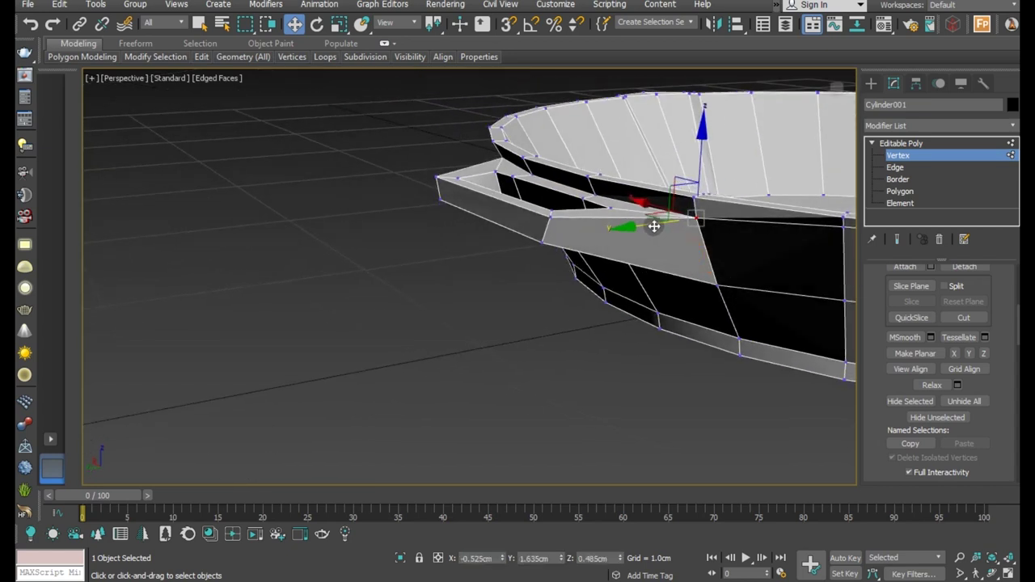
# Step: Pull the lug-to-wall junction vertices down and left, then deselect and view the whole pan
pyautogui.moveTo(653, 224); pyautogui.dragTo(662, 228)
pyautogui.moveTo(663, 228)
pyautogui.keyDown('alt'); pyautogui.mouseDown(button='middle')
pyautogui.moveTo(665, 286)
pyautogui.moveTo(683, 291)
pyautogui.mouseUp(button='middle'); pyautogui.keyUp('alt')
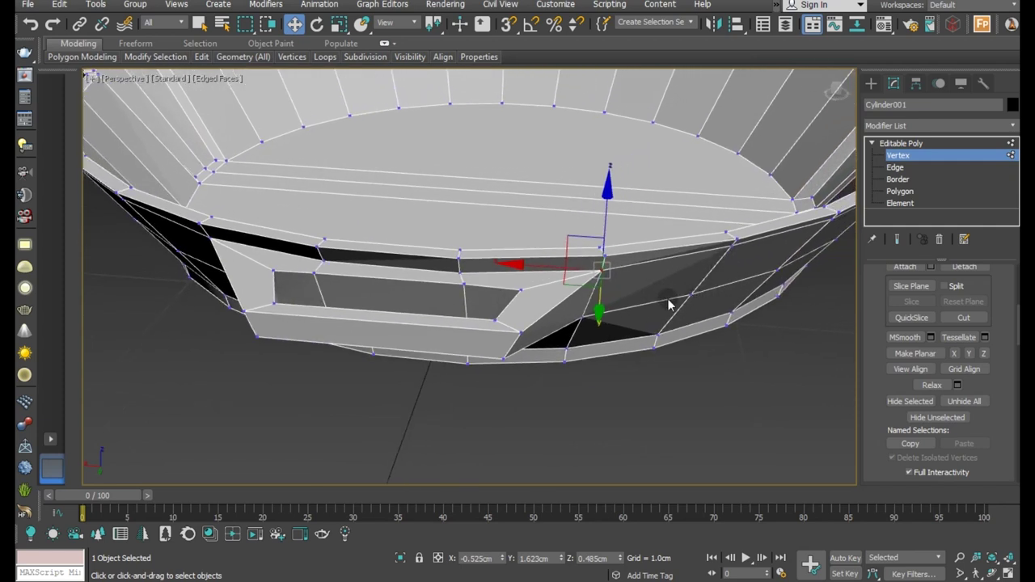
pyautogui.moveTo(591, 325); pyautogui.dragTo(581, 318)
pyautogui.keyDown('alt'); pyautogui.moveTo(591, 325); pyautogui.dragTo(566, 303, button='middle'); pyautogui.keyUp('alt')
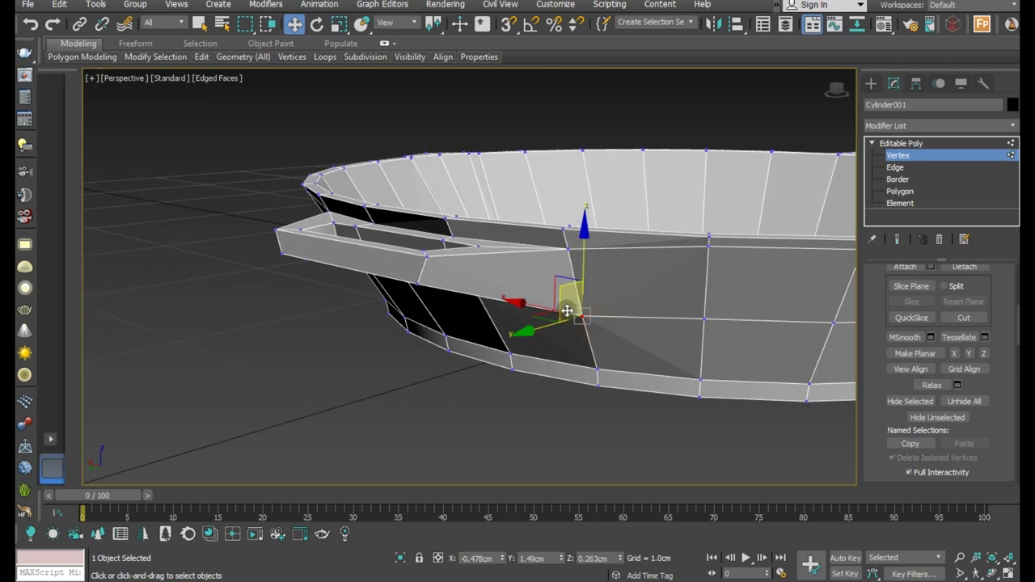
pyautogui.moveTo(533, 329); pyautogui.dragTo(511, 363)
pyautogui.keyDown('alt'); pyautogui.moveTo(510, 364); pyautogui.dragTo(701, 396, button='middle'); pyautogui.keyUp('alt')
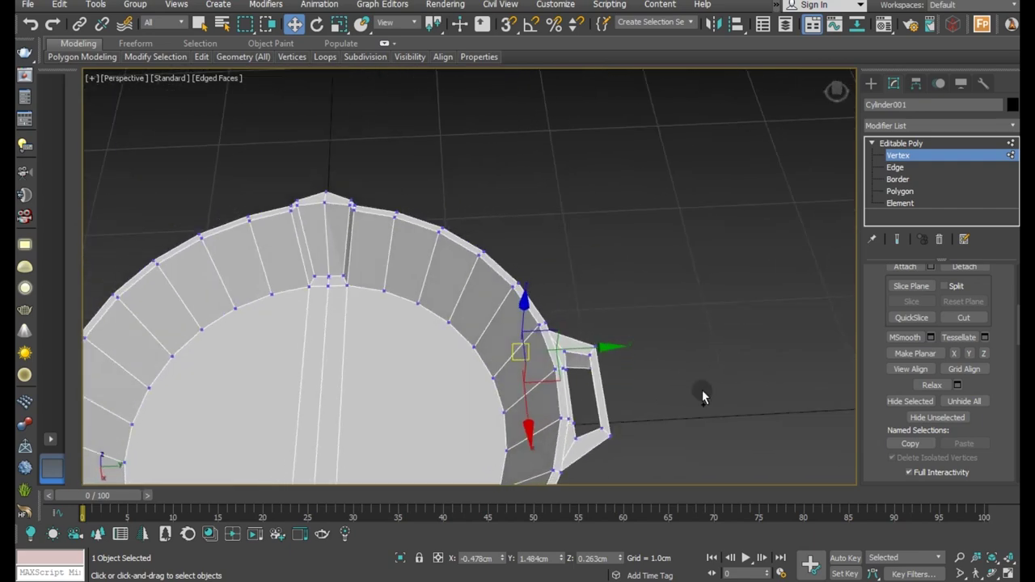
pyautogui.scroll(-5, 511, 239)
pyautogui.keyDown('alt'); pyautogui.moveTo(481, 296); pyautogui.dragTo(596, 231, button='middle'); pyautogui.keyUp('alt')
pyautogui.moveTo(557, 303)
pyautogui.keyDown('alt'); pyautogui.mouseDown(button='middle')
pyautogui.moveTo(591, 257)
pyautogui.moveTo(574, 276)
pyautogui.moveTo(572, 386)
pyautogui.mouseUp(button='middle'); pyautogui.keyUp('alt')
pyautogui.click(572, 387)
pyautogui.keyDown('alt'); pyautogui.moveTo(567, 319); pyautogui.dragTo(431, 317, button='middle'); pyautogui.keyUp('alt')
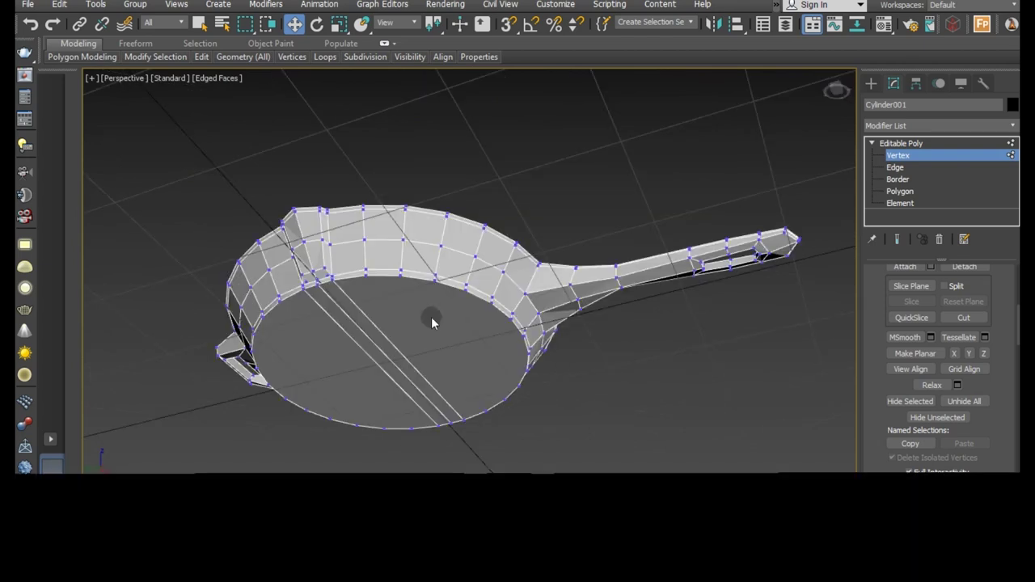
# Step: Select the four polygons forming the pan's bottom
pyautogui.click(899, 190)
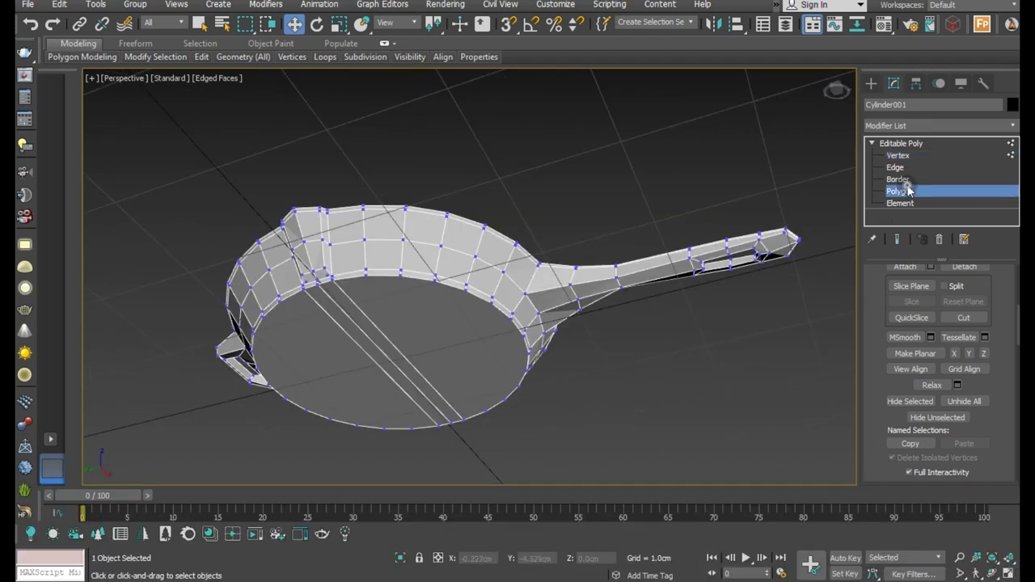
pyautogui.click(416, 370)
pyautogui.keyDown('ctrl'); pyautogui.click(457, 353); pyautogui.keyUp('ctrl')
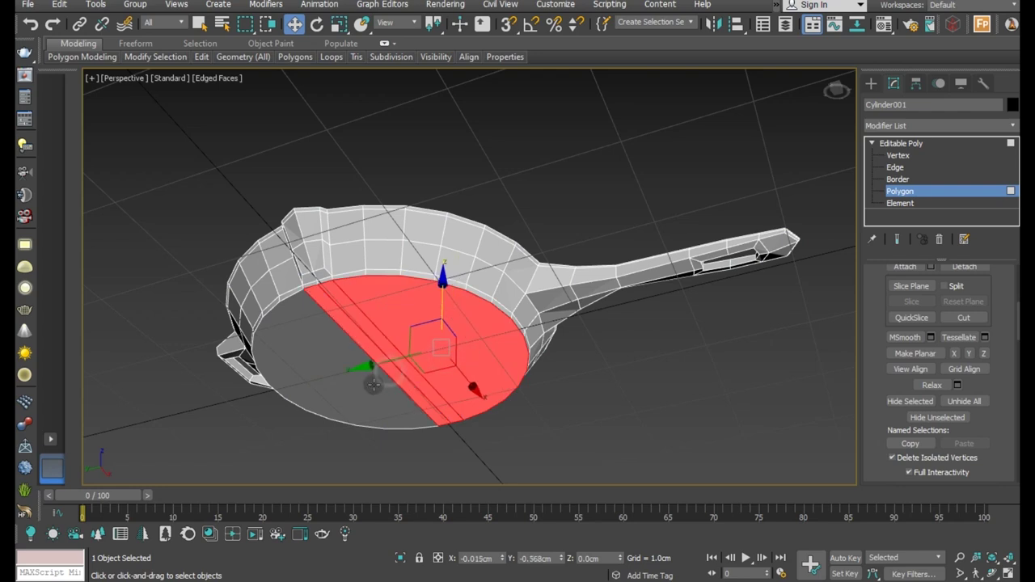
pyautogui.keyDown('ctrl'); pyautogui.click(341, 330); pyautogui.keyUp('ctrl')
pyautogui.scroll(4, 326, 294)
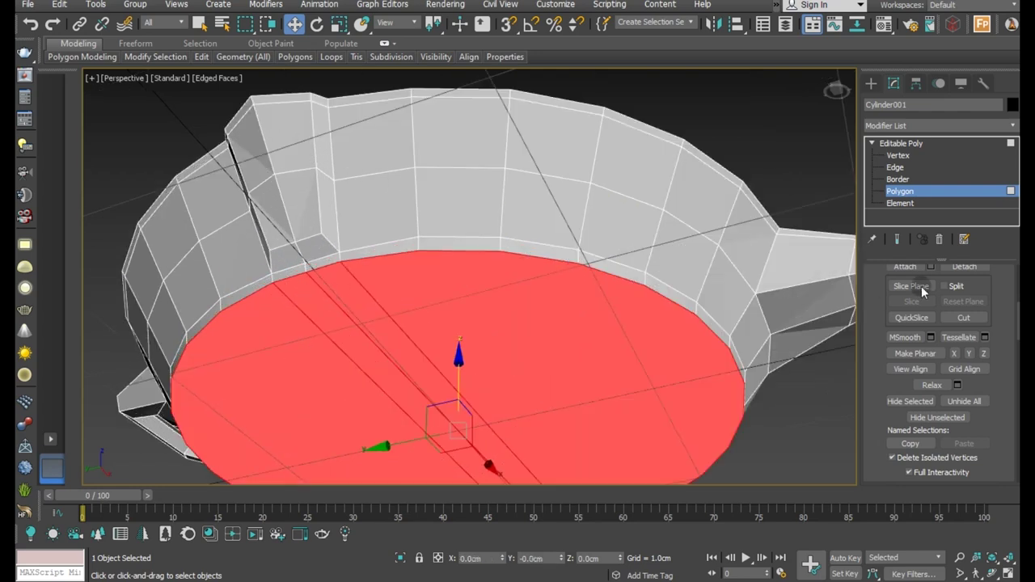
pyautogui.click(899, 166)
pyautogui.doubleClick(391, 256)
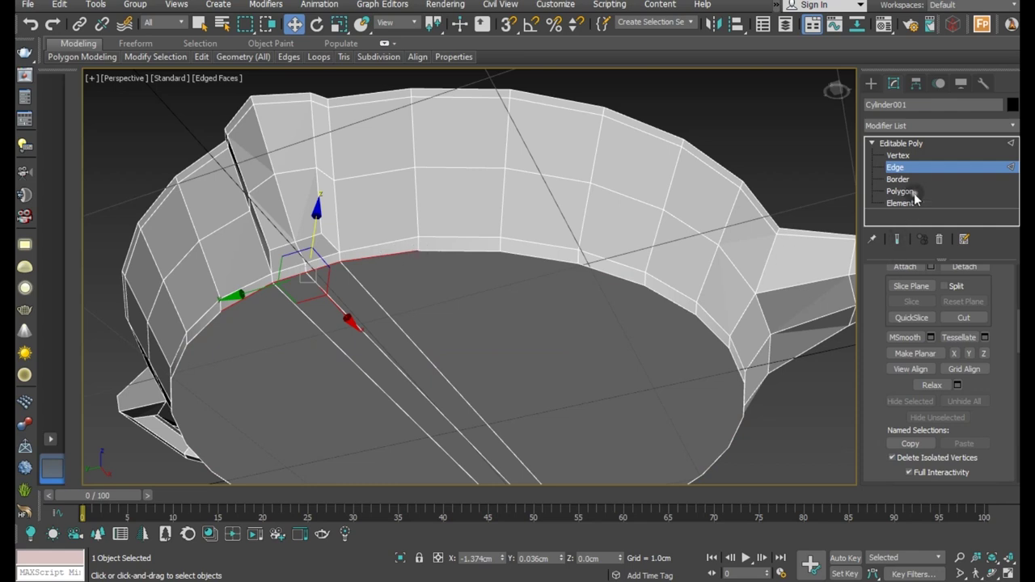
pyautogui.click(901, 191)
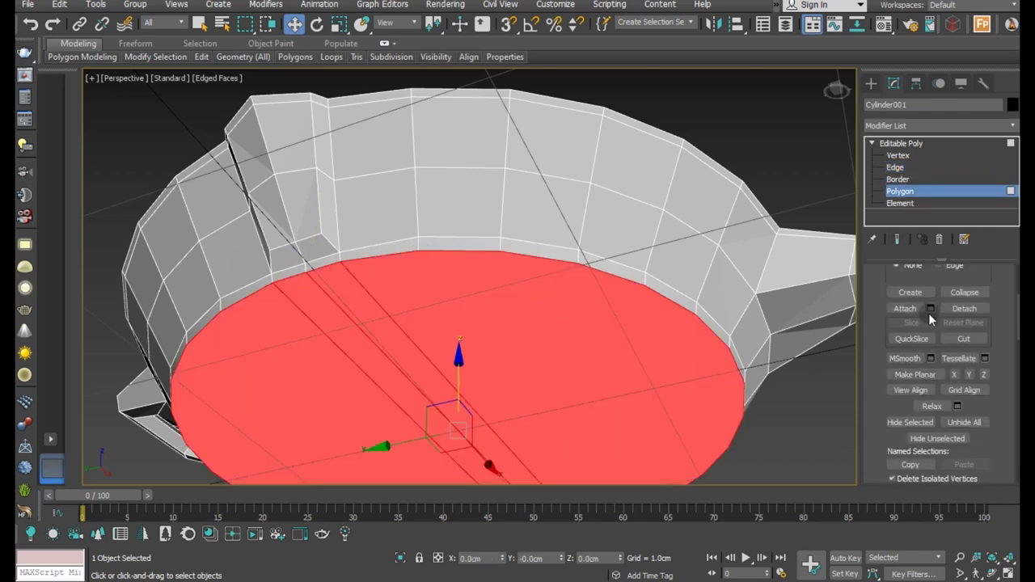
pyautogui.scroll(3, 930, 320)
# Step: Inset the bottom faces by 0.055cm
pyautogui.click(927, 319)
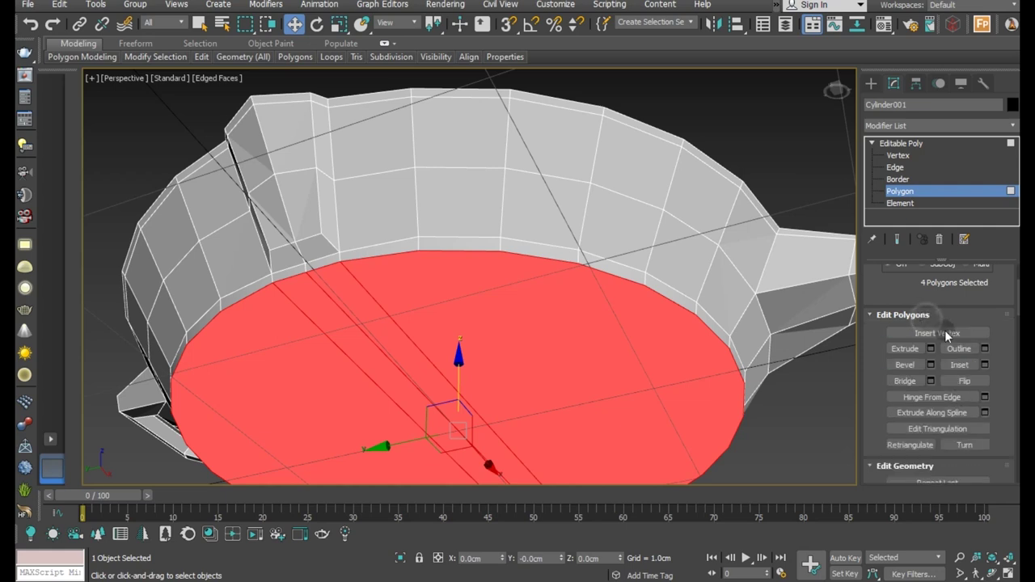
pyautogui.click(985, 365)
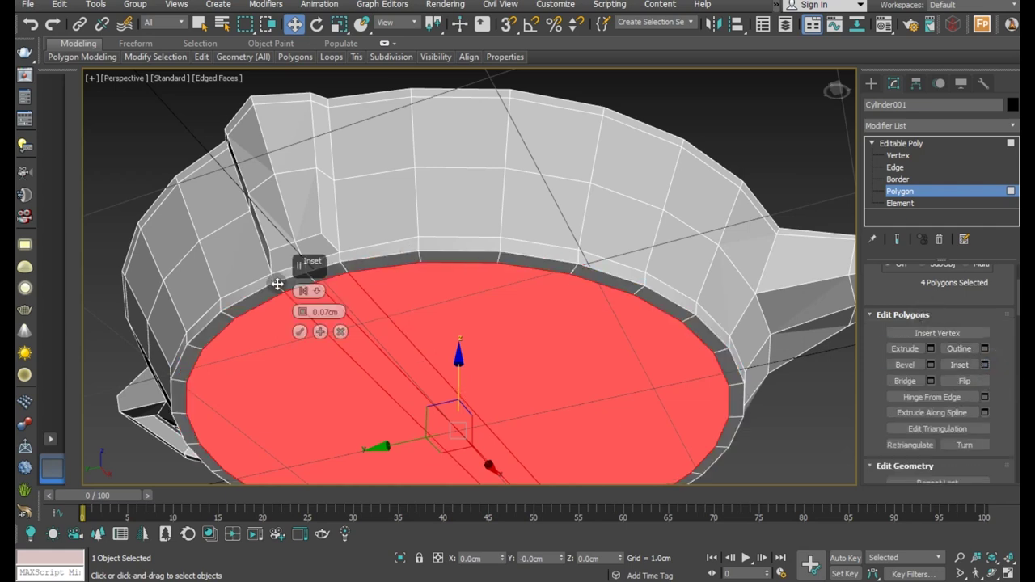
pyautogui.scroll(2, 513, 284)
pyautogui.scroll(3, 411, 226)
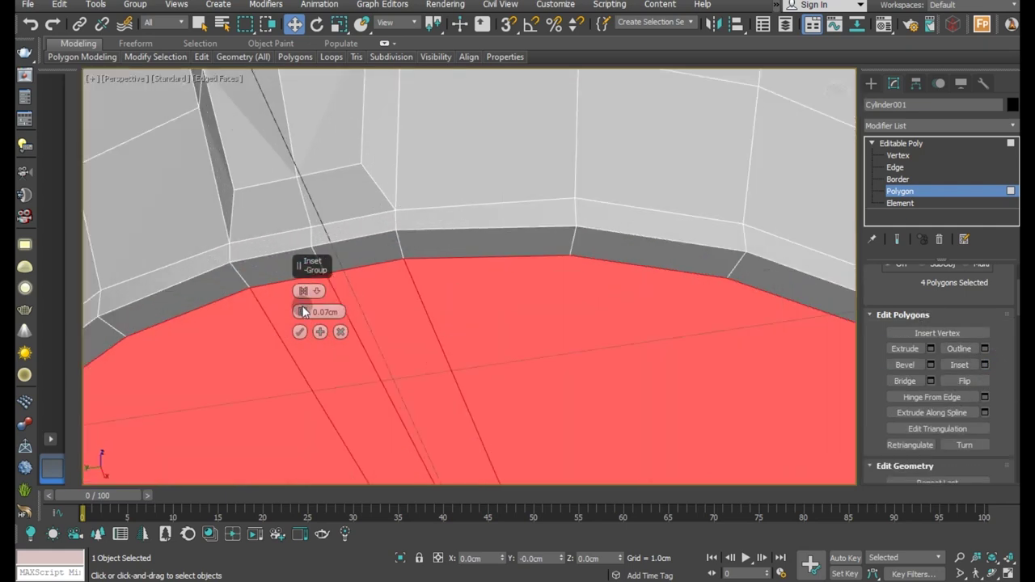
pyautogui.moveTo(302, 312); pyautogui.dragTo(304, 313)
pyautogui.click(300, 331)
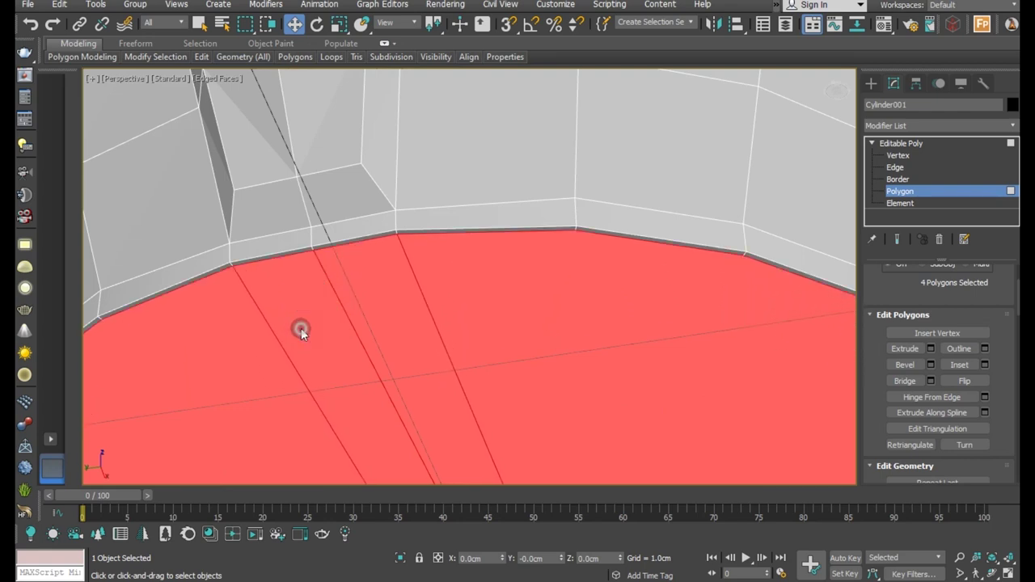
pyautogui.scroll(-5, 424, 170)
pyautogui.scroll(-2, 492, 233)
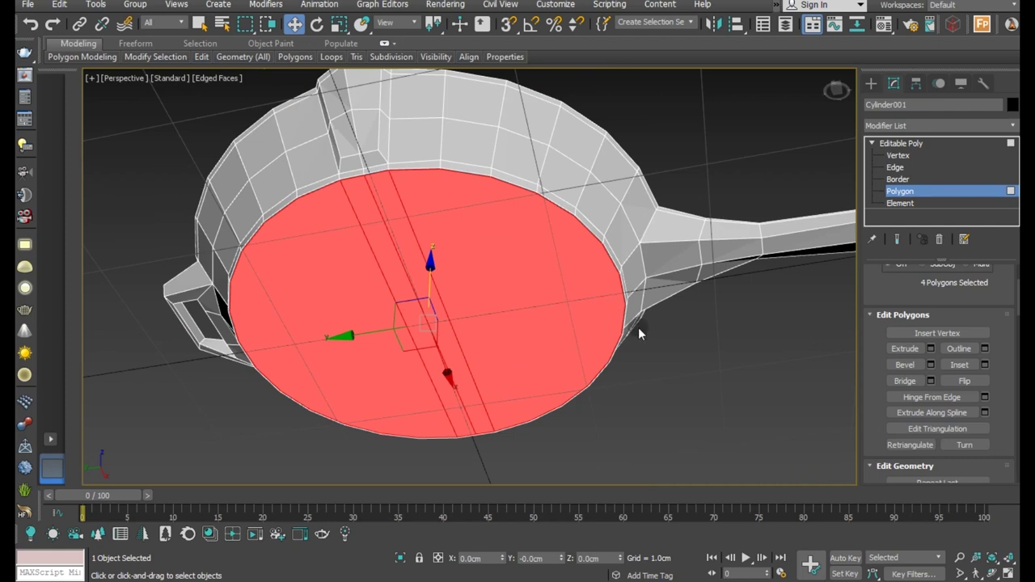
# Step: Inset the bottom faces again by about 0.67cm, leaving a small central disc, and view the underside
pyautogui.click(986, 365)
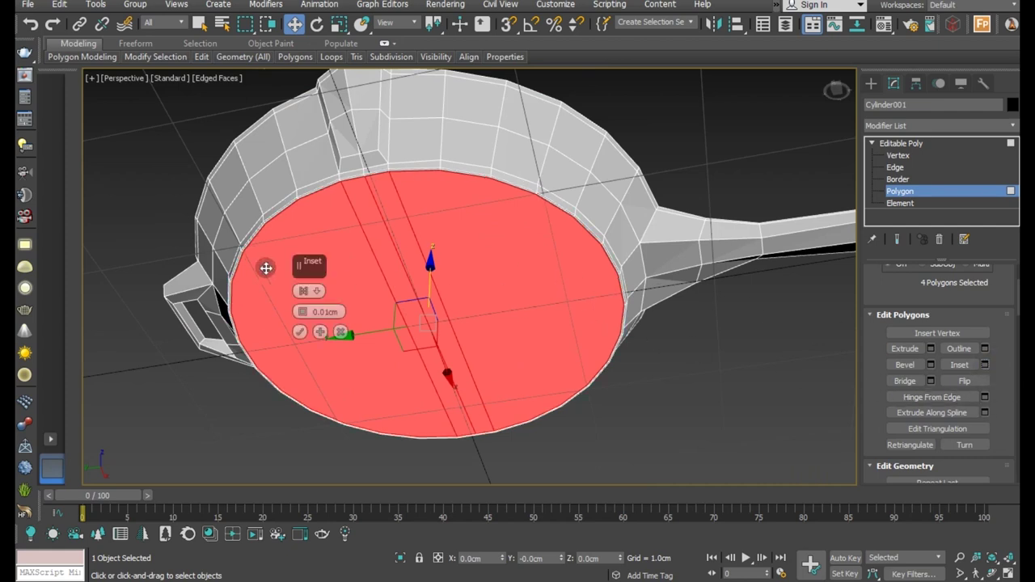
pyautogui.moveTo(297, 312); pyautogui.dragTo(270, 257)
pyautogui.click(300, 332)
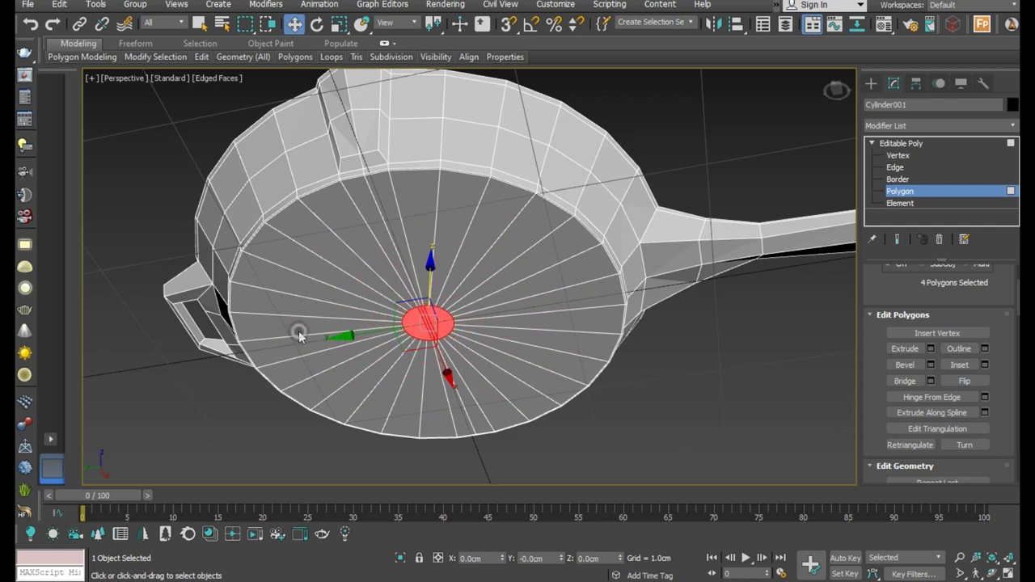
pyautogui.moveTo(514, 208)
pyautogui.keyDown('alt'); pyautogui.mouseDown(button='middle')
pyautogui.moveTo(499, 270)
pyautogui.moveTo(445, 287)
pyautogui.mouseUp(button='middle'); pyautogui.keyUp('alt')
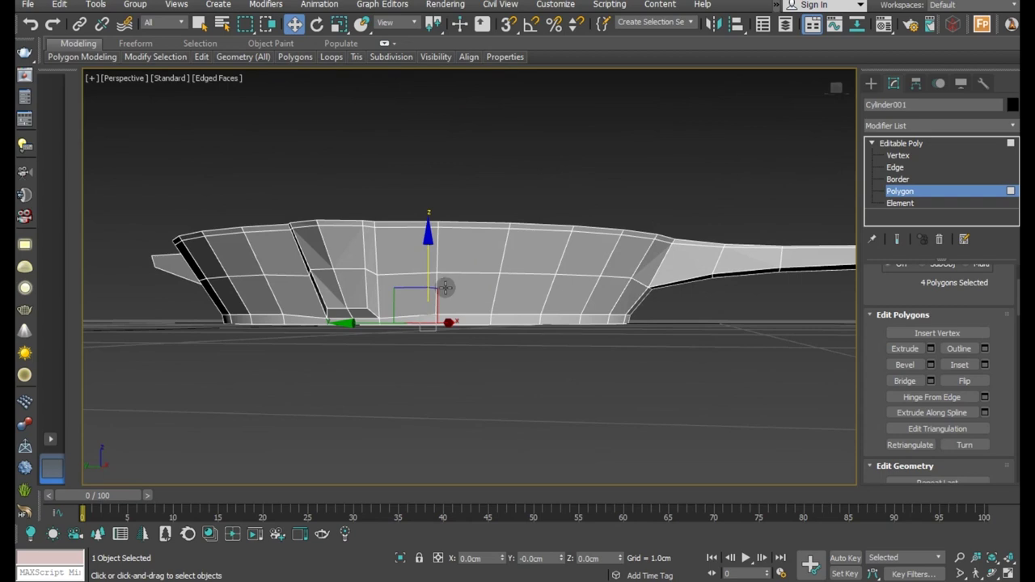
pyautogui.scroll(2, 451, 306)
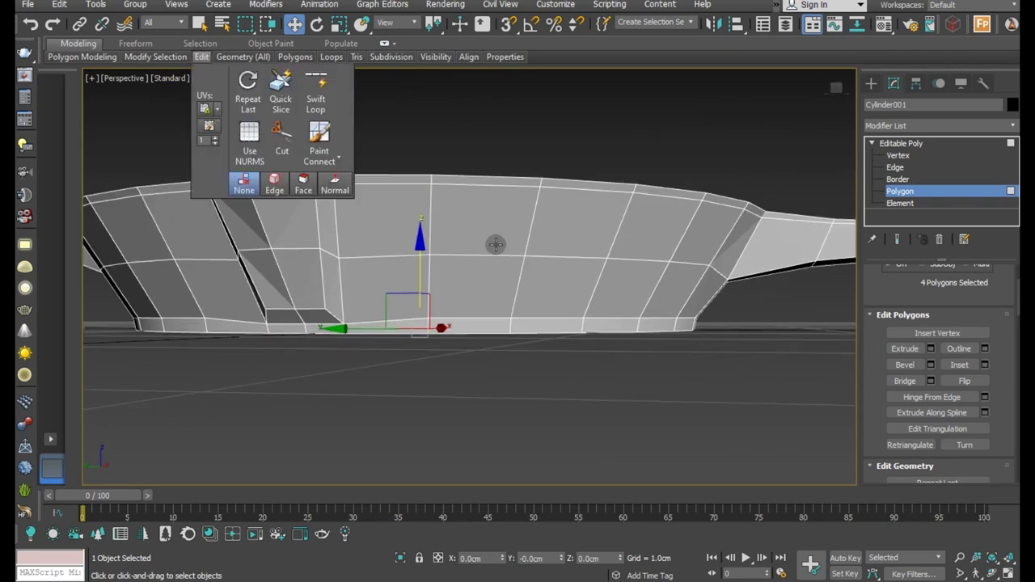
pyautogui.keyDown('alt'); pyautogui.moveTo(496, 244); pyautogui.dragTo(481, 212, button='middle'); pyautogui.keyUp('alt')
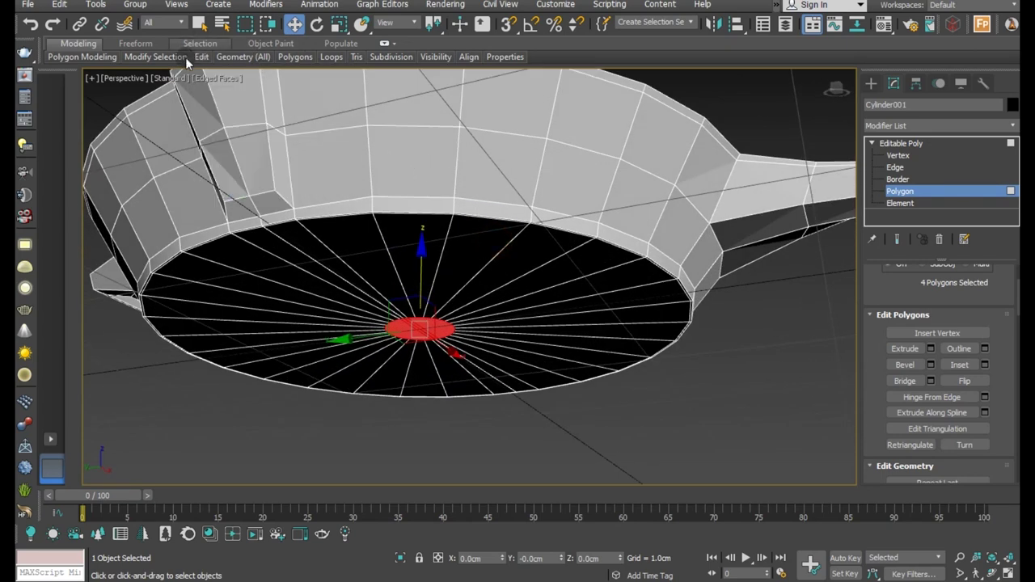
# Step: Add a SwiftLoop supporting loop near the pan's base edge
pyautogui.click(316, 114)
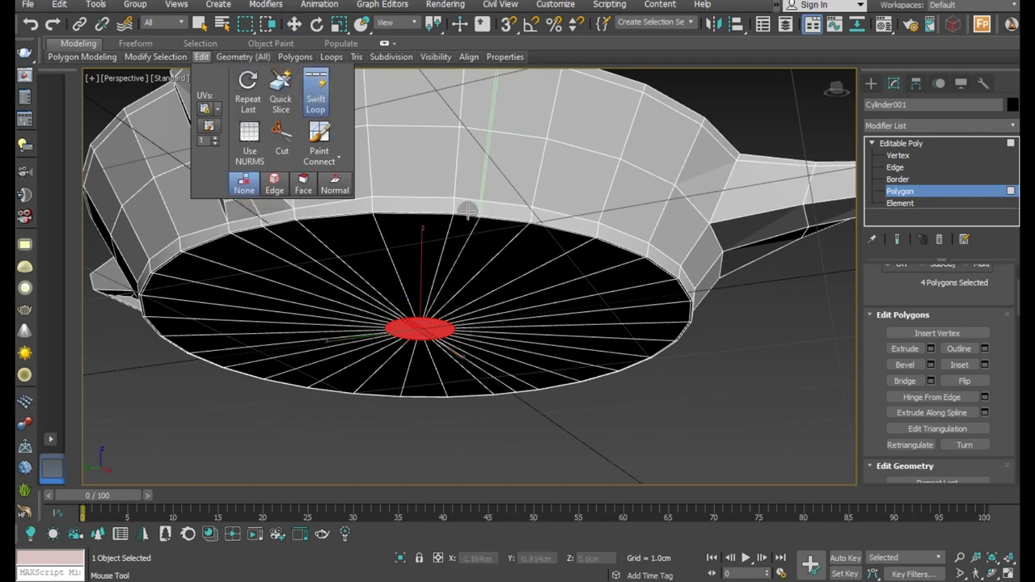
pyautogui.keyDown('alt'); pyautogui.moveTo(459, 225); pyautogui.dragTo(462, 249, button='middle'); pyautogui.keyUp('alt')
pyautogui.scroll(3, 463, 259)
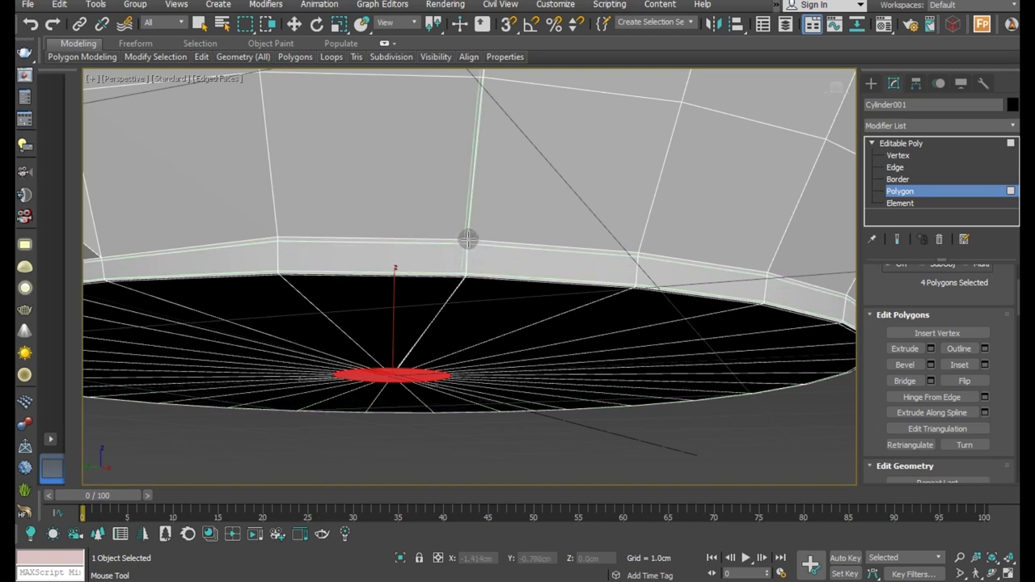
pyautogui.click(468, 241)
pyautogui.scroll(-3, 450, 289)
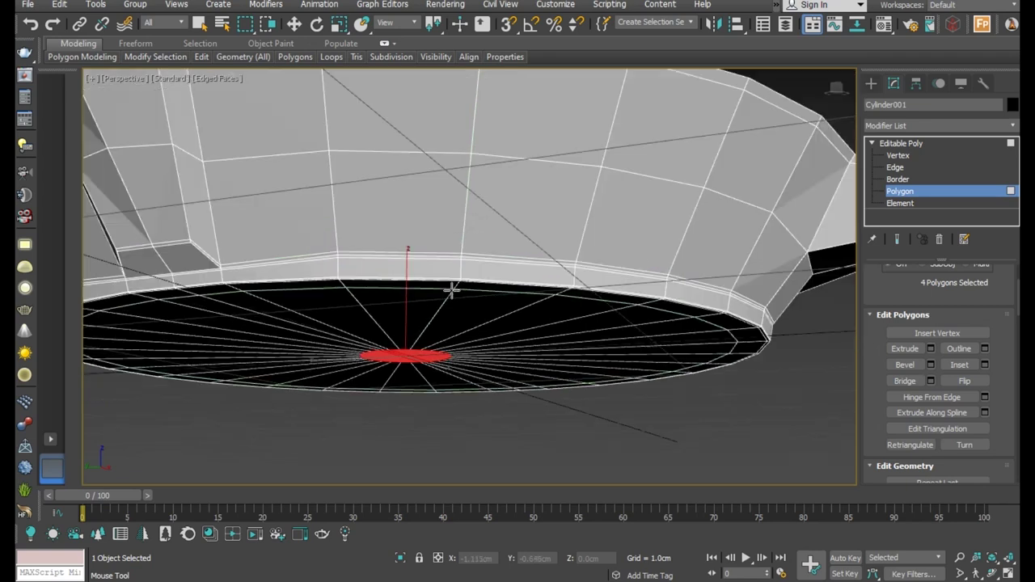
pyautogui.scroll(-3, 450, 289)
# Step: Add a second supporting loop just below the pan's top rim
pyautogui.moveTo(485, 299)
pyautogui.keyDown('alt'); pyautogui.mouseDown(button='middle')
pyautogui.moveTo(508, 312)
pyautogui.moveTo(382, 360)
pyautogui.mouseUp(button='middle'); pyautogui.keyUp('alt')
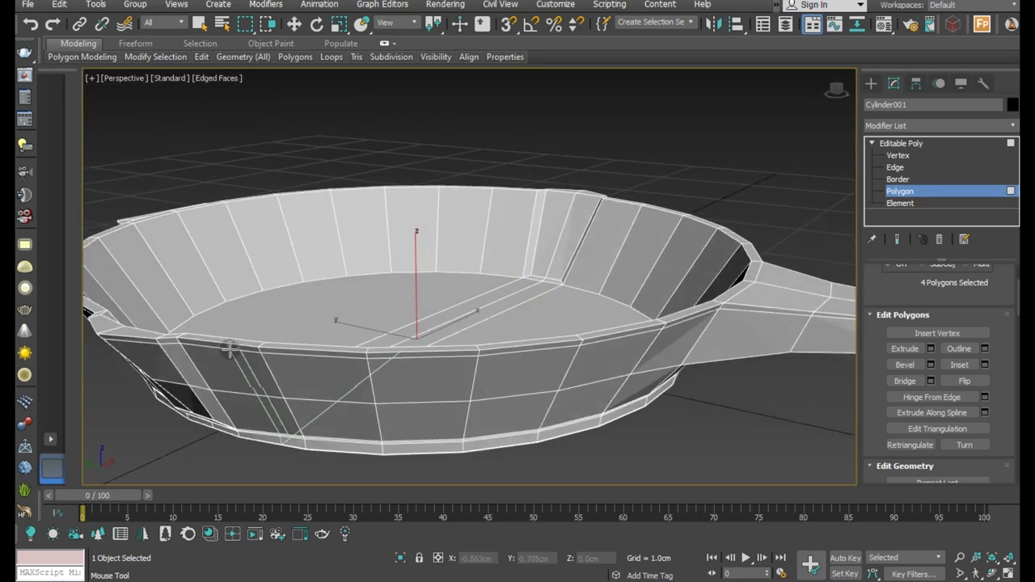
pyautogui.scroll(3, 271, 350)
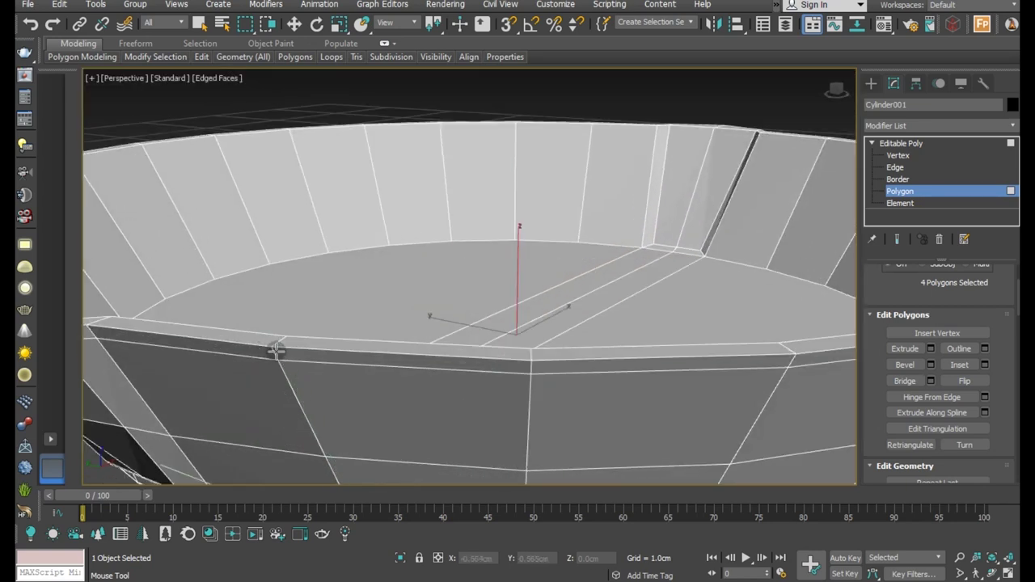
pyautogui.click(271, 349)
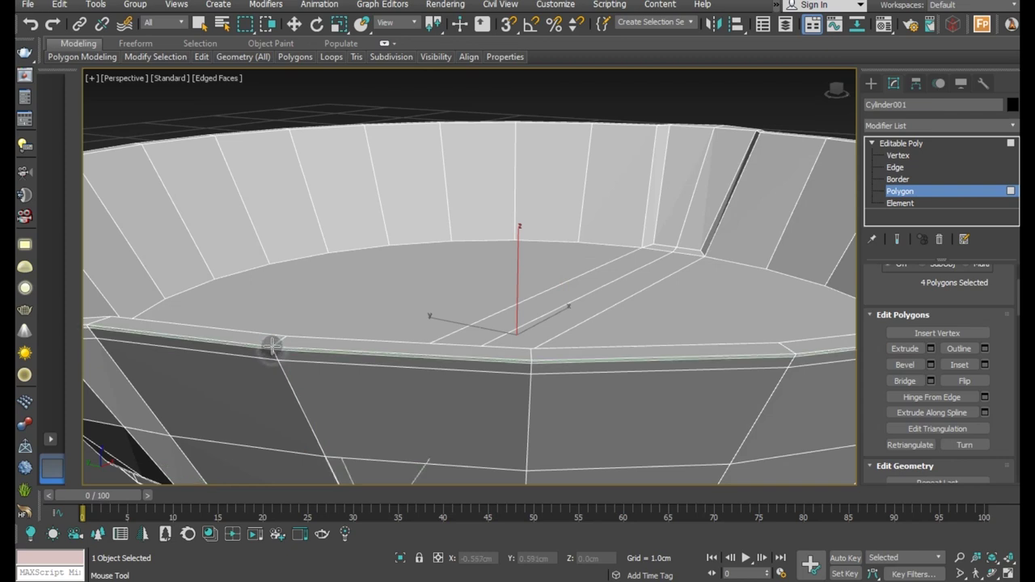
pyautogui.scroll(-3, 360, 360)
pyautogui.keyDown('alt'); pyautogui.moveTo(361, 361); pyautogui.dragTo(312, 377, button='middle'); pyautogui.keyUp('alt')
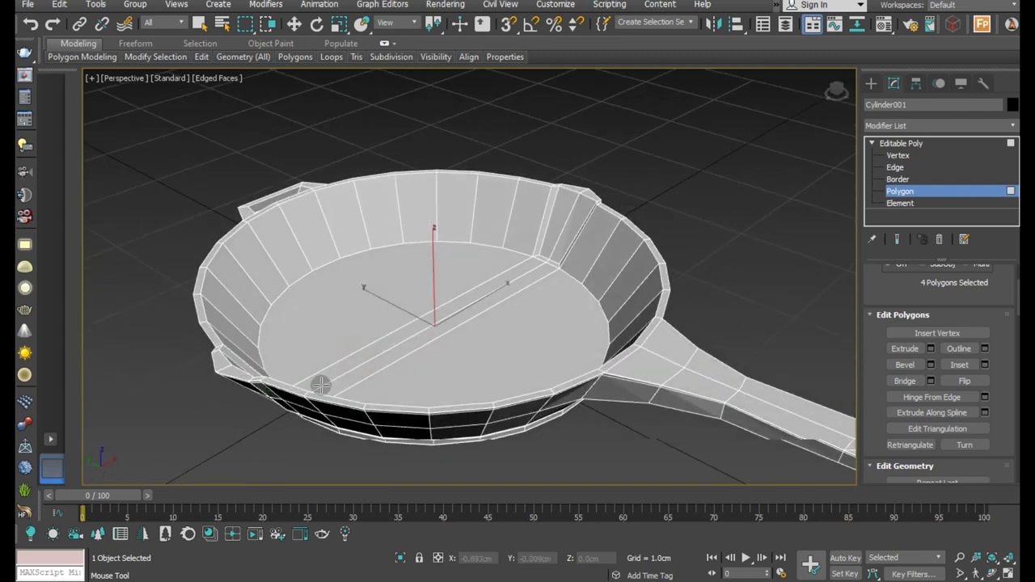
pyautogui.scroll(2, 231, 358)
pyautogui.scroll(2, 206, 373)
pyautogui.scroll(1, 206, 374)
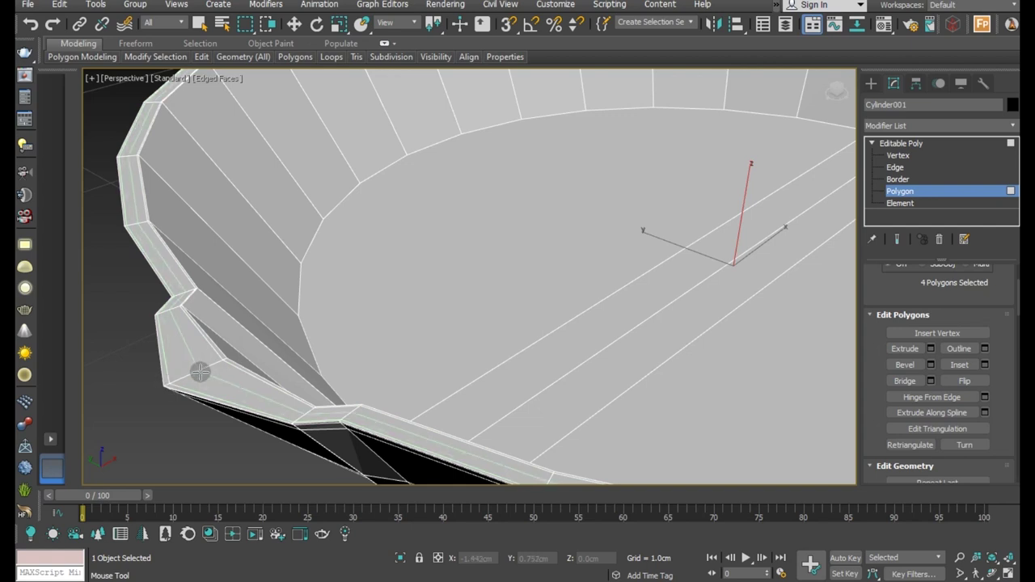
pyautogui.scroll(-1, 239, 258)
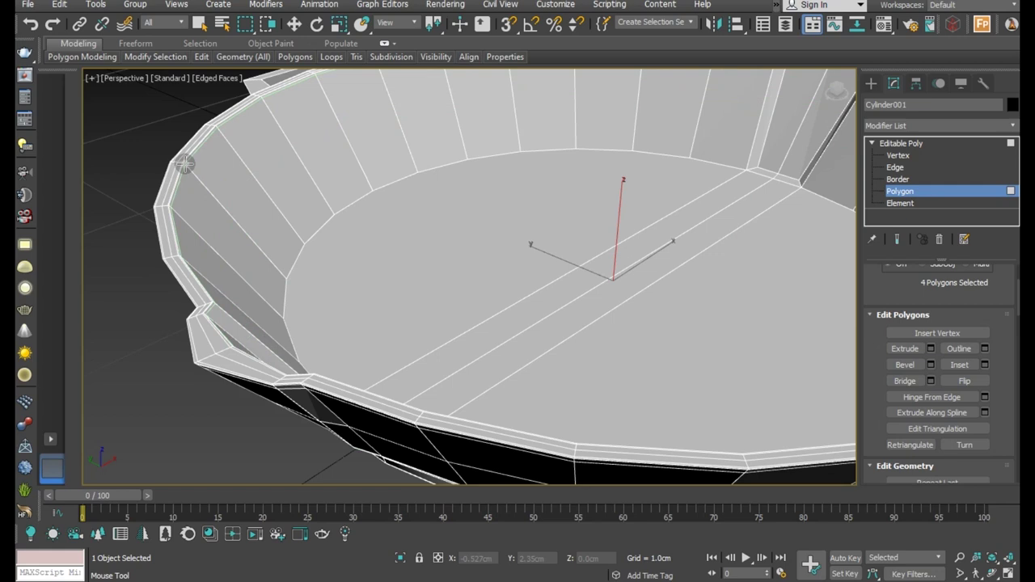
# Step: Select all the polygons of the pan's inner floor
pyautogui.press('w')
pyautogui.scroll(-3, 457, 309)
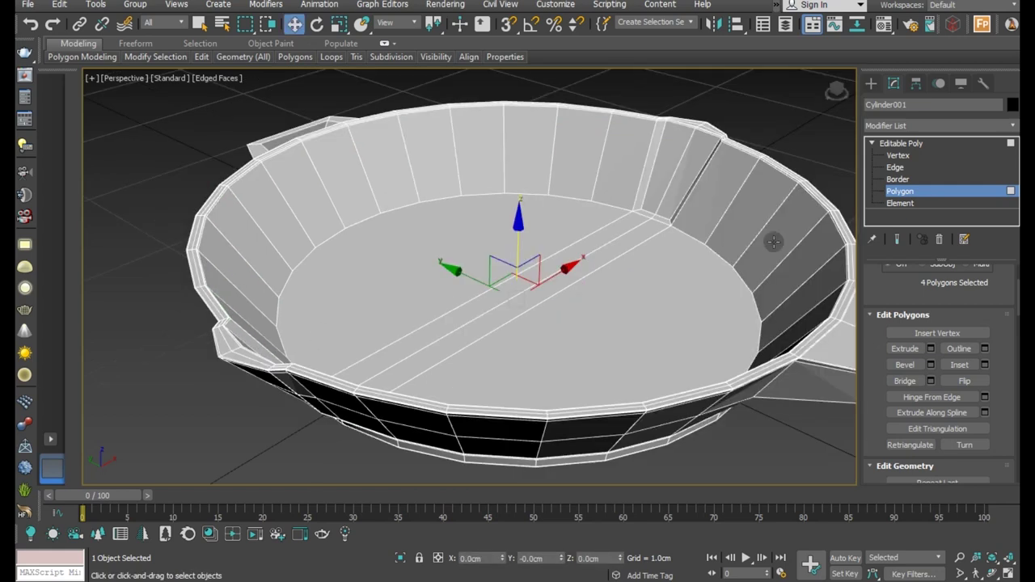
pyautogui.click(534, 324)
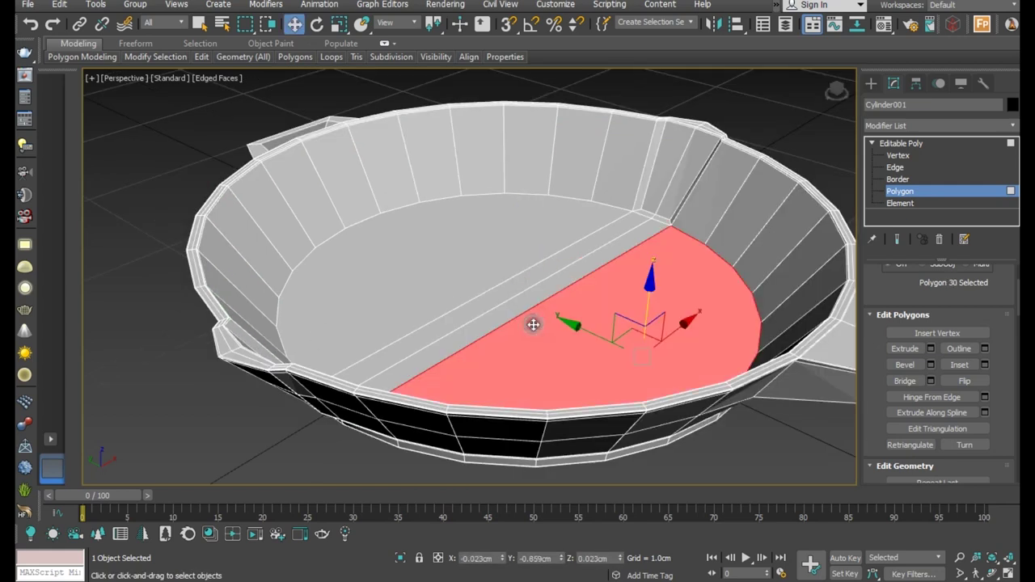
pyautogui.keyDown('ctrl'); pyautogui.click(497, 300); pyautogui.keyUp('ctrl')
pyautogui.keyDown('ctrl'); pyautogui.click(485, 291); pyautogui.keyUp('ctrl')
pyautogui.keyDown('ctrl'); pyautogui.click(465, 273); pyautogui.keyUp('ctrl')
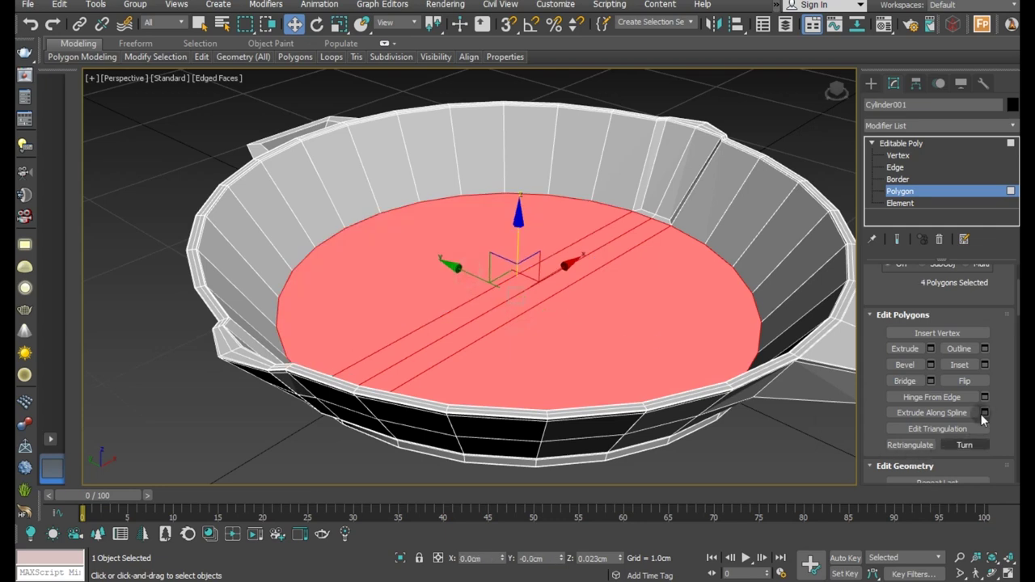
pyautogui.scroll(4, 296, 279)
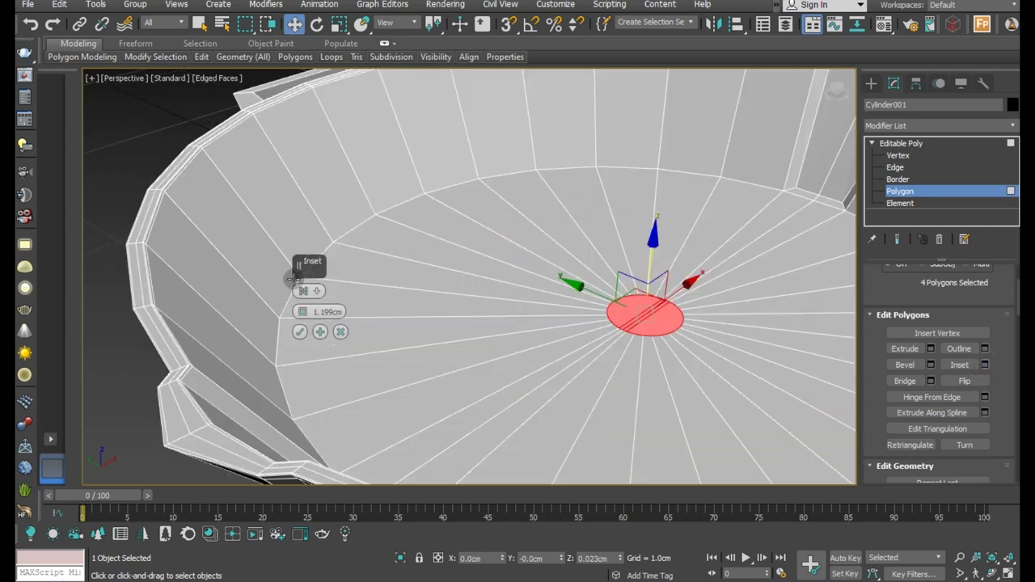
# Step: Inset the floor 0.01cm, then about 1.26cm down to a small centre disc
pyautogui.moveTo(297, 312); pyautogui.dragTo(334, 363)
pyautogui.click(320, 332)
pyautogui.moveTo(301, 312); pyautogui.dragTo(293, 249)
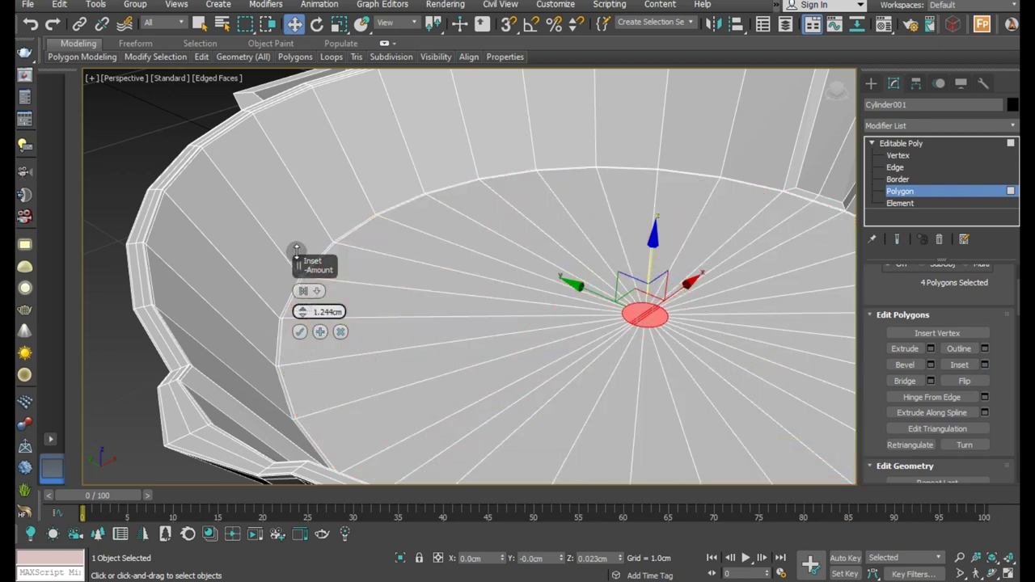
pyautogui.click(300, 331)
pyautogui.scroll(-2, 196, 312)
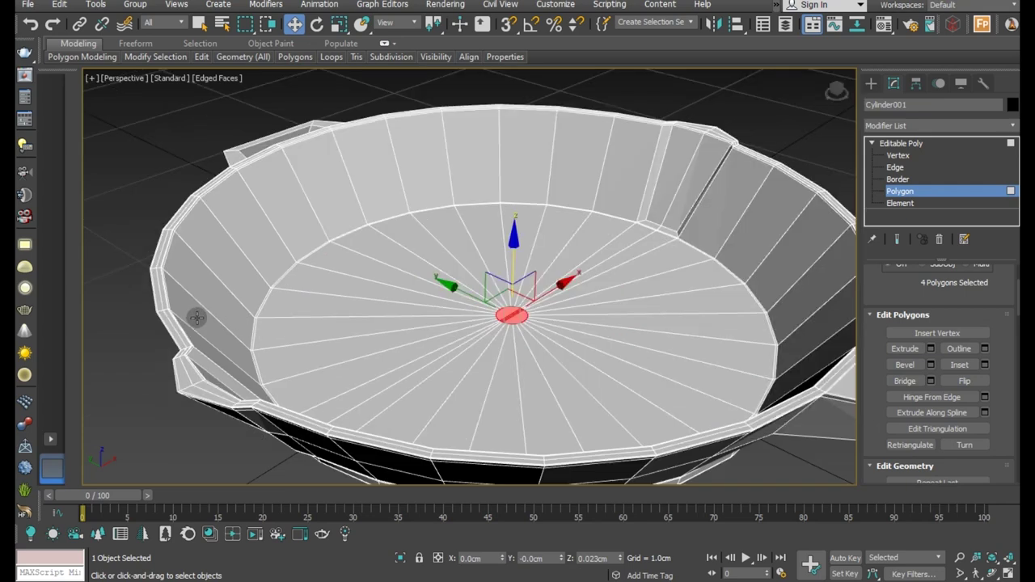
pyautogui.scroll(2, 279, 343)
pyautogui.scroll(2, 242, 362)
pyautogui.scroll(3, 234, 354)
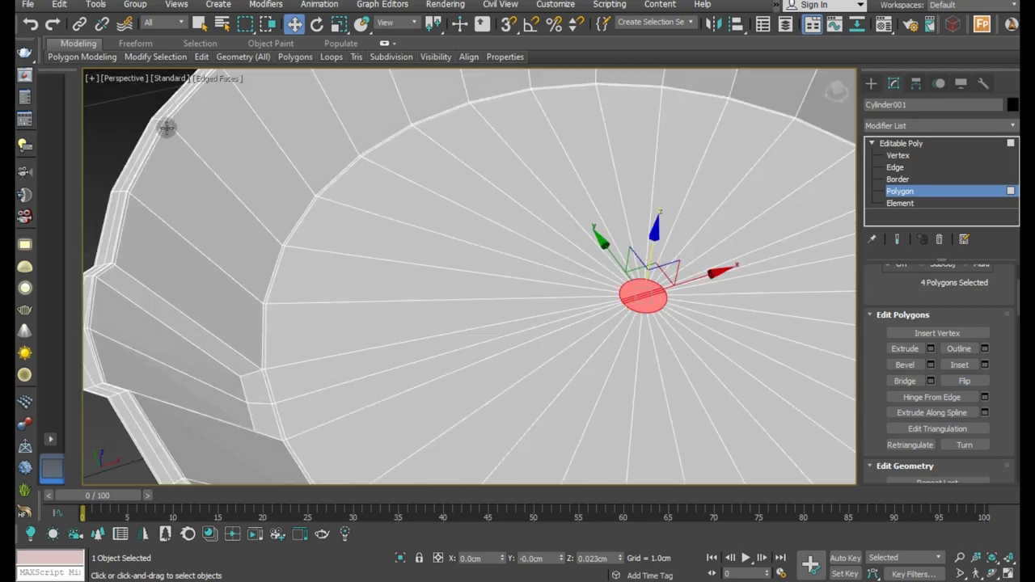
# Step: Add a SwiftLoop supporting loop where the inner floor meets the wall
pyautogui.click(311, 90)
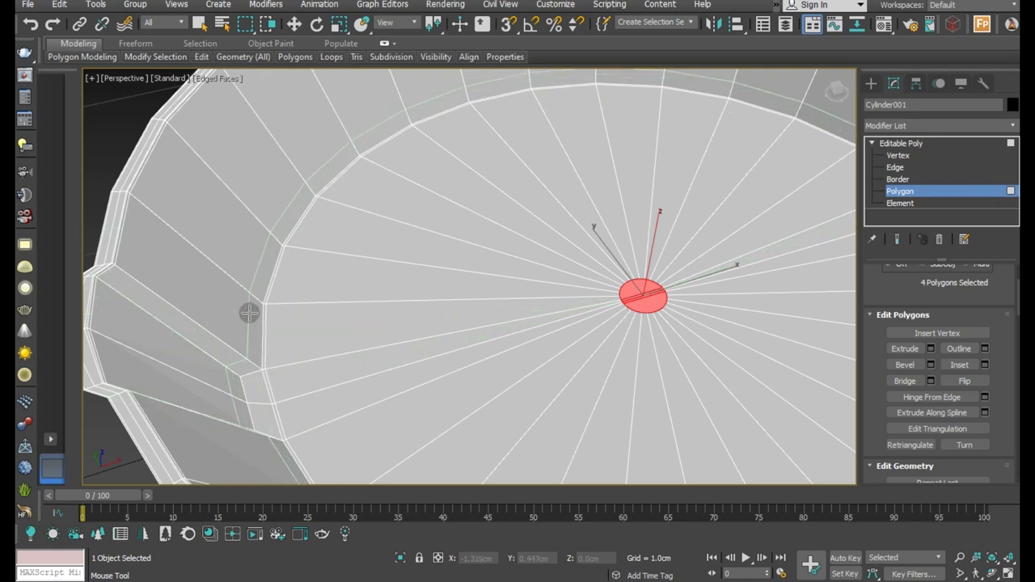
pyautogui.click(260, 303)
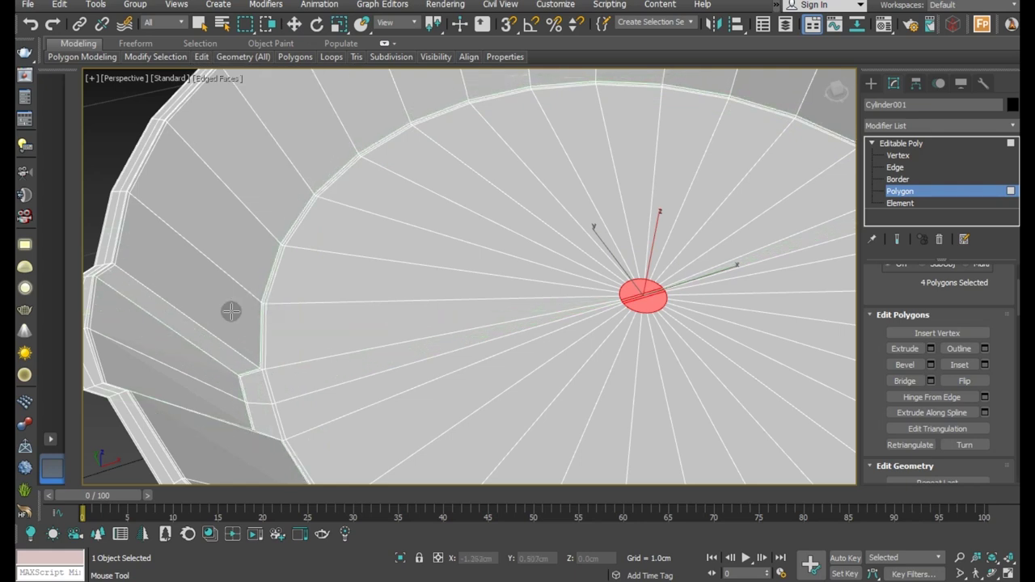
pyautogui.scroll(-5, 187, 315)
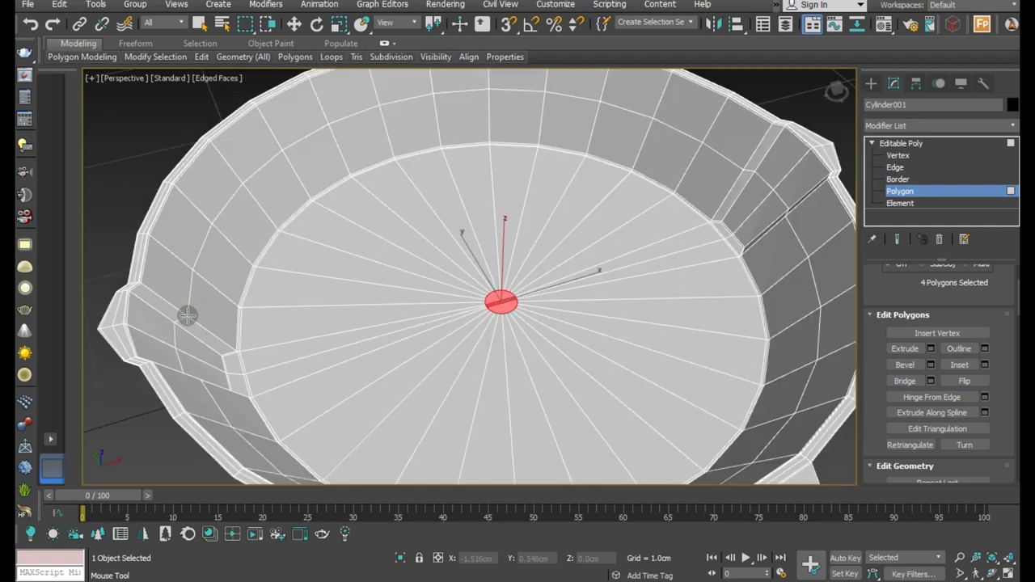
pyautogui.scroll(-3, 188, 315)
pyautogui.press('w')
pyautogui.scroll(-4, 333, 295)
pyautogui.keyDown('alt'); pyautogui.moveTo(424, 372); pyautogui.dragTo(581, 318, button='middle'); pyautogui.keyUp('alt')
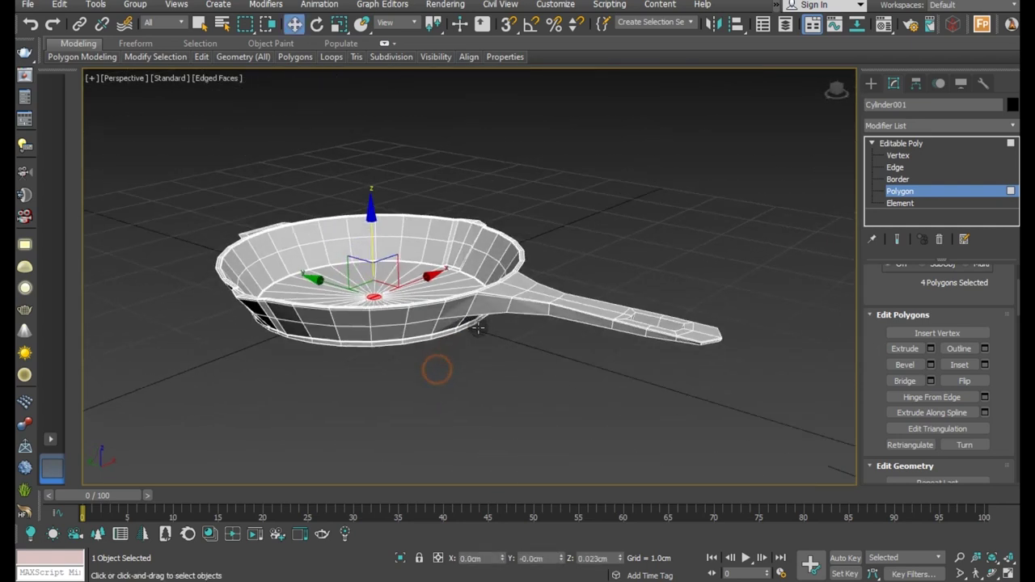
pyautogui.scroll(5, 569, 287)
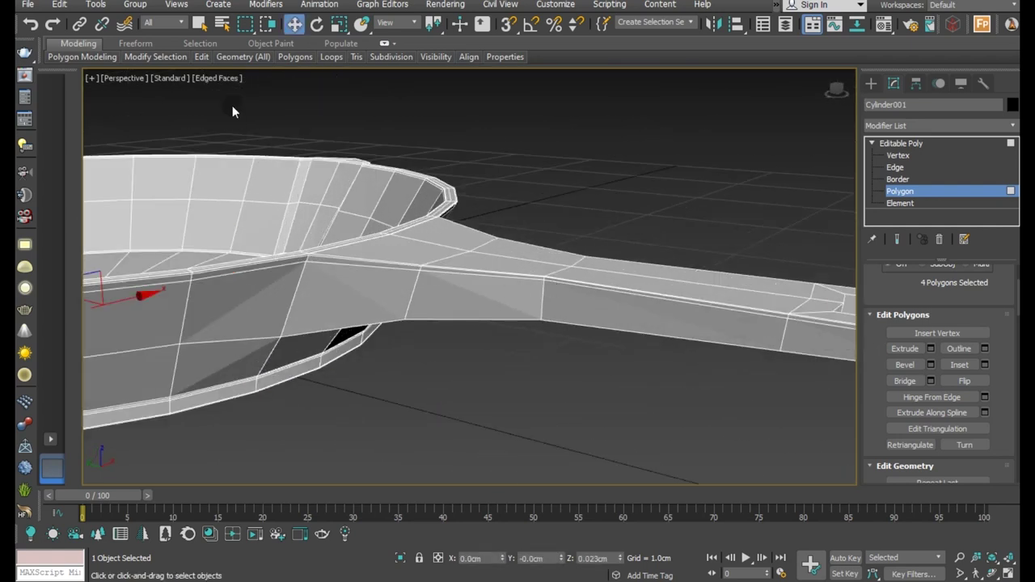
pyautogui.click(310, 105)
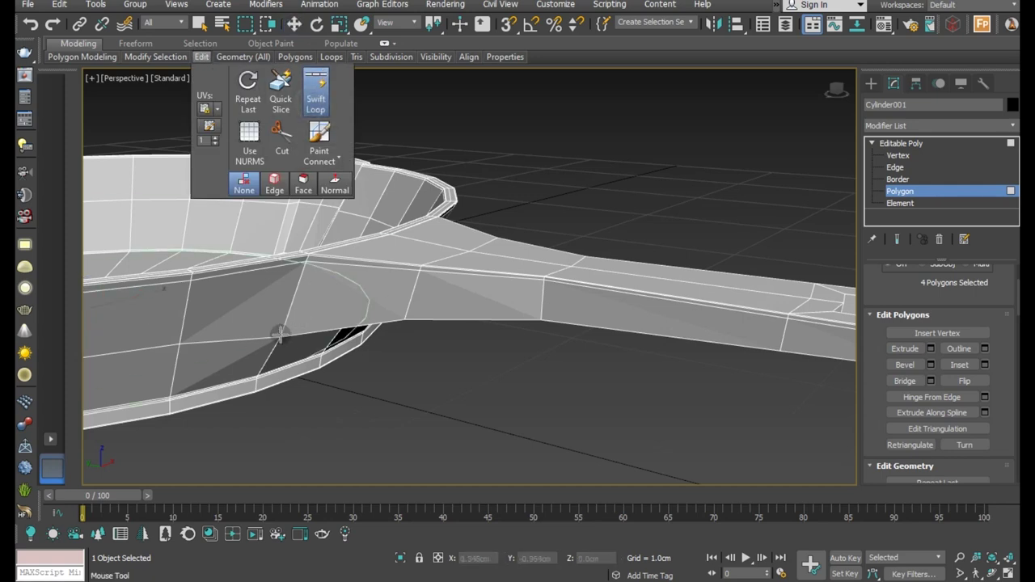
pyautogui.click(543, 296)
pyautogui.scroll(-3, 458, 273)
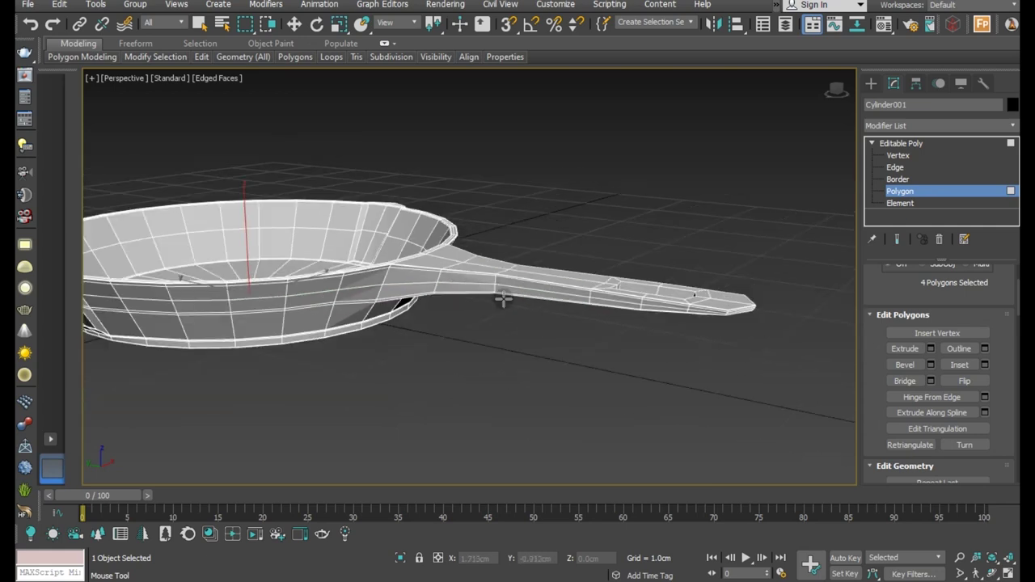
pyautogui.moveTo(504, 296)
pyautogui.keyDown('alt'); pyautogui.mouseDown(button='middle')
pyautogui.moveTo(463, 373)
pyautogui.moveTo(444, 363)
pyautogui.mouseUp(button='middle'); pyautogui.keyUp('alt')
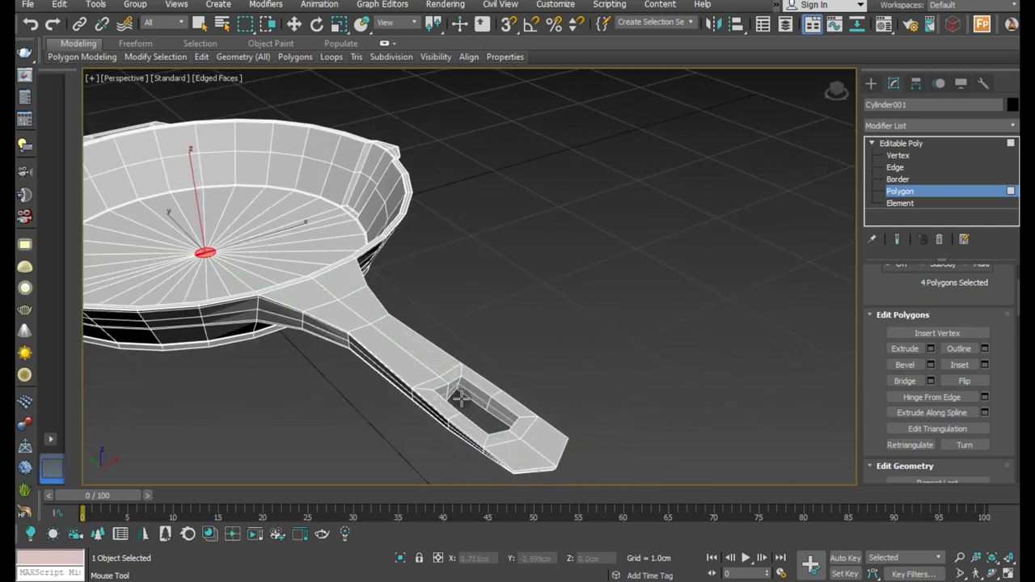
pyautogui.scroll(5, 465, 402)
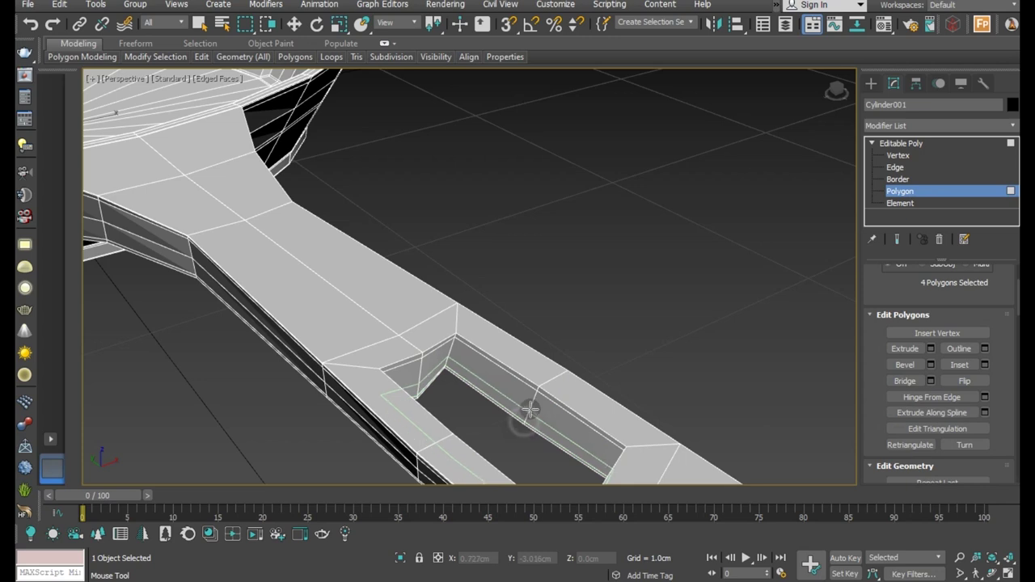
pyautogui.scroll(-4, 530, 409)
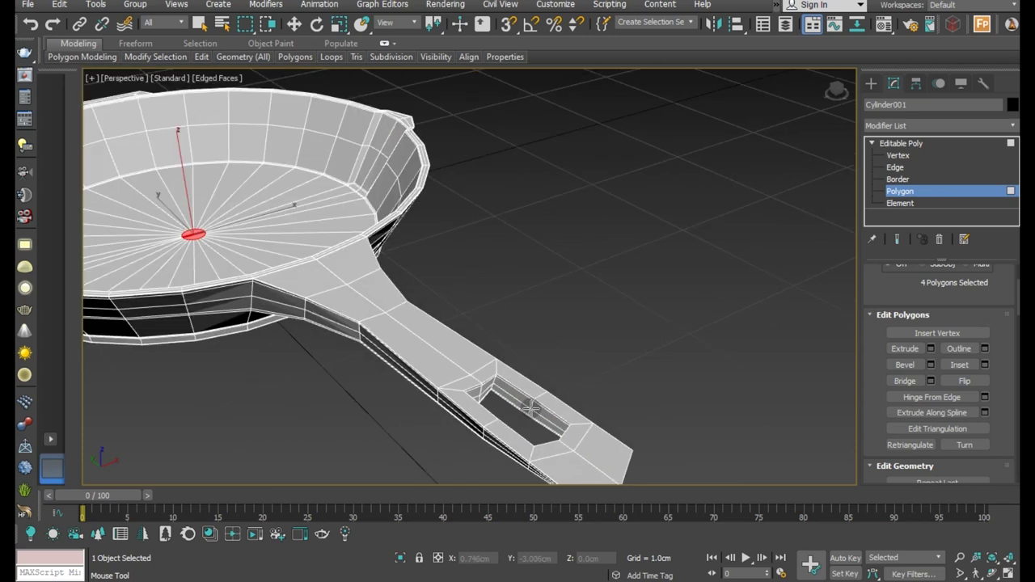
pyautogui.scroll(-3, 530, 409)
pyautogui.press('w')
pyautogui.moveTo(437, 369)
pyautogui.keyDown('alt'); pyautogui.mouseDown(button='middle')
pyautogui.moveTo(523, 367)
pyautogui.moveTo(443, 361)
pyautogui.mouseUp(button='middle'); pyautogui.keyUp('alt')
pyautogui.scroll(4, 362, 361)
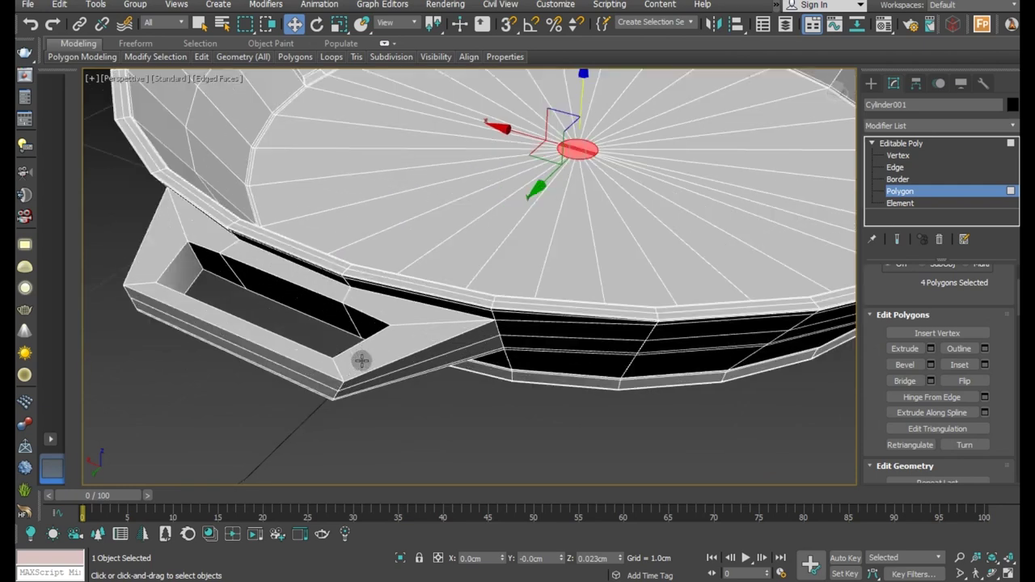
# Step: Try Swift Loop on the lug, cancel it, and reorient so the handle sits right
pyautogui.click(314, 105)
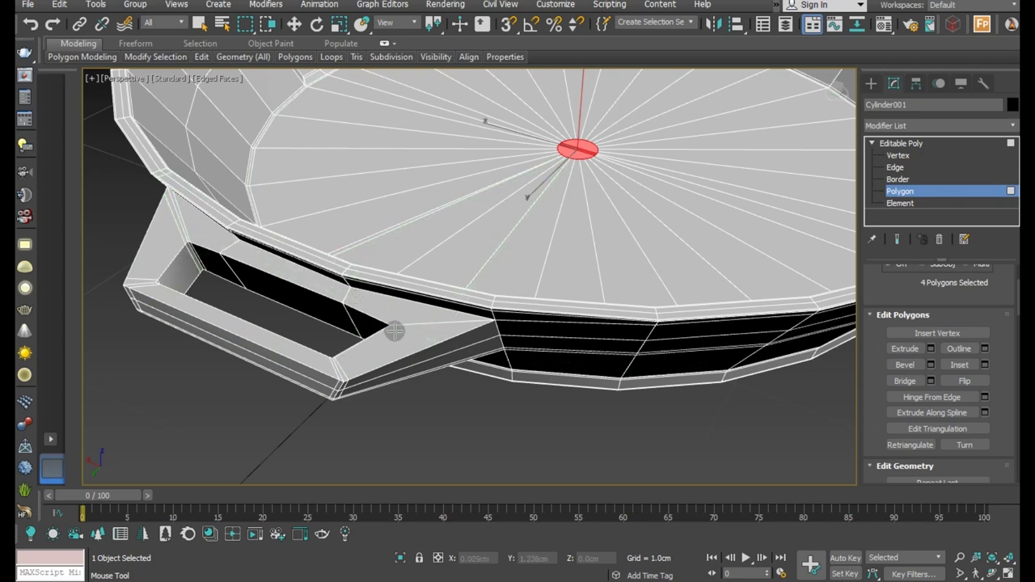
pyautogui.keyDown('alt'); pyautogui.moveTo(411, 342); pyautogui.dragTo(494, 393, button='middle'); pyautogui.keyUp('alt')
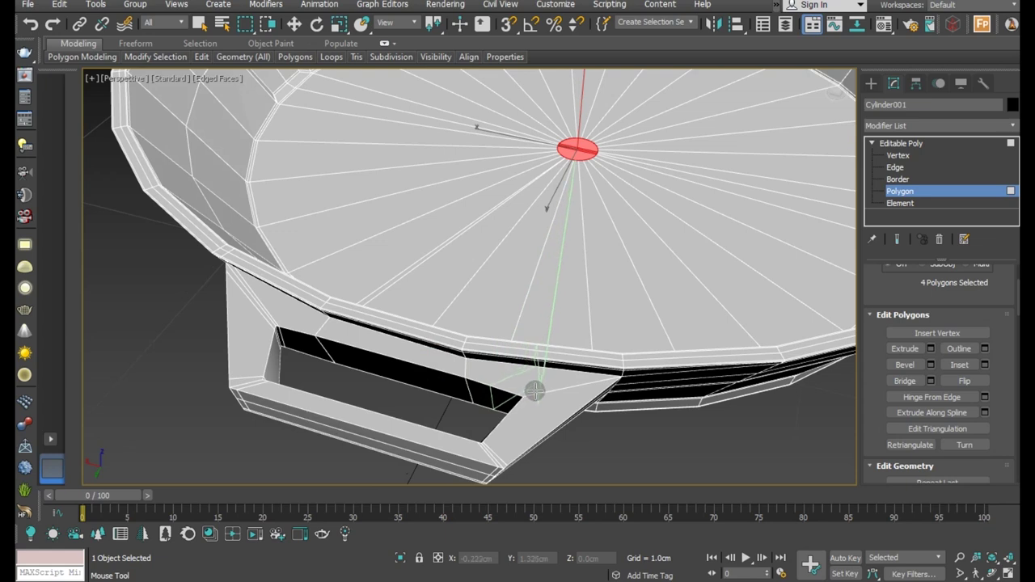
pyautogui.rightClick(538, 387)
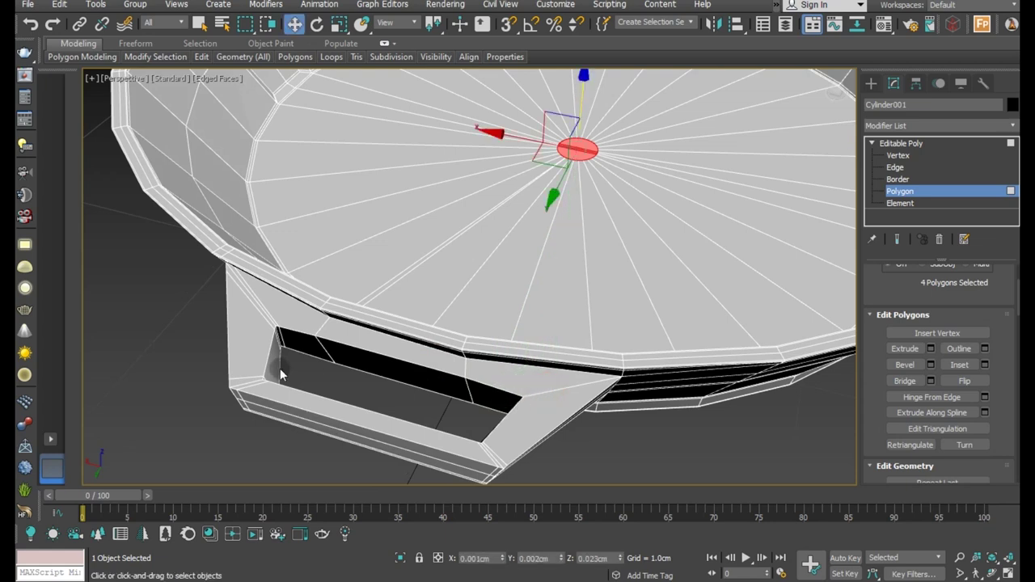
pyautogui.scroll(-5, 280, 374)
pyautogui.moveTo(368, 396)
pyautogui.keyDown('alt'); pyautogui.mouseDown(button='middle')
pyautogui.moveTo(377, 426)
pyautogui.moveTo(524, 229)
pyautogui.mouseUp(button='middle'); pyautogui.keyUp('alt')
pyautogui.scroll(3, 511, 257)
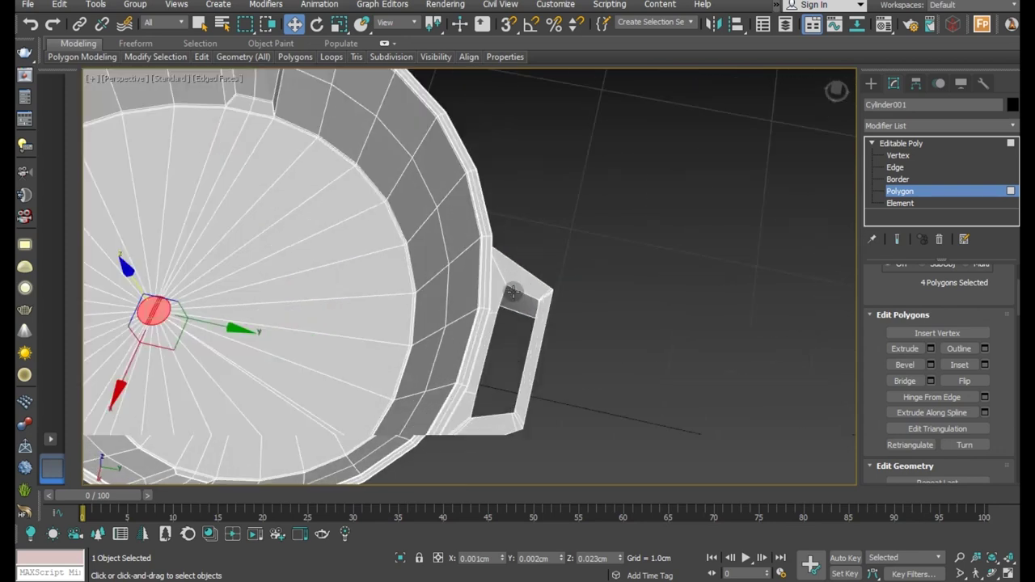
pyautogui.scroll(4, 415, 187)
# Step: Insert a Swift Loop through the lug near the rim, then switch to Border level
pyautogui.click(202, 56)
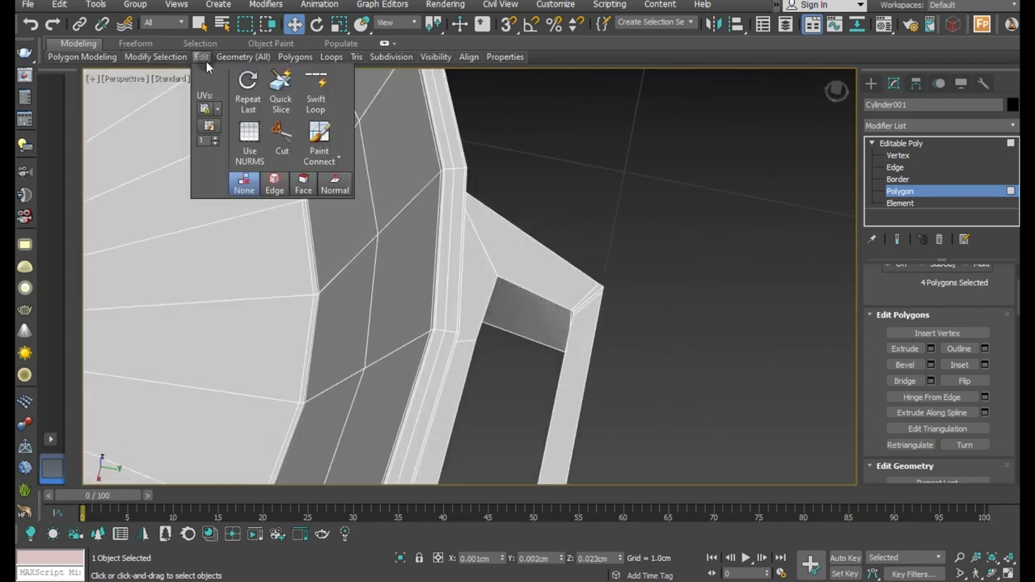
pyautogui.click(315, 91)
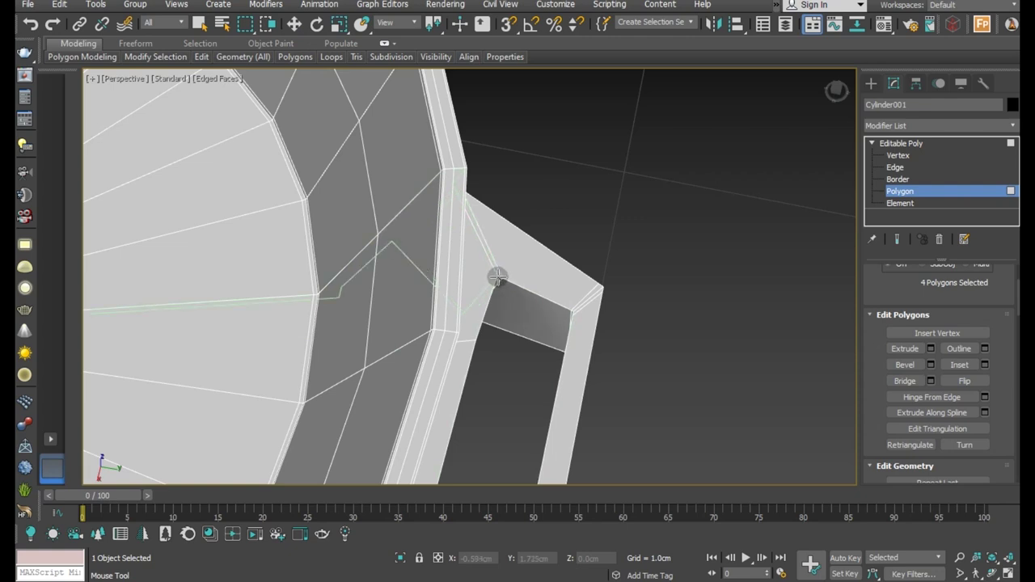
pyautogui.click(503, 274)
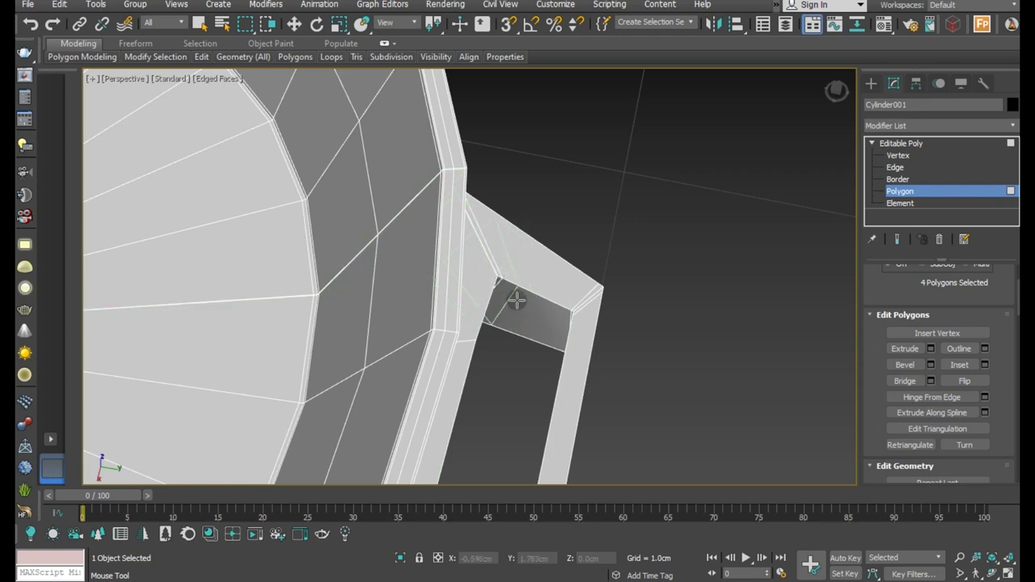
pyautogui.scroll(-5, 501, 284)
pyautogui.press('w')
pyautogui.keyDown('alt'); pyautogui.moveTo(503, 300); pyautogui.dragTo(486, 309, button='middle'); pyautogui.keyUp('alt')
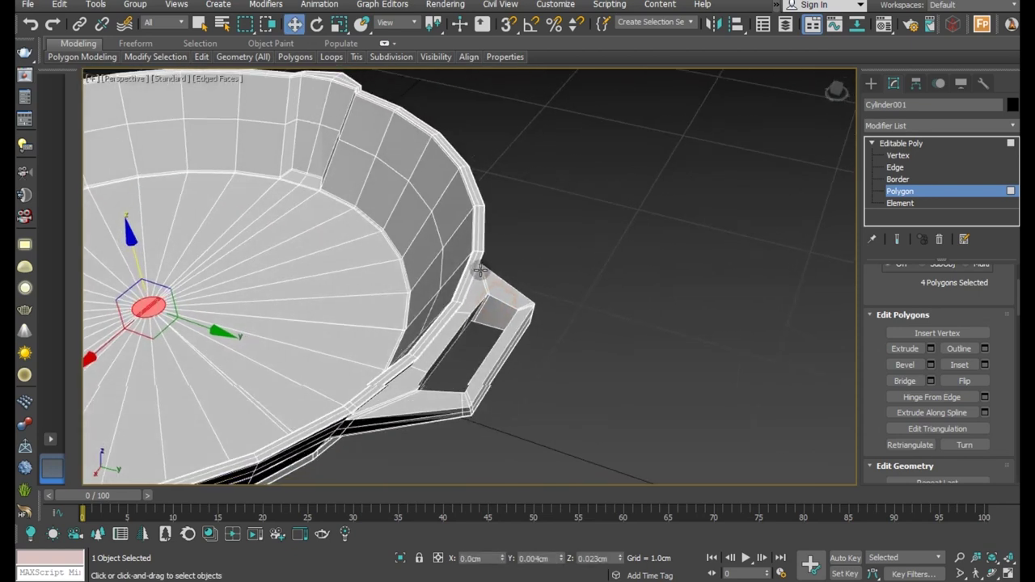
pyautogui.scroll(5, 485, 310)
pyautogui.click(896, 179)
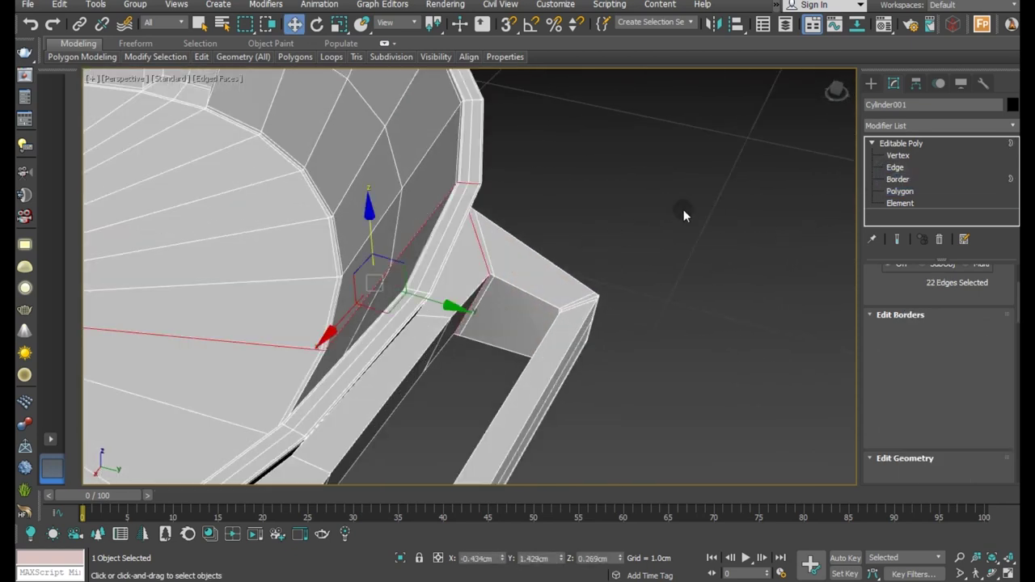
# Step: Ring-select the first lug strip and connect it with 3 segments, pinch 65
pyautogui.click(894, 167)
pyautogui.moveTo(904, 301); pyautogui.dragTo(898, 384)
pyautogui.click(907, 313)
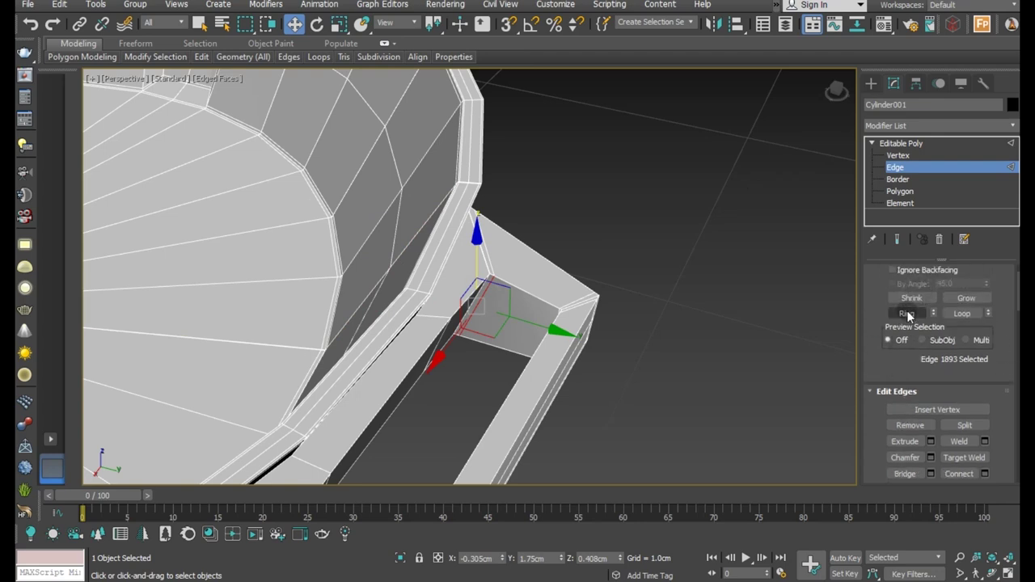
pyautogui.click(984, 475)
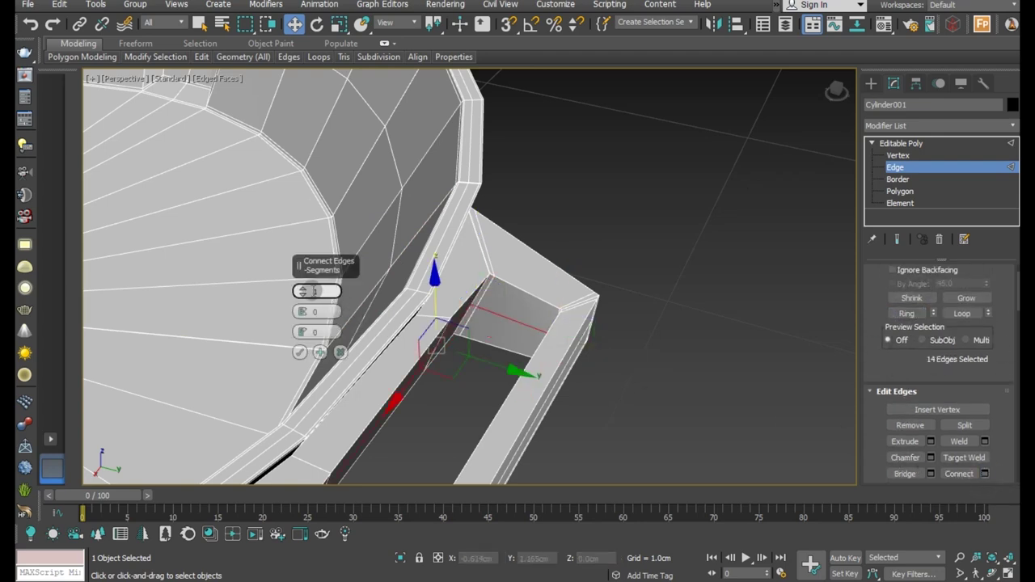
pyautogui.moveTo(301, 312)
pyautogui.mouseDown()
pyautogui.moveTo(291, 183)
pyautogui.moveTo(297, 366)
pyautogui.mouseUp()
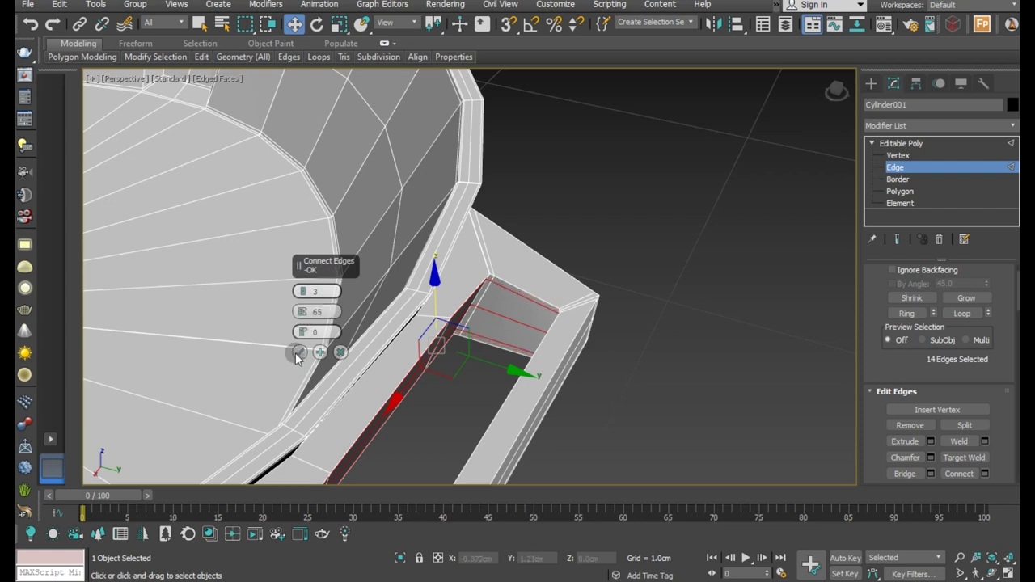
pyautogui.click(297, 353)
# Step: Connect the lug's 14-edge outer strip ring with three pinched edges, redoing after an undo
pyautogui.keyDown('alt'); pyautogui.moveTo(297, 352); pyautogui.dragTo(328, 385, button='middle'); pyautogui.keyUp('alt')
pyautogui.click(312, 423)
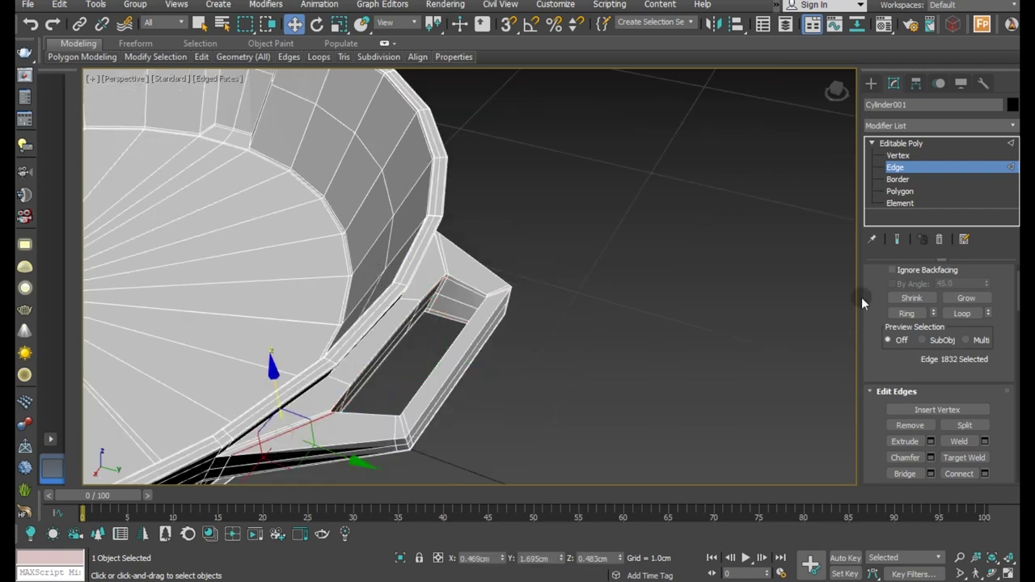
pyautogui.click(910, 313)
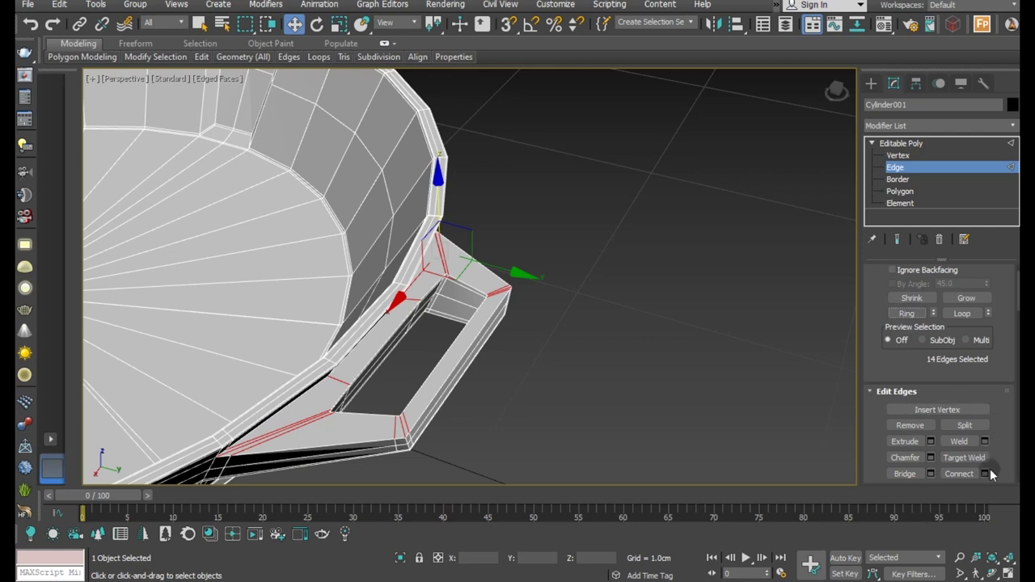
pyautogui.click(987, 473)
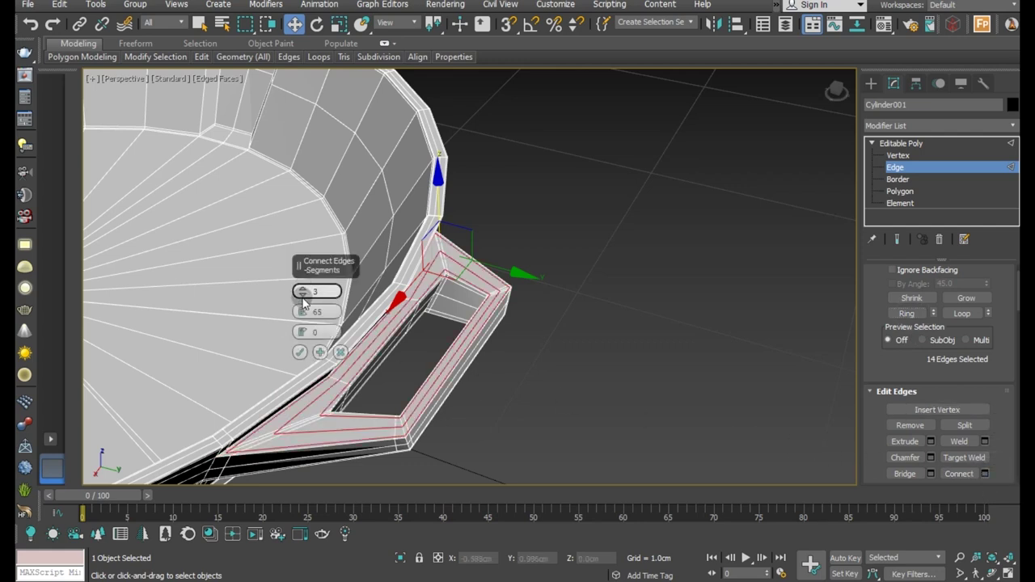
pyautogui.click(299, 352)
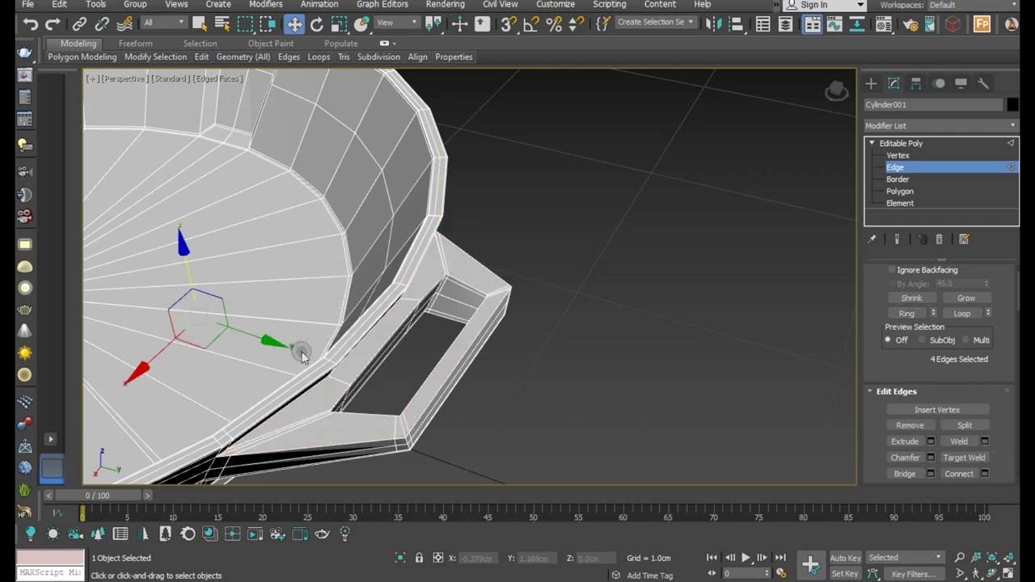
pyautogui.click(29, 26)
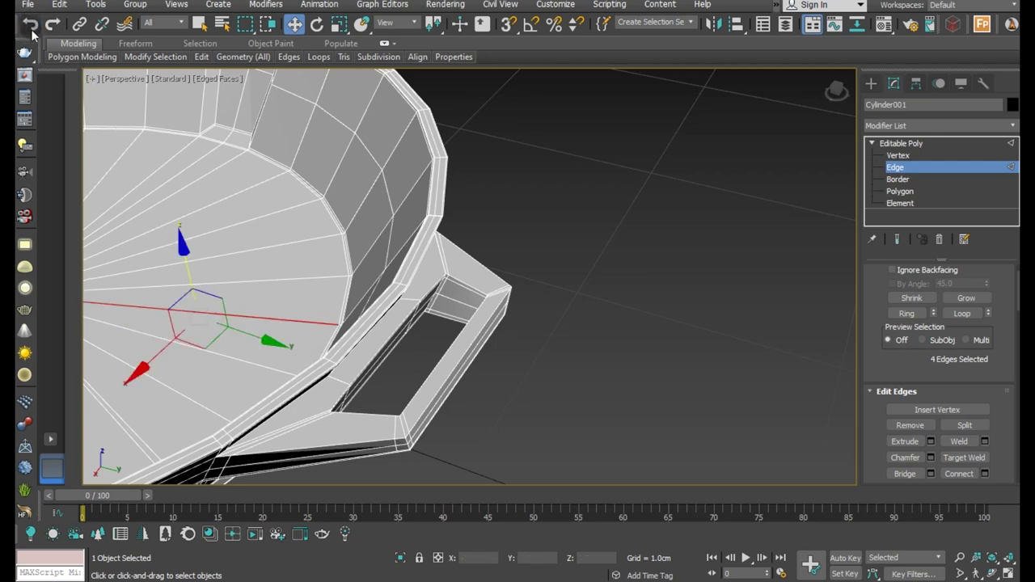
pyautogui.click(451, 269)
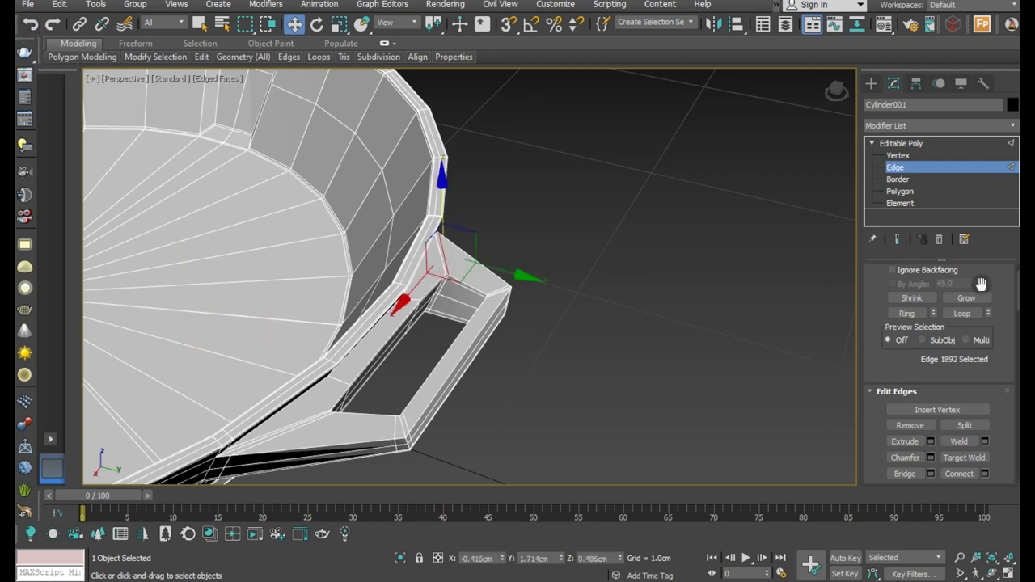
pyautogui.click(916, 313)
pyautogui.click(989, 477)
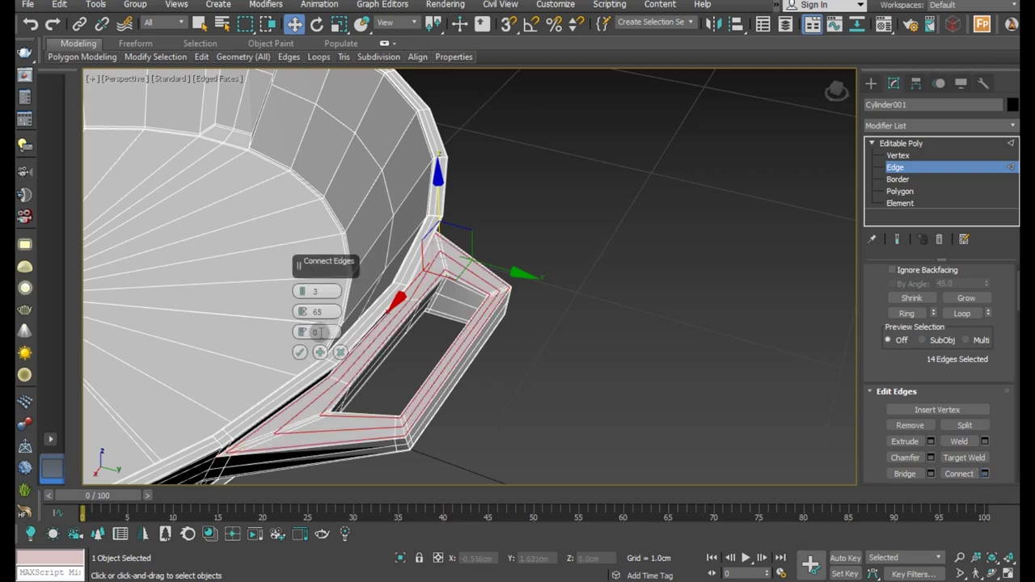
pyautogui.click(298, 353)
# Step: Connect the edge ring on the lug's inner wall with three pinched edges
pyautogui.keyDown('alt'); pyautogui.moveTo(414, 352); pyautogui.dragTo(366, 251, button='middle'); pyautogui.keyUp('alt')
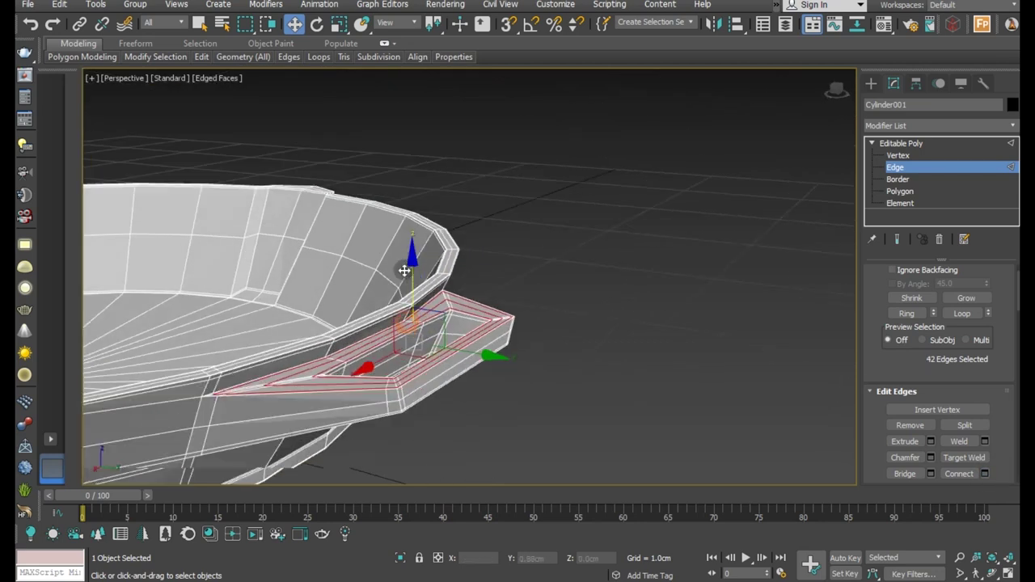
pyautogui.click(317, 356)
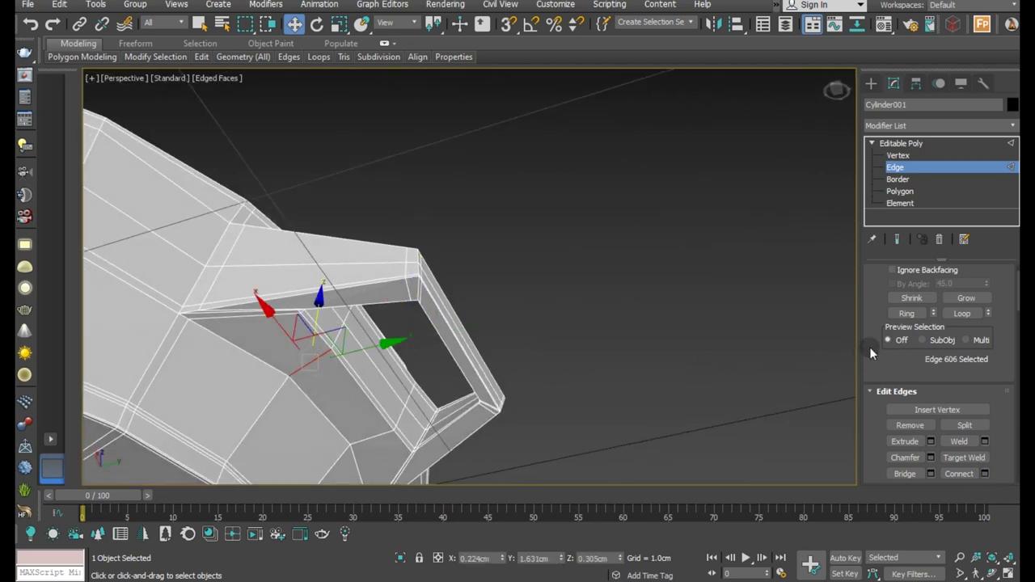
pyautogui.click(906, 313)
pyautogui.click(984, 474)
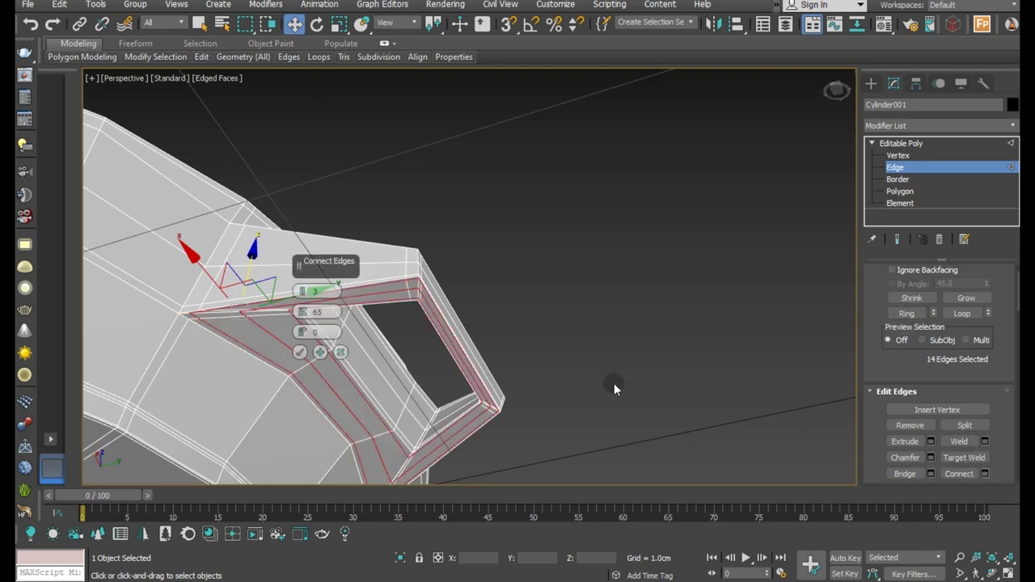
pyautogui.click(299, 352)
pyautogui.scroll(-5, 299, 351)
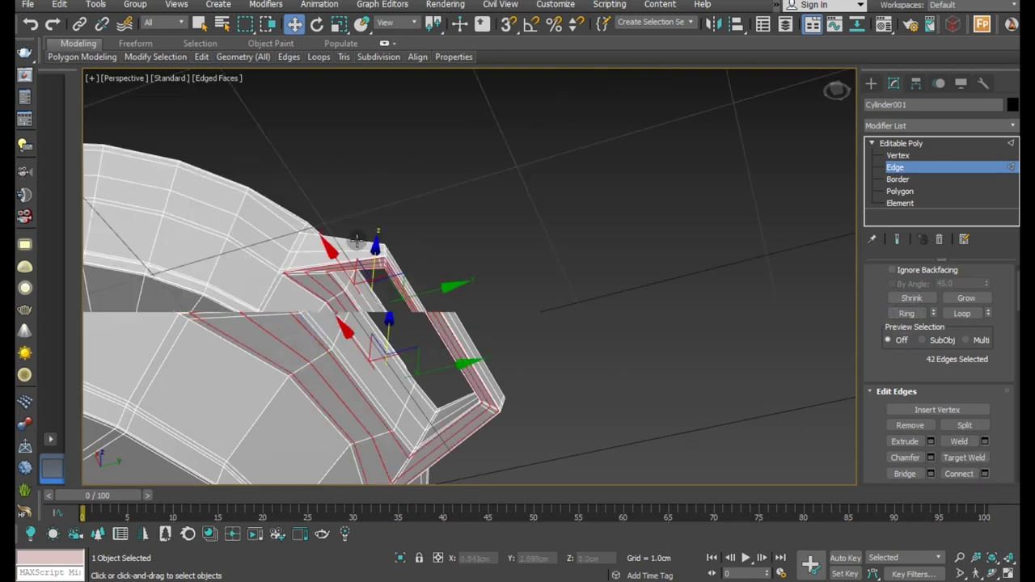
pyautogui.moveTo(380, 348)
pyautogui.keyDown('alt'); pyautogui.mouseDown(button='middle')
pyautogui.moveTo(456, 347)
pyautogui.moveTo(557, 376)
pyautogui.moveTo(713, 360)
pyautogui.mouseUp(button='middle'); pyautogui.keyUp('alt')
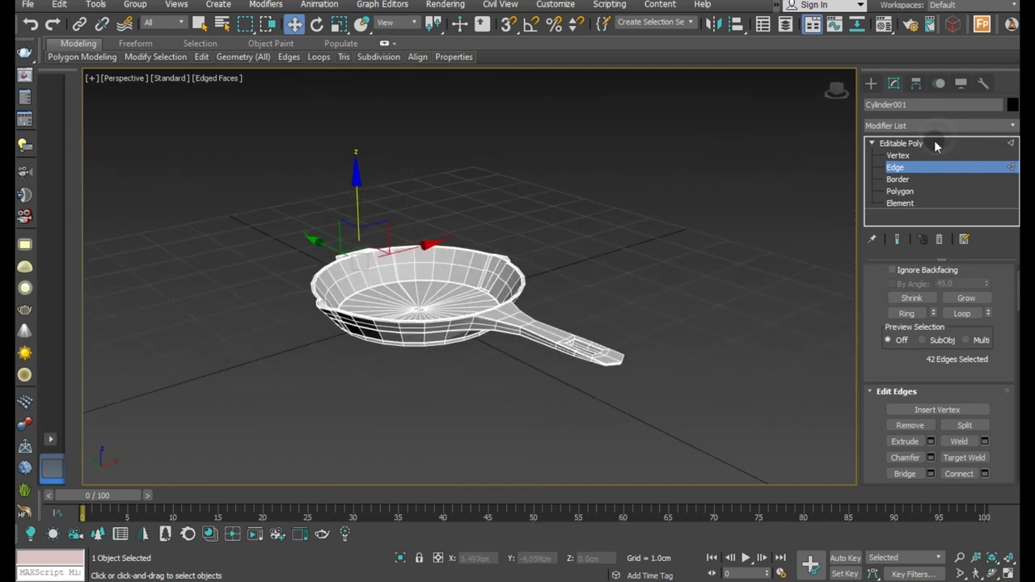
# Step: Select all elements with Ctrl+A, apply Auto Smooth at 45, and return to object level
pyautogui.click(911, 201)
pyautogui.hotkey('ctrl', 'a')
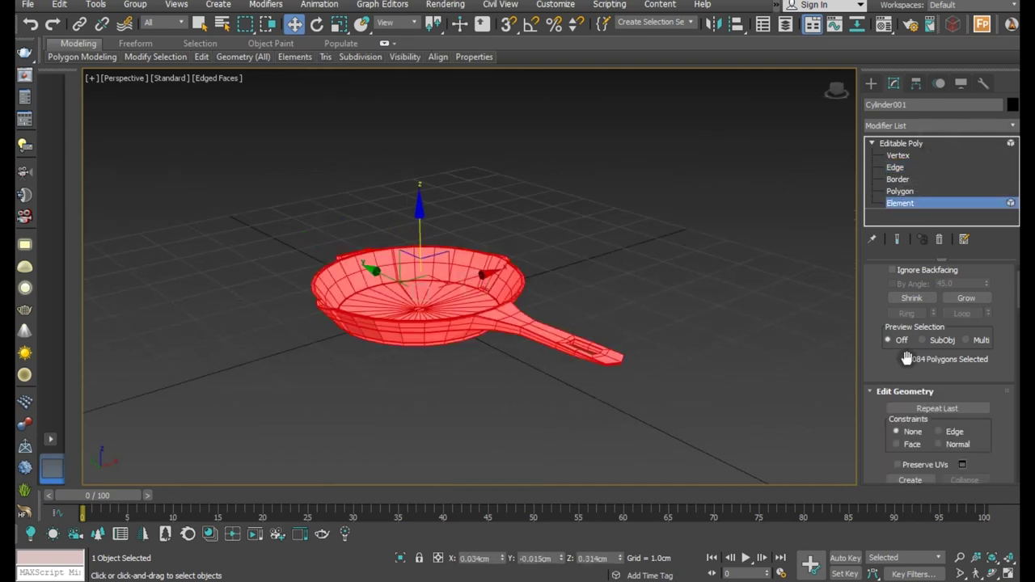
pyautogui.scroll(-1, 906, 356)
pyautogui.click(918, 351)
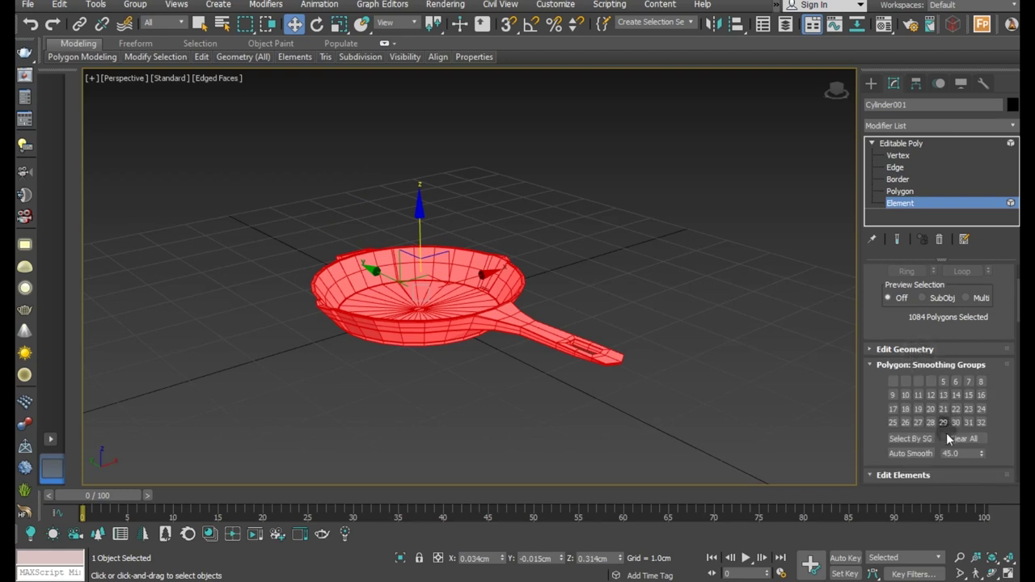
pyautogui.click(930, 454)
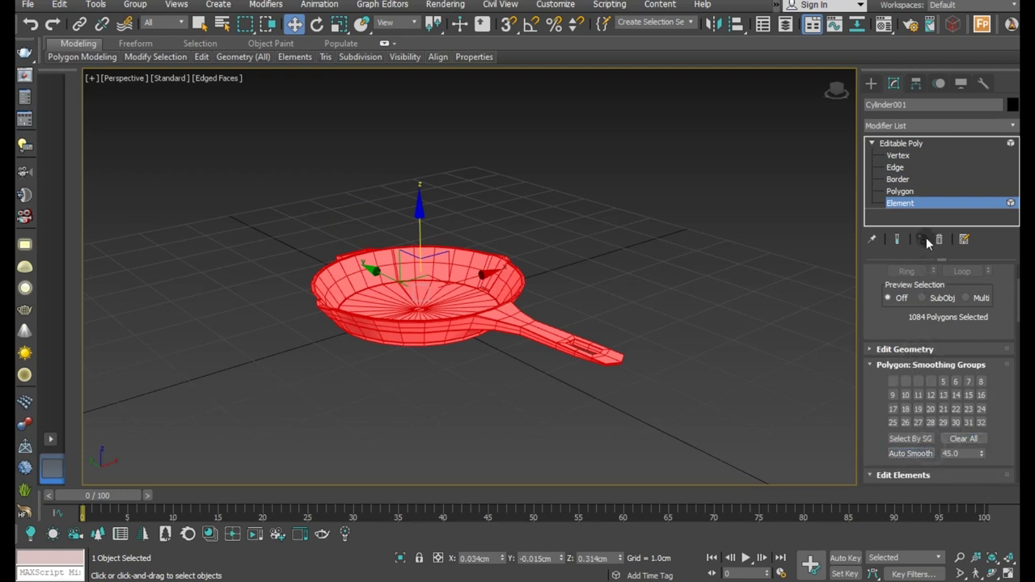
pyautogui.click(901, 143)
pyautogui.moveTo(555, 277)
pyautogui.keyDown('alt'); pyautogui.mouseDown(button='middle')
pyautogui.moveTo(558, 311)
pyautogui.moveTo(420, 121)
pyautogui.moveTo(309, 130)
pyautogui.moveTo(284, 148)
pyautogui.moveTo(351, 189)
pyautogui.moveTo(536, 231)
pyautogui.moveTo(583, 266)
pyautogui.moveTo(550, 295)
pyautogui.moveTo(534, 293)
pyautogui.mouseUp(button='middle'); pyautogui.keyUp('alt')
pyautogui.scroll(3, 617, 286)
pyautogui.moveTo(612, 284); pyautogui.dragTo(516, 253, button='middle')
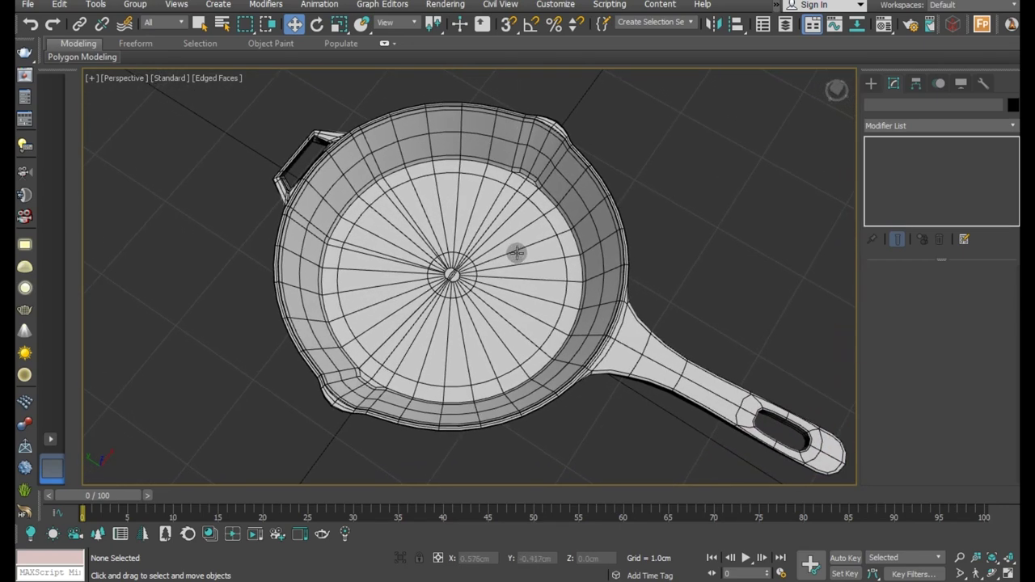